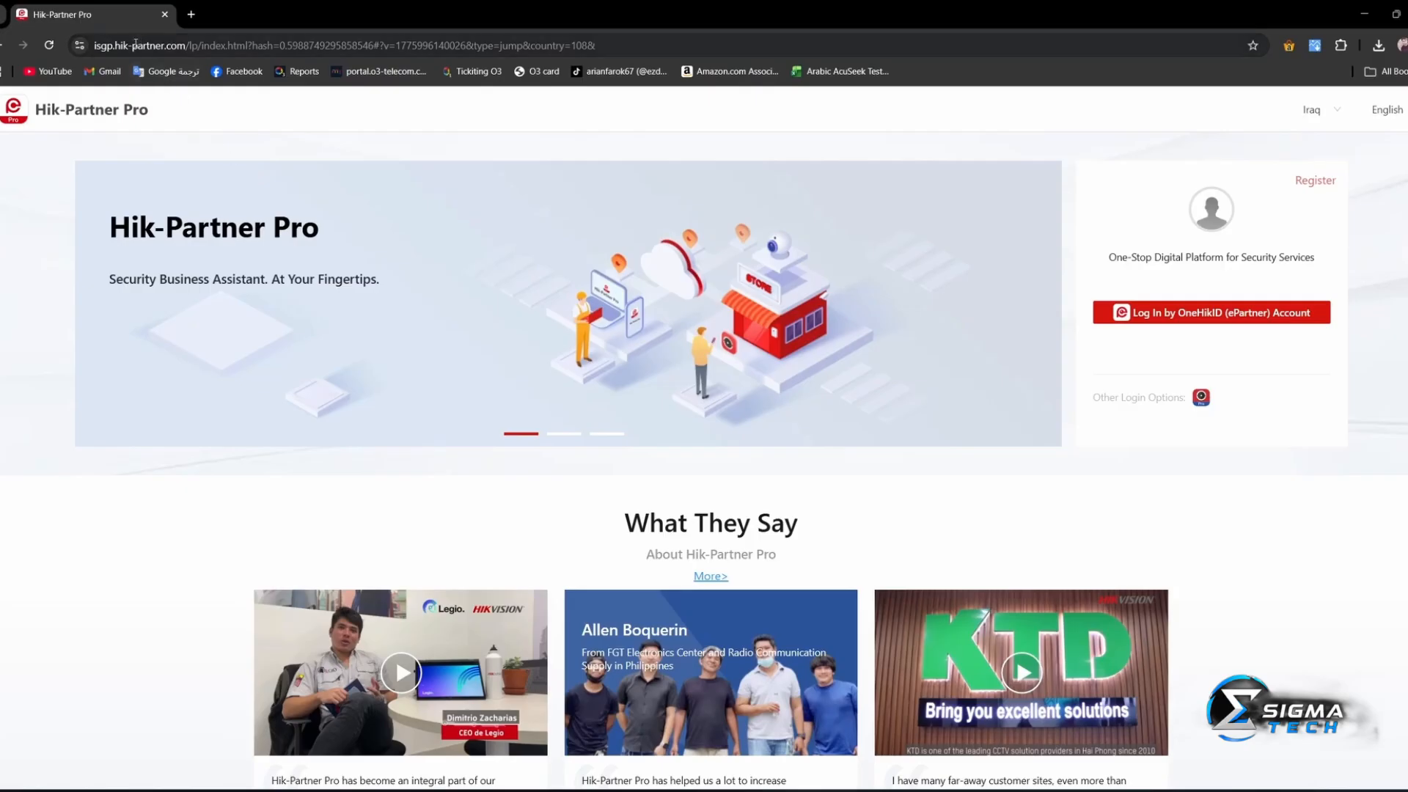
Search the web for "hik partner pro" and open the official Hik-Partner Pro site
{"action": "left_click", "coordinate": [212, 50]}
{"action": "type", "text": "hik "}
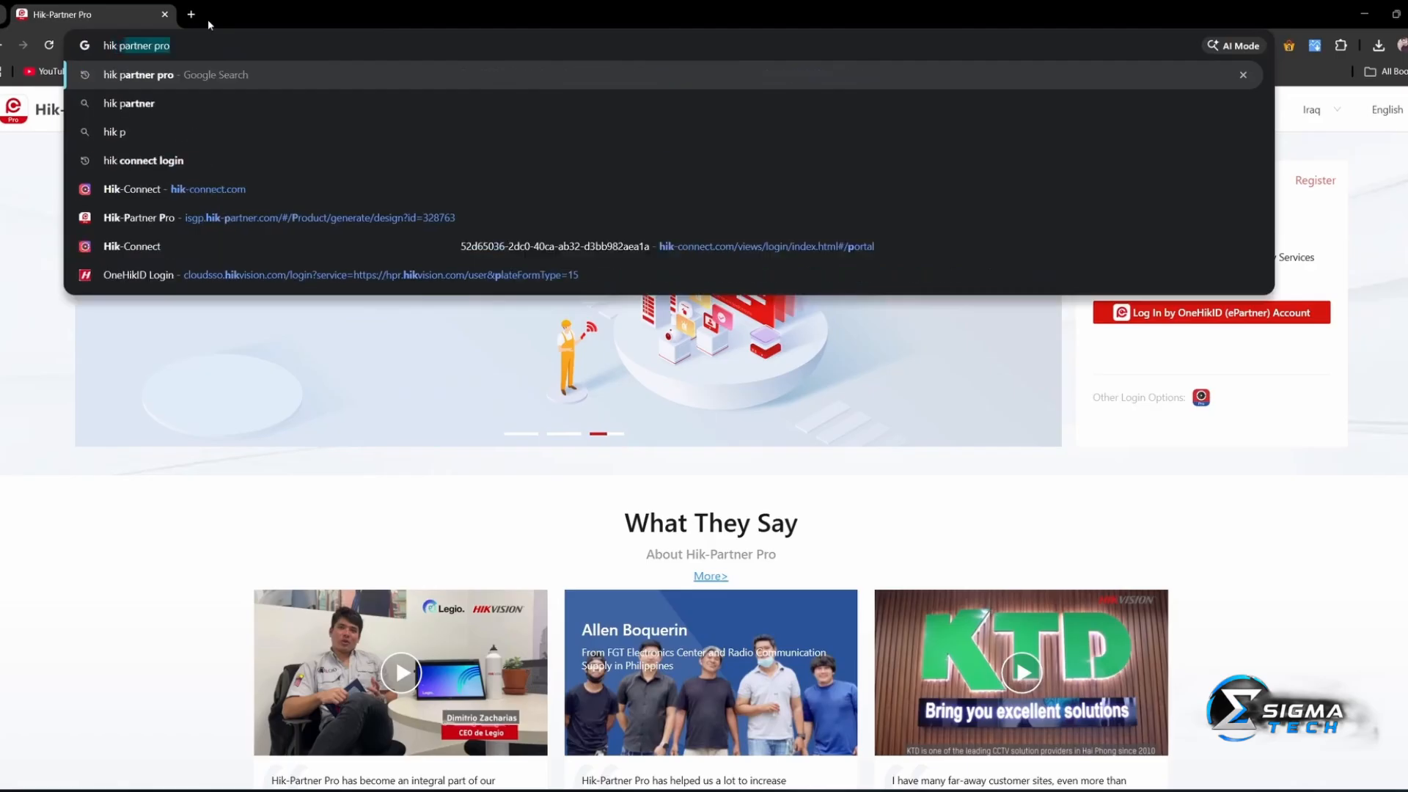
{"action": "type", "text": "par"}
{"action": "key", "text": "Return"}
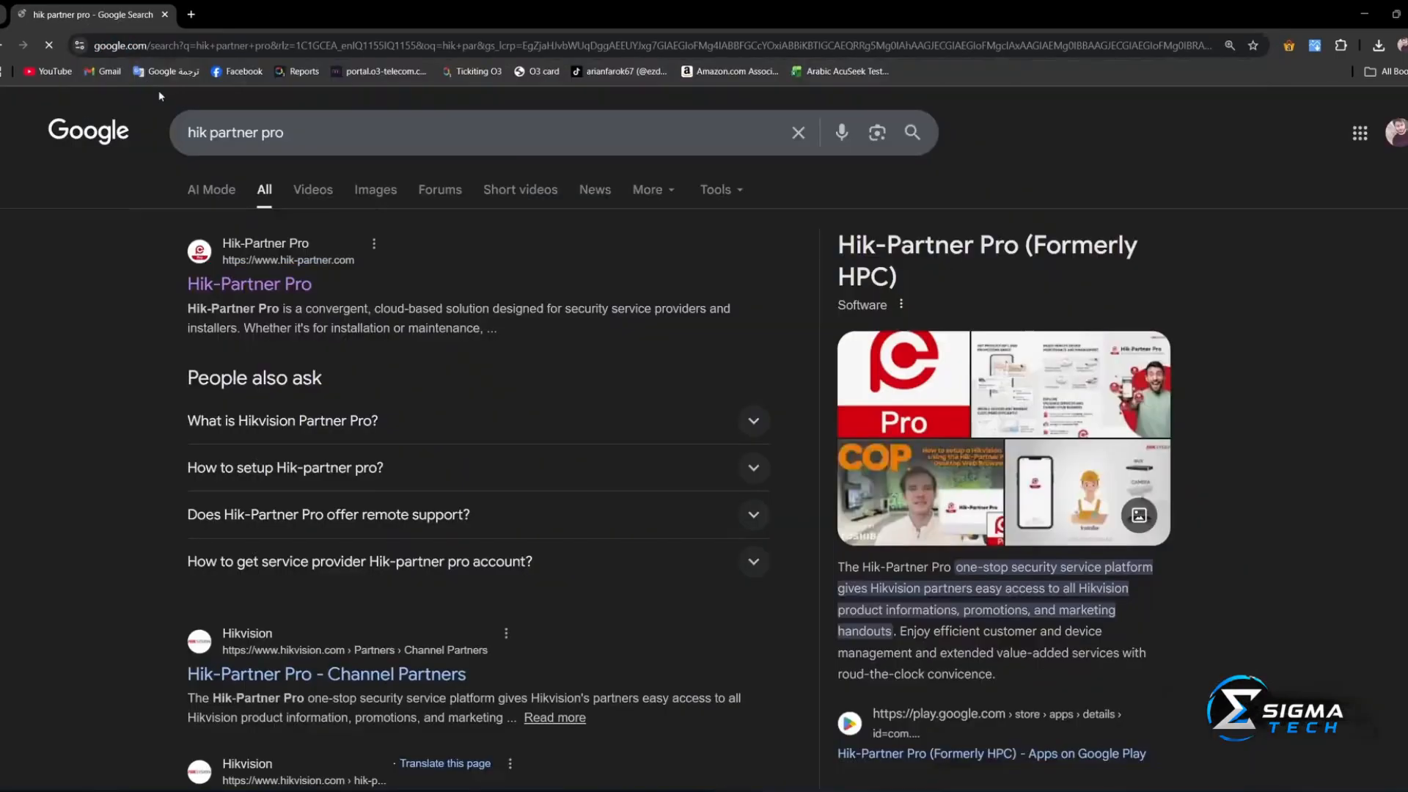
{"action": "left_click", "coordinate": [287, 284]}
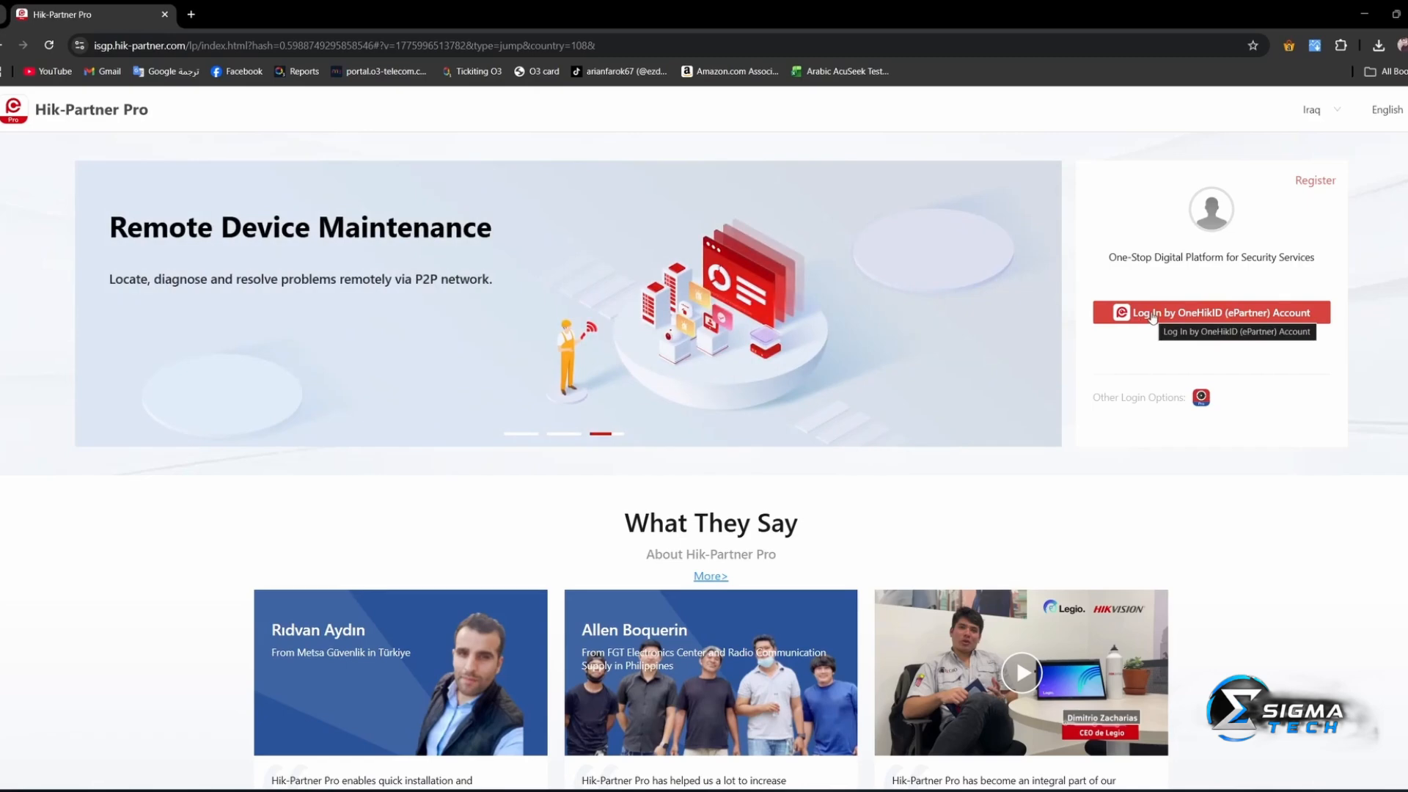
Log in with the OneHikID (ePartner) account, filling in the saved account password
{"action": "left_click", "coordinate": [1153, 315]}
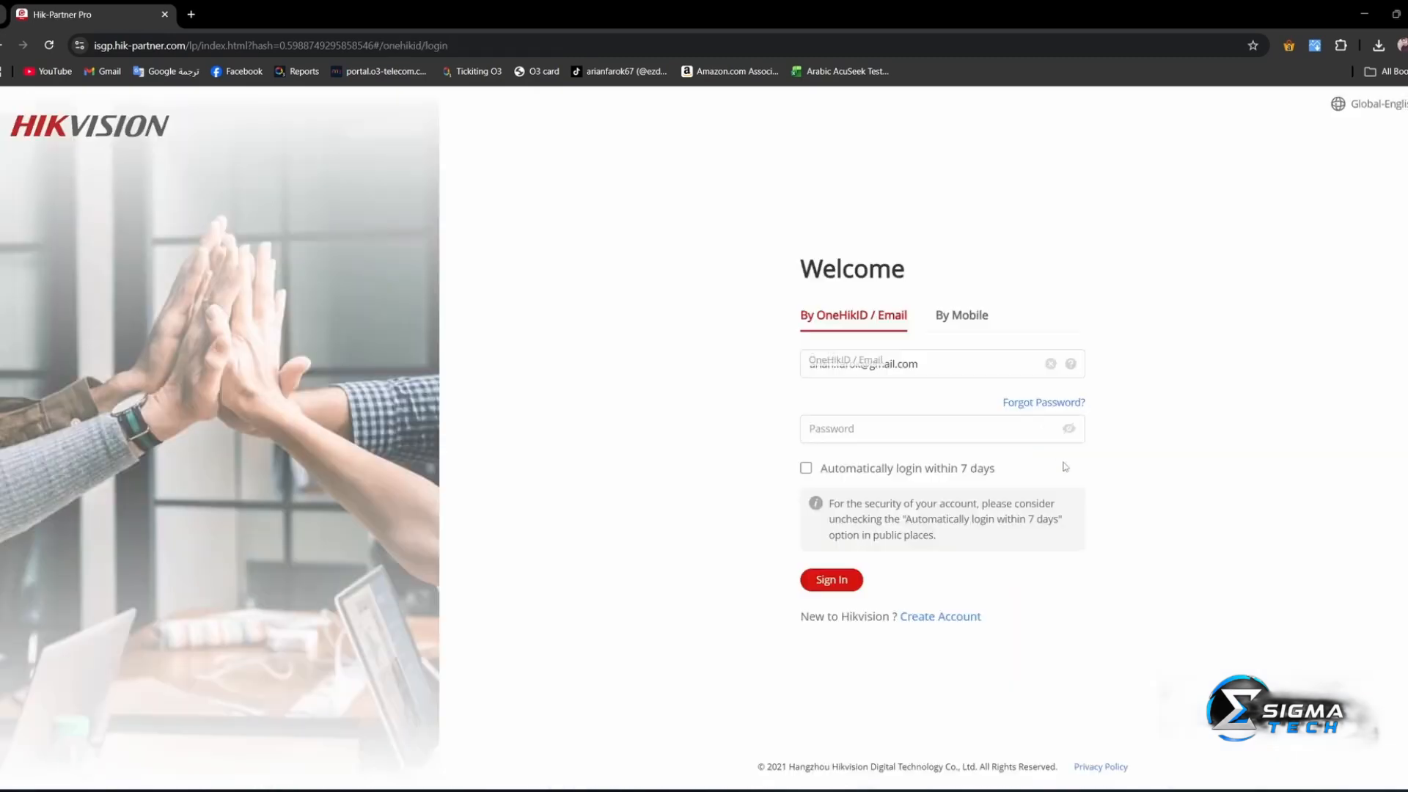
{"action": "left_click", "coordinate": [928, 429]}
{"action": "left_click", "coordinate": [909, 466]}
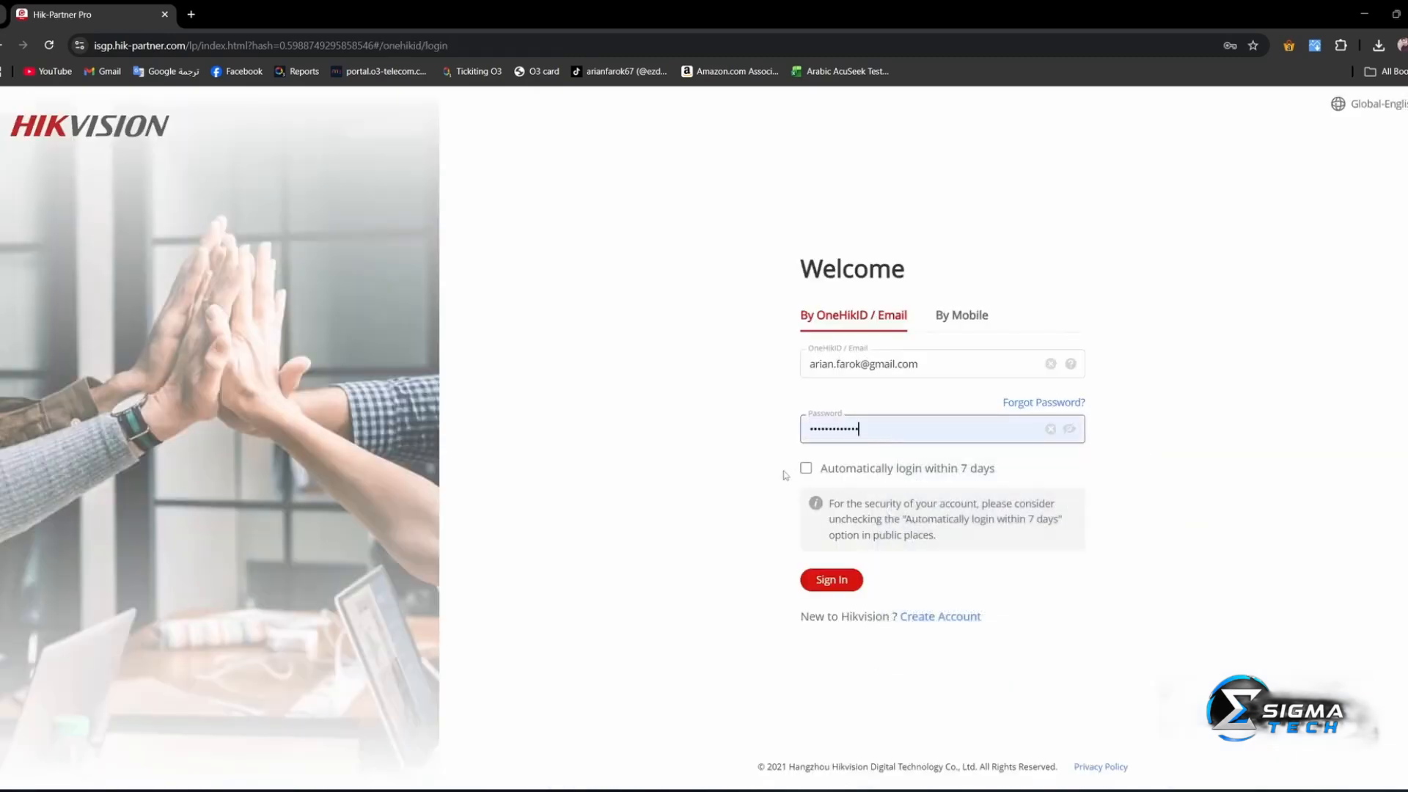
{"action": "left_click", "coordinate": [832, 579]}
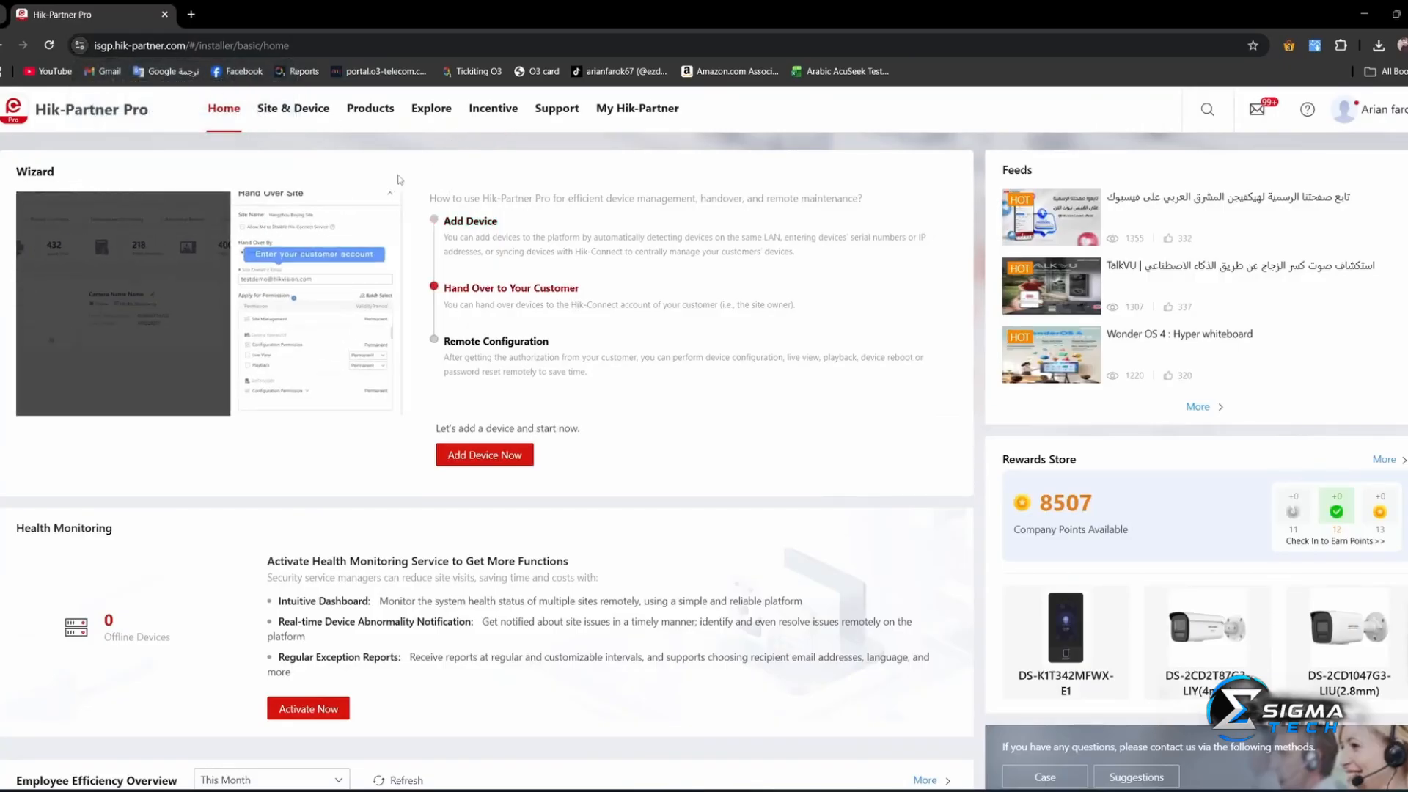
Create a designer-based product quote named "City project", enter the customer's name, and choose House as the scene
{"action": "left_click", "coordinate": [364, 125]}
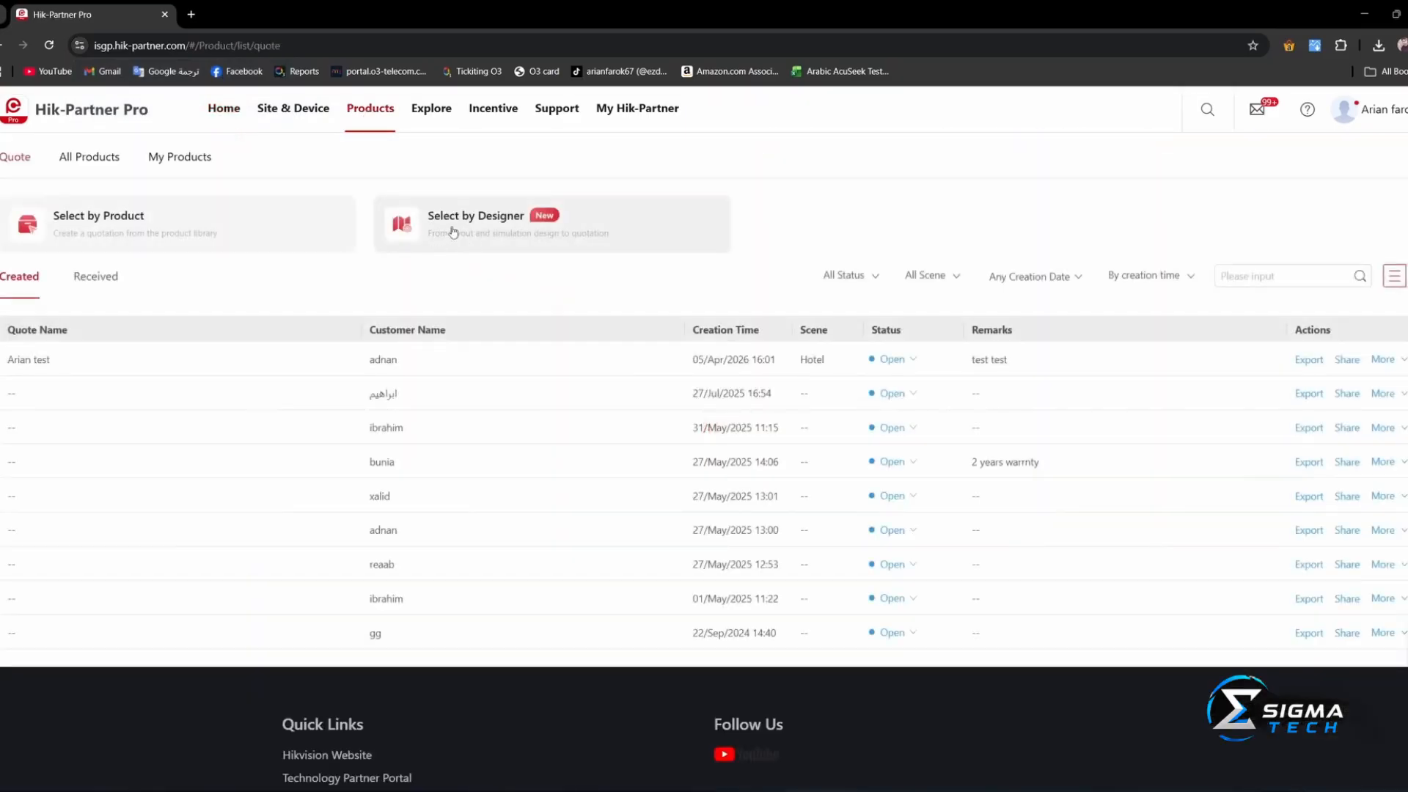
{"action": "left_click", "coordinate": [492, 233]}
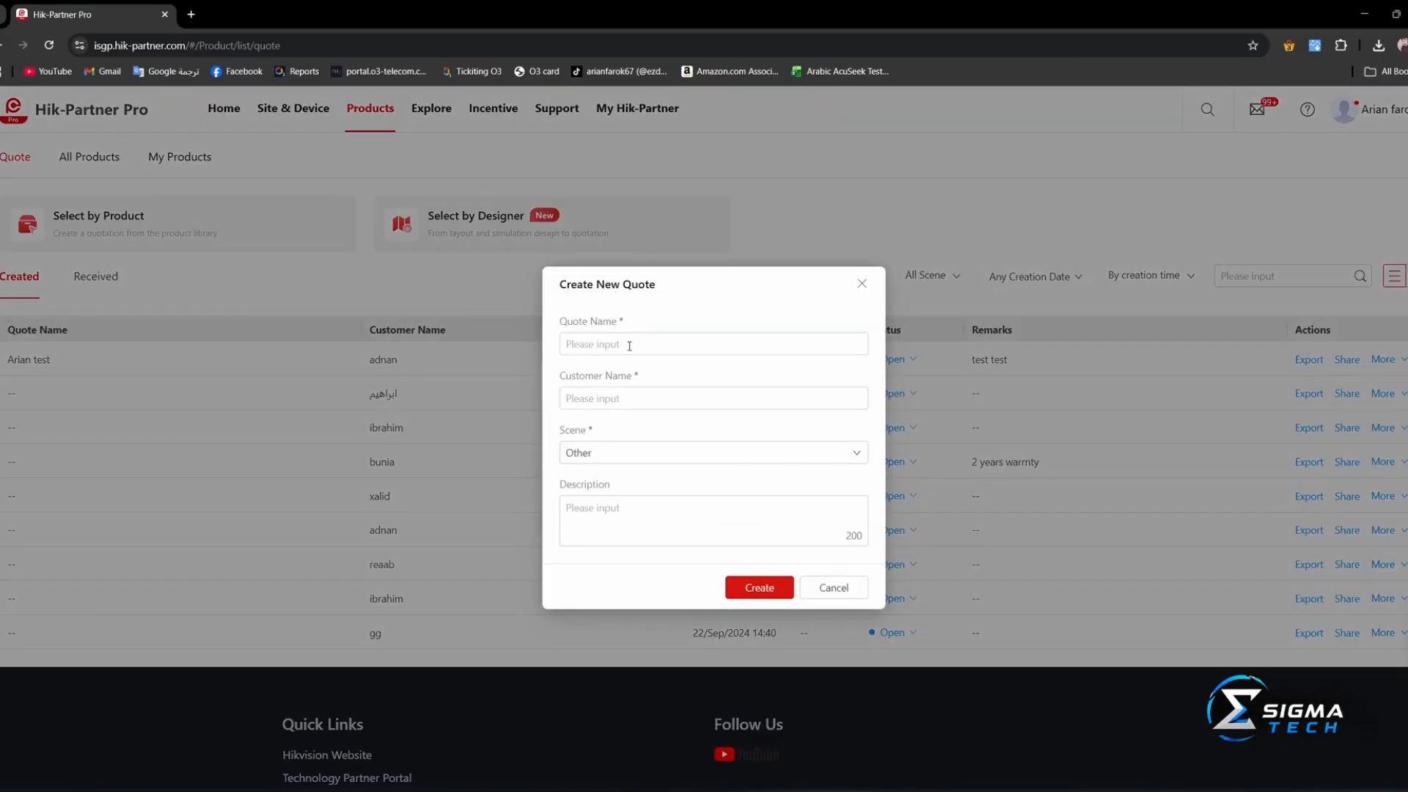
{"action": "left_click", "coordinate": [629, 346]}
{"action": "type", "text": "City project"}
{"action": "left_click", "coordinate": [651, 397]}
{"action": "type", "text": "Ahmed"}
{"action": "left_click", "coordinate": [643, 453]}
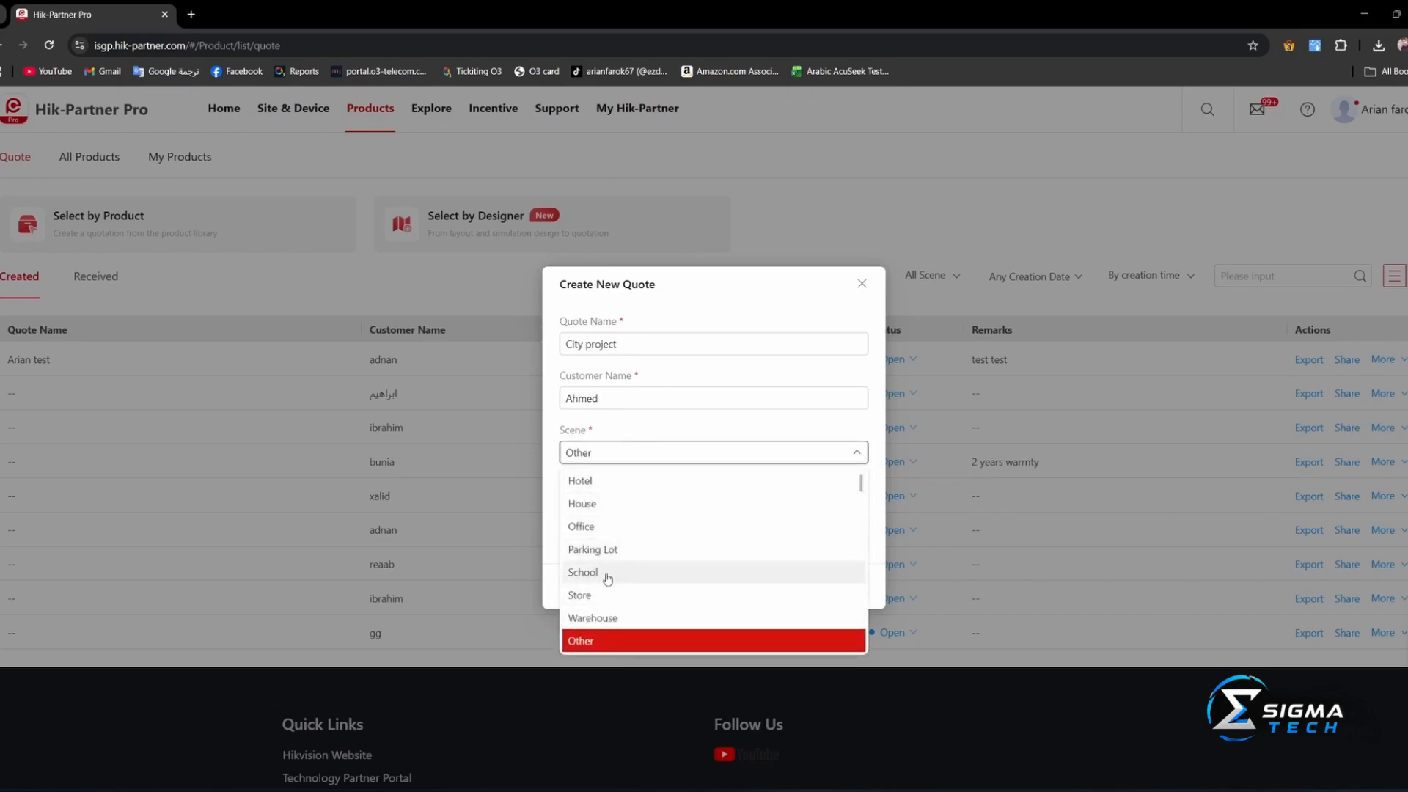
{"action": "left_click", "coordinate": [601, 504]}
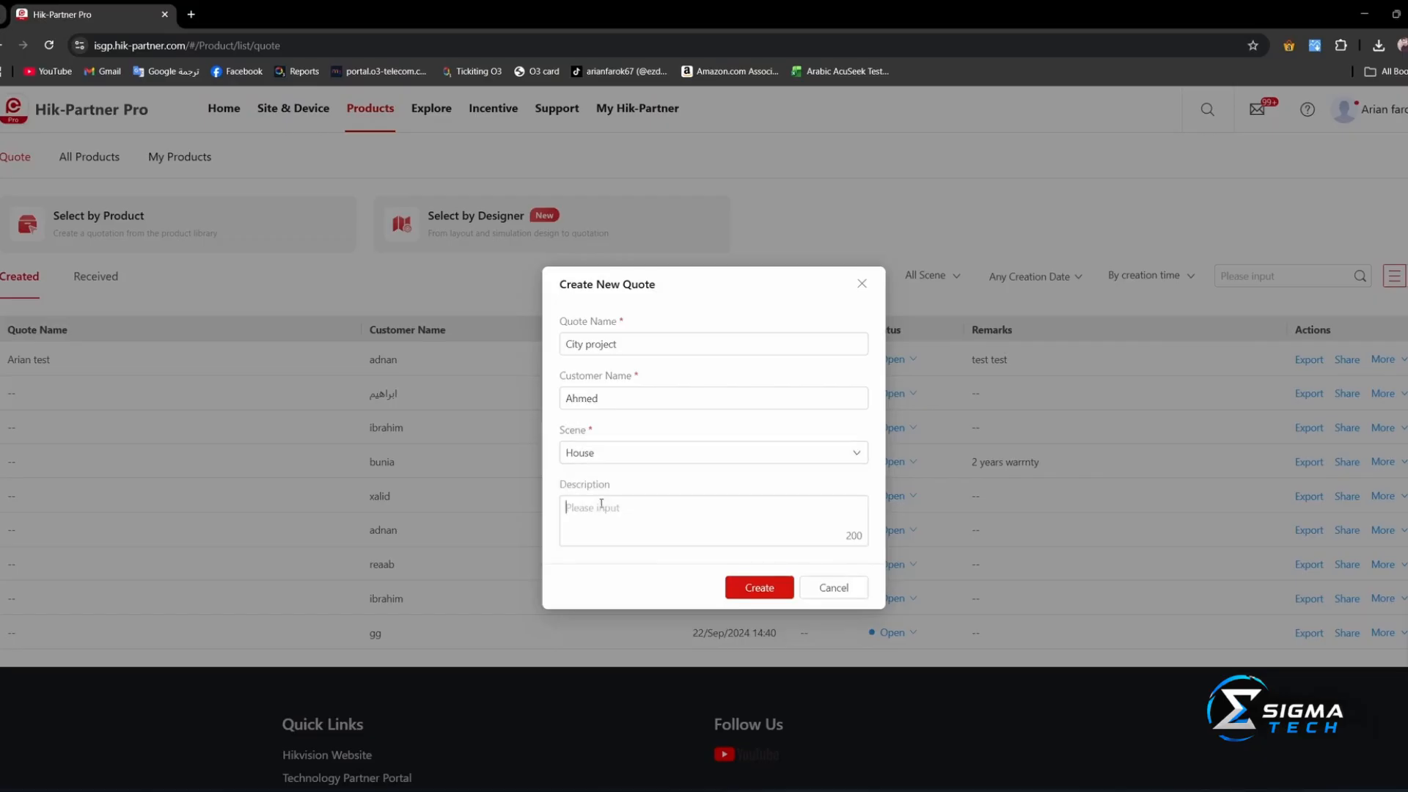
{"action": "left_click", "coordinate": [769, 589]}
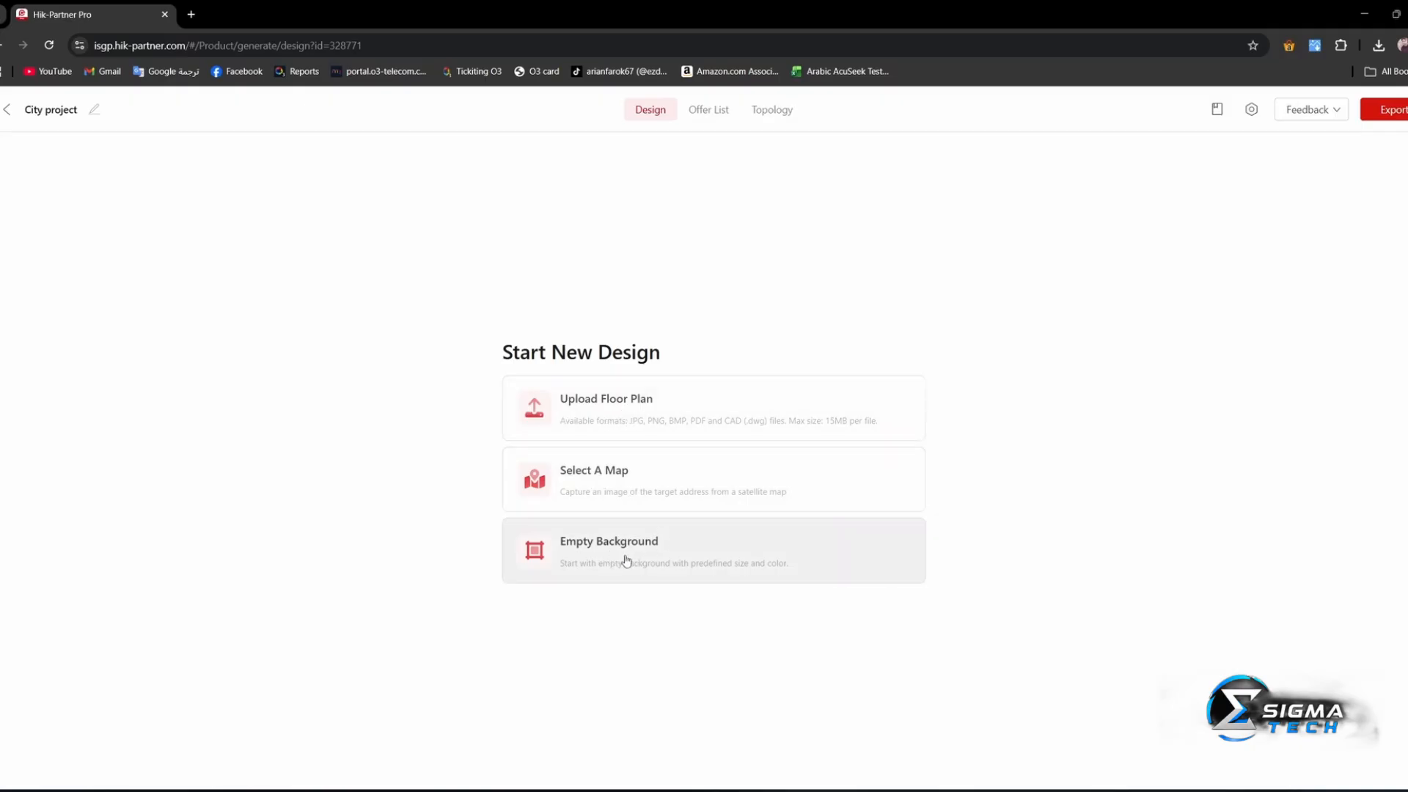
Upload the house floor plan image as a new layout named "floor 1", keeping the 3 m ceiling height
{"action": "left_click", "coordinate": [617, 418]}
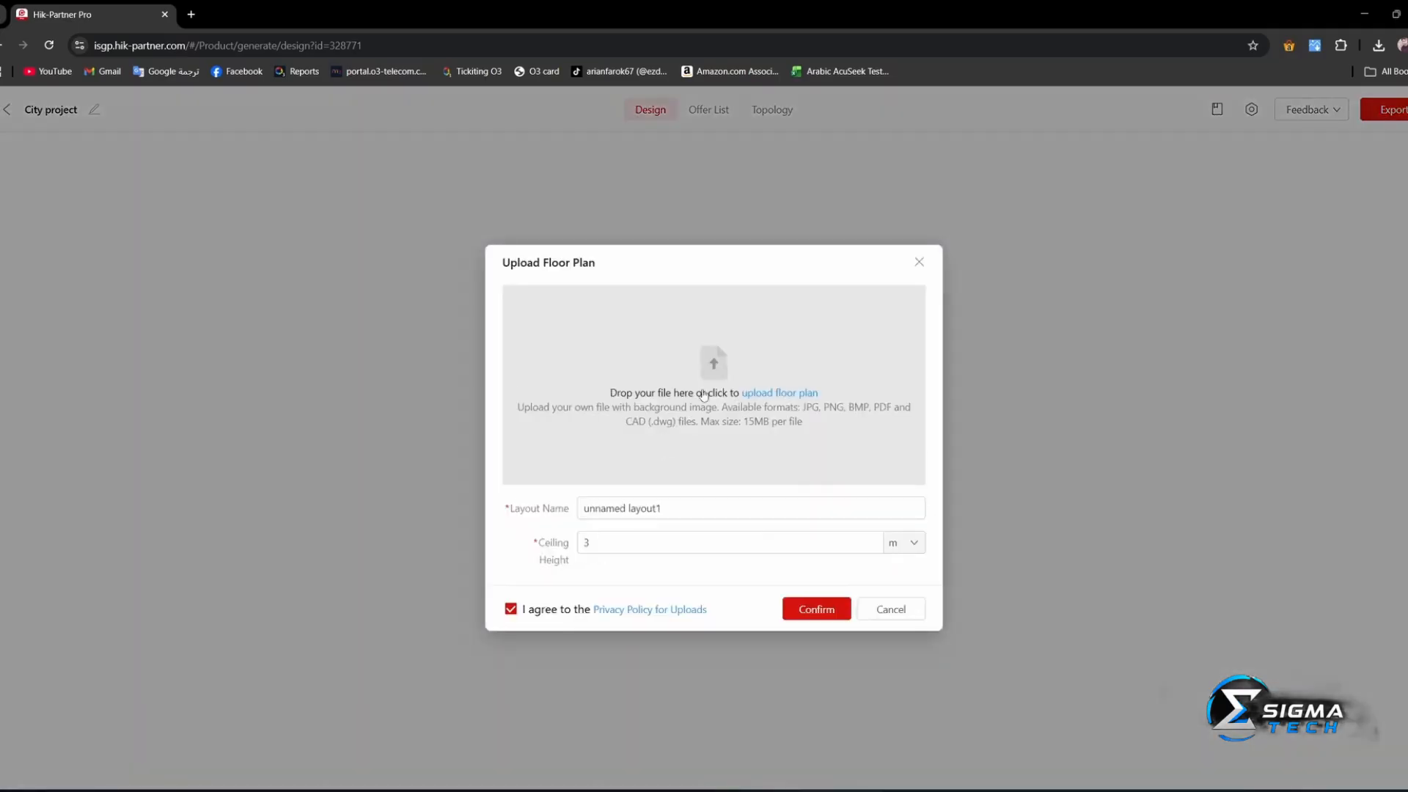
{"action": "left_click", "coordinate": [761, 398]}
{"action": "double_click", "coordinate": [231, 266]}
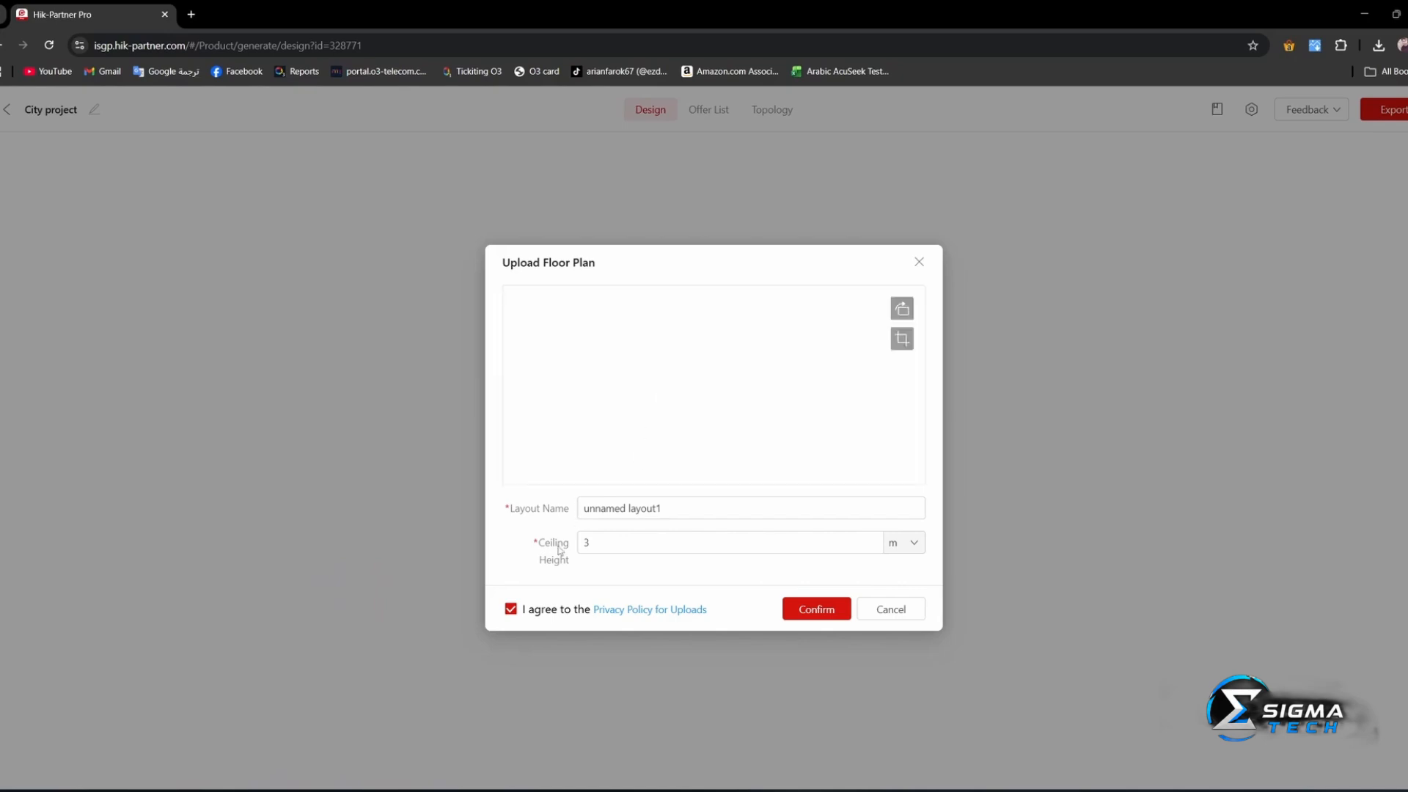
{"action": "left_click_drag", "start_coordinate": [591, 544], "coordinate": [576, 548]}
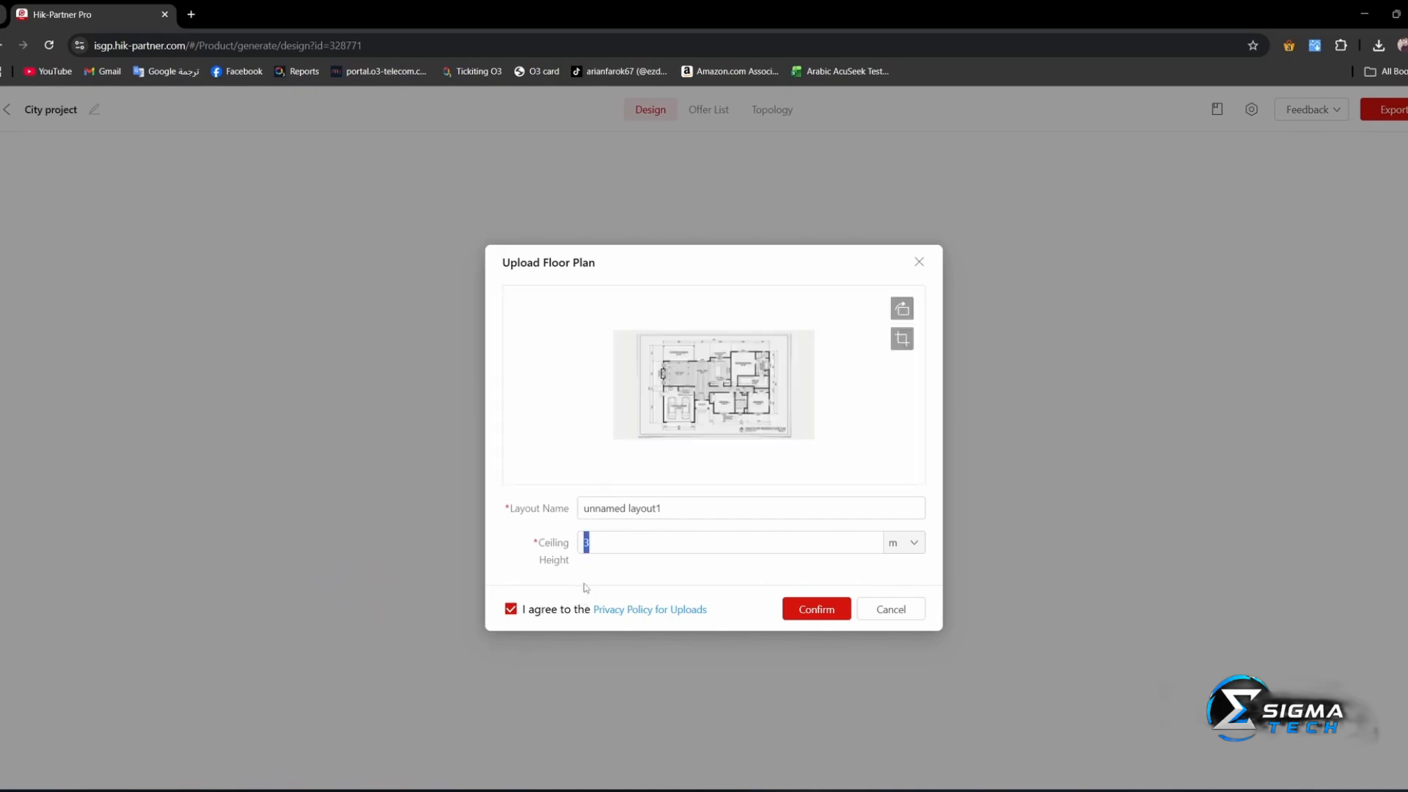
{"action": "left_click_drag", "start_coordinate": [663, 508], "coordinate": [557, 509]}
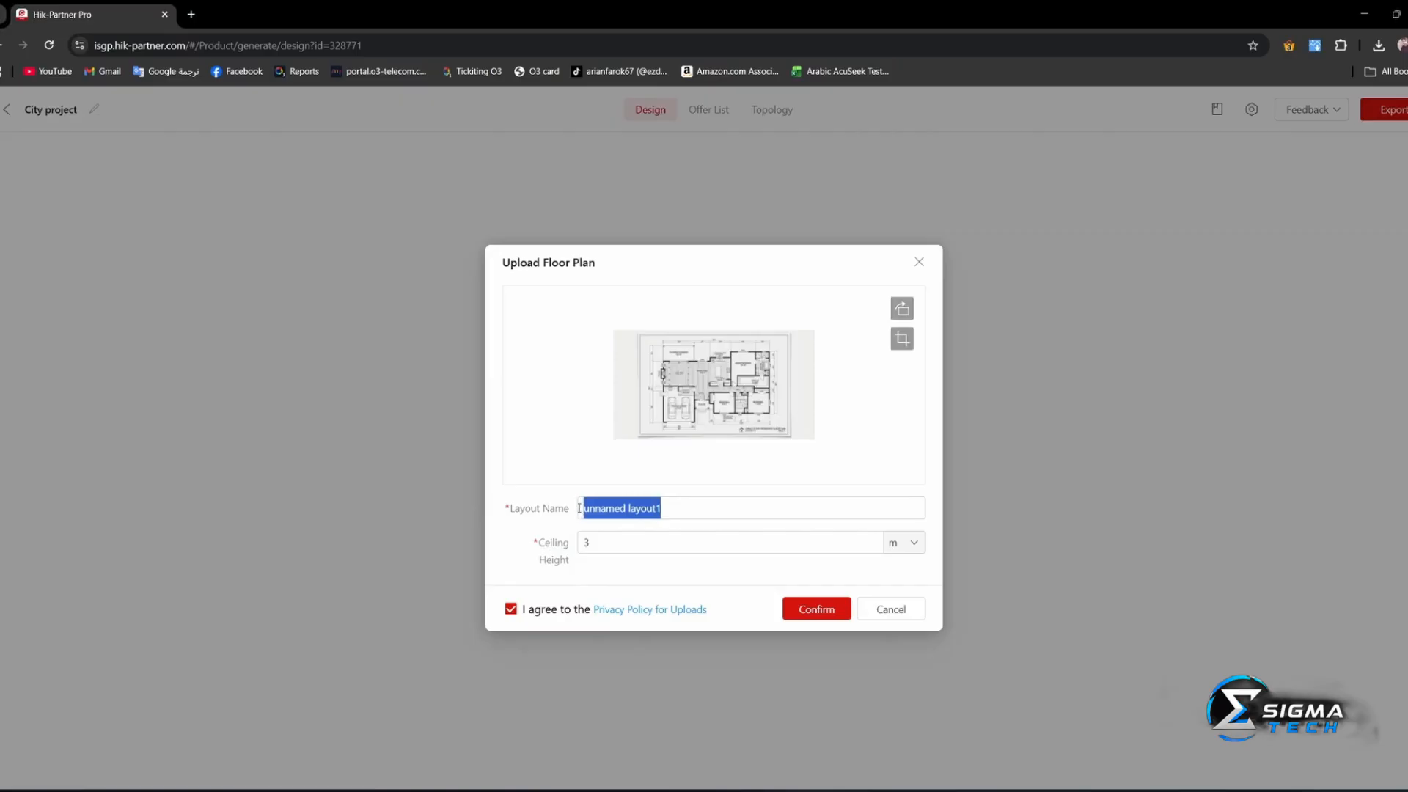
{"action": "type", "text": "floor 1"}
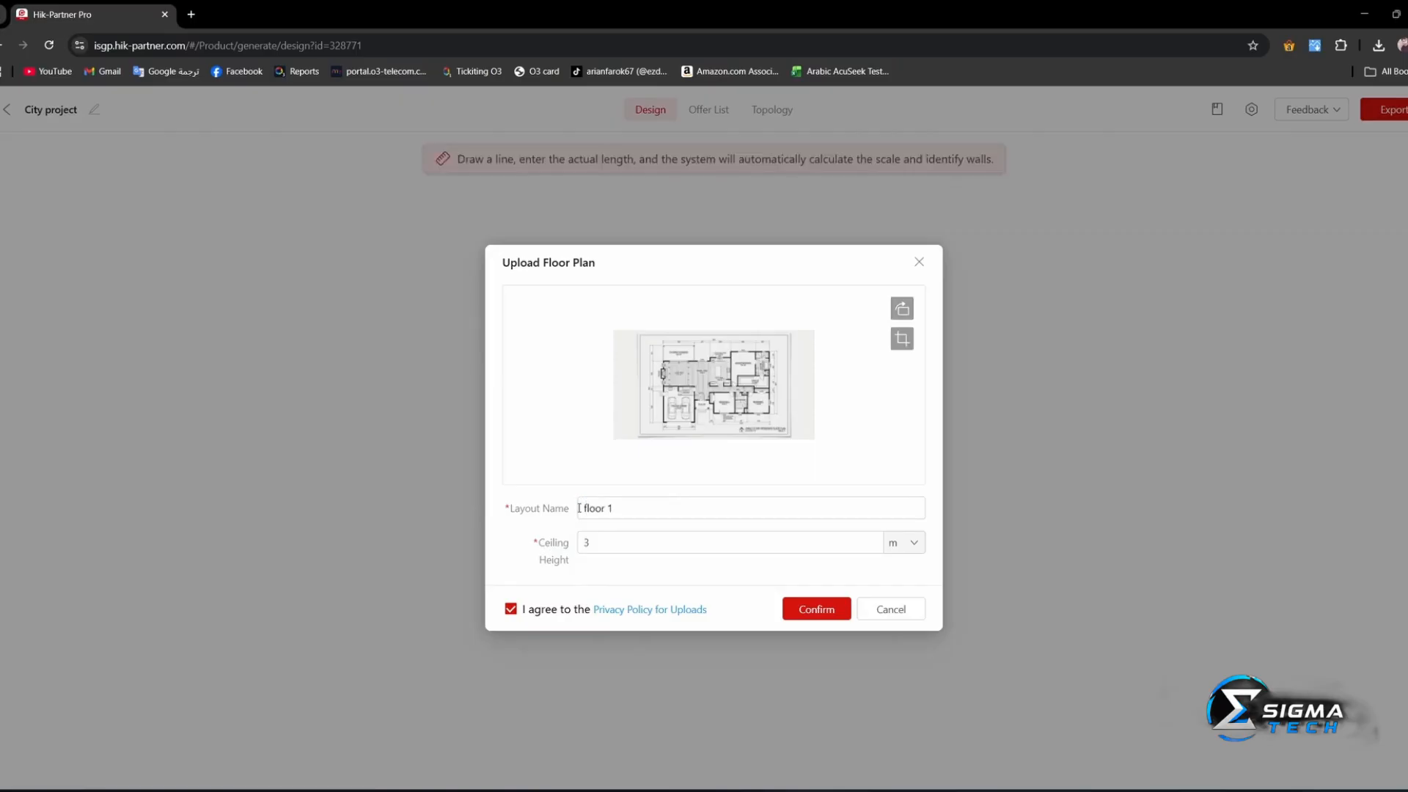
{"action": "left_click", "coordinate": [805, 612]}
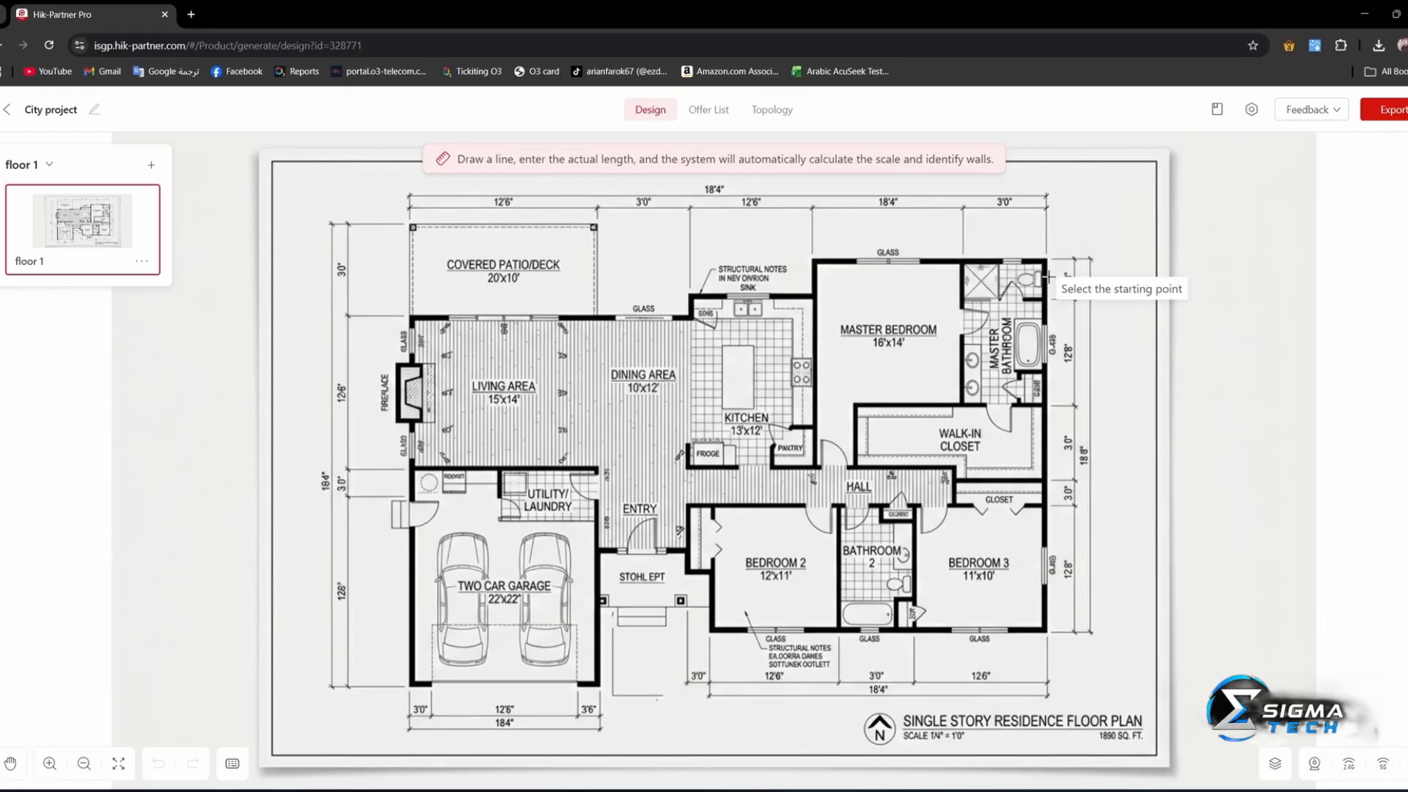
Calibrate the scale with a line across the master bedroom wing's upper width, set to 8 m, with AI Wall Recognition on
{"action": "left_click", "coordinate": [1047, 235]}
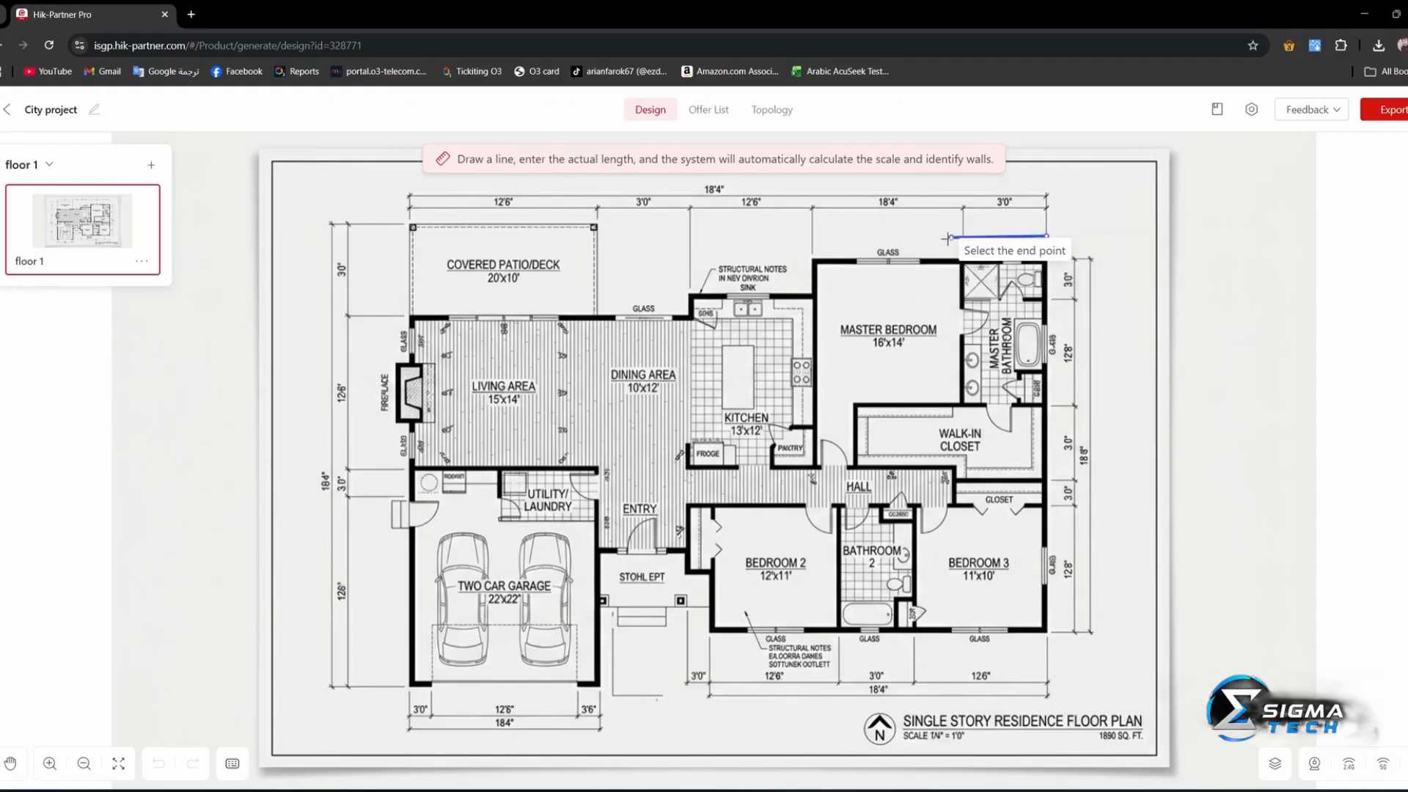
{"action": "left_click", "coordinate": [811, 234]}
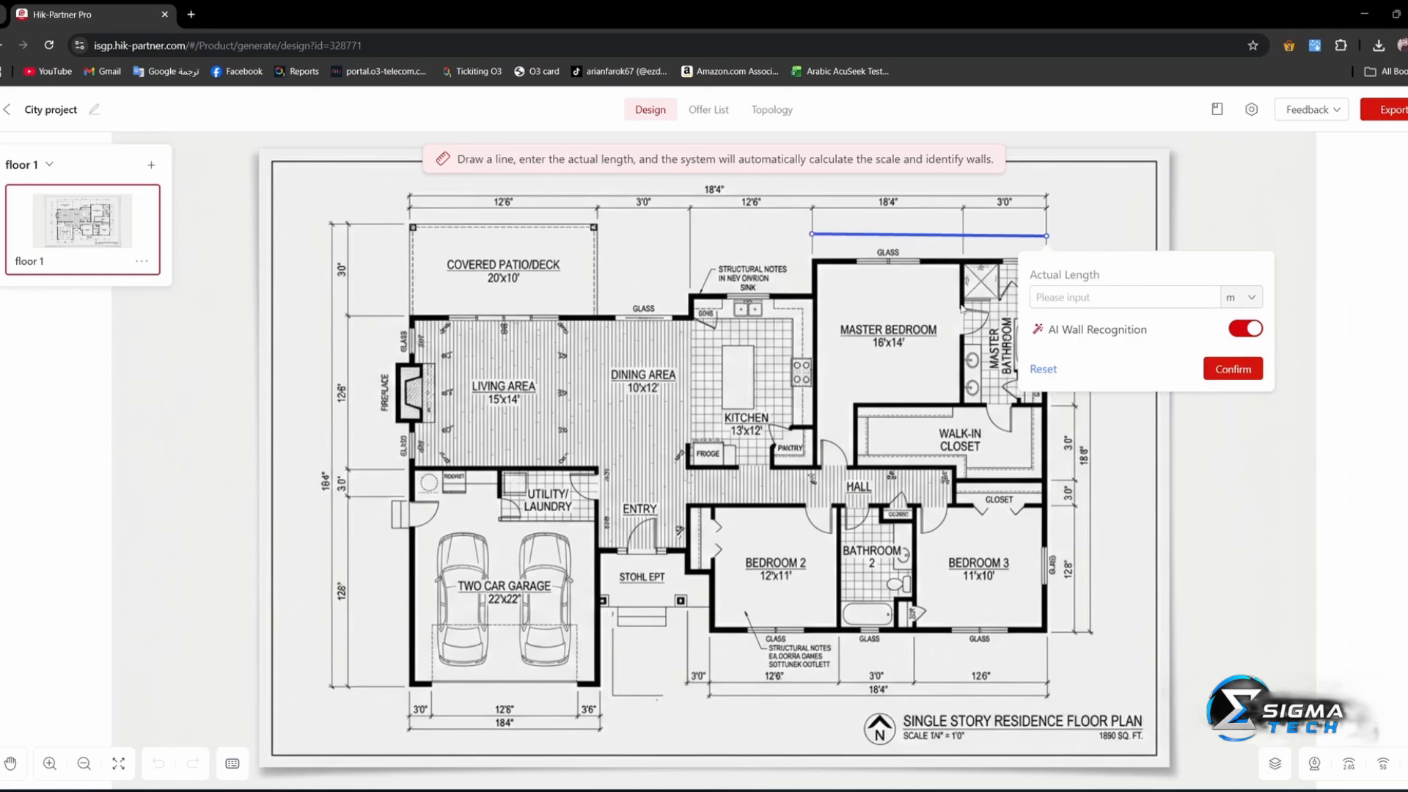
{"action": "type", "text": "8"}
{"action": "left_click", "coordinate": [1226, 368]}
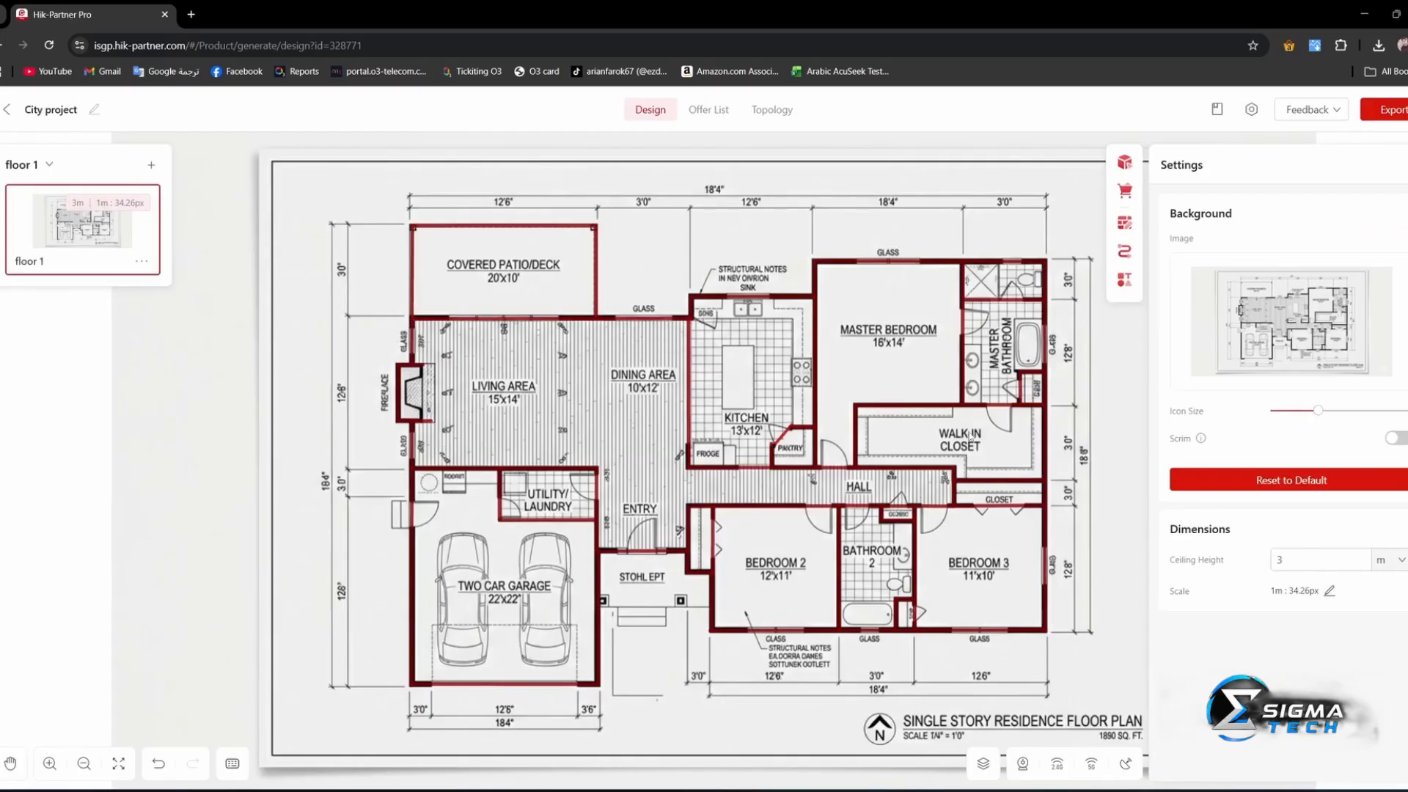
Close the layout settings and search the device deployment products for "1047"
{"action": "left_click", "coordinate": [1407, 165]}
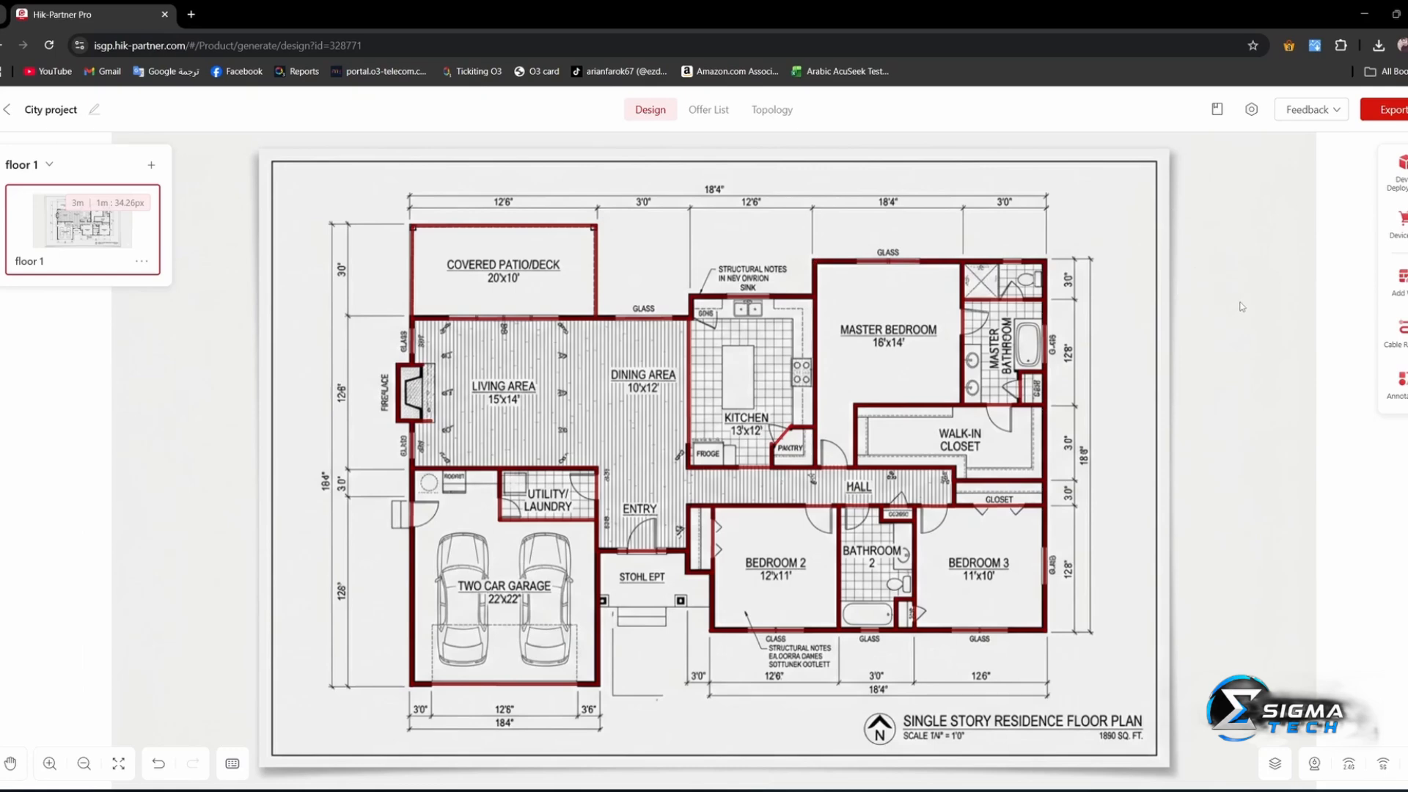
{"action": "left_click", "coordinate": [1391, 194]}
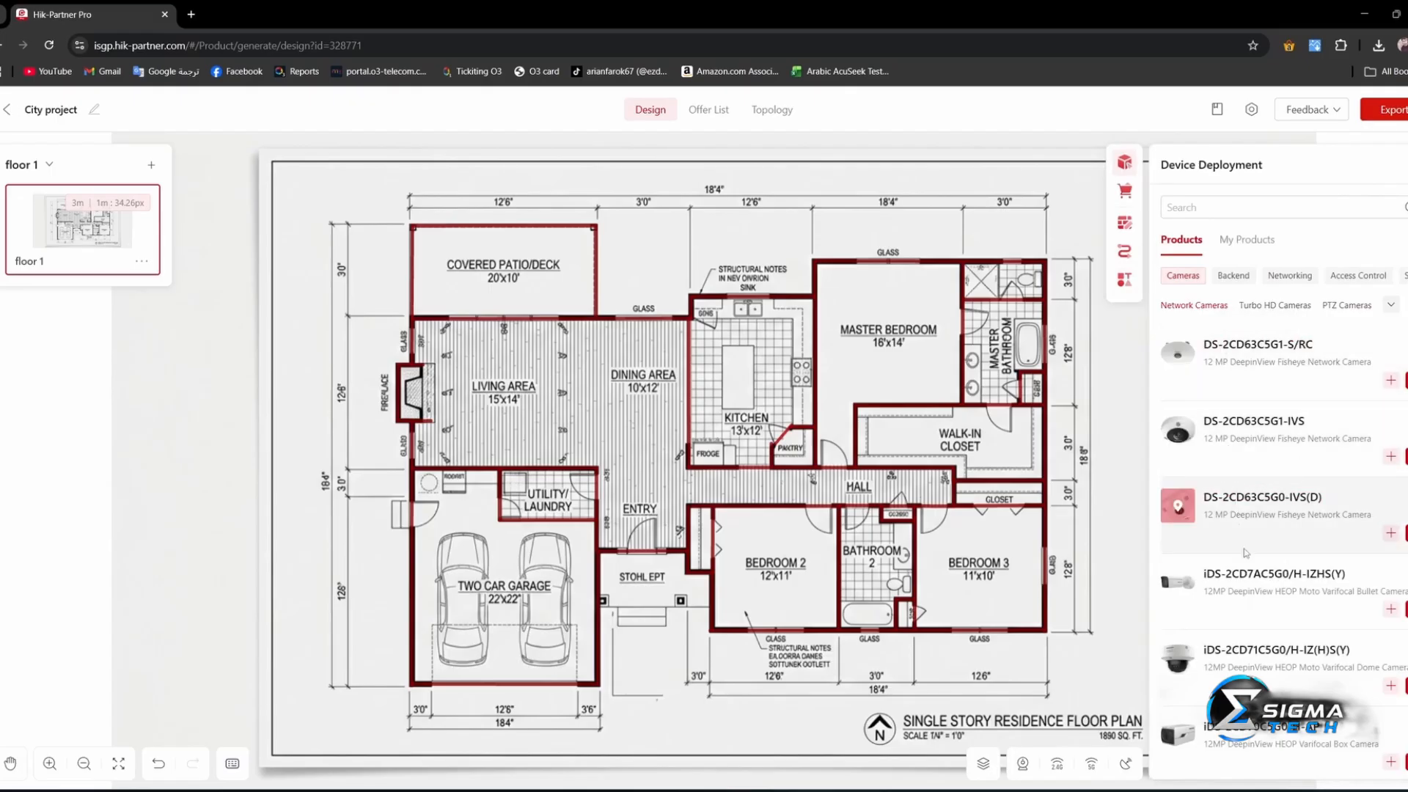
{"action": "scroll", "coordinate": [1245, 552], "scroll_direction": "down", "scroll_amount": 4}
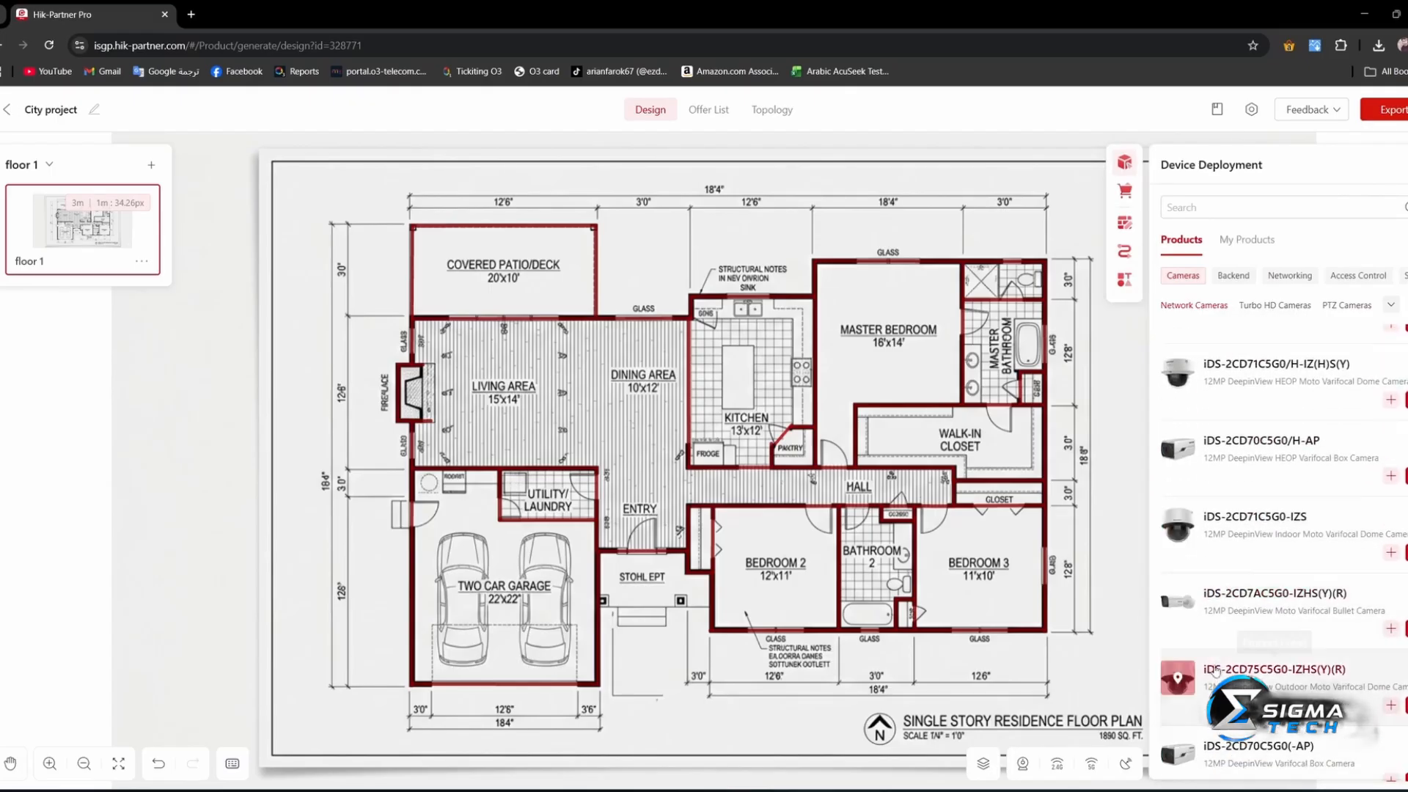
{"action": "scroll", "coordinate": [1217, 646], "scroll_direction": "up", "scroll_amount": 4}
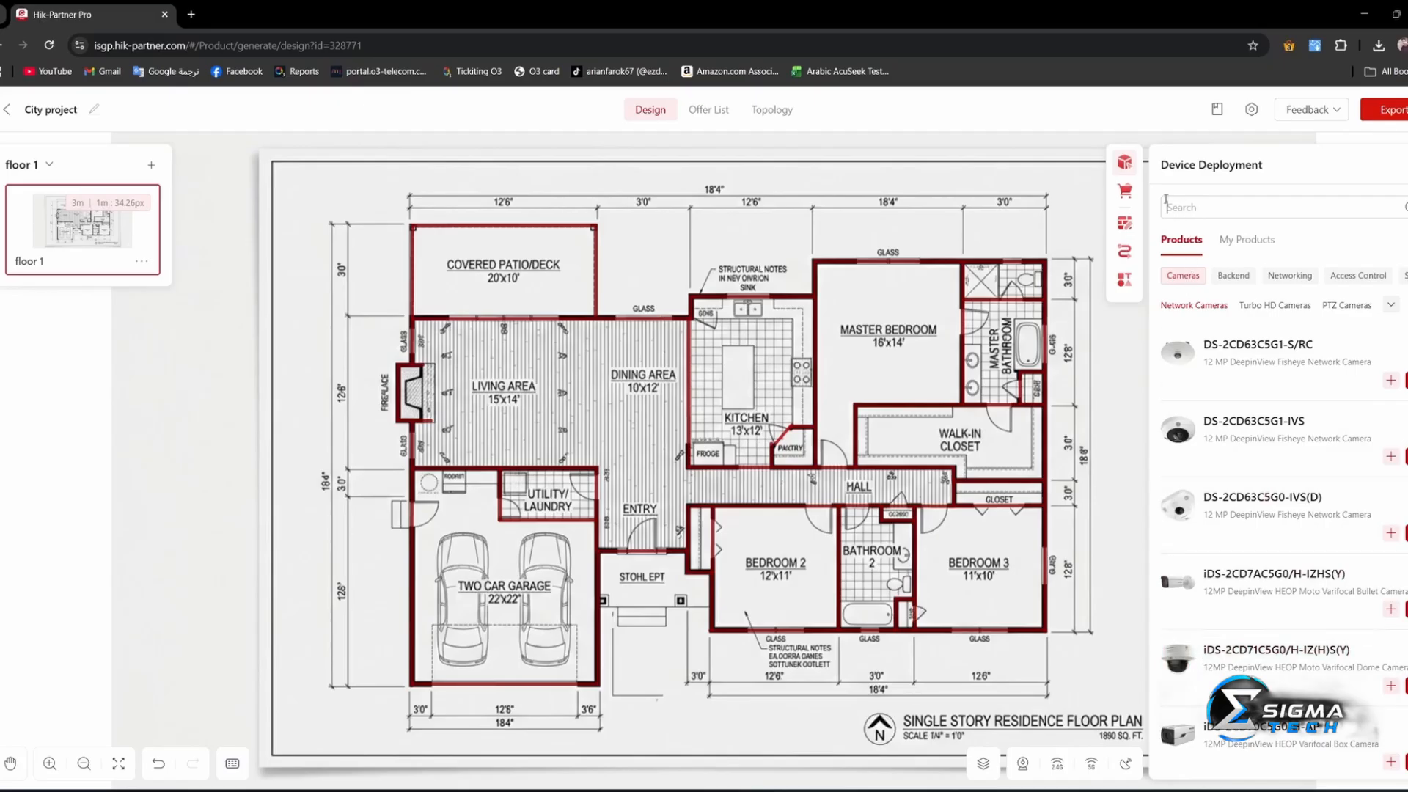
{"action": "type", "text": "1047"}
{"action": "key", "text": "Return"}
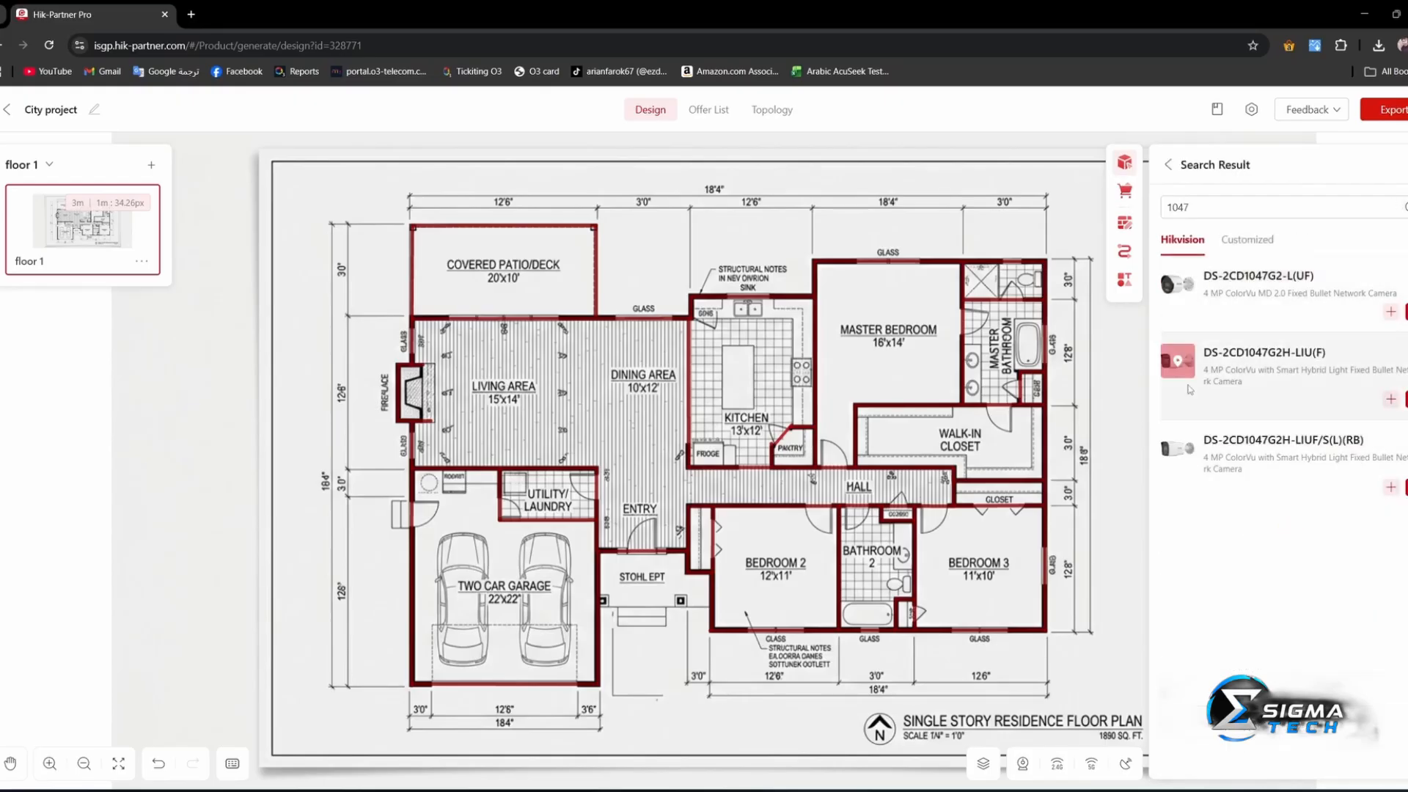
Place two DS-2CD1047G2H-LIU(F) cameras, one at the covered patio's outer upper corner and one at the garage's outer lower corner
{"action": "left_click", "coordinate": [1177, 363]}
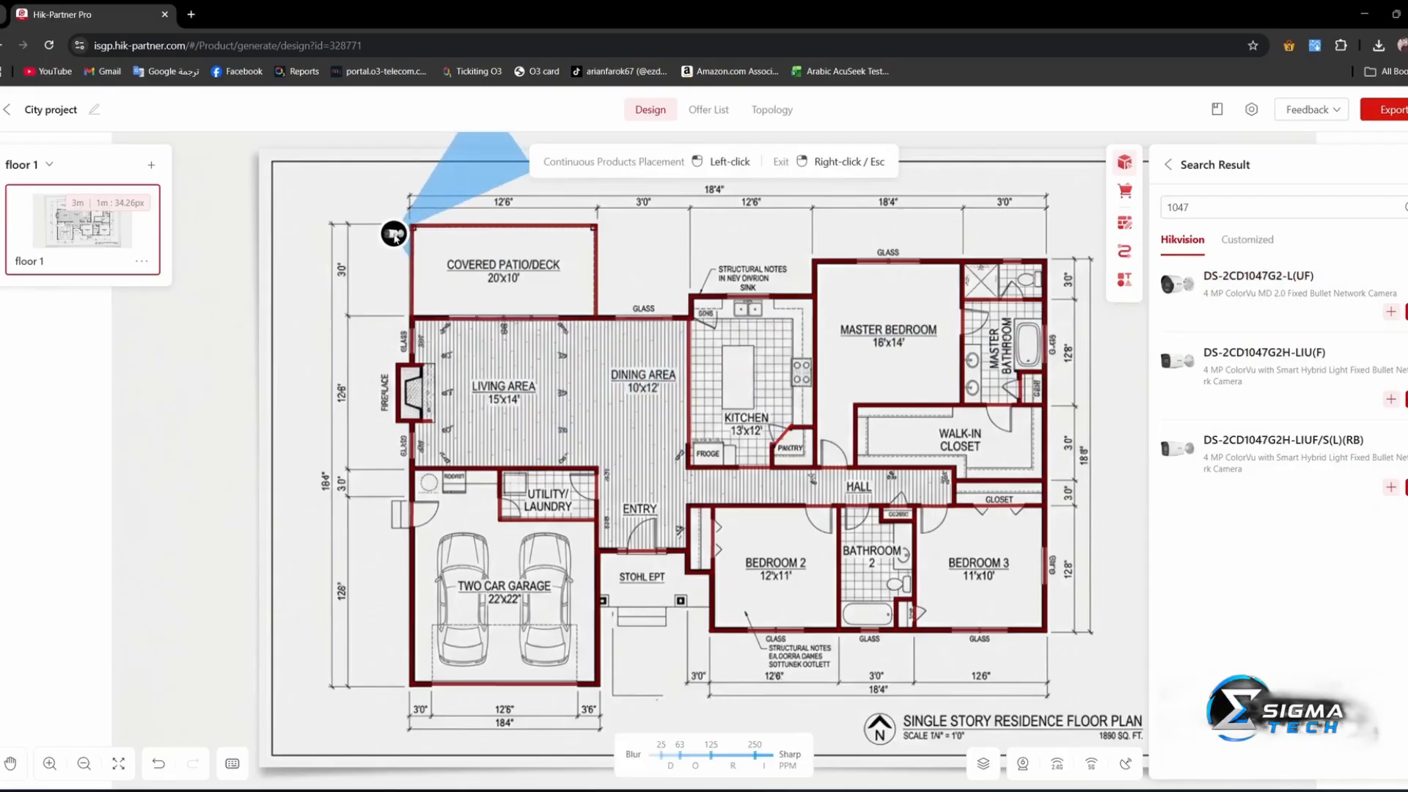
{"action": "left_click", "coordinate": [394, 234]}
{"action": "left_click", "coordinate": [393, 675]}
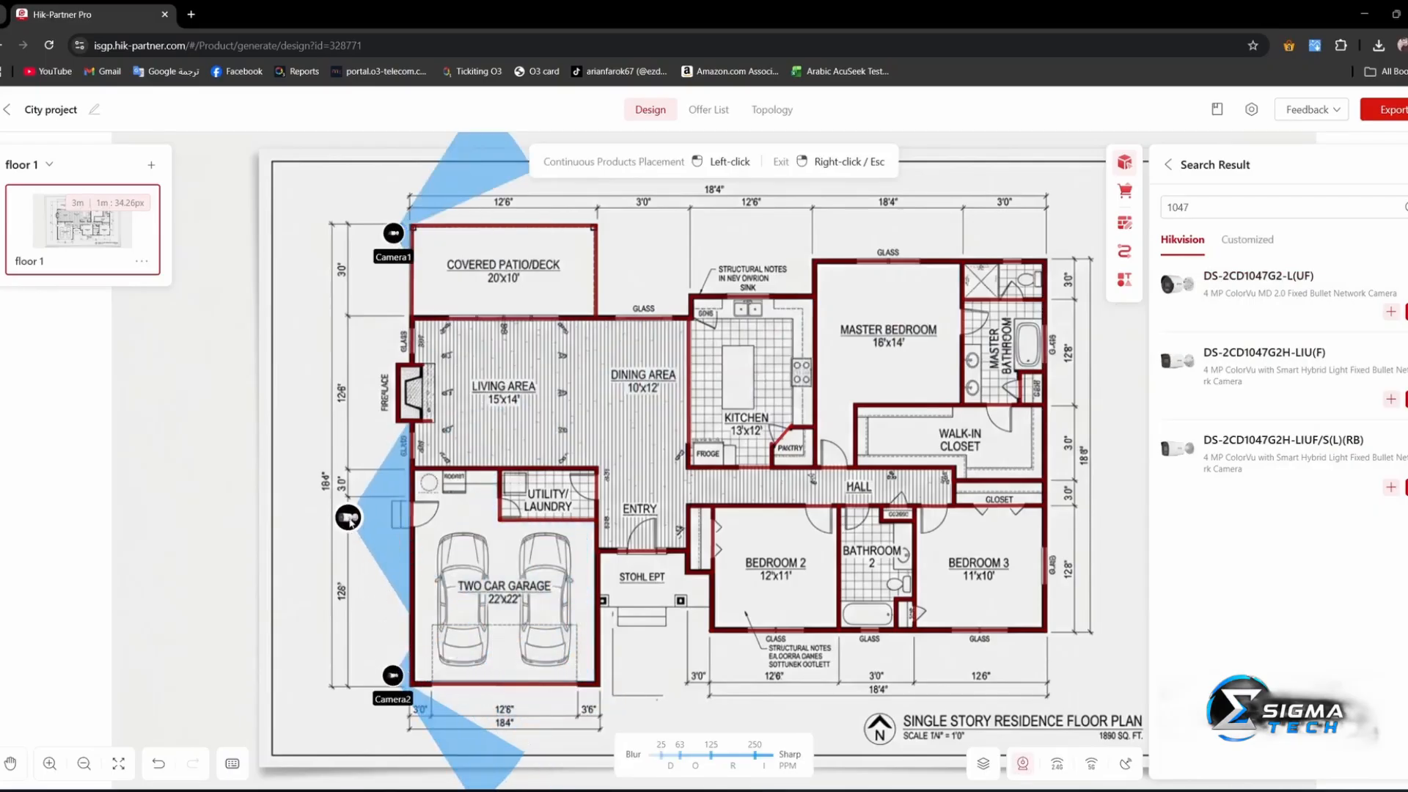
{"action": "right_click", "coordinate": [350, 520]}
Turn the garage-corner and patio-corner cameras to face outward on the fireplace side of the house
{"action": "left_click", "coordinate": [393, 675]}
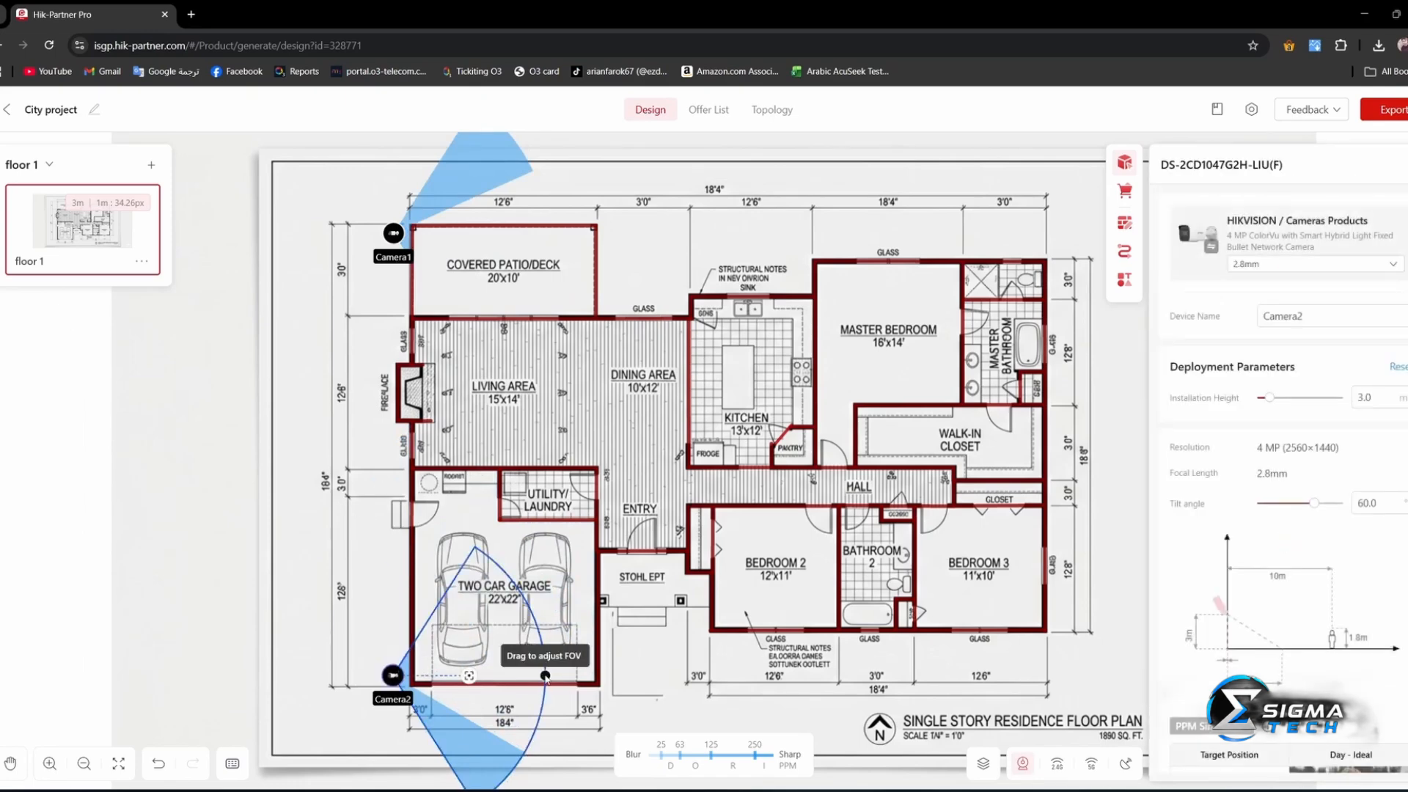
{"action": "left_click_drag", "start_coordinate": [545, 677], "coordinate": [303, 703]}
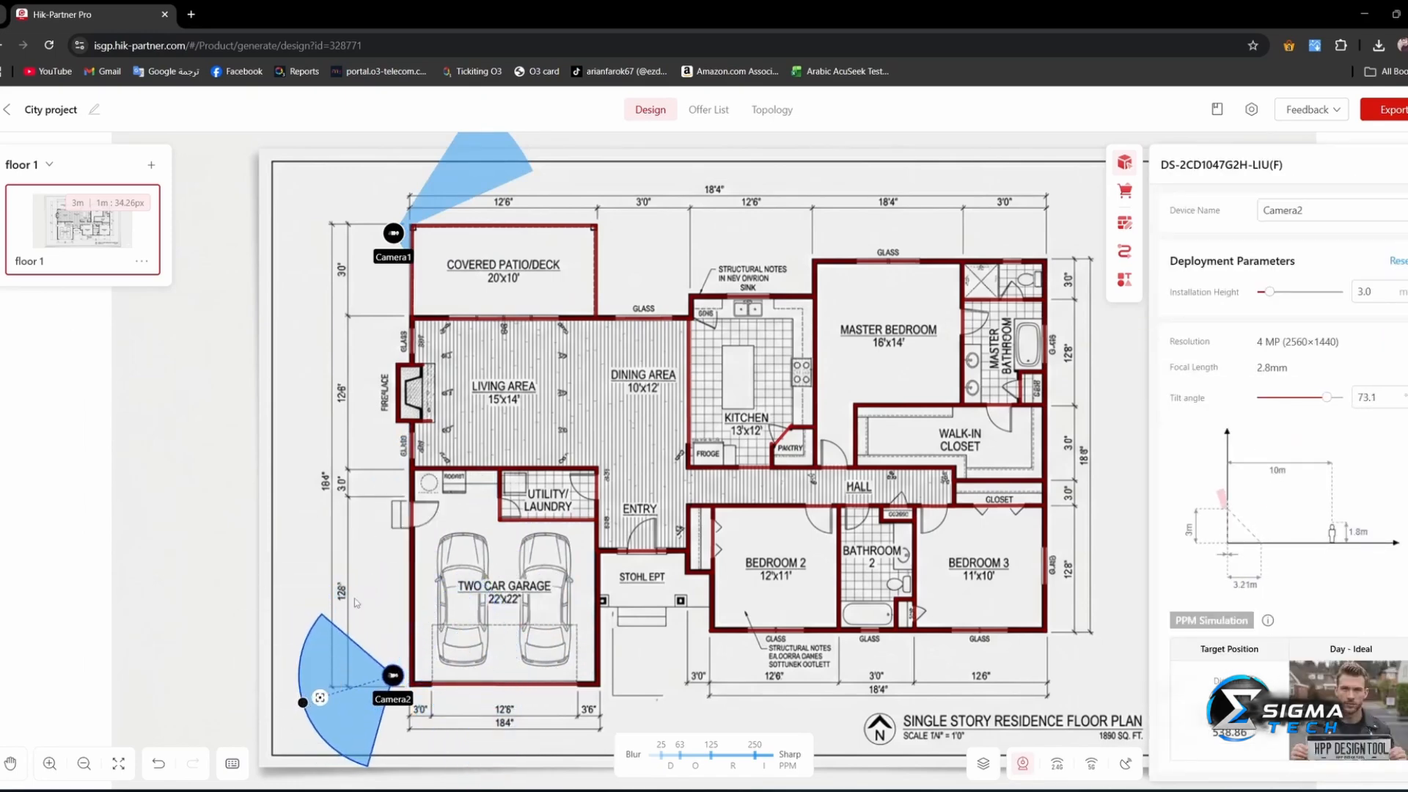
{"action": "left_click", "coordinate": [456, 209]}
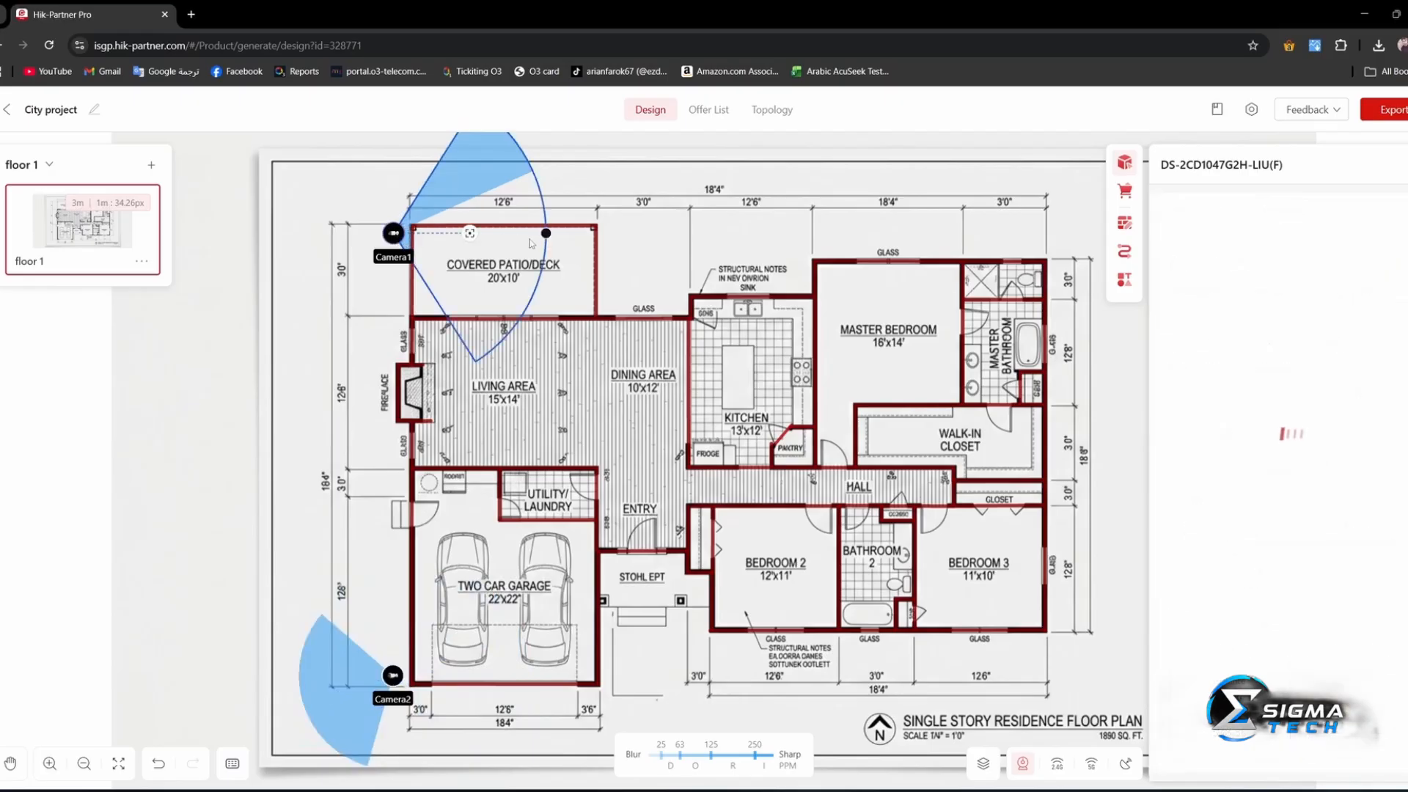
{"action": "left_click_drag", "start_coordinate": [546, 233], "coordinate": [338, 324]}
Re-aim the garage camera along the fireplace-side wall and extend both cameras' fields of view until their coverage overlaps
{"action": "left_click", "coordinate": [390, 675]}
{"action": "left_click_drag", "start_coordinate": [304, 701], "coordinate": [297, 524]}
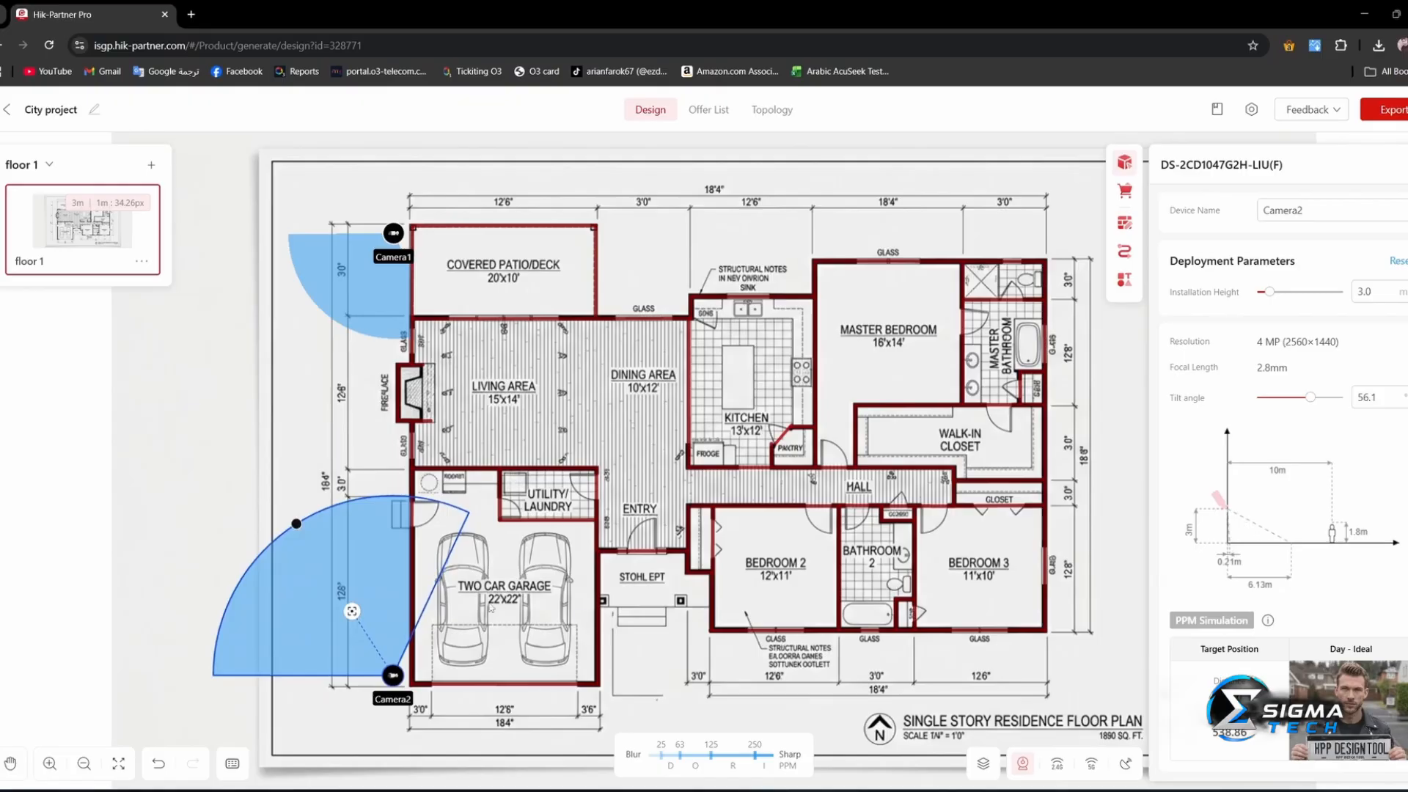
{"action": "left_click_drag", "start_coordinate": [296, 524], "coordinate": [227, 454]}
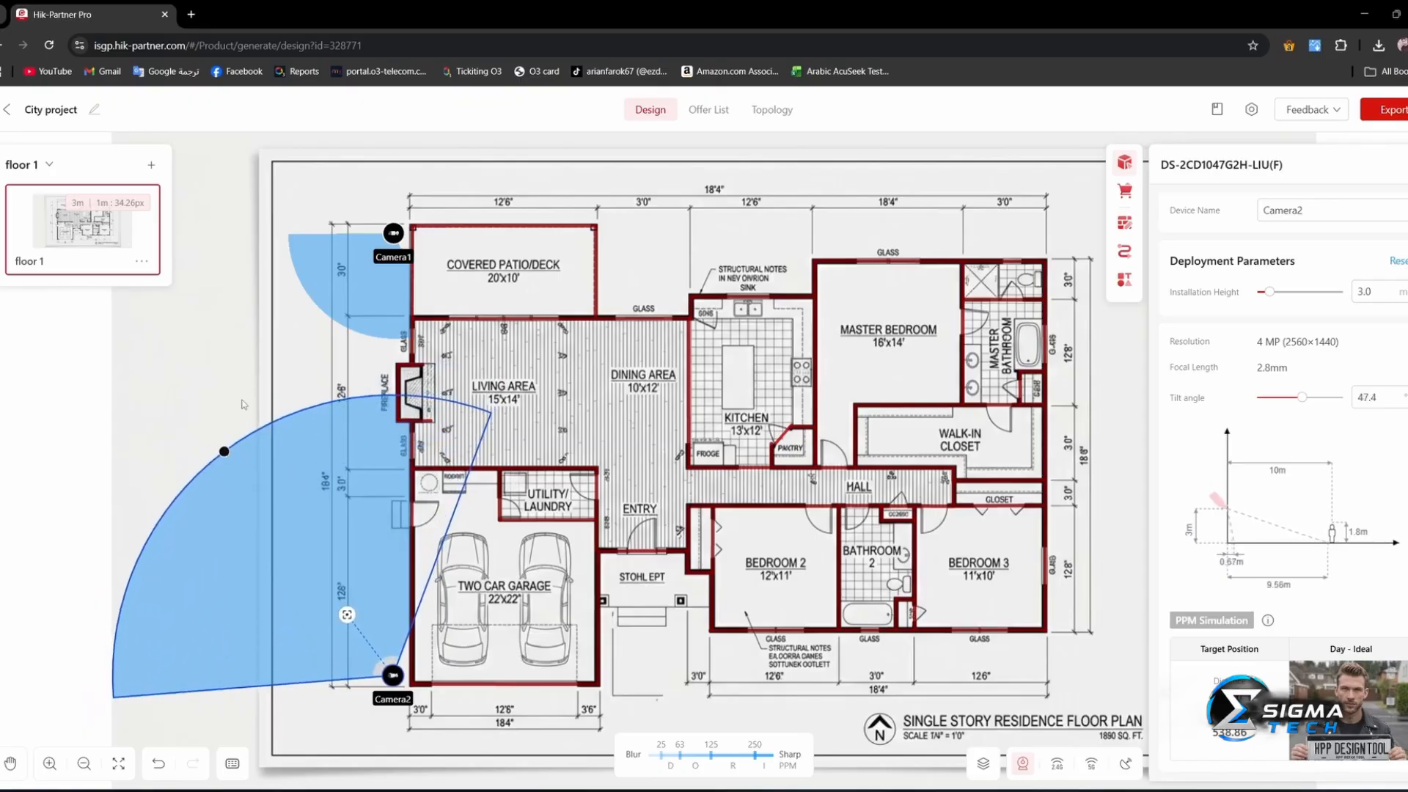
{"action": "left_click", "coordinate": [392, 235]}
{"action": "left_click_drag", "start_coordinate": [336, 322], "coordinate": [251, 402]}
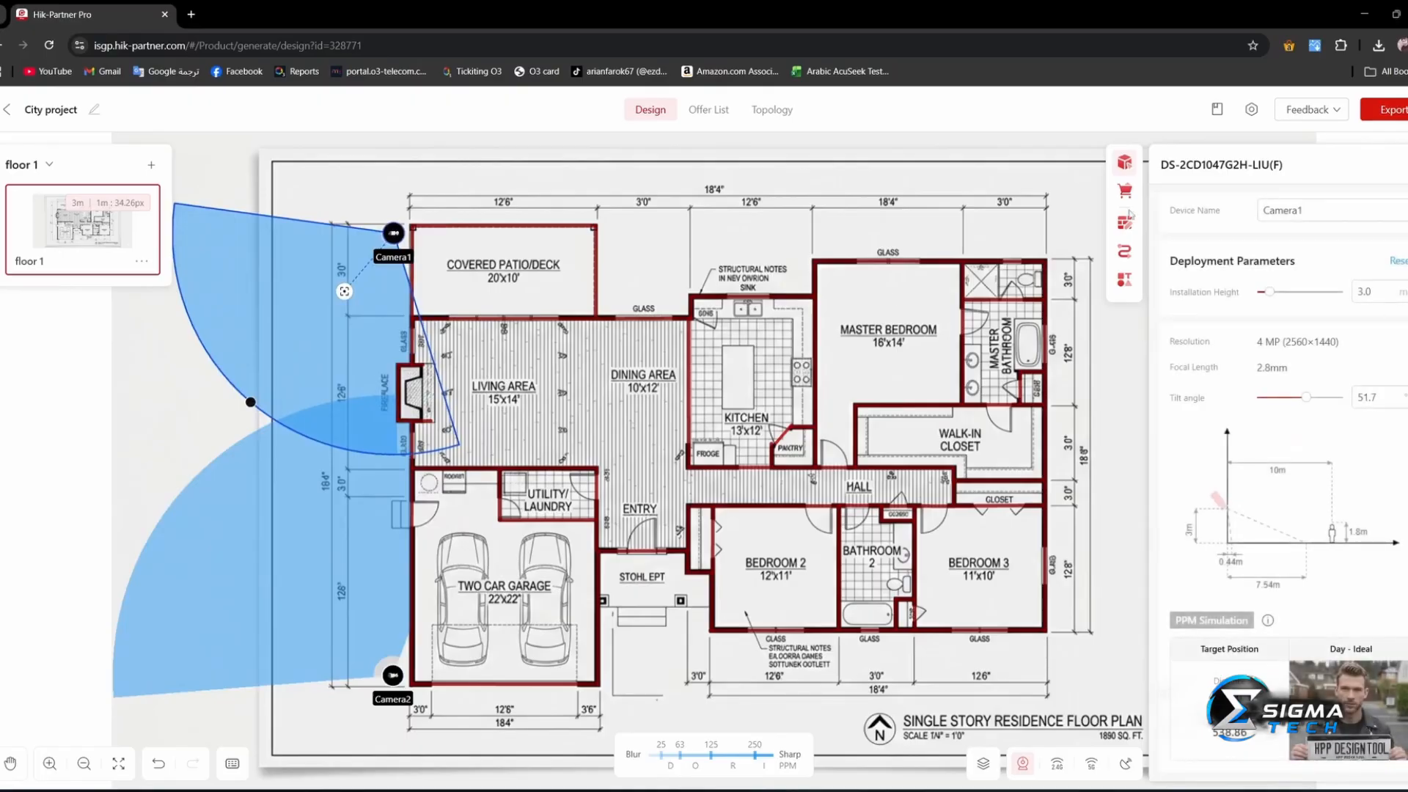
Clear the product search and place an iDS-2CD71C5G0/H-IZ(H)S(Y) dome camera in the garage's upper entry-side corner, aimed across the cars
{"action": "left_click", "coordinate": [1124, 163]}
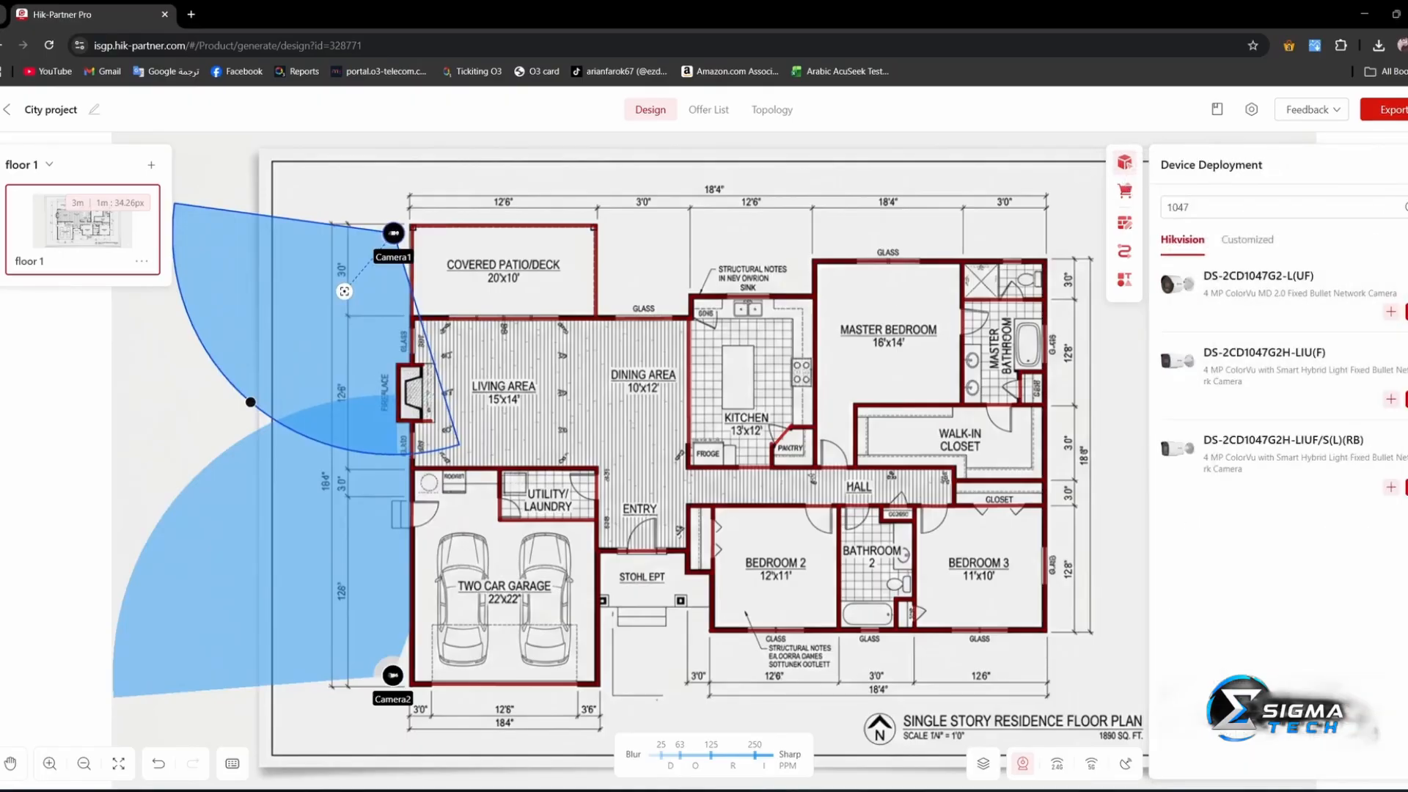
{"action": "left_click", "coordinate": [1407, 165]}
{"action": "left_click", "coordinate": [1398, 183]}
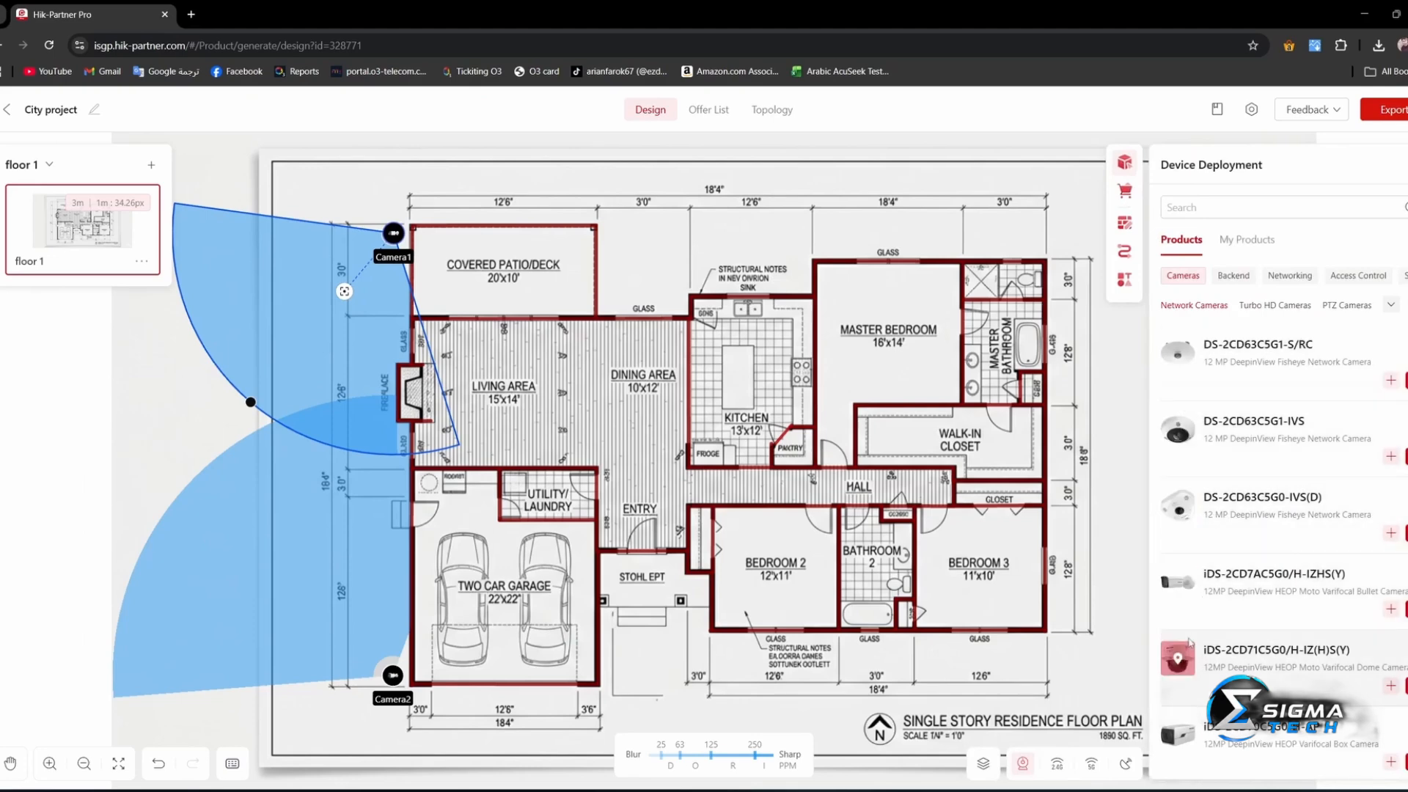
{"action": "left_click", "coordinate": [1186, 647]}
{"action": "left_click", "coordinate": [425, 672]}
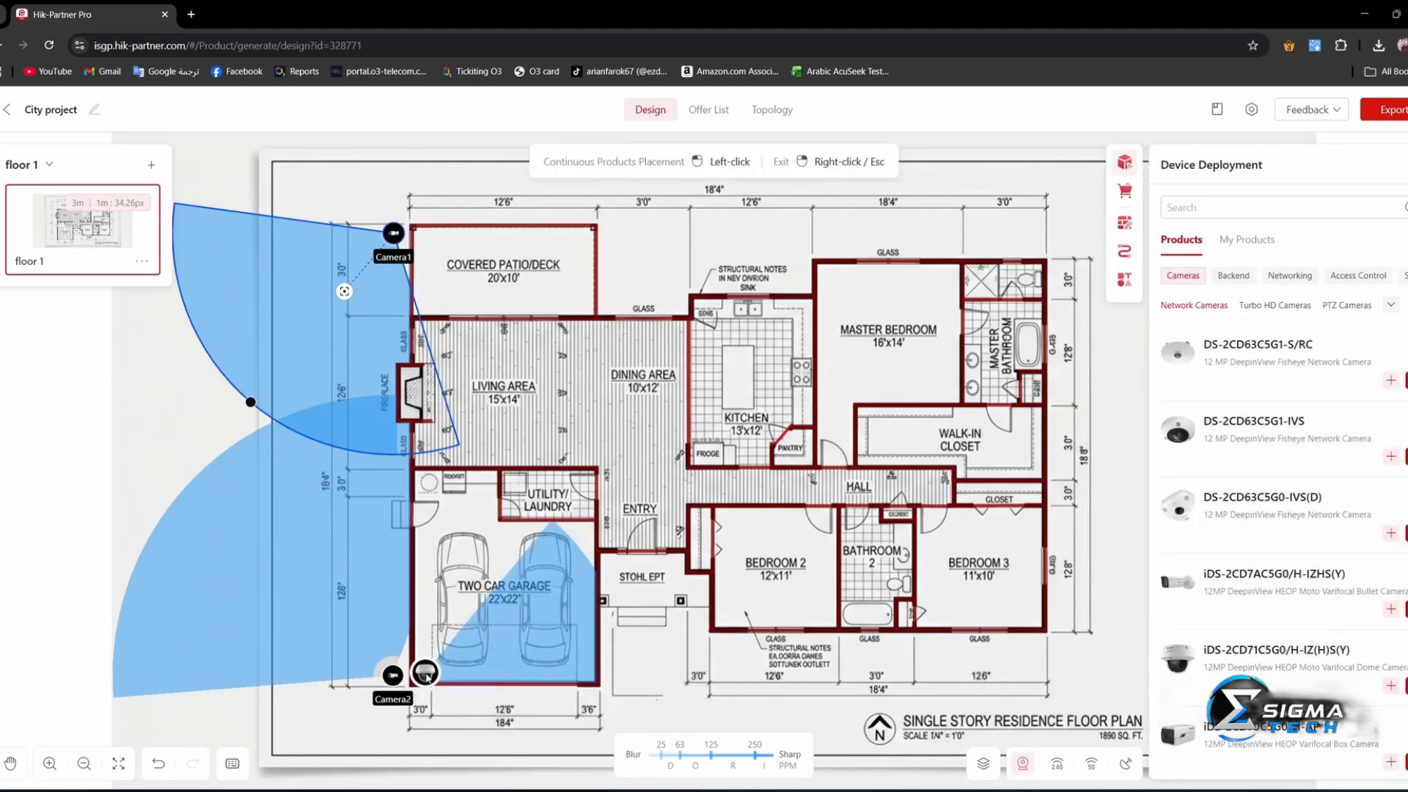
{"action": "left_click", "coordinate": [584, 531]}
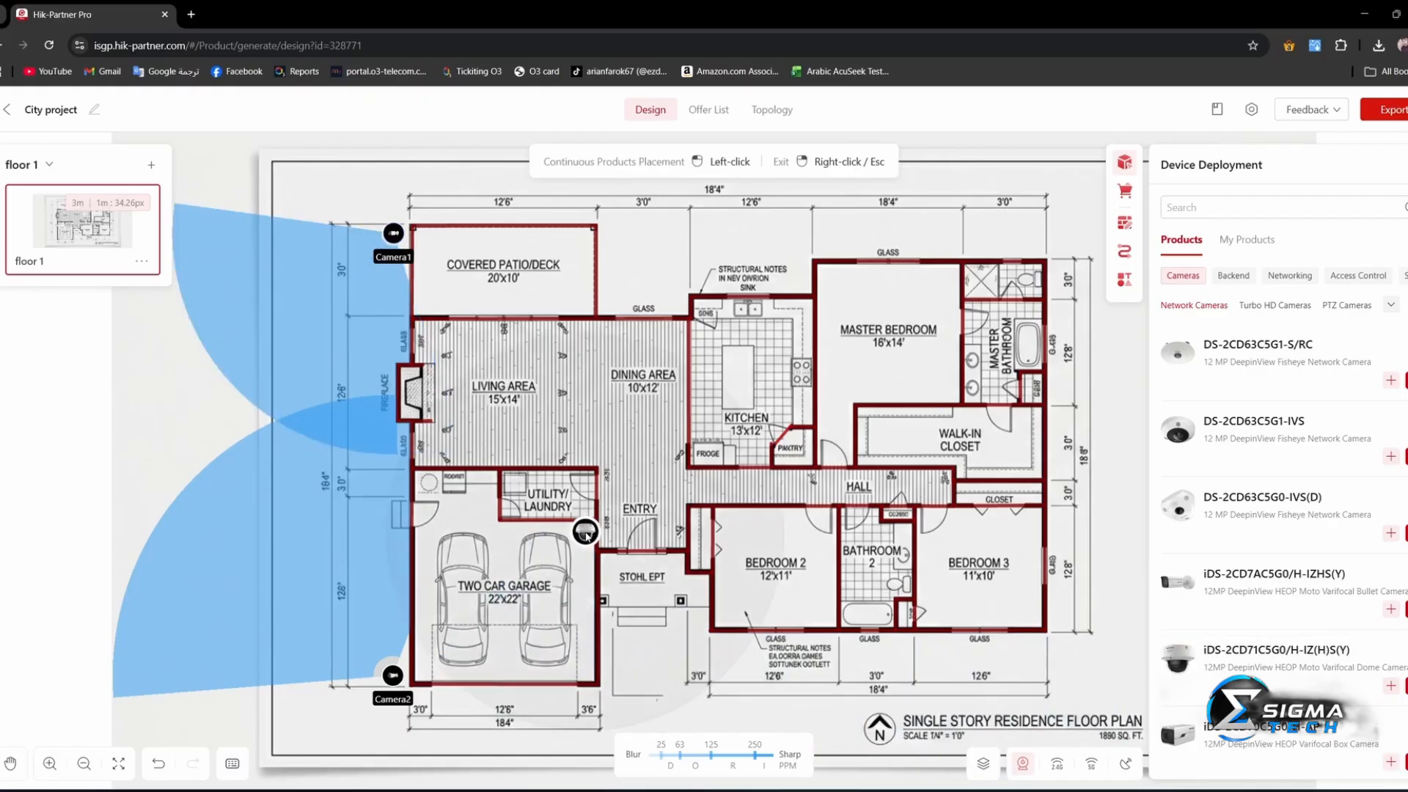
{"action": "key", "text": "Escape"}
{"action": "left_click", "coordinate": [583, 534]}
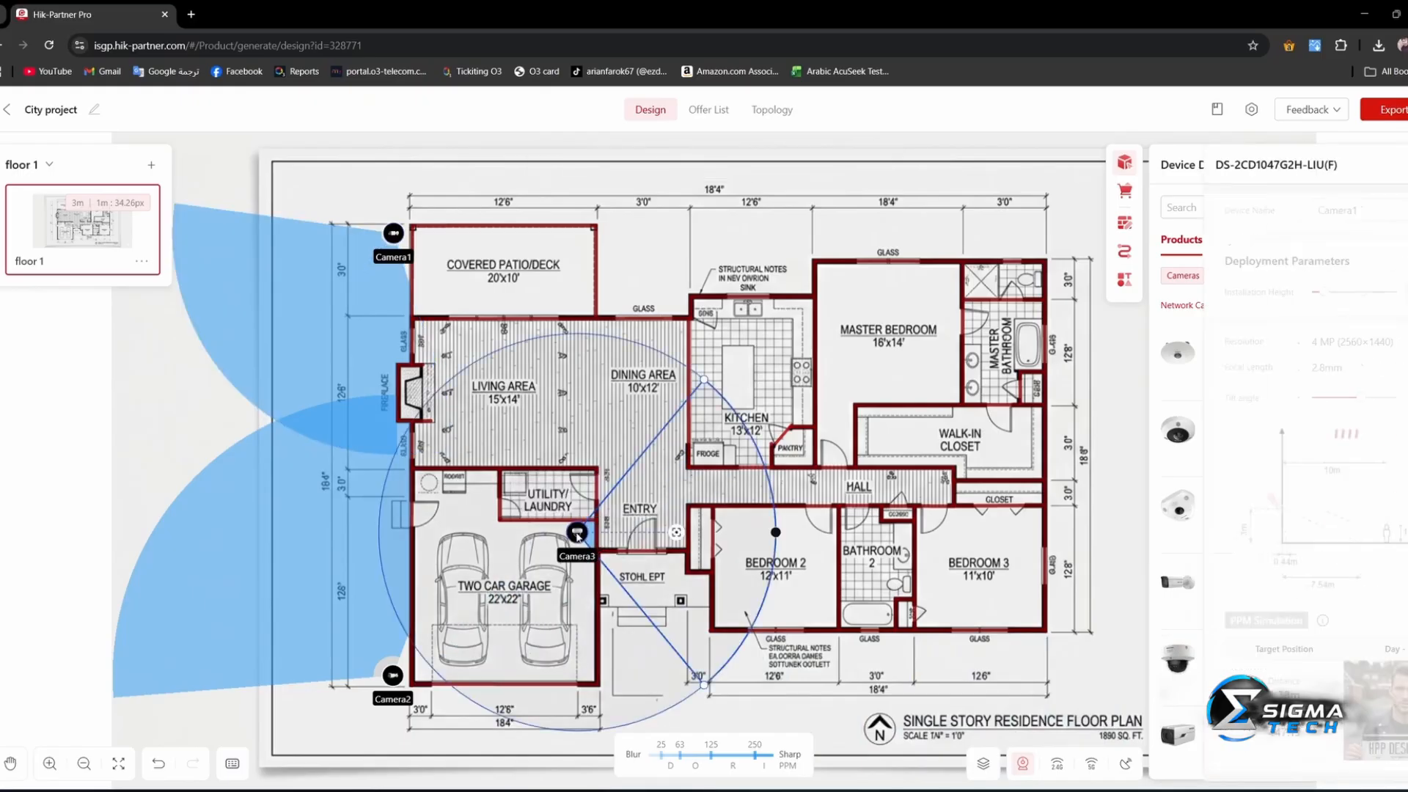
{"action": "left_click_drag", "start_coordinate": [774, 532], "coordinate": [478, 622]}
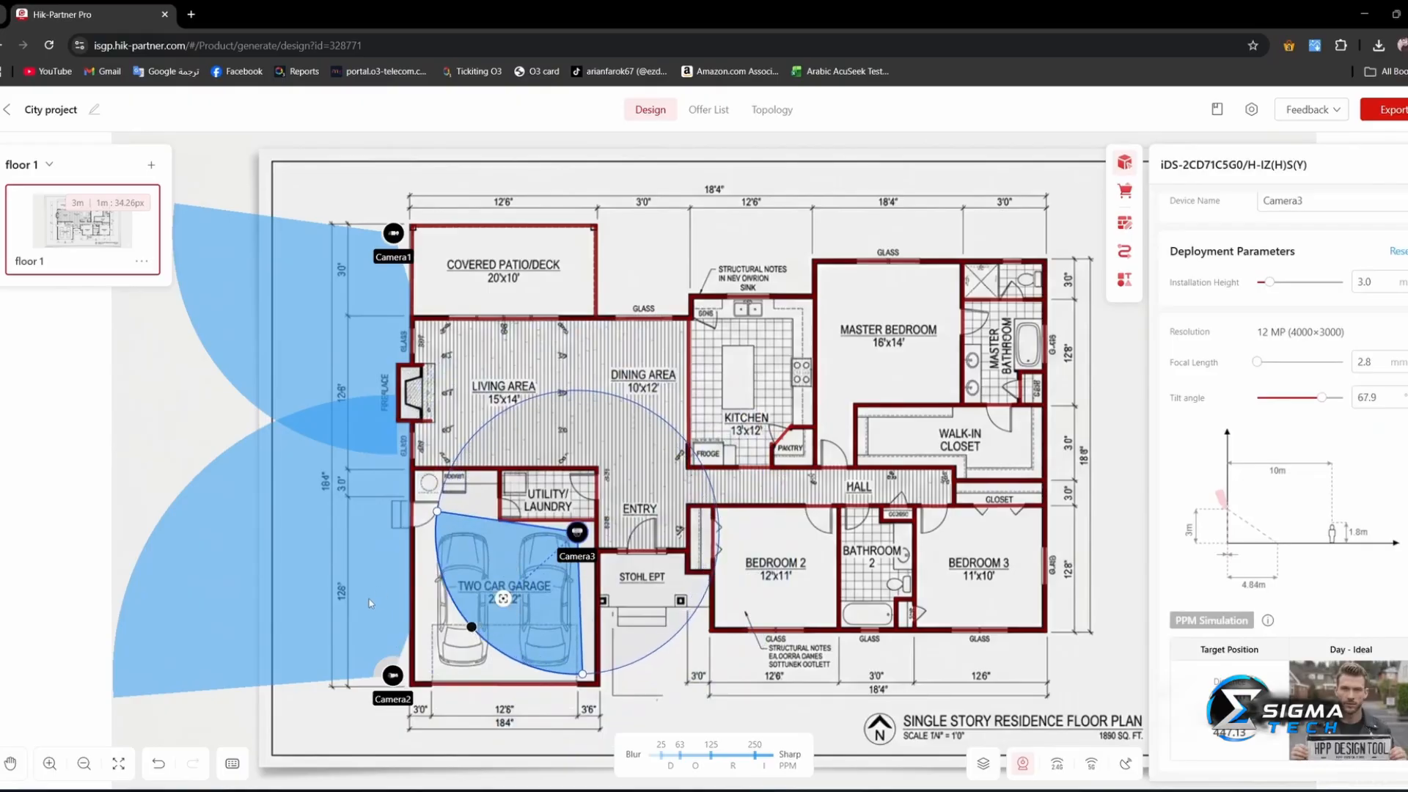
Re-aim Camera2 from the garage corner outward along the fireplace-side wall and fine-tune its target point and coverage range
{"action": "left_click", "coordinate": [394, 676]}
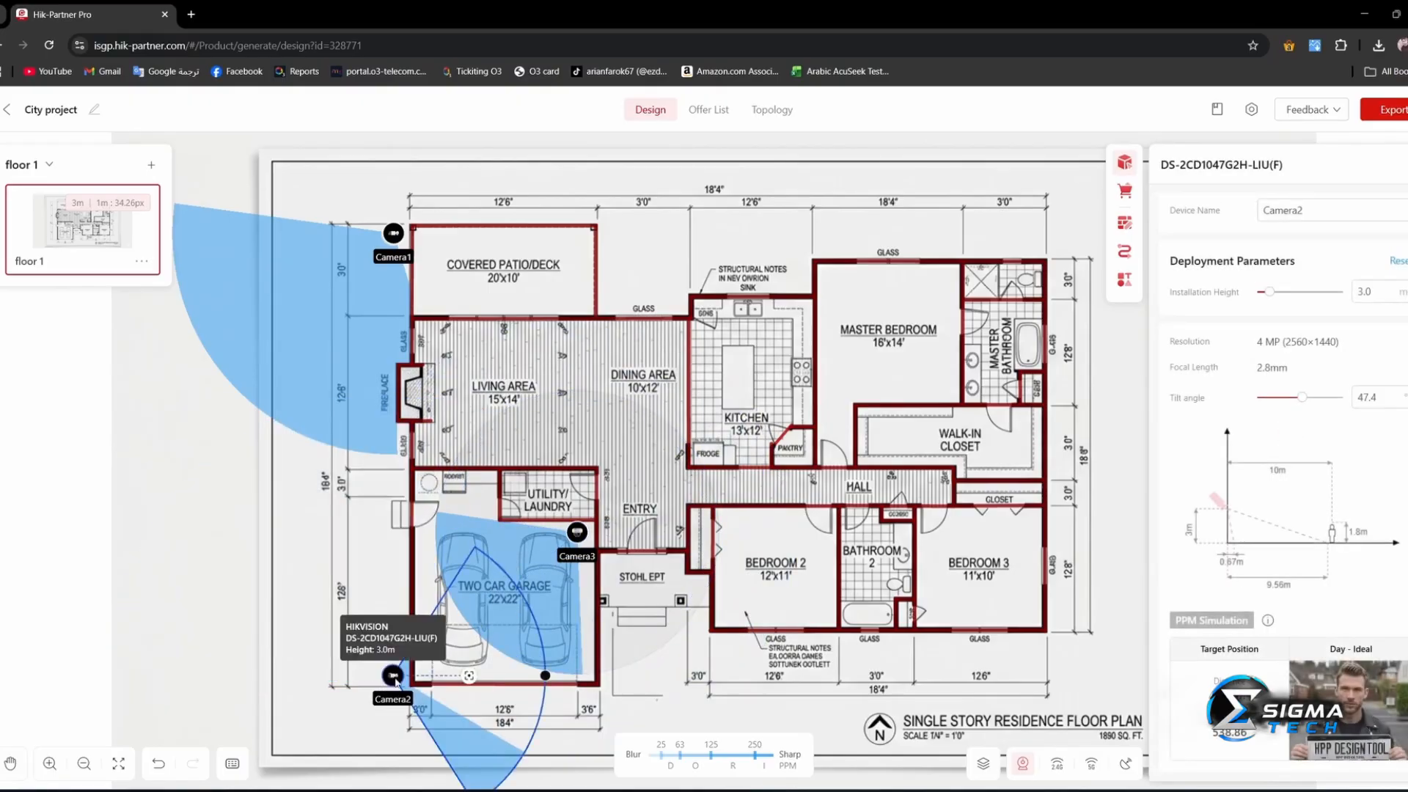
{"action": "left_click_drag", "start_coordinate": [470, 675], "coordinate": [234, 478]}
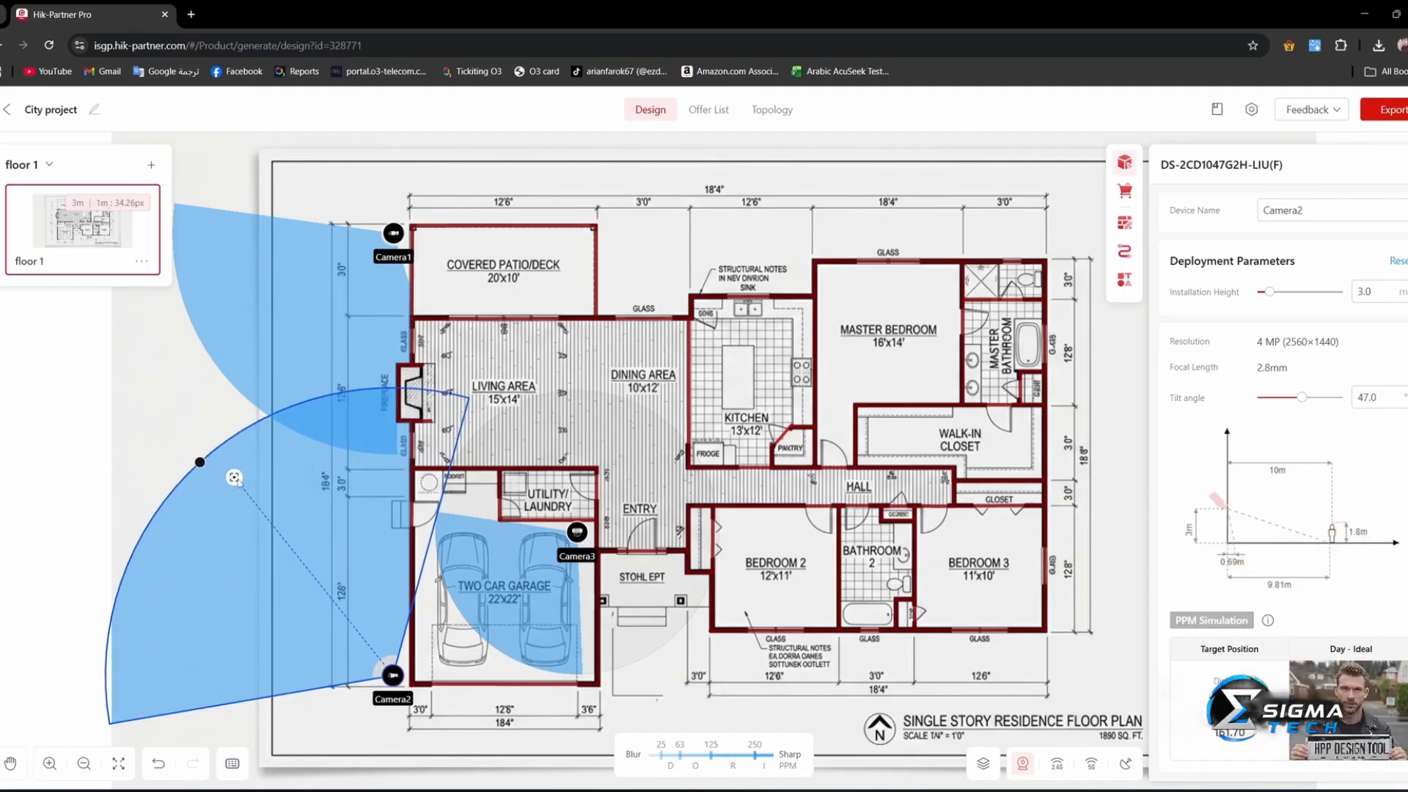
{"action": "left_click_drag", "start_coordinate": [234, 477], "coordinate": [270, 556]}
{"action": "left_click_drag", "start_coordinate": [202, 463], "coordinate": [203, 468]}
Turn on Show DORI in the global settings and extend Camera2's coverage range beyond the covered patio
{"action": "left_click", "coordinate": [1251, 110]}
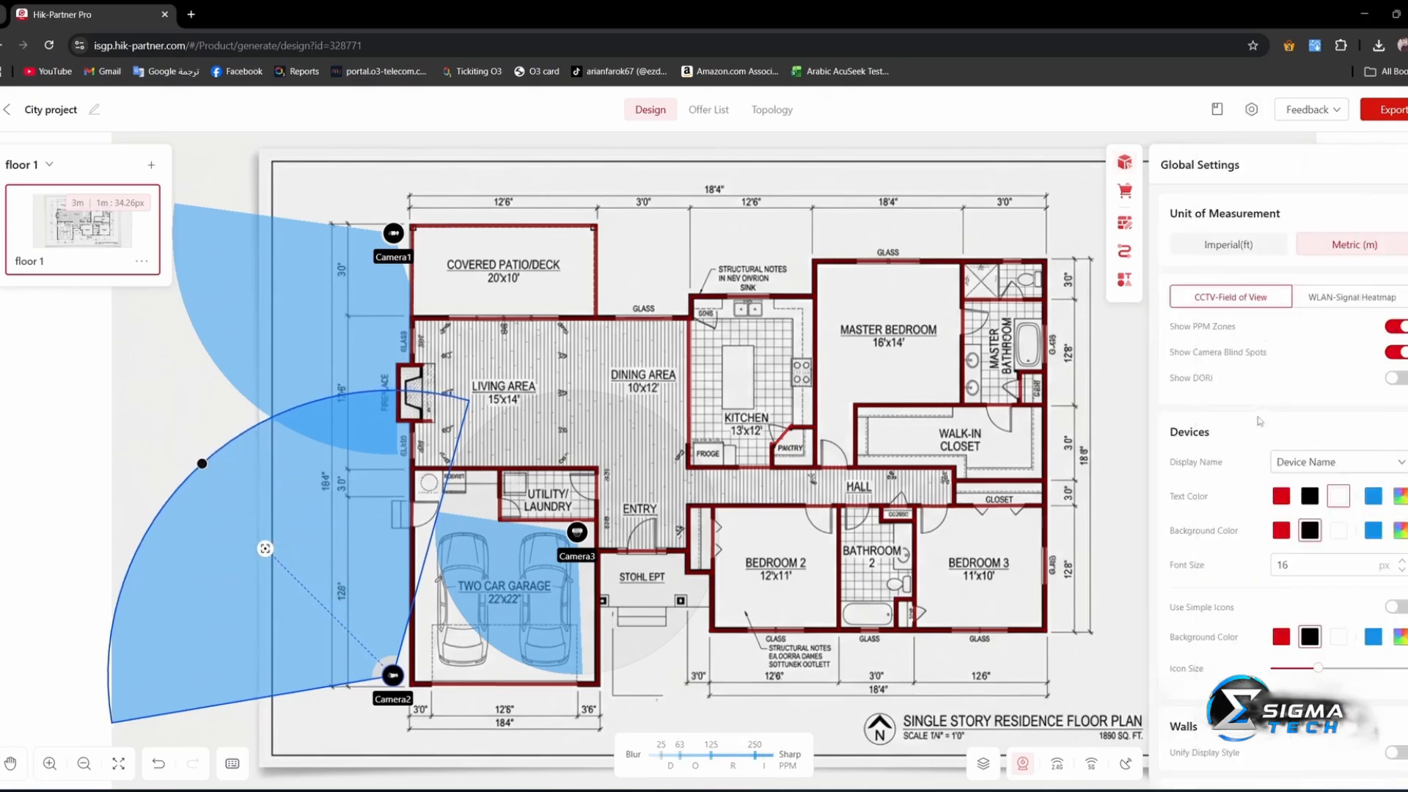
{"action": "left_click", "coordinate": [1395, 378]}
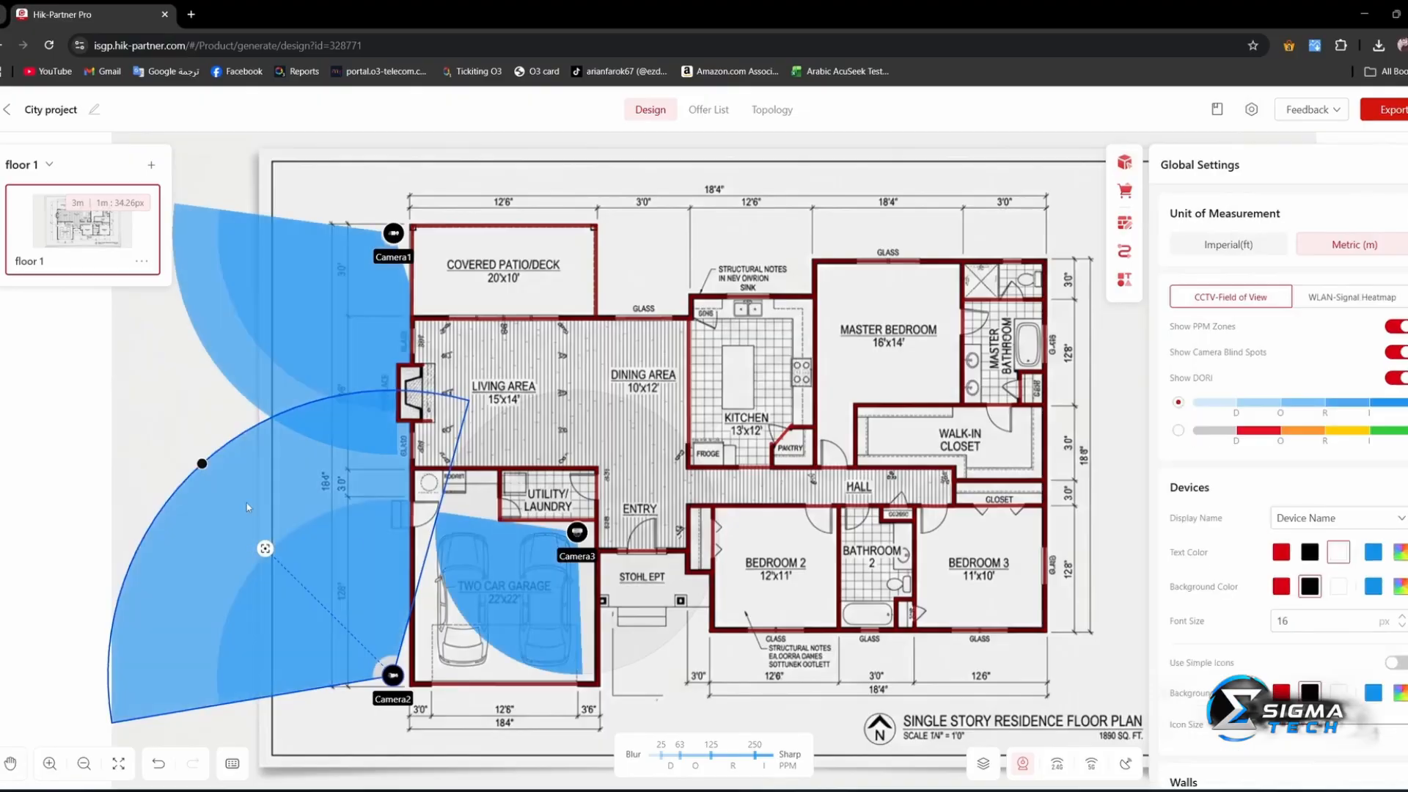
{"action": "left_click_drag", "start_coordinate": [203, 464], "coordinate": [153, 429]}
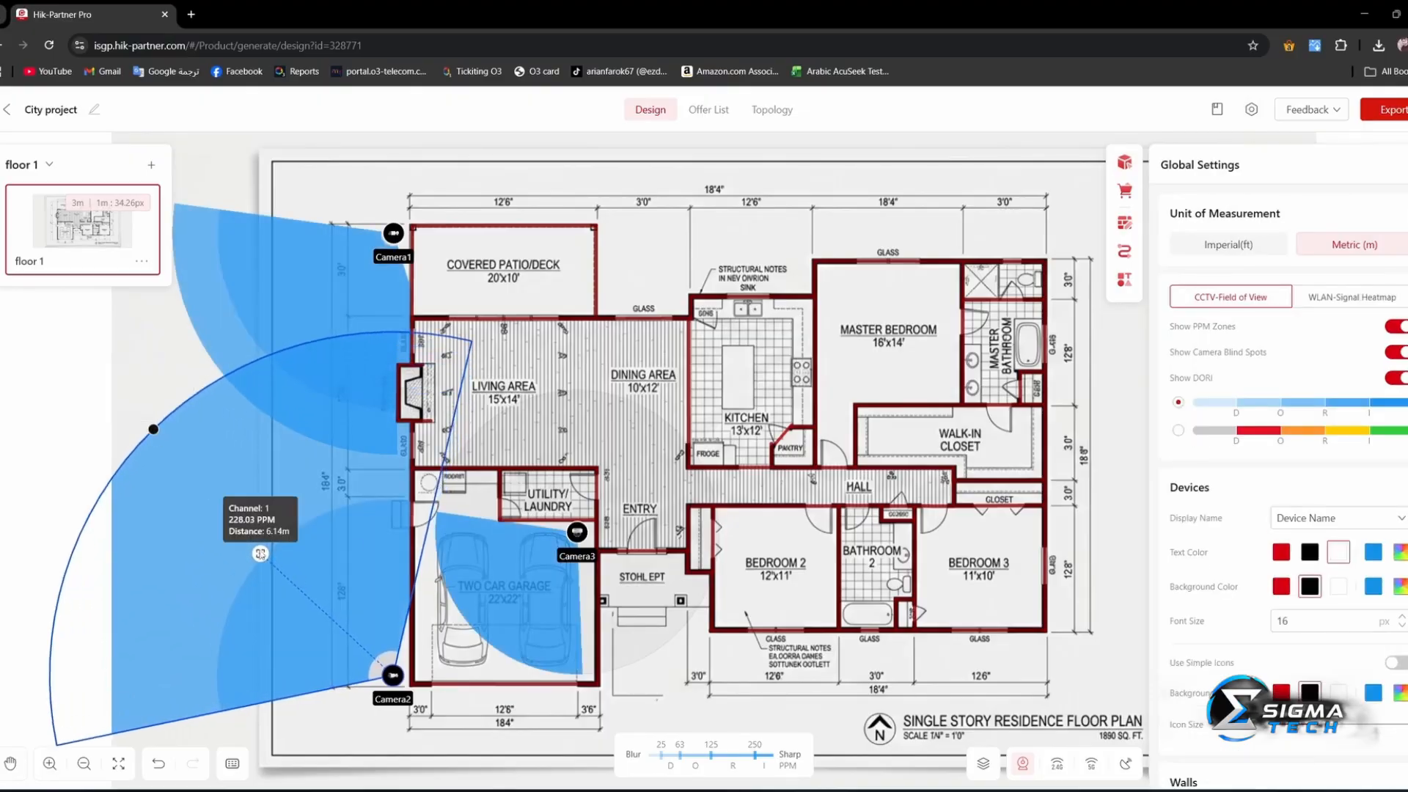
{"action": "mouse_move", "coordinate": [261, 553]}
{"action": "left_mouse_down"}
{"action": "mouse_move", "coordinate": [288, 577]}
{"action": "mouse_move", "coordinate": [217, 499]}
{"action": "mouse_move", "coordinate": [292, 569]}
{"action": "mouse_move", "coordinate": [234, 488]}
{"action": "mouse_move", "coordinate": [311, 586]}
{"action": "left_mouse_up"}
{"action": "left_click_drag", "start_coordinate": [153, 429], "coordinate": [44, 334]}
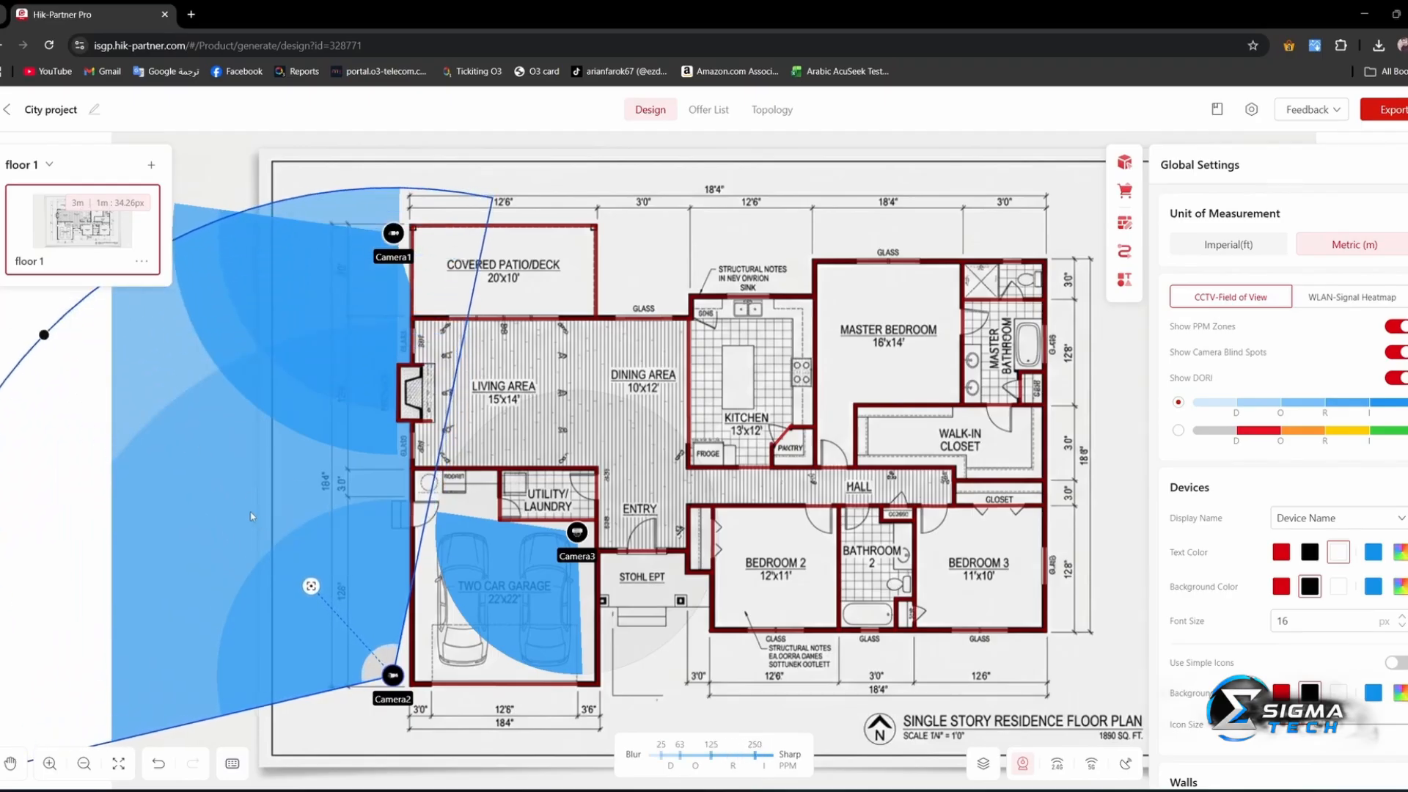
Switch the DORI zones to the multicolour scheme and move Camera2's target point into the yellow zone
{"action": "left_click", "coordinate": [1178, 431]}
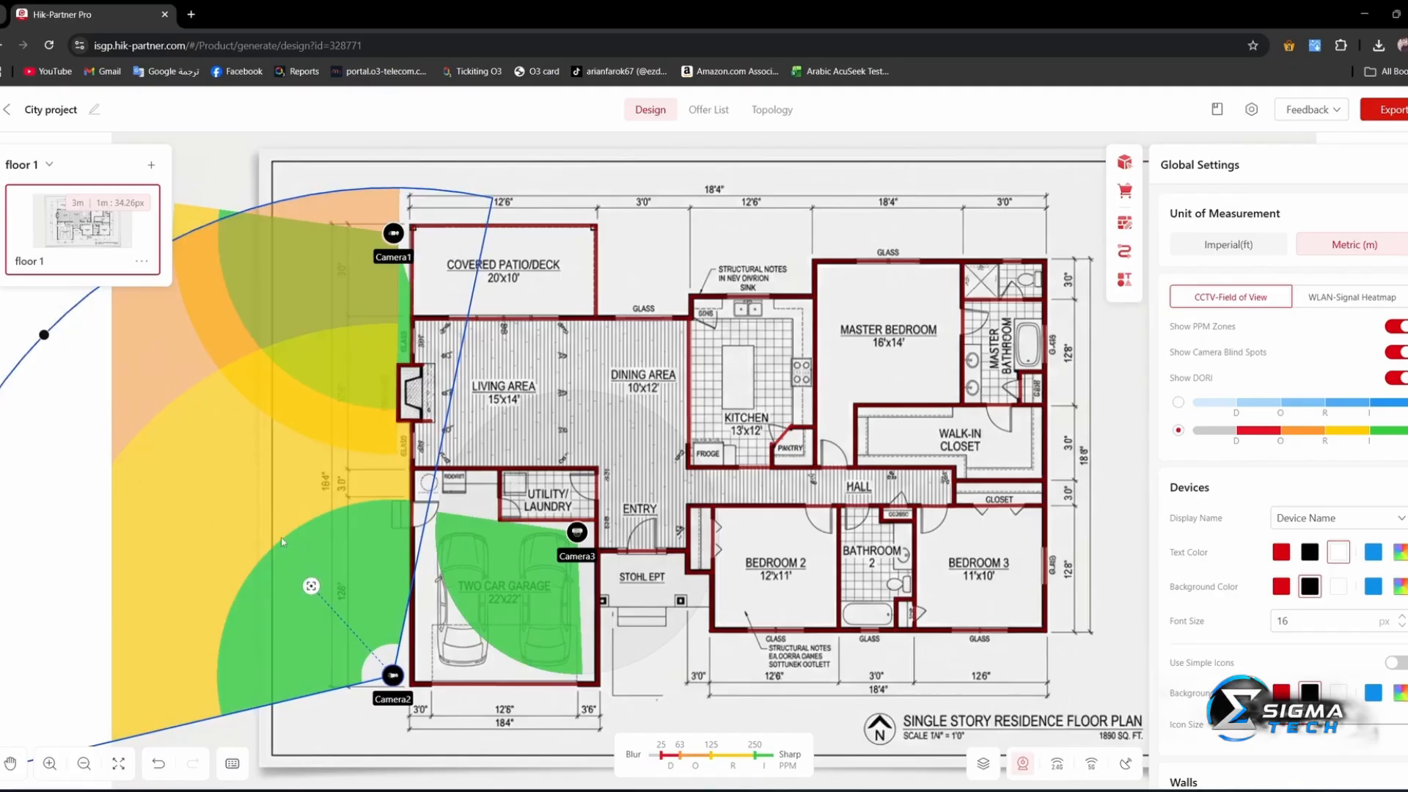
{"action": "mouse_move", "coordinate": [311, 586]}
{"action": "left_mouse_down"}
{"action": "mouse_move", "coordinate": [281, 529]}
{"action": "mouse_move", "coordinate": [242, 504]}
{"action": "left_mouse_up"}
{"action": "left_click", "coordinate": [1407, 165]}
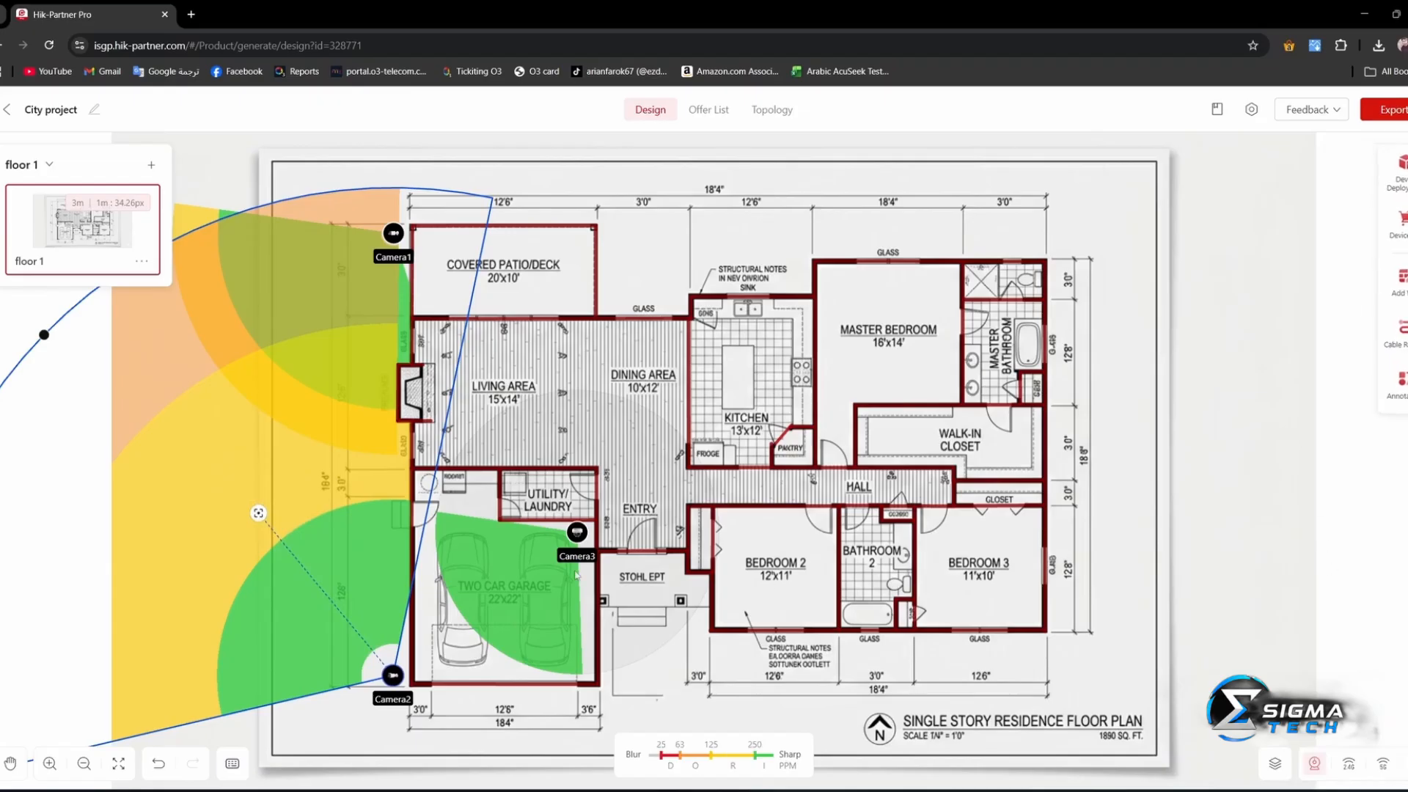
Bring Camera2's target point into the green zone, shorten its coverage to a 48.0 tilt angle, and nudge the camera toward the garage corner
{"action": "left_click", "coordinate": [393, 675]}
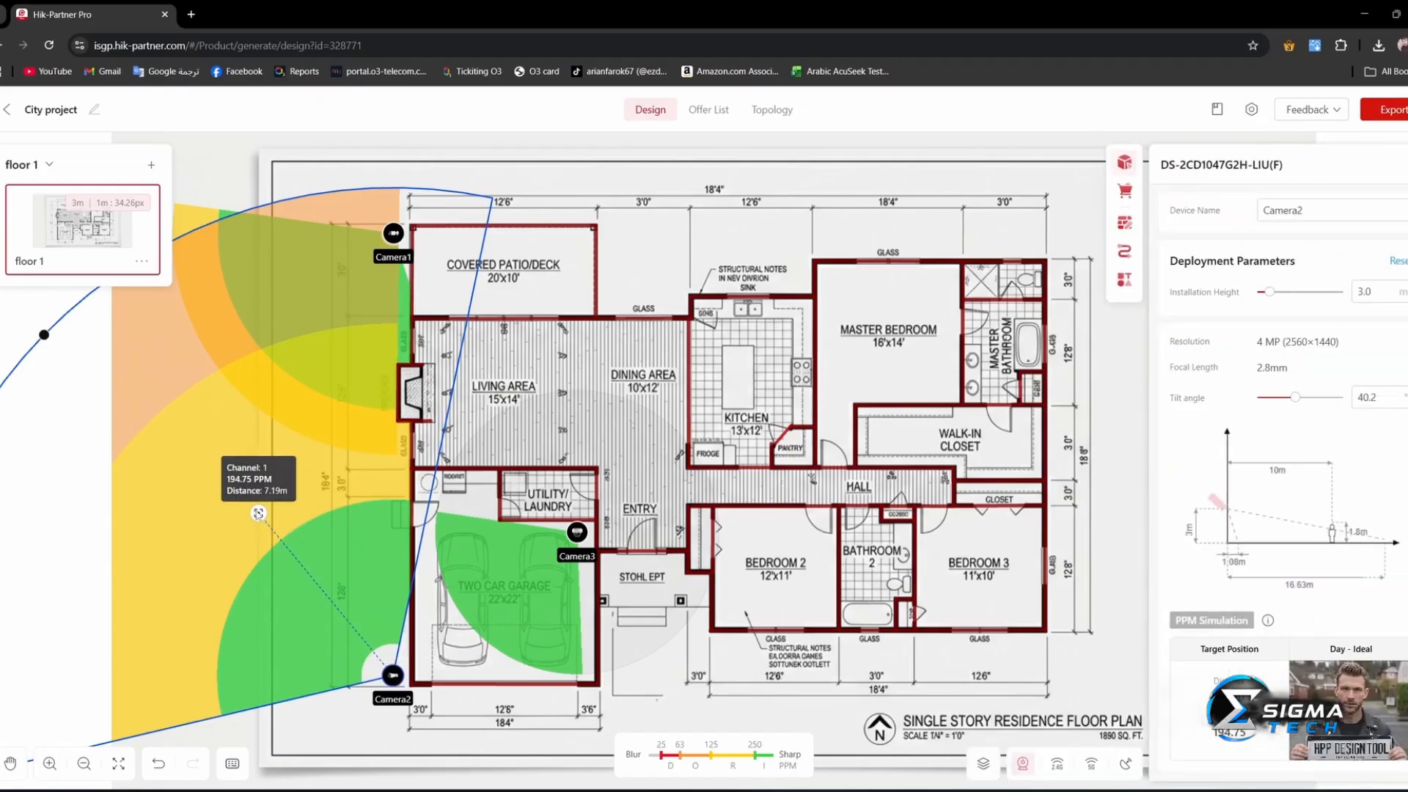
{"action": "left_click_drag", "start_coordinate": [257, 513], "coordinate": [322, 576]}
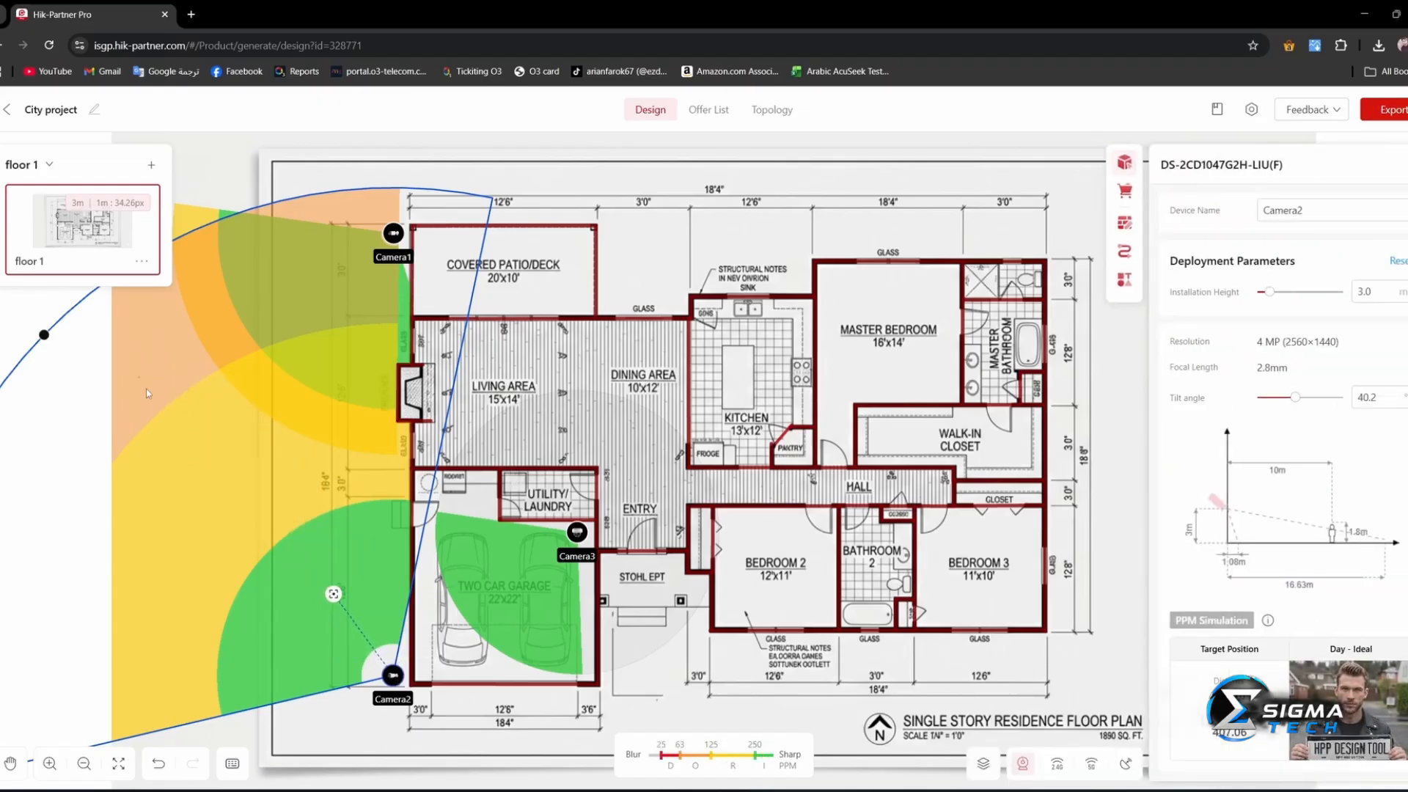
{"action": "left_click_drag", "start_coordinate": [45, 336], "coordinate": [170, 491]}
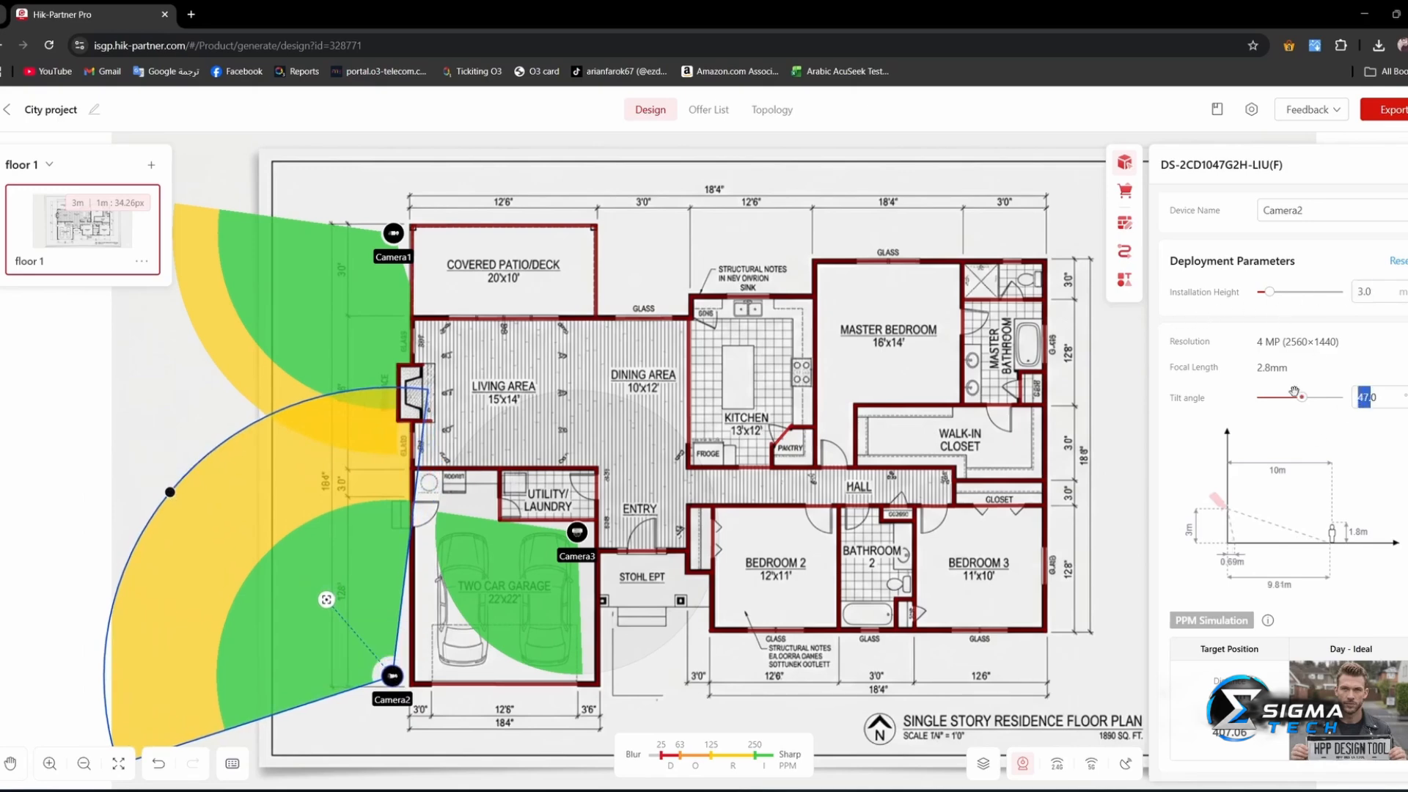
{"action": "left_click_drag", "start_coordinate": [170, 492], "coordinate": [179, 508]}
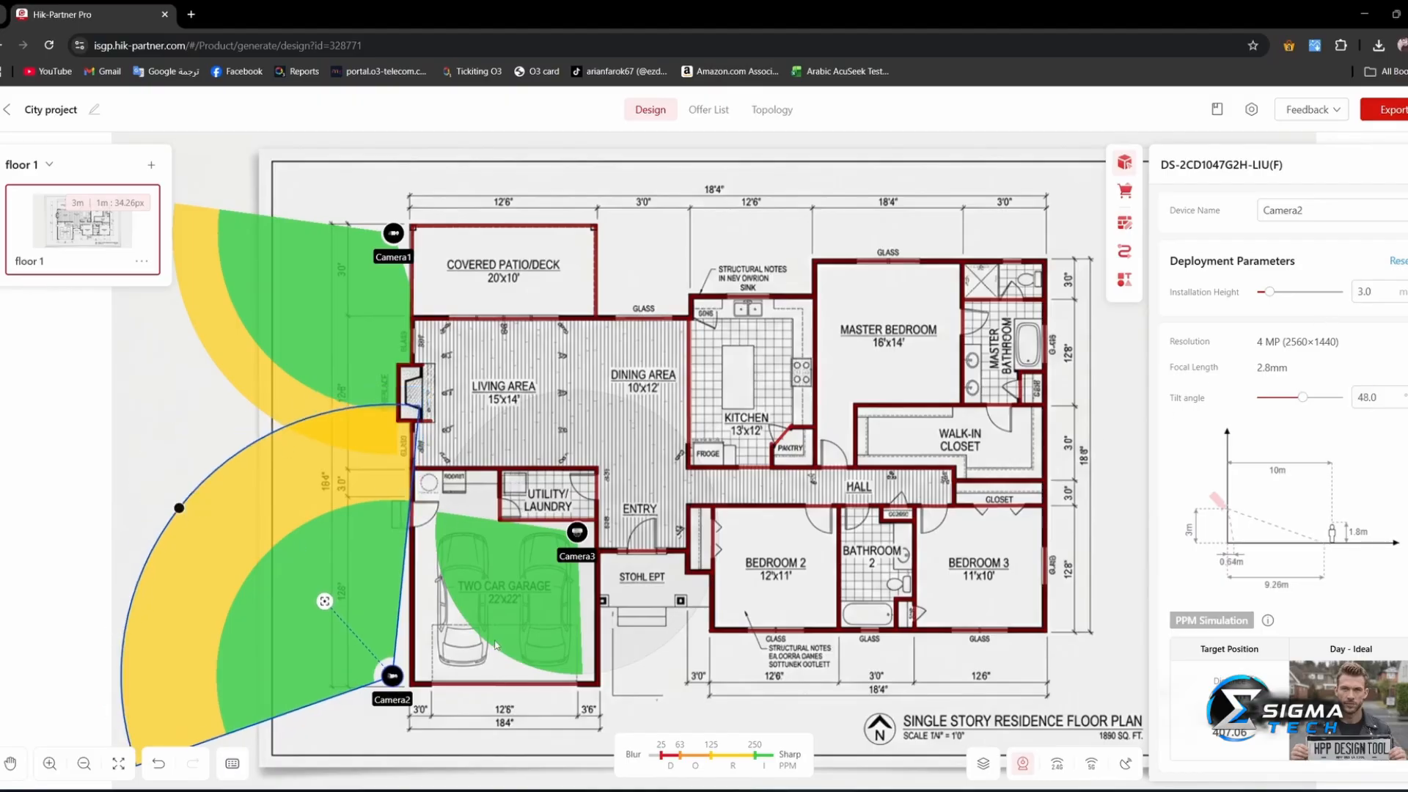
{"action": "left_click_drag", "start_coordinate": [392, 675], "coordinate": [396, 679]}
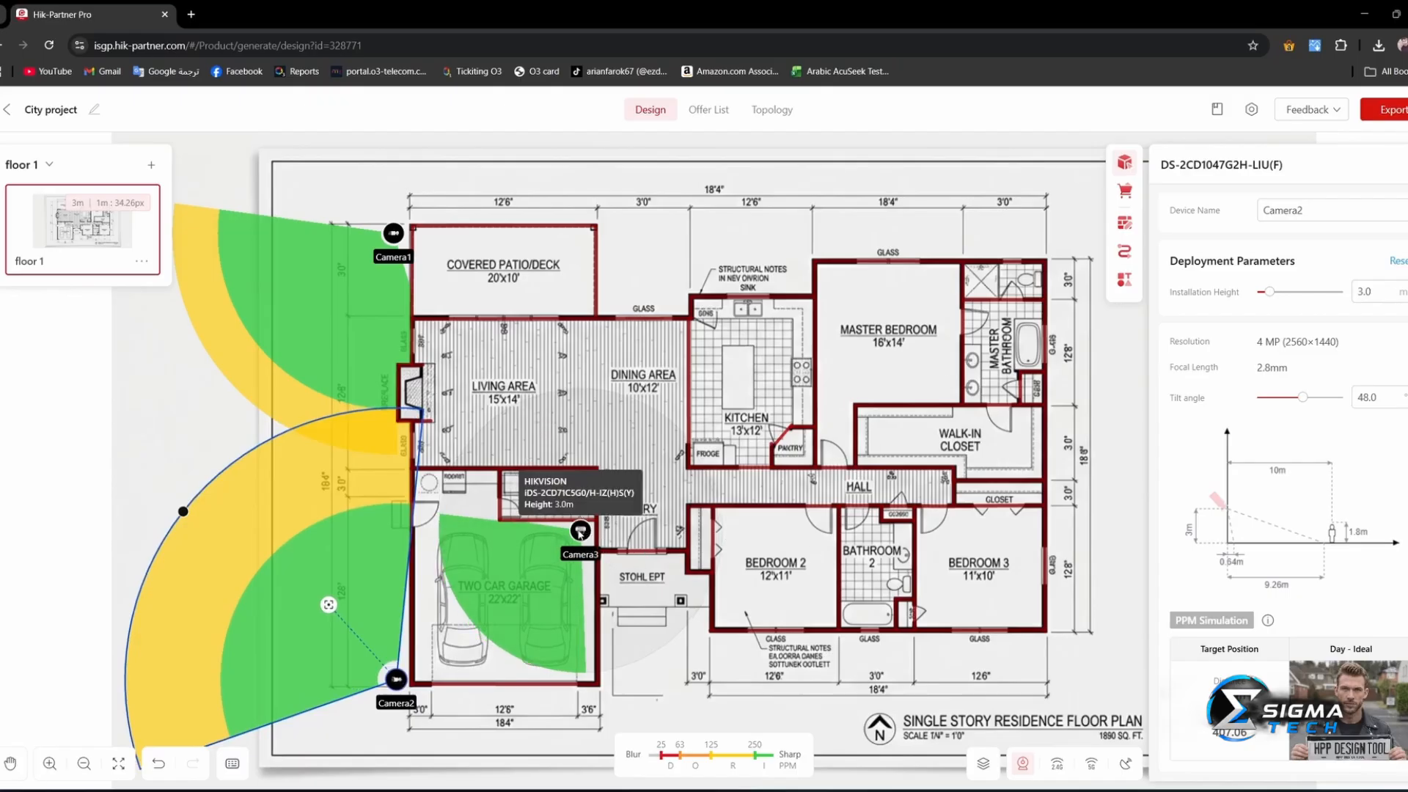
Adjust Camera3's aim in the garage so its coverage spans the parked cars at a 67.2 tilt angle
{"action": "left_click", "coordinate": [507, 629]}
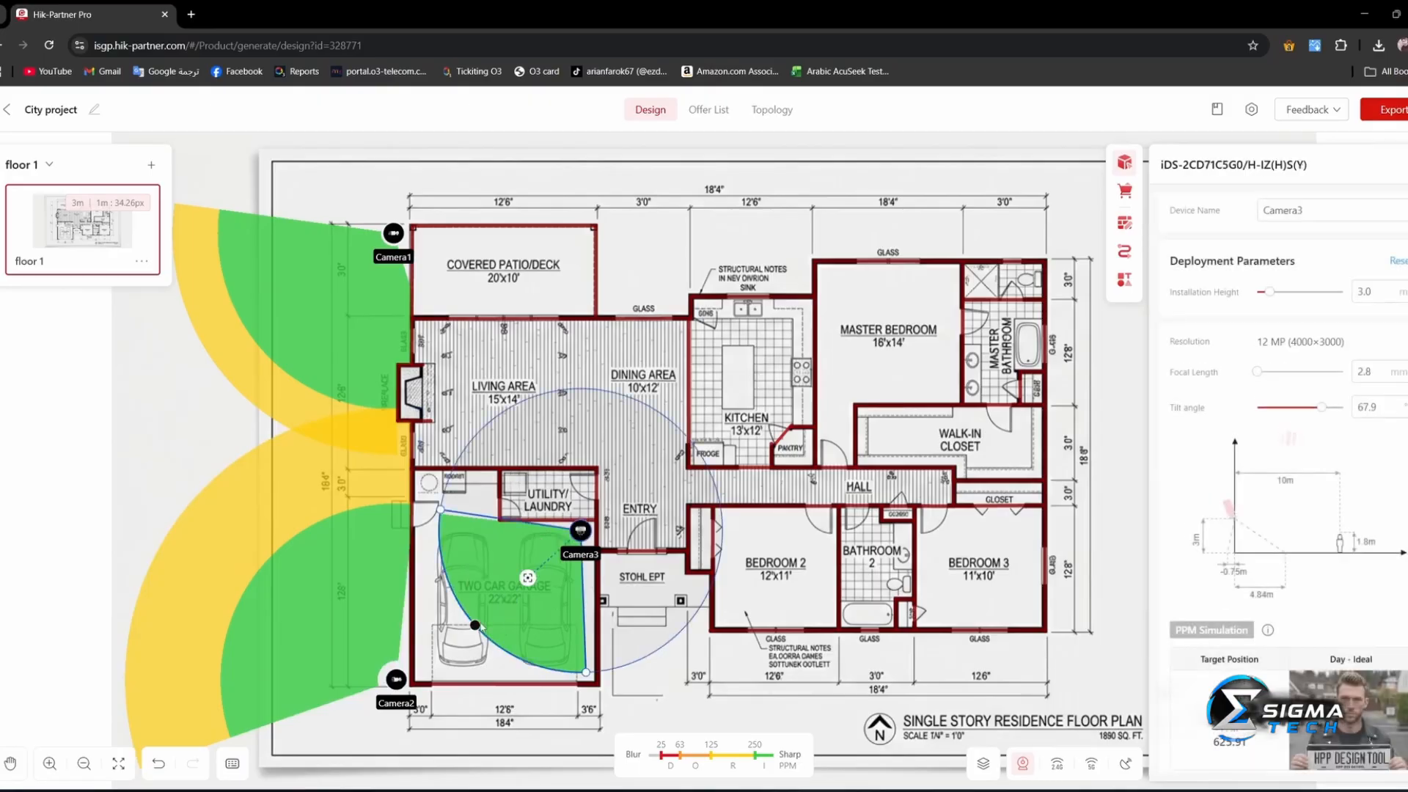
{"action": "left_click_drag", "start_coordinate": [513, 646], "coordinate": [575, 658]}
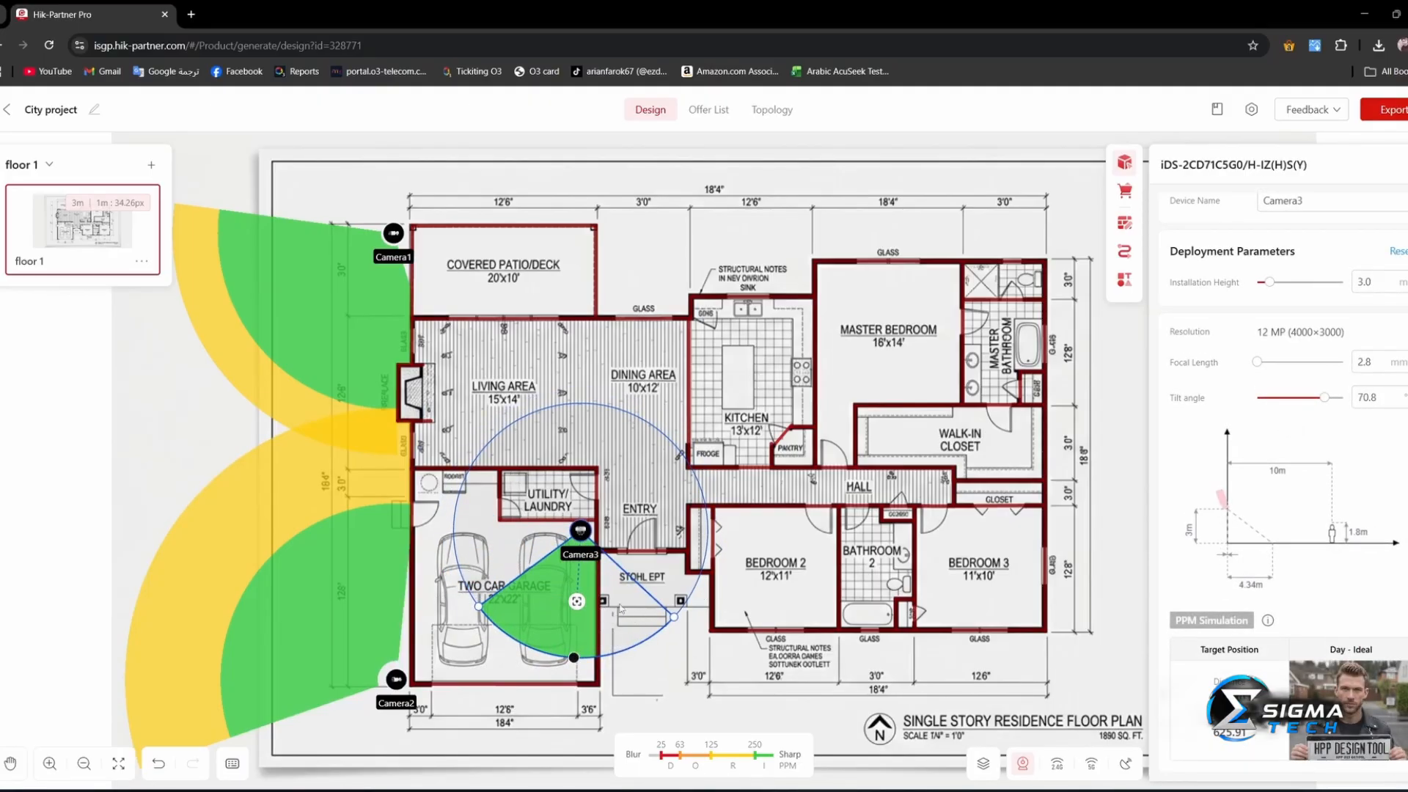
{"action": "left_click_drag", "start_coordinate": [573, 657], "coordinate": [487, 647]}
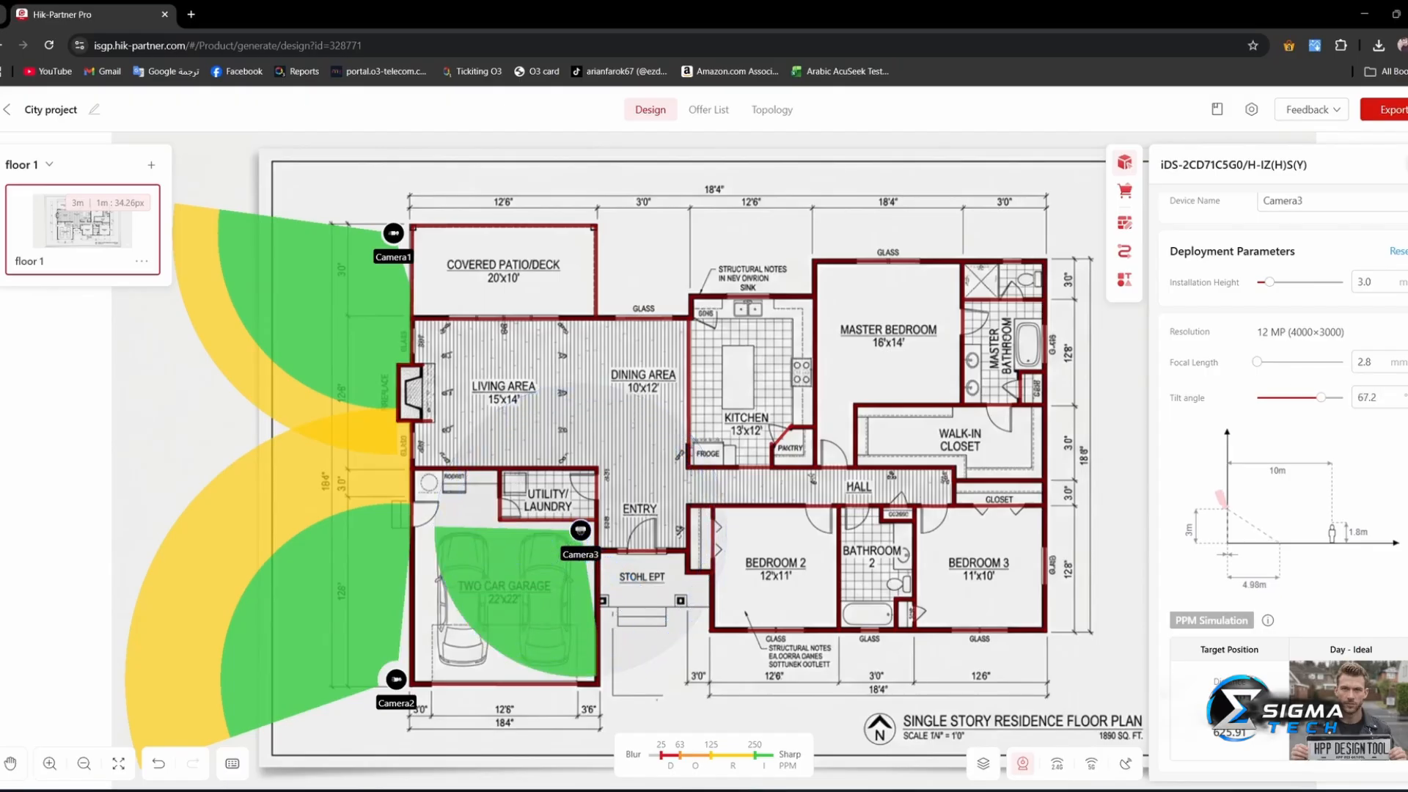
Place a DS-96128NI-M8 network video recorder from the backend products in the living area's upper corner on the fireplace side
{"action": "left_click", "coordinate": [1124, 163]}
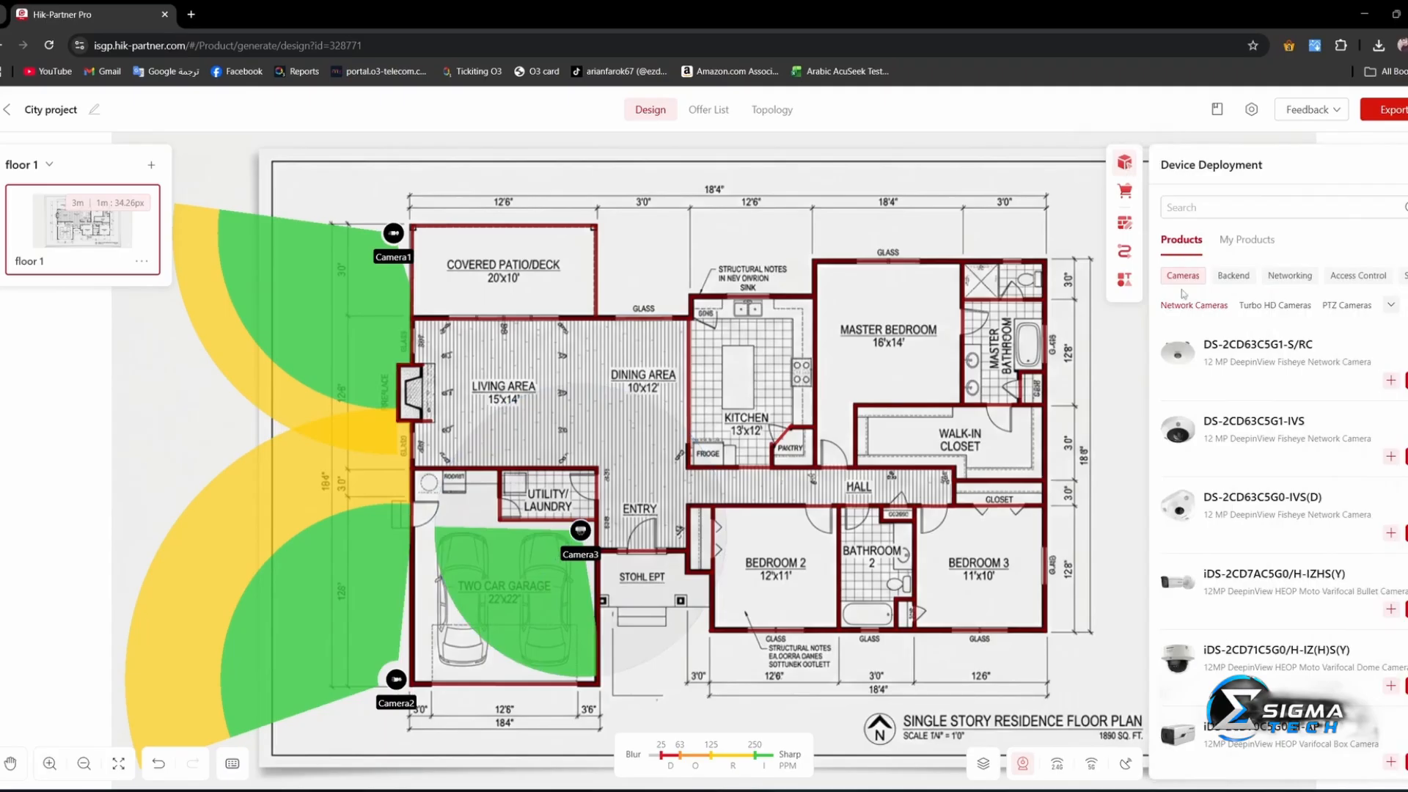
{"action": "left_click", "coordinate": [1222, 283]}
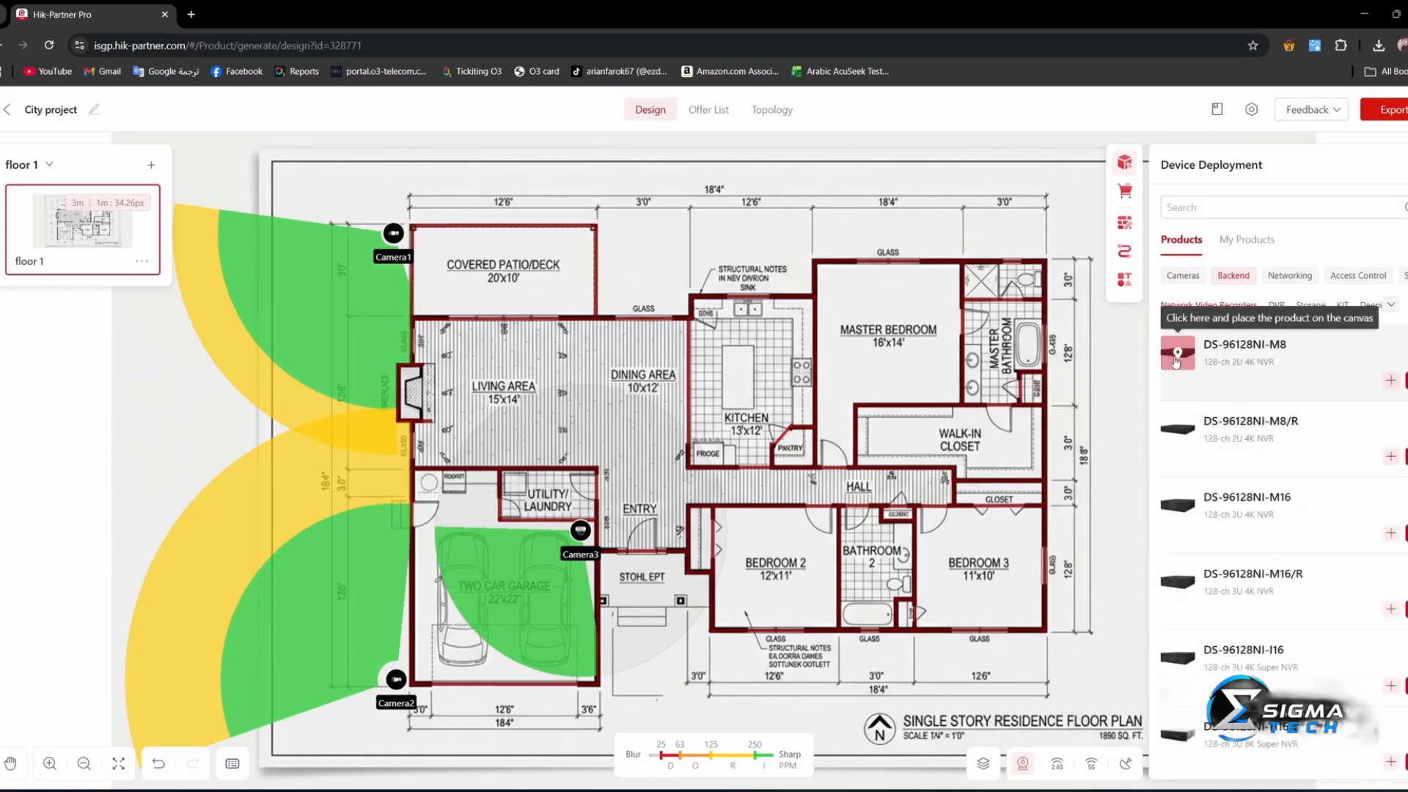
{"action": "left_click", "coordinate": [1177, 355]}
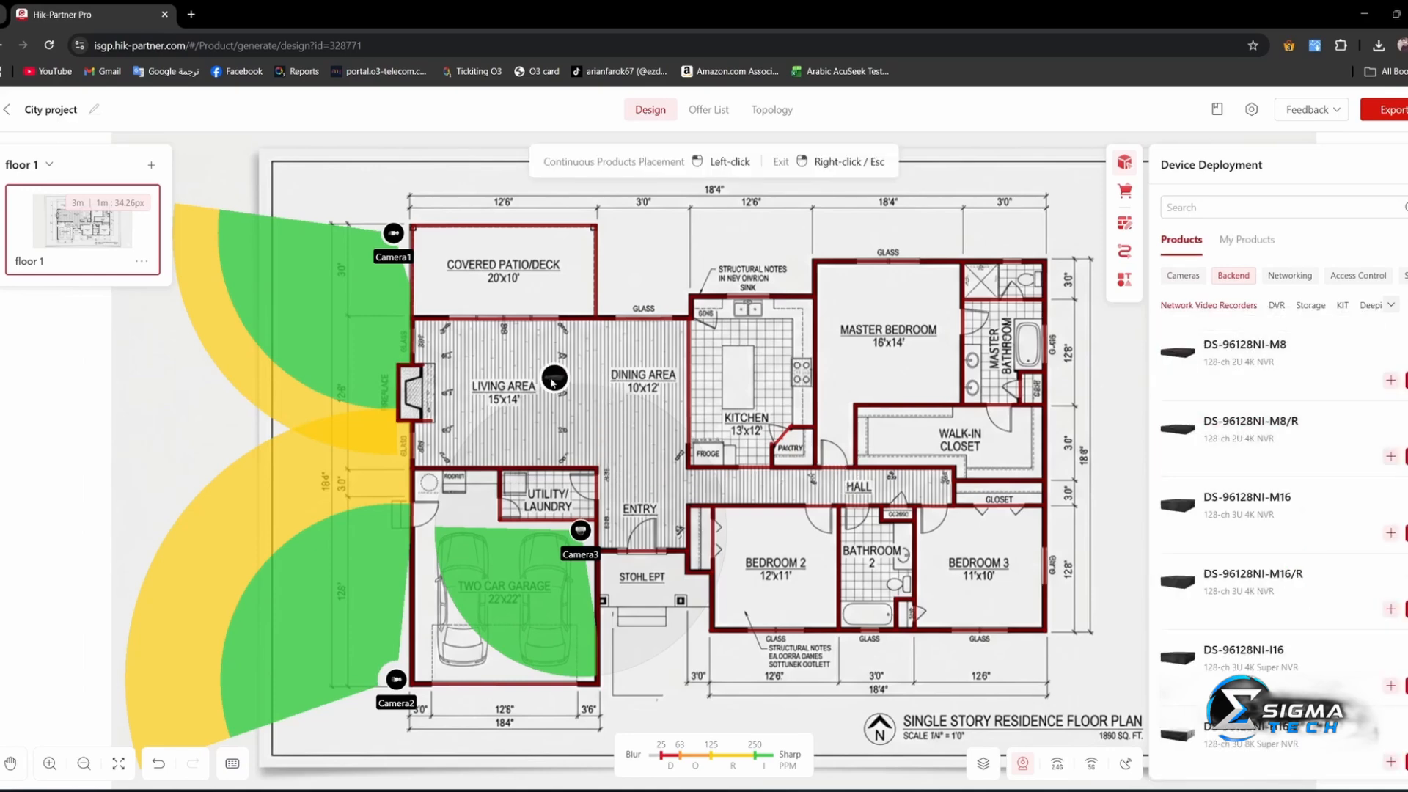
{"action": "left_click", "coordinate": [445, 336]}
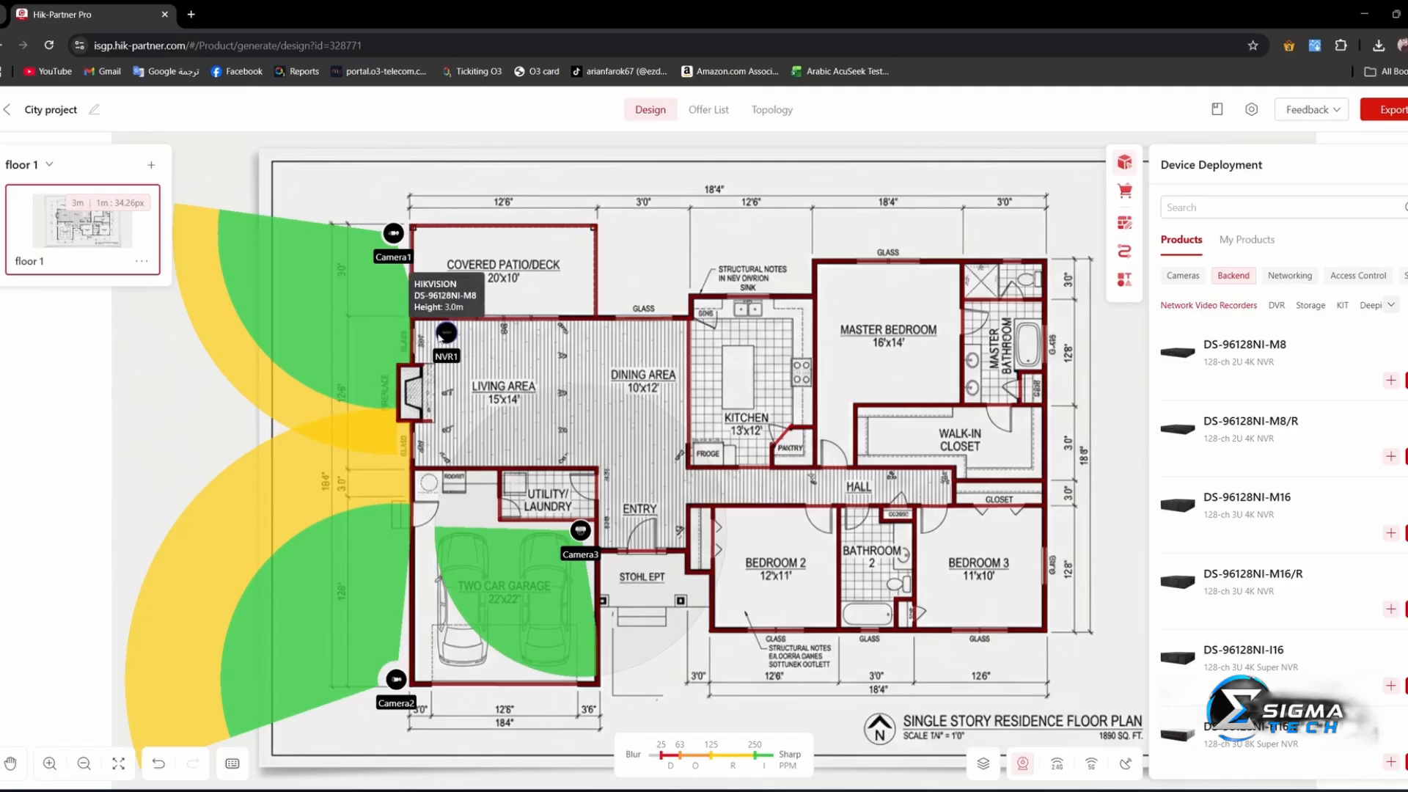
Place two DS-3WAP622G-SI ceiling access points from the networking products, one in the living area and one in the master bedroom
{"action": "left_click", "coordinate": [1276, 277]}
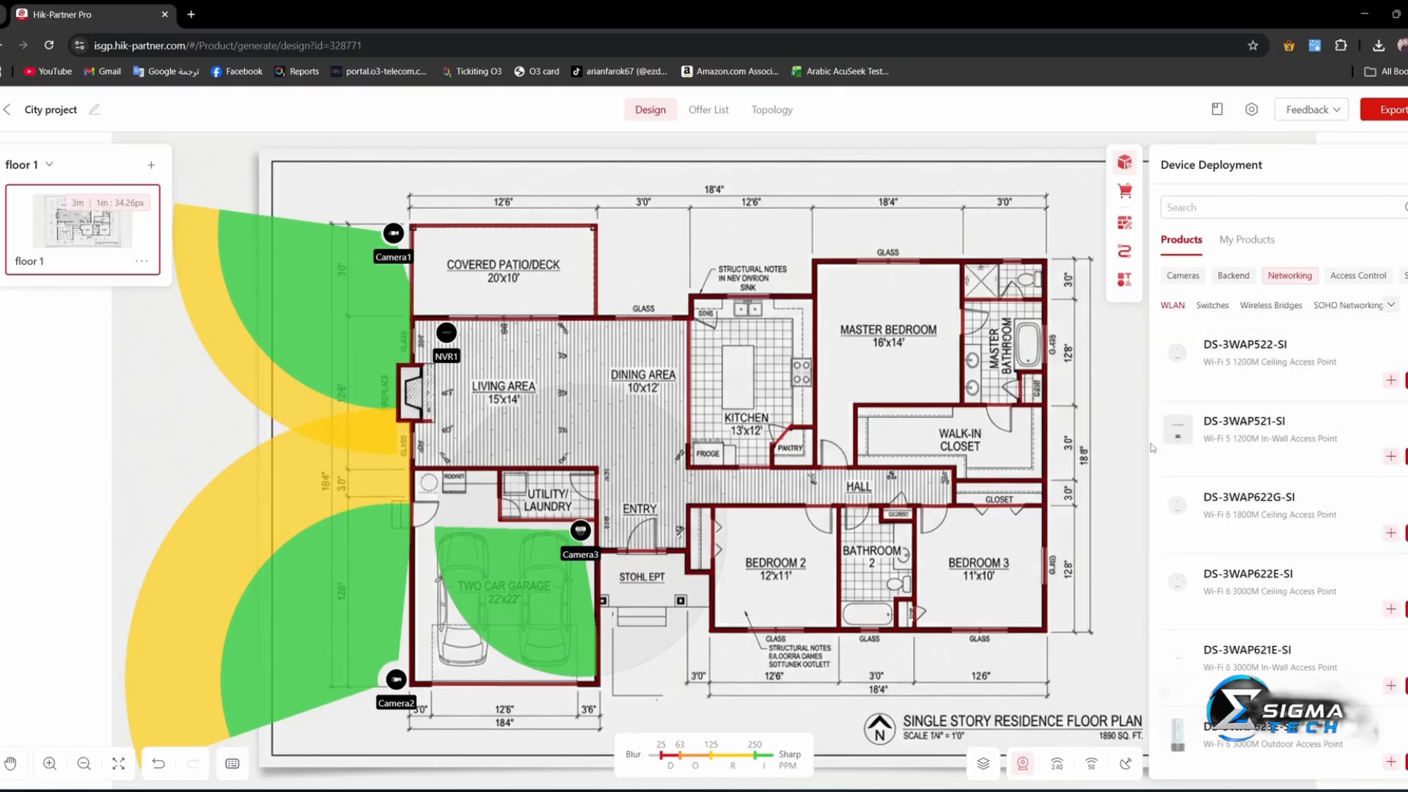
{"action": "left_click", "coordinate": [1177, 353]}
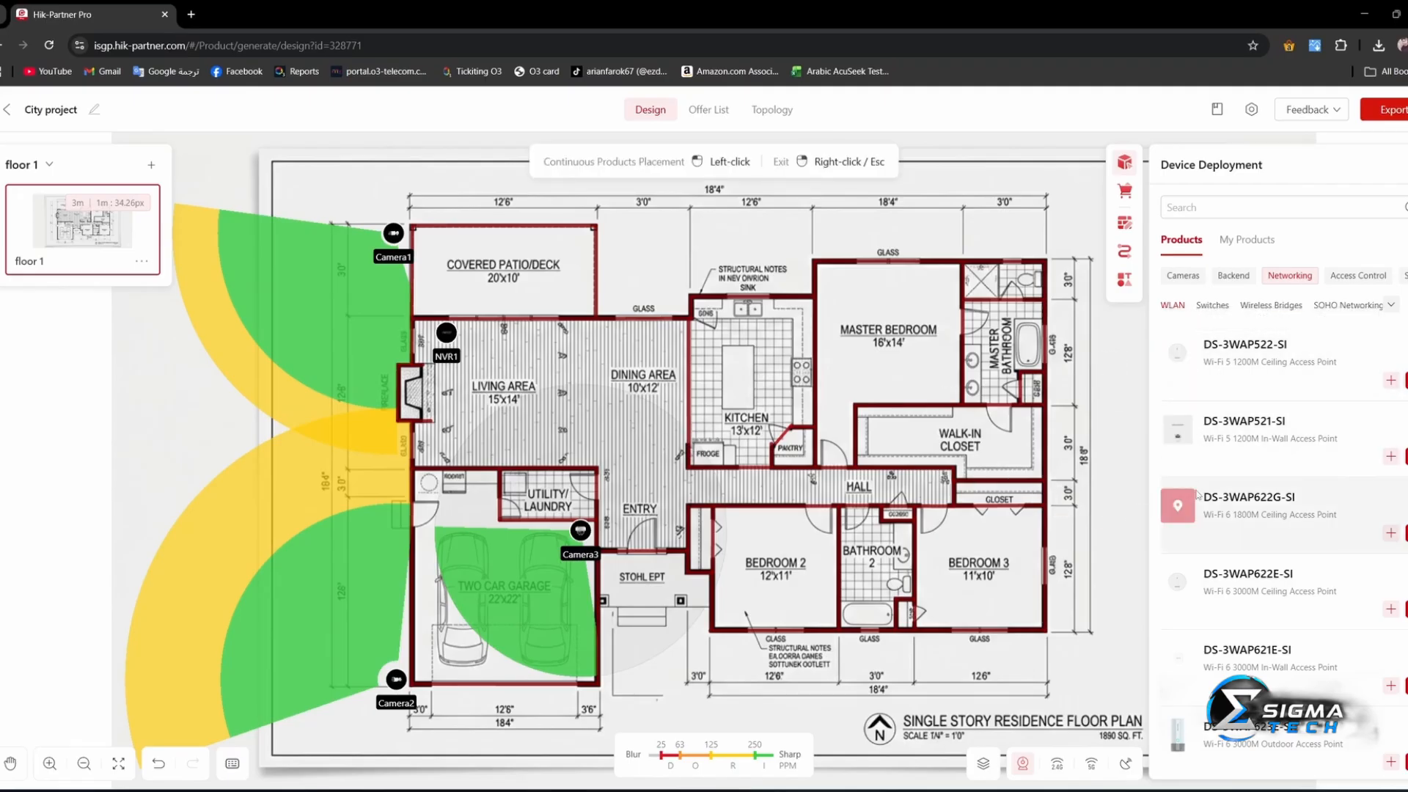
{"action": "left_click", "coordinate": [560, 400]}
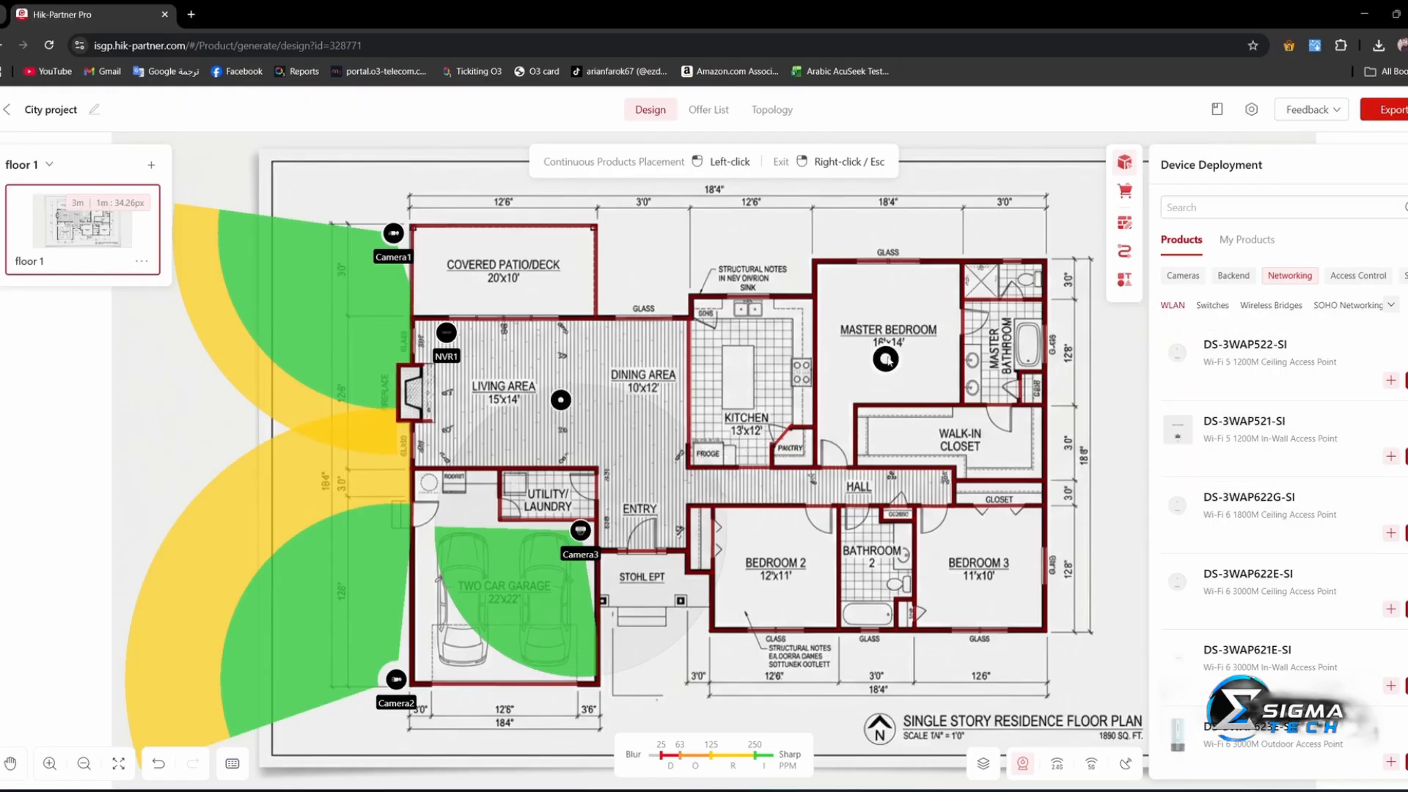
{"action": "left_click", "coordinate": [885, 325]}
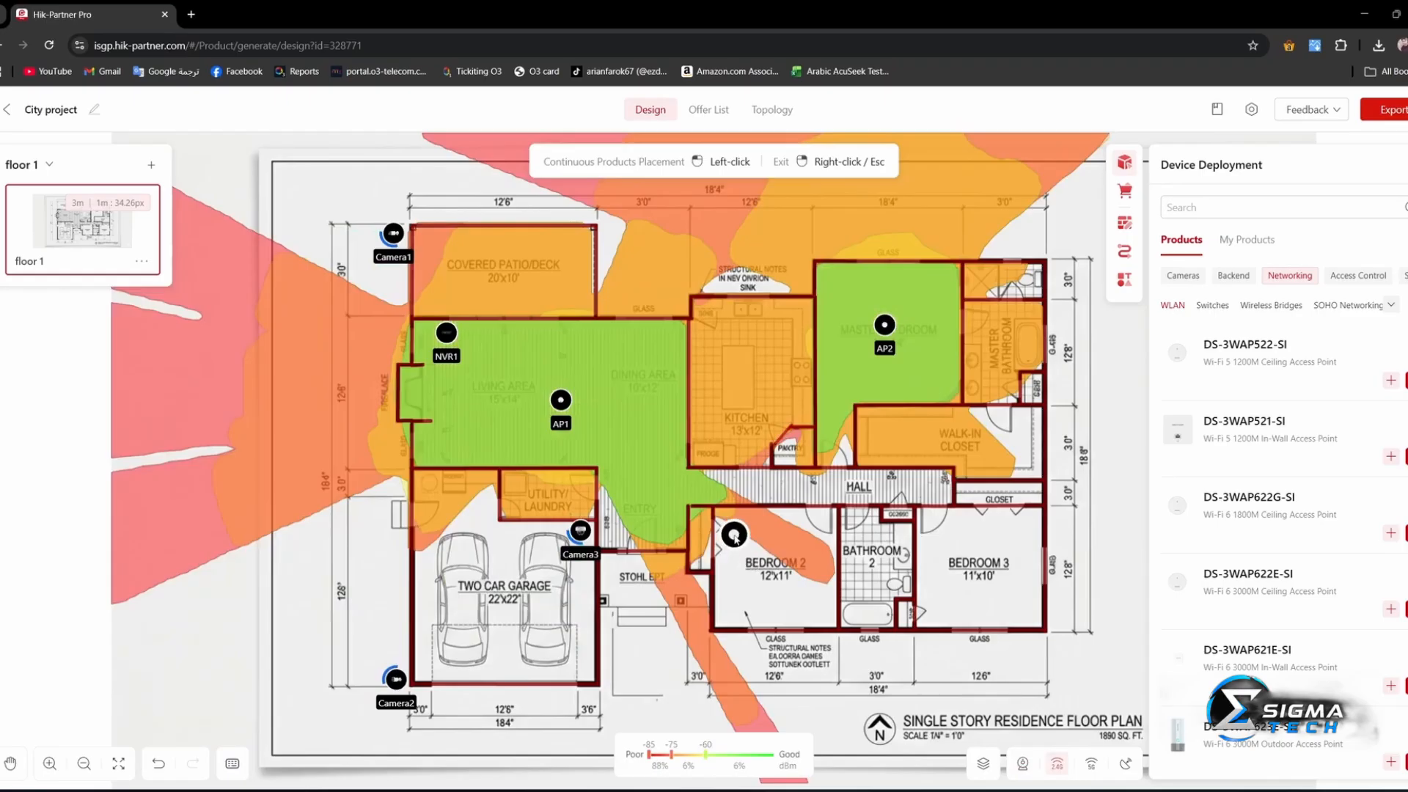
{"action": "right_click", "coordinate": [743, 510]}
Shift the master bedroom access point slightly lower, try AP1 near the entry, and settle AP1 between the living and dining areas
{"action": "left_click_drag", "start_coordinate": [560, 400], "coordinate": [597, 402]}
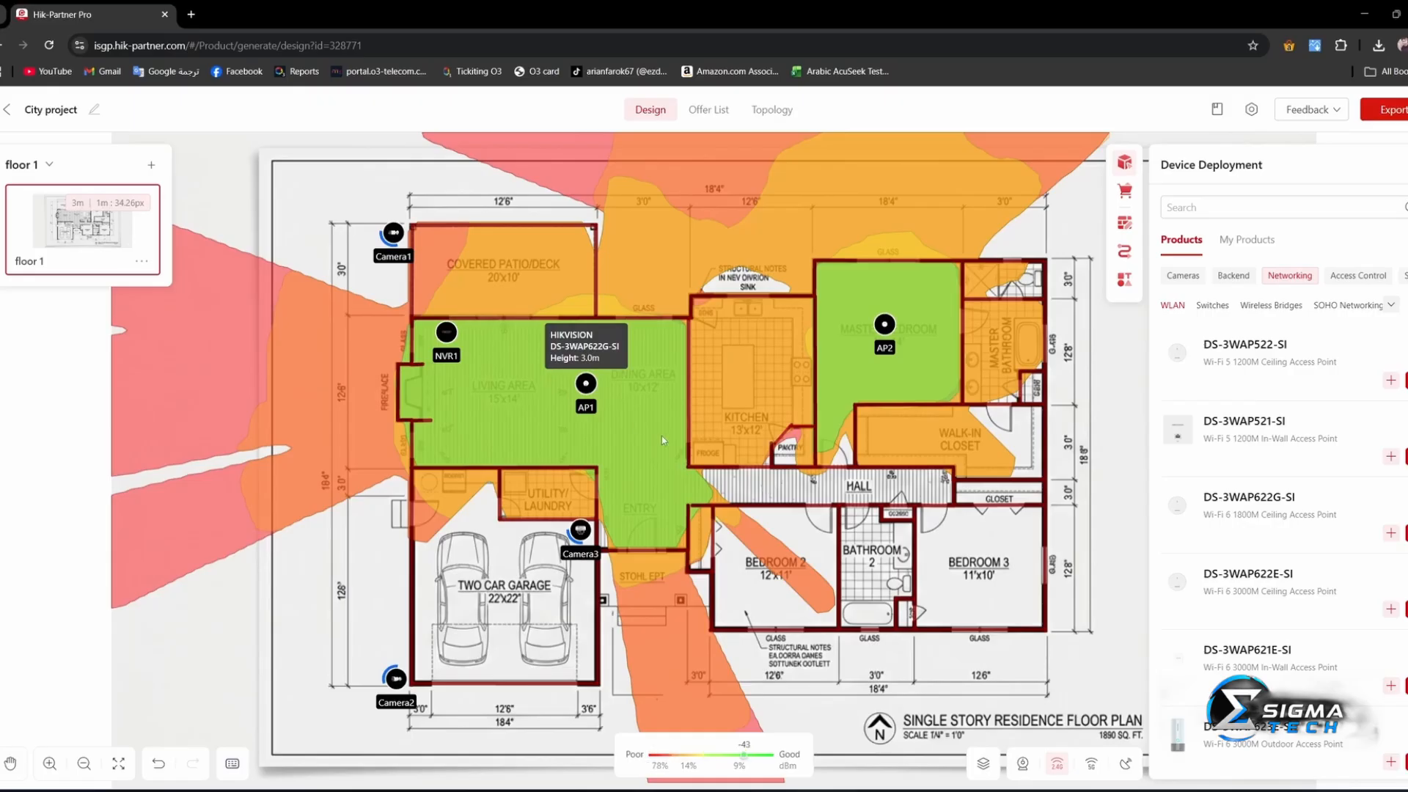
{"action": "left_click_drag", "start_coordinate": [584, 385], "coordinate": [562, 392]}
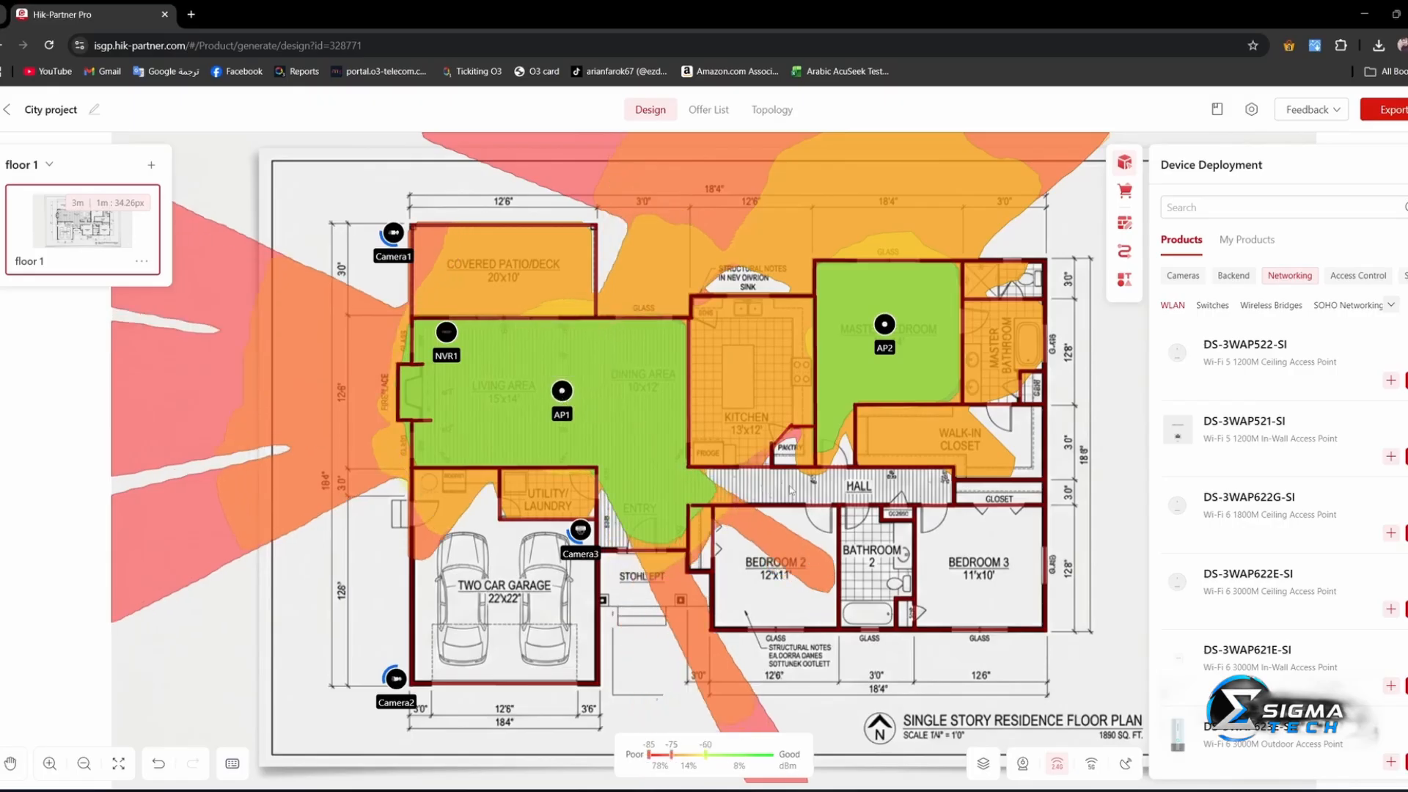
{"action": "left_click_drag", "start_coordinate": [884, 345], "coordinate": [878, 357]}
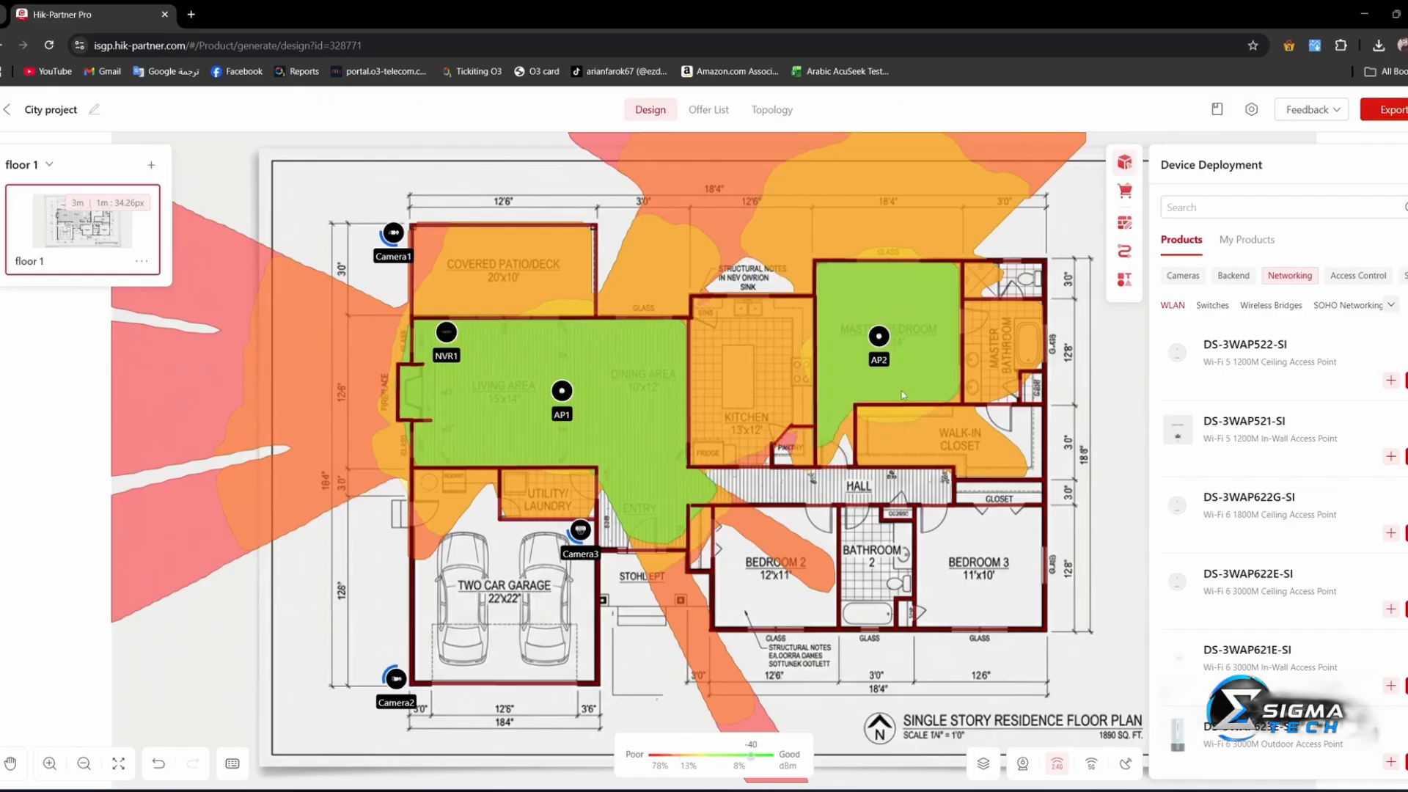
{"action": "left_click_drag", "start_coordinate": [561, 391], "coordinate": [638, 488]}
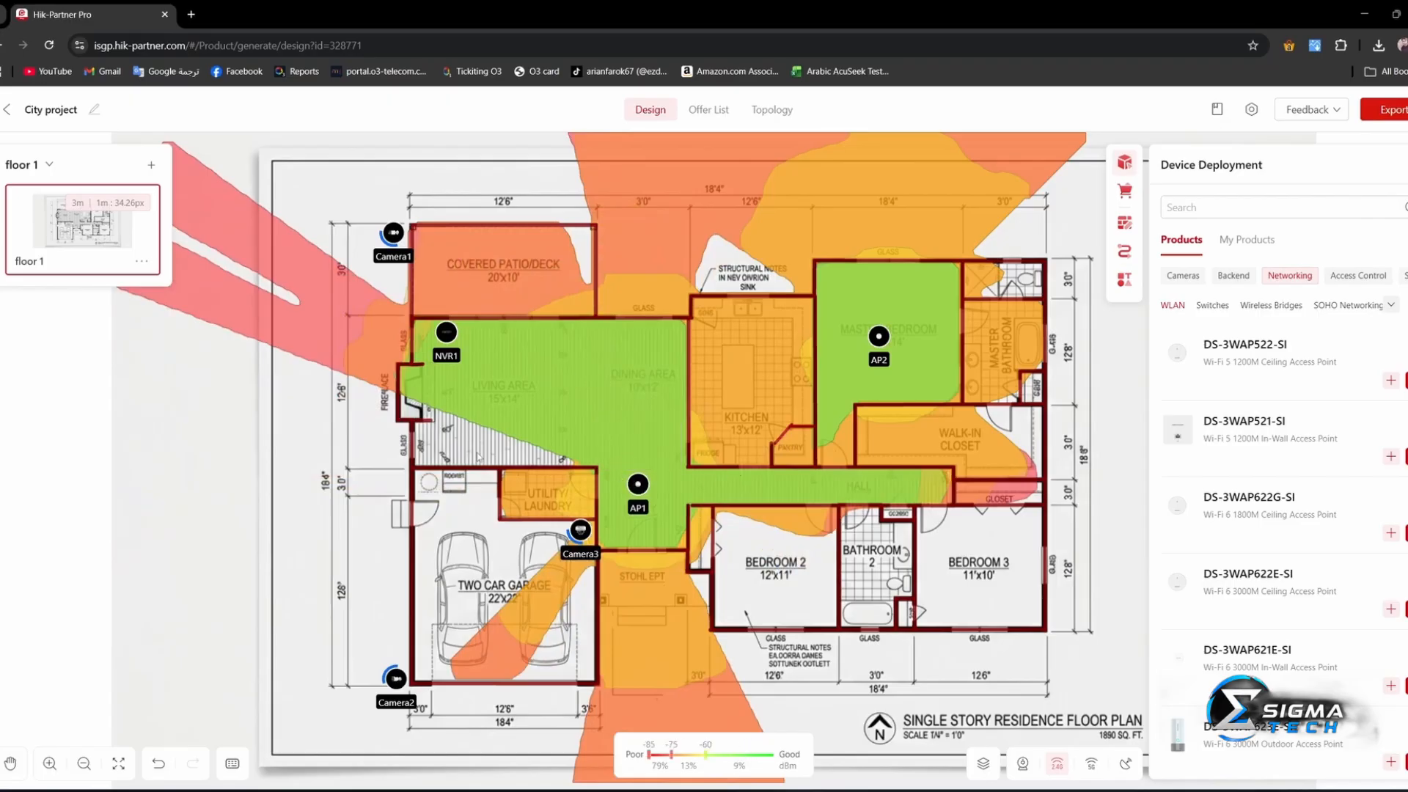
{"action": "left_click_drag", "start_coordinate": [637, 484], "coordinate": [591, 418]}
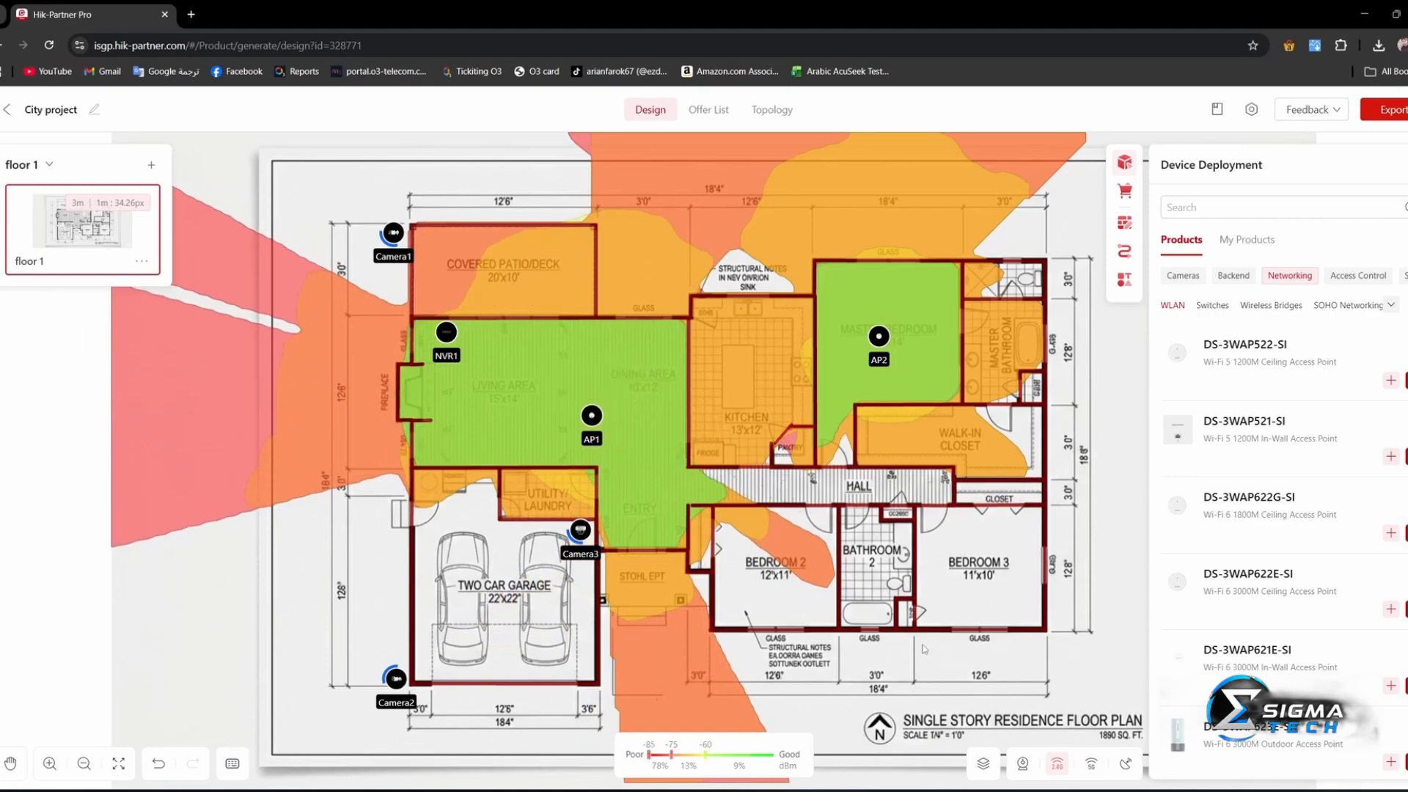
Test AP1 near the entry under the 5G signal simulation, settle it in the living area and return to the 2.4G simulation
{"action": "left_click", "coordinate": [1089, 765]}
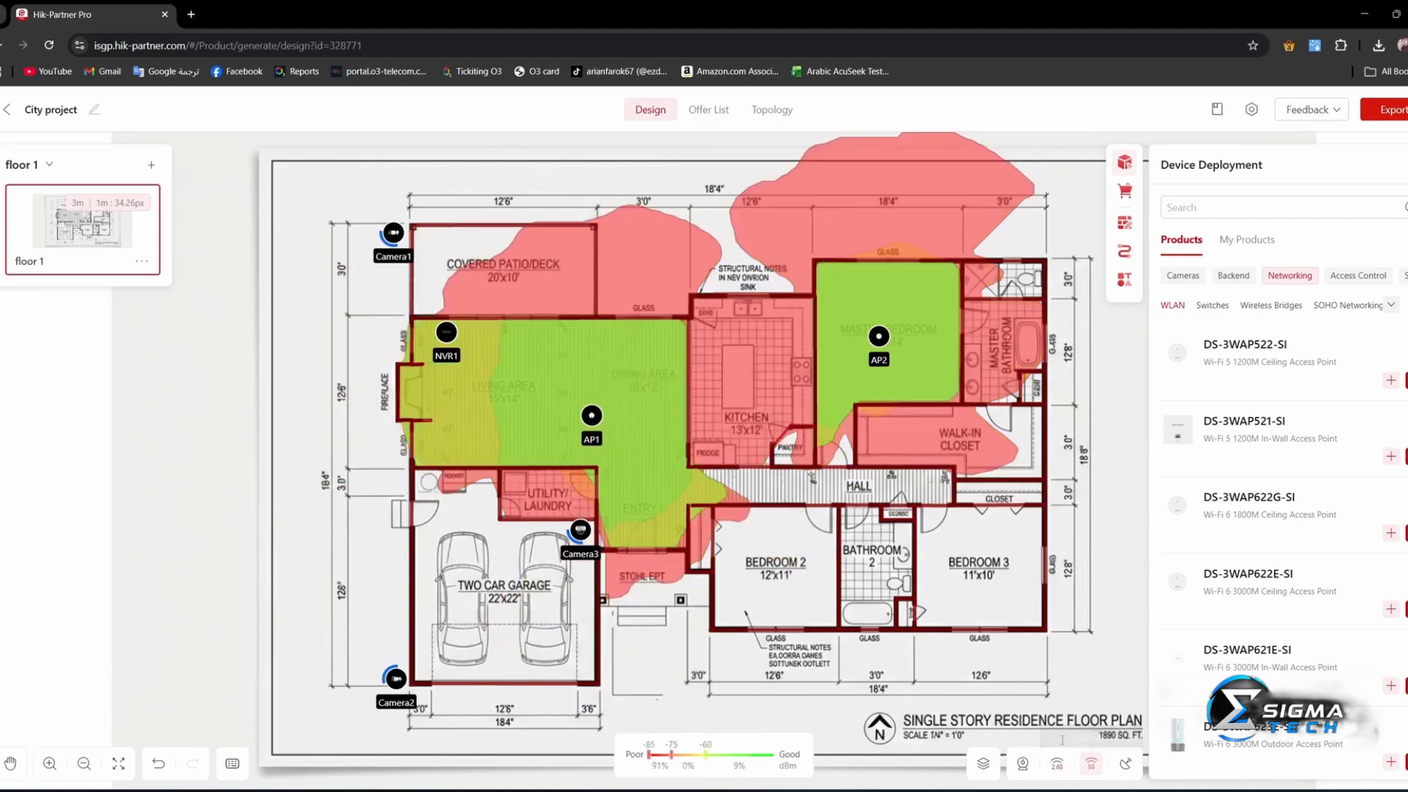
{"action": "left_click_drag", "start_coordinate": [600, 425], "coordinate": [631, 489]}
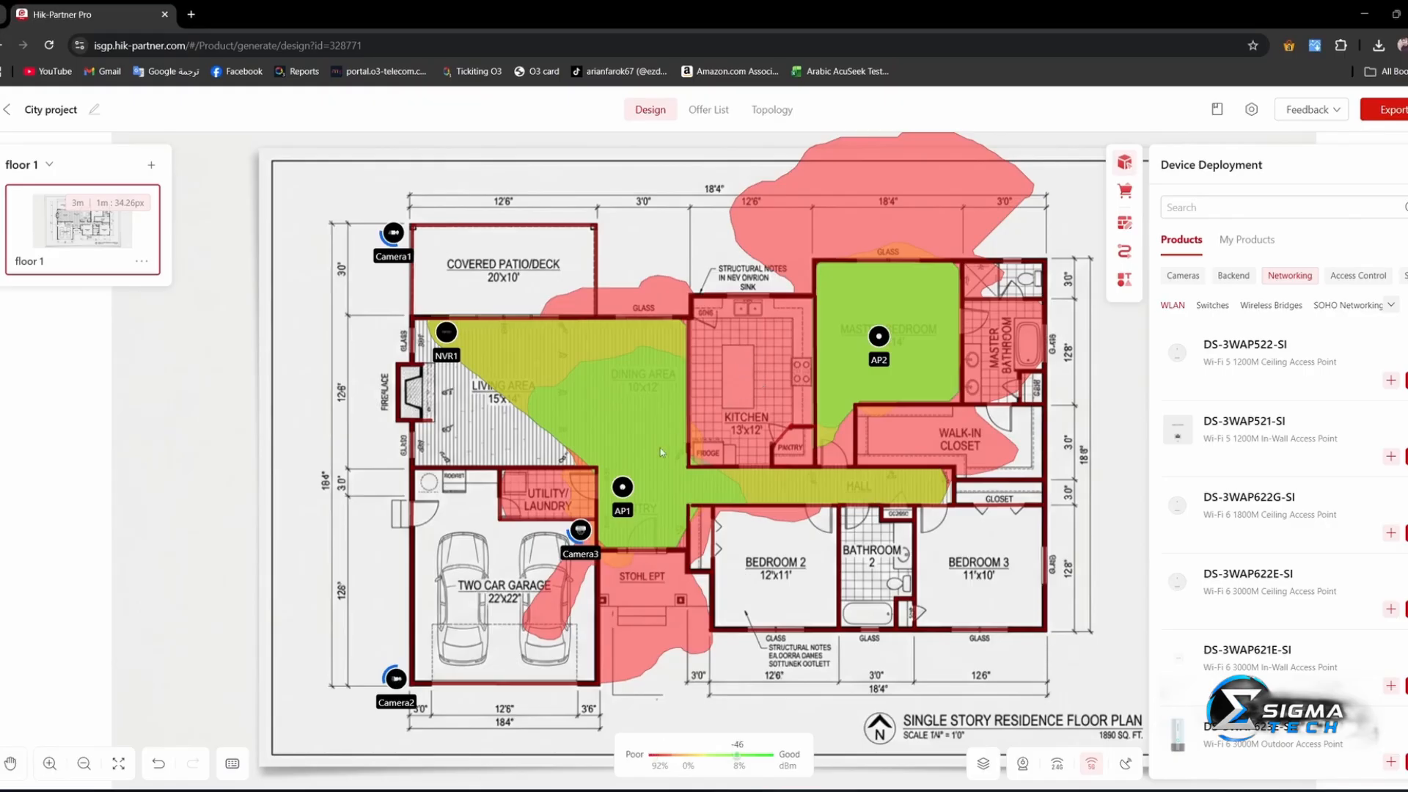
{"action": "left_click_drag", "start_coordinate": [619, 495], "coordinate": [537, 402]}
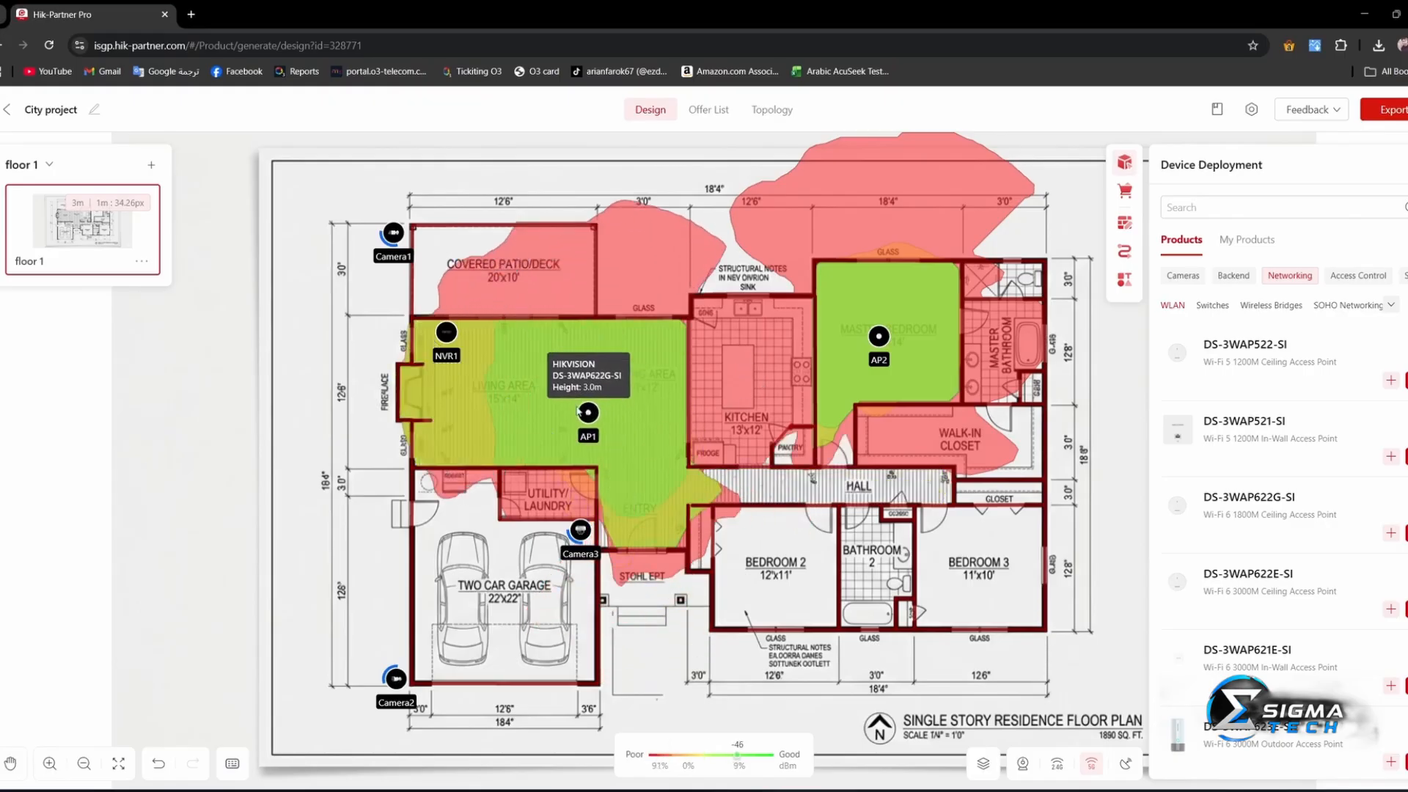
{"action": "left_click", "coordinate": [1057, 763]}
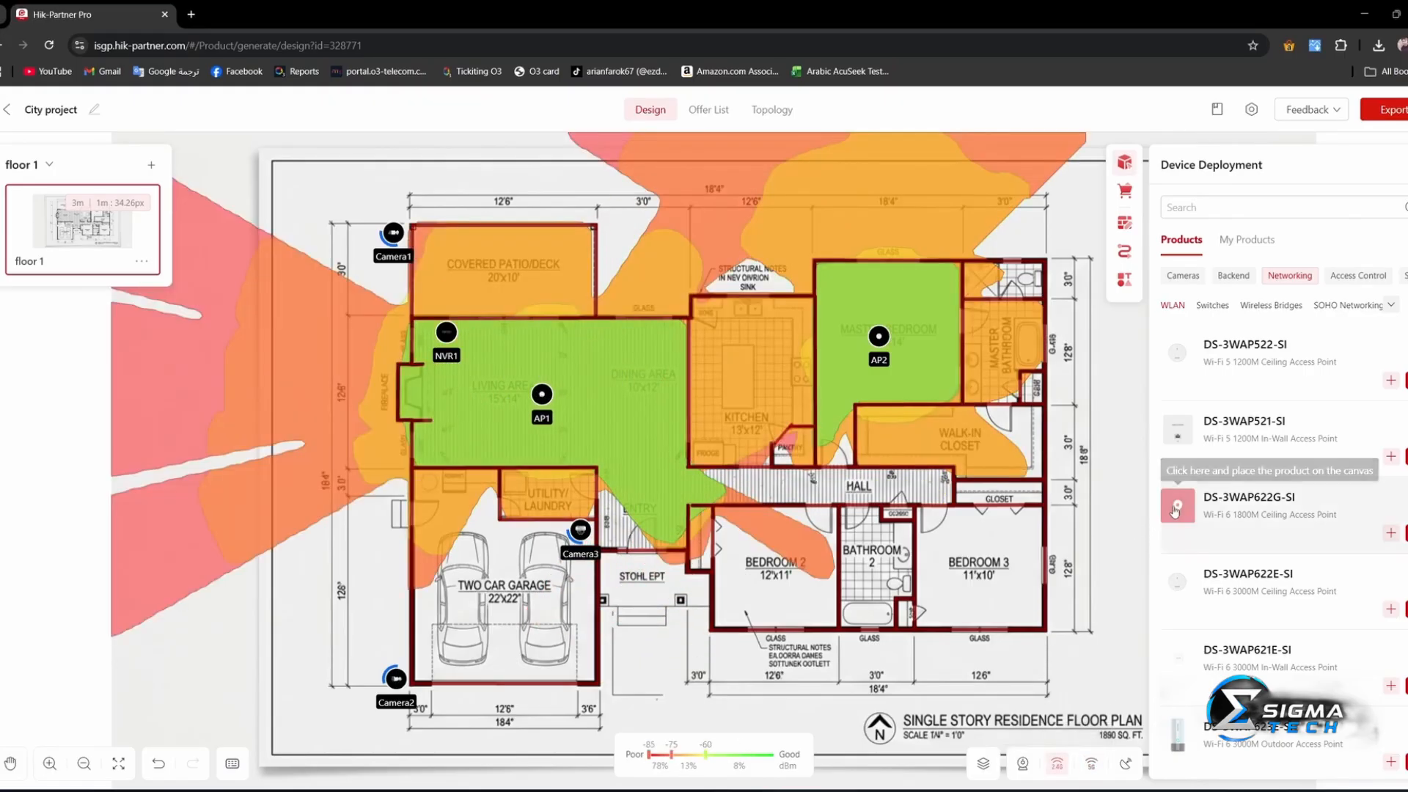
Place three more DS-3WAP622G-SI access points in the kitchen, Bedroom 2 and Bedroom 3, and nudge the Bedroom 2 one slightly
{"action": "left_click", "coordinate": [1391, 532]}
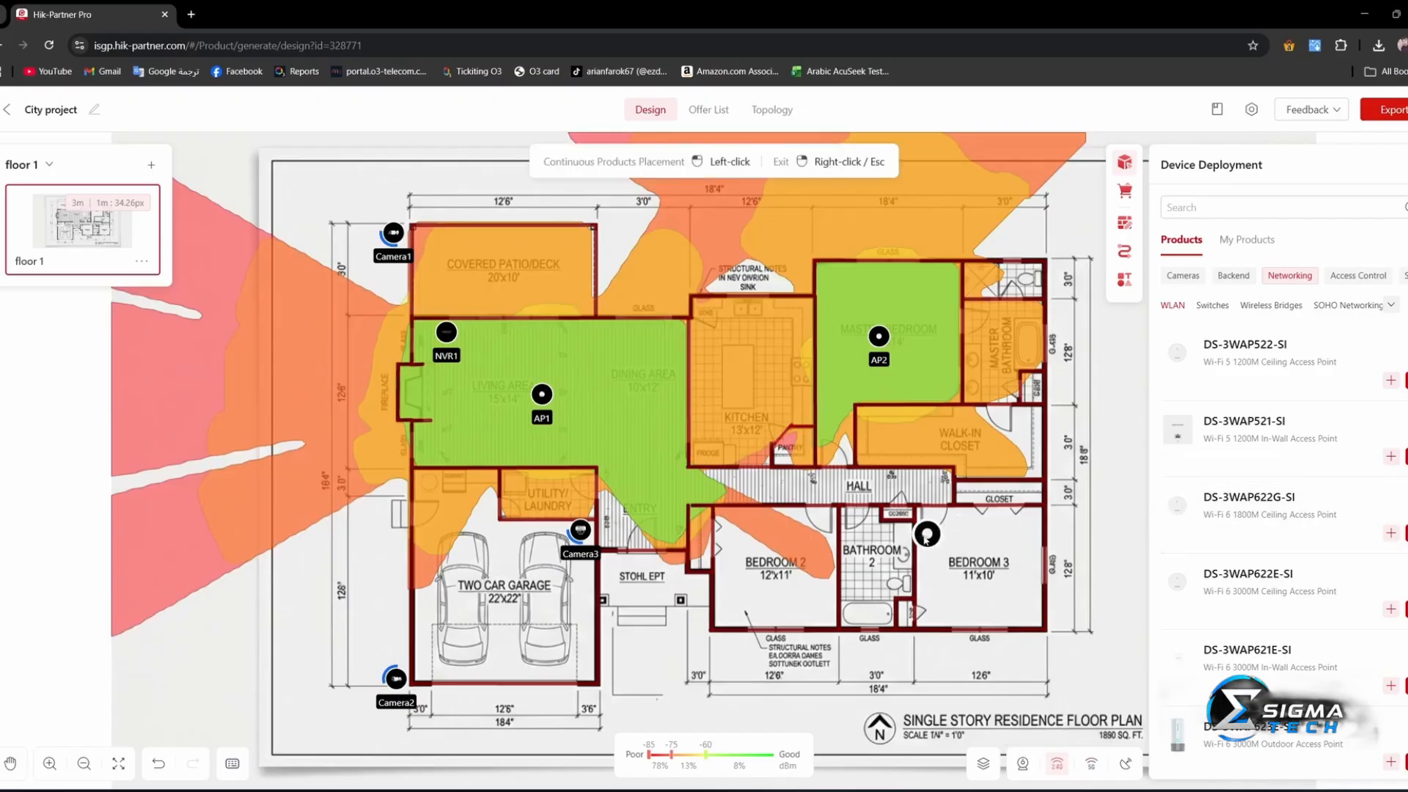
{"action": "left_click", "coordinate": [749, 378]}
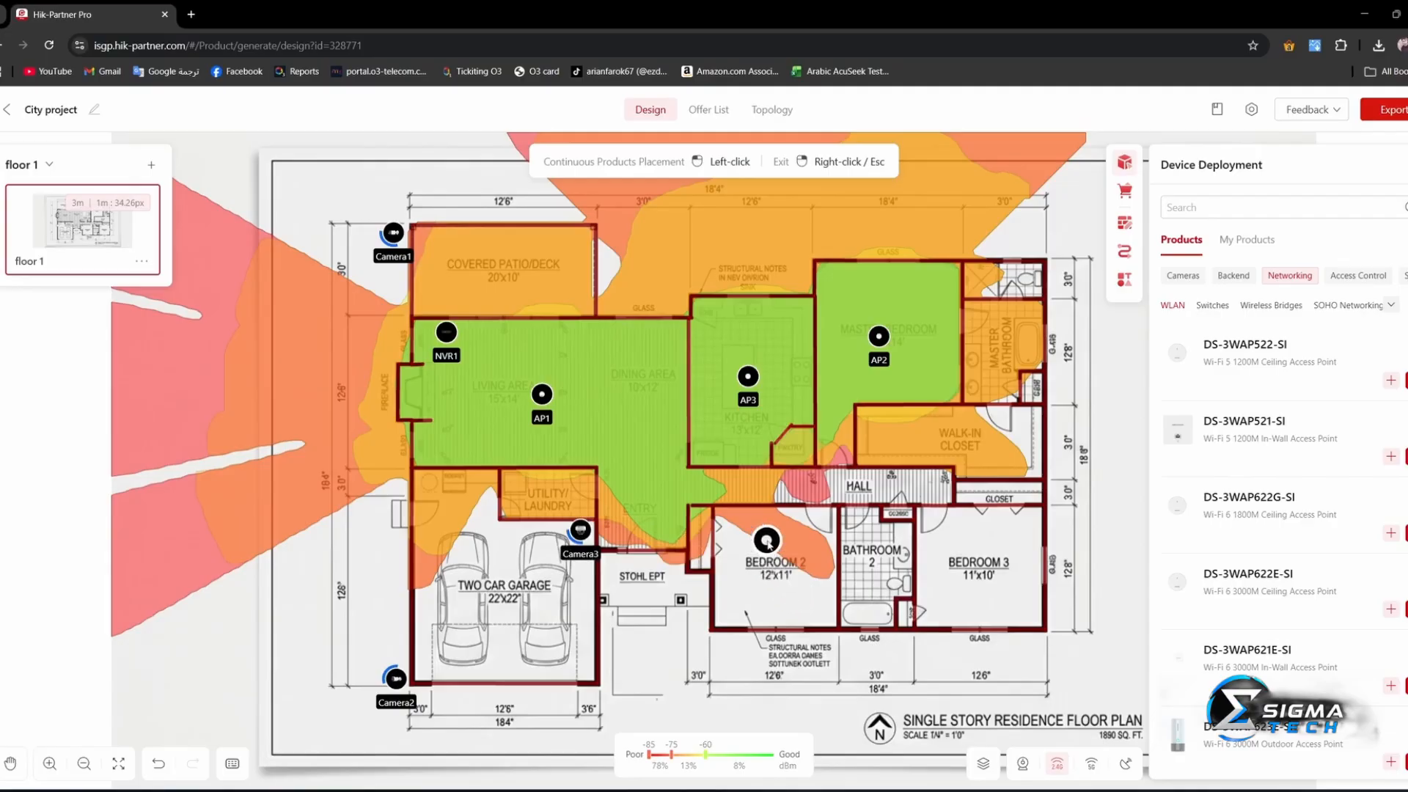
{"action": "left_click", "coordinate": [766, 541]}
{"action": "left_click", "coordinate": [978, 535]}
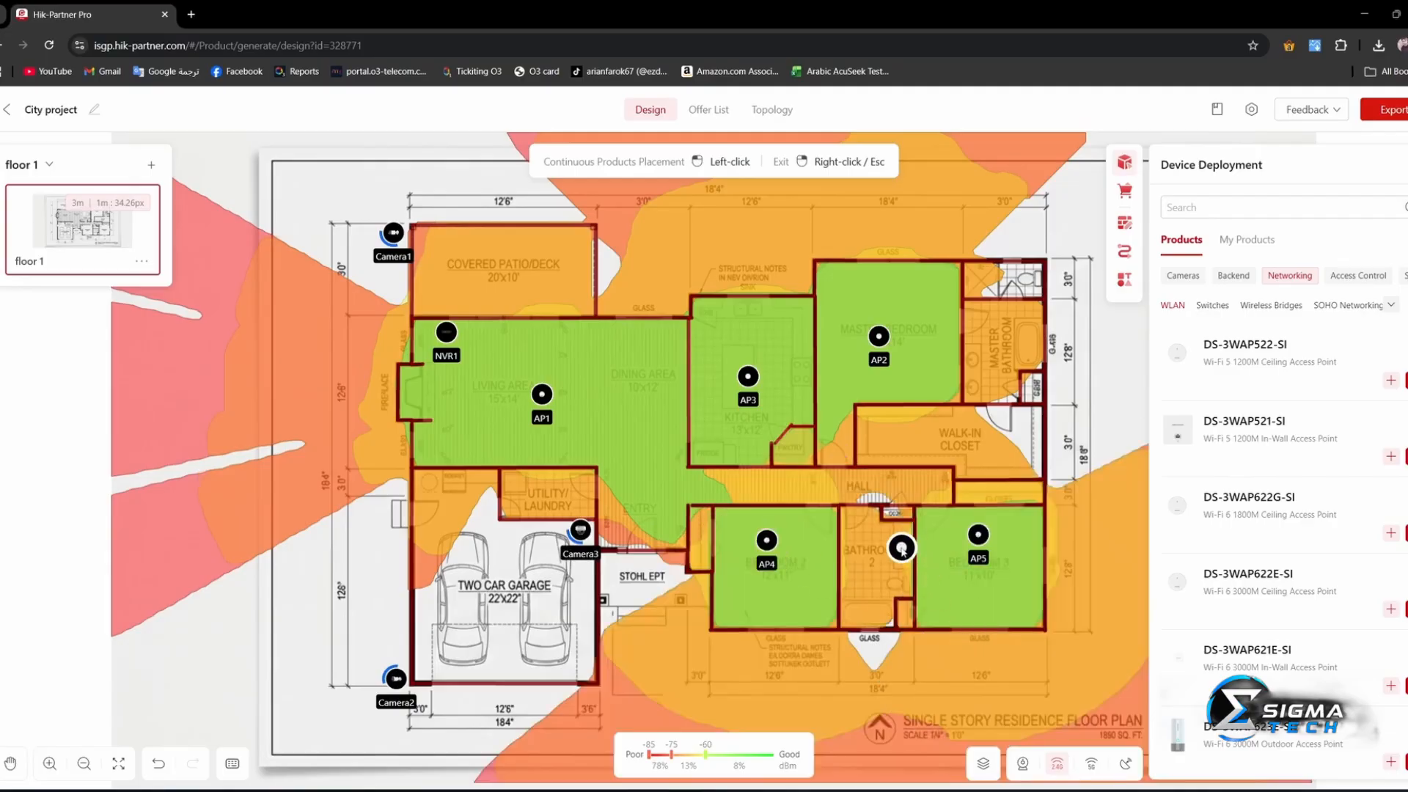
{"action": "left_click_drag", "start_coordinate": [766, 541], "coordinate": [757, 550]}
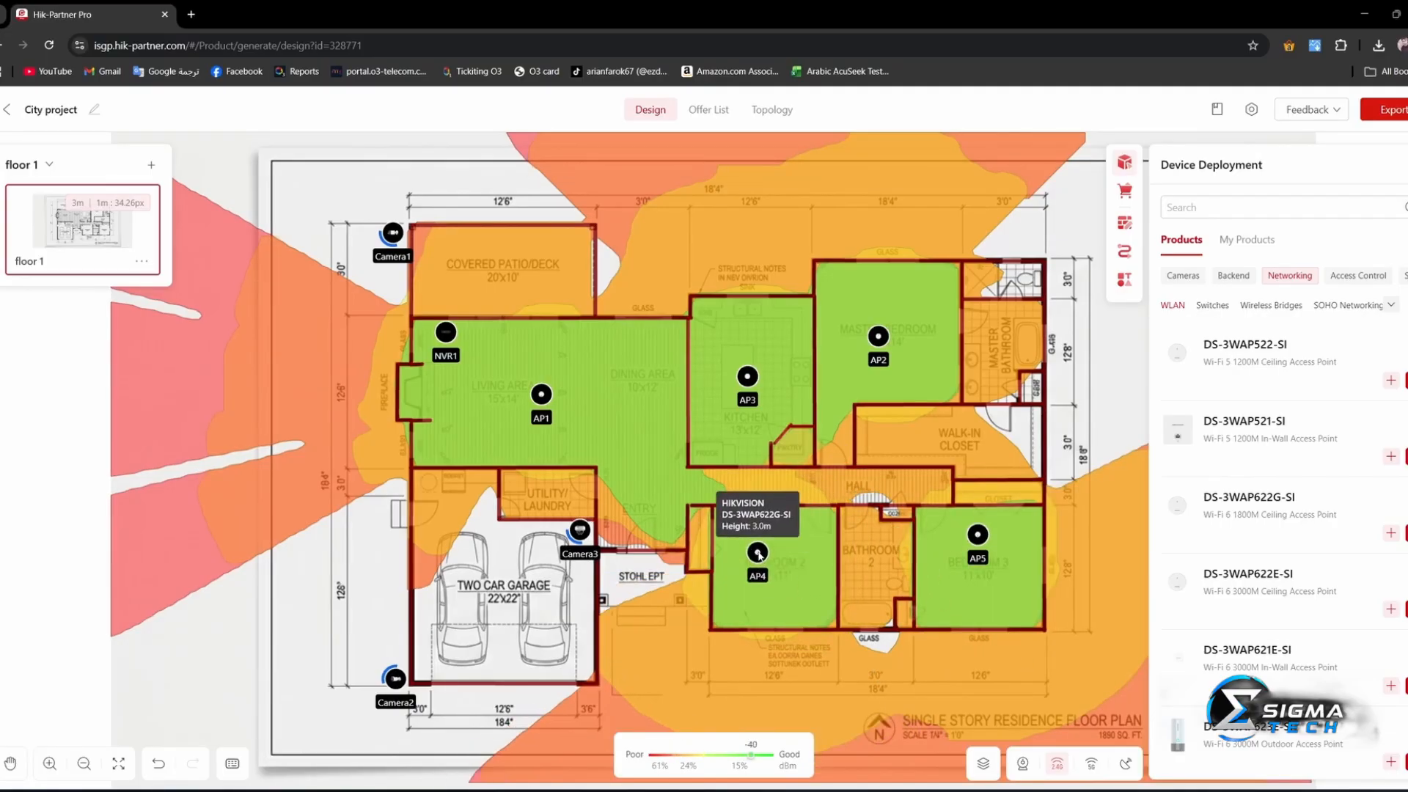
Compare the 5G and 2.4G signal simulations and nudge AP1 slightly toward the dining area
{"action": "left_click", "coordinate": [1091, 764]}
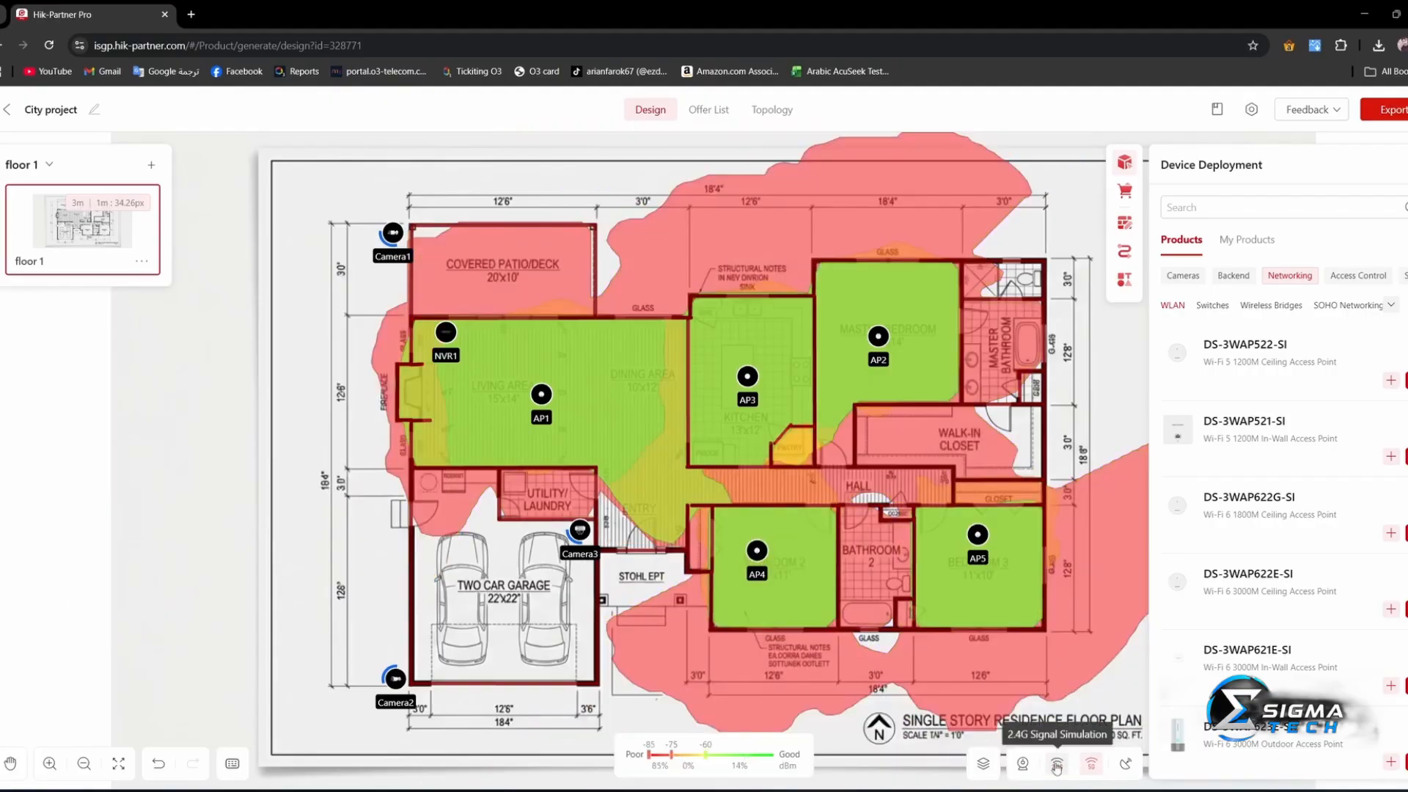
{"action": "left_click", "coordinate": [1058, 764]}
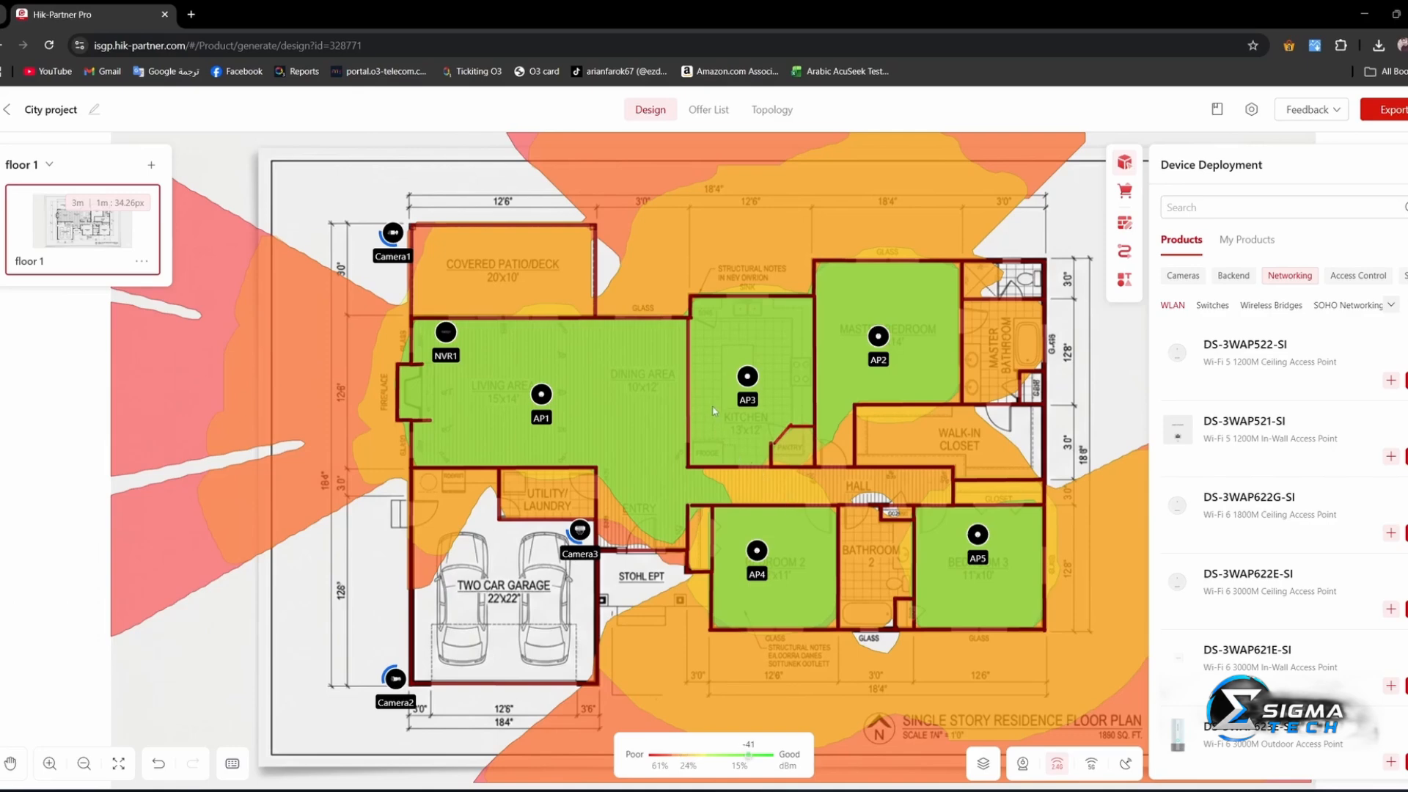
{"action": "left_click_drag", "start_coordinate": [541, 394], "coordinate": [550, 394]}
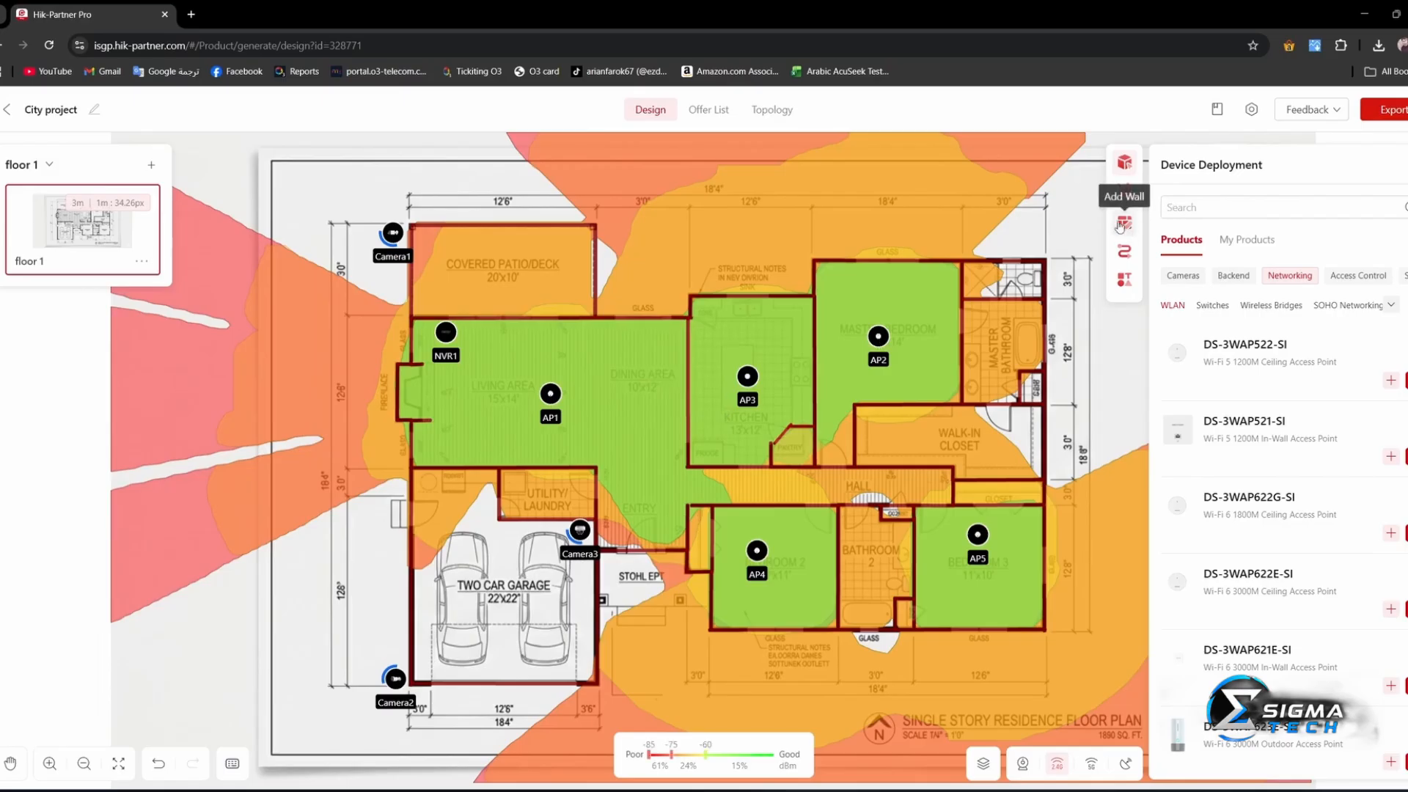
Examine the available wall types and materials and their attenuation at 2.4 GHz and 5 GHz
{"action": "left_click", "coordinate": [1125, 226]}
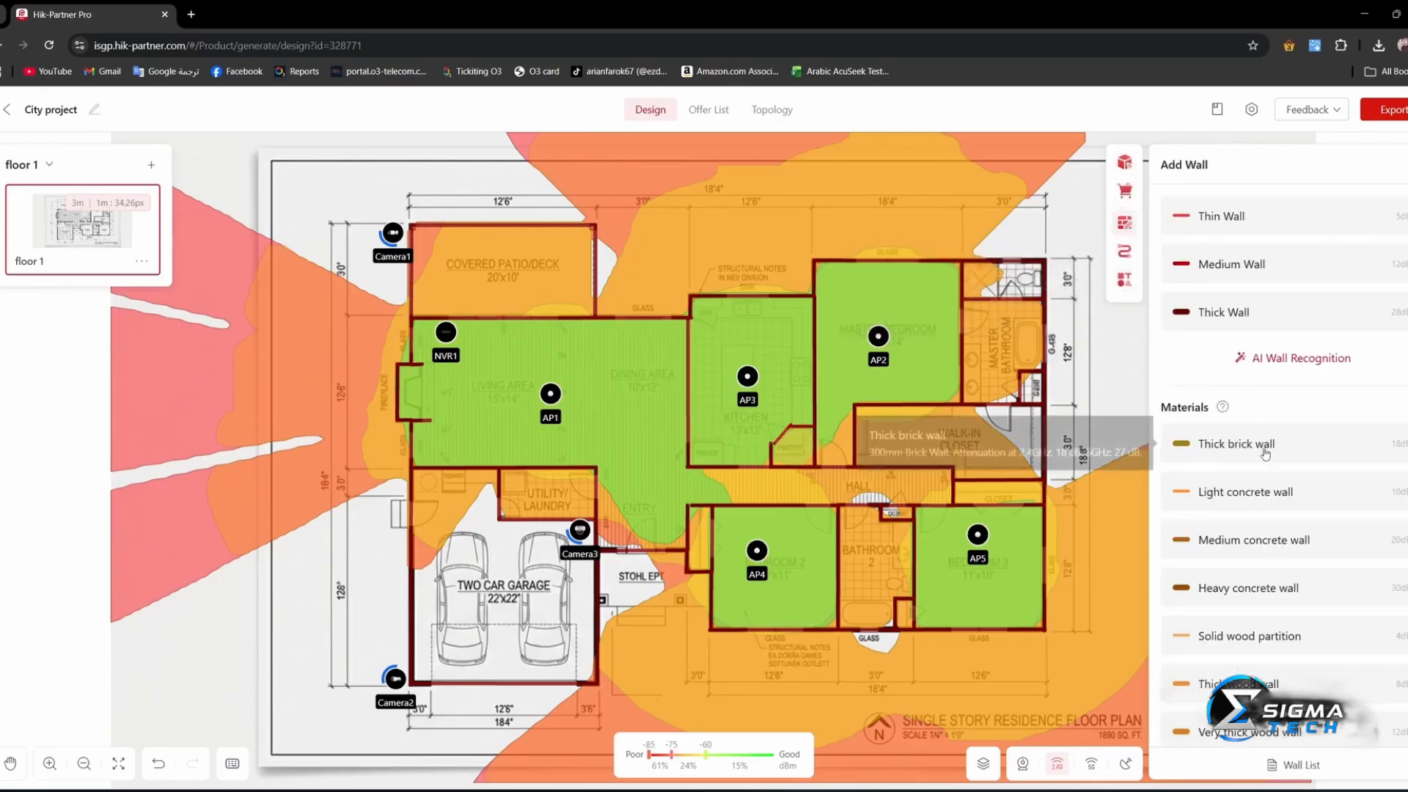
{"action": "scroll", "coordinate": [1247, 477], "scroll_direction": "down", "scroll_amount": 6}
{"action": "scroll", "coordinate": [1232, 470], "scroll_direction": "up", "scroll_amount": 6}
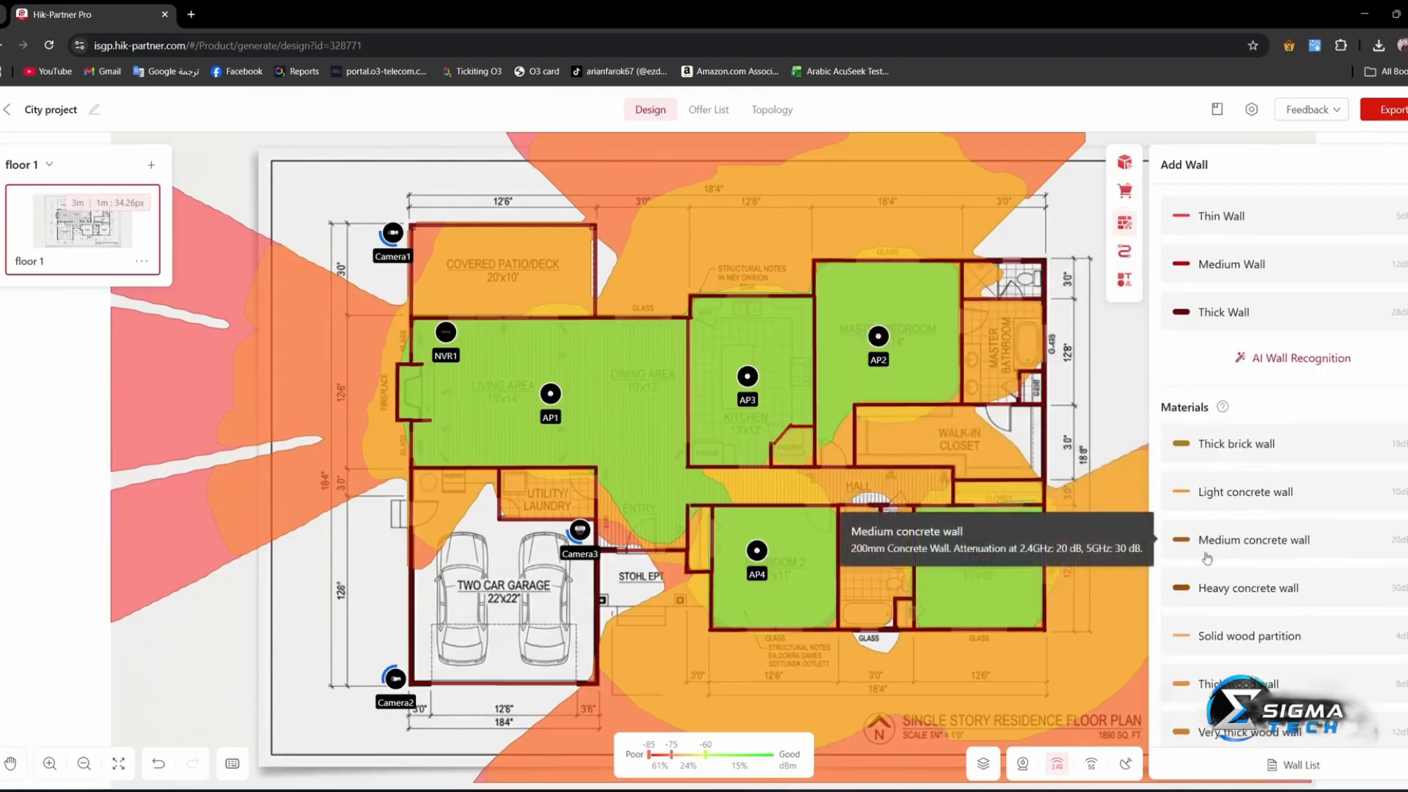
{"action": "scroll", "coordinate": [1217, 587], "scroll_direction": "down", "scroll_amount": 1}
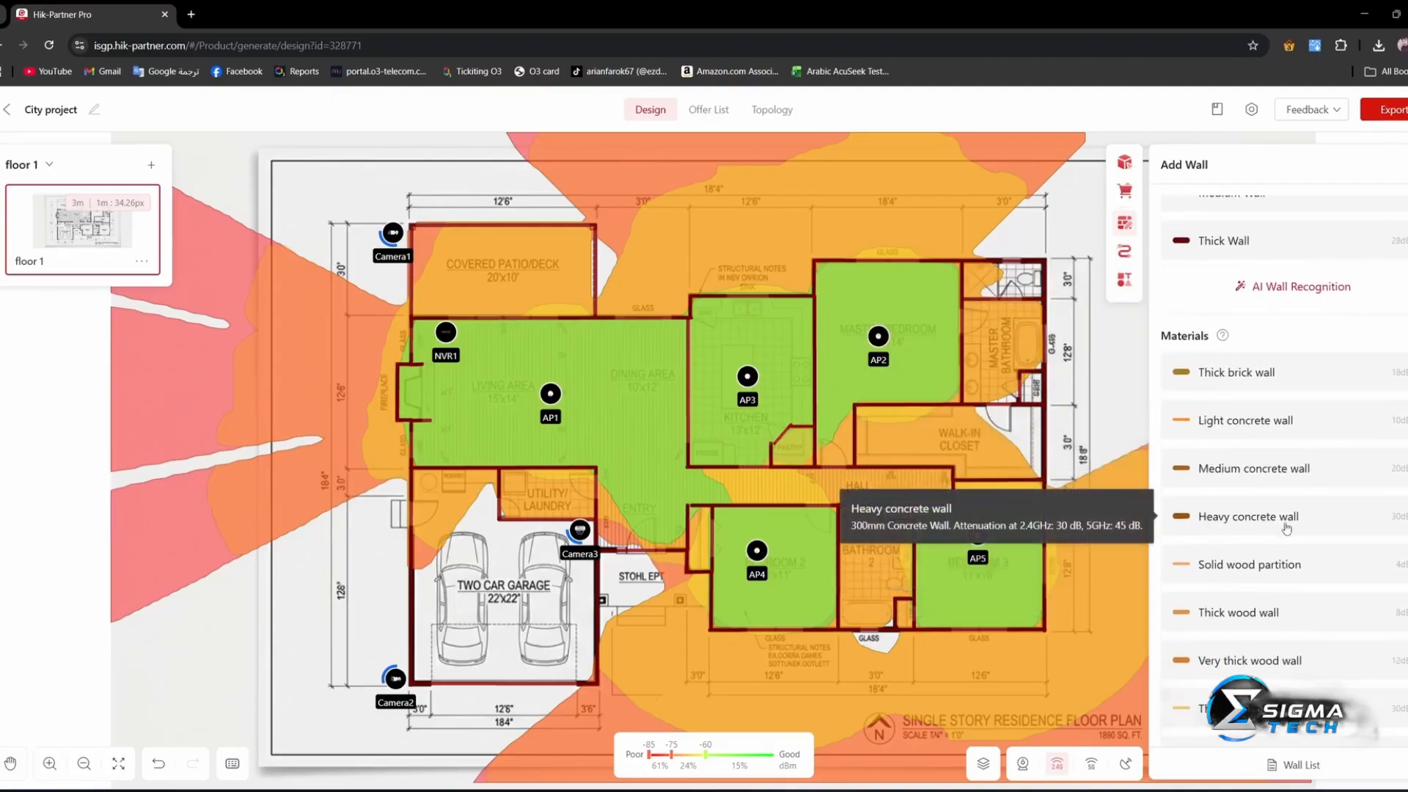
{"action": "scroll", "coordinate": [1287, 528], "scroll_direction": "down", "scroll_amount": 5}
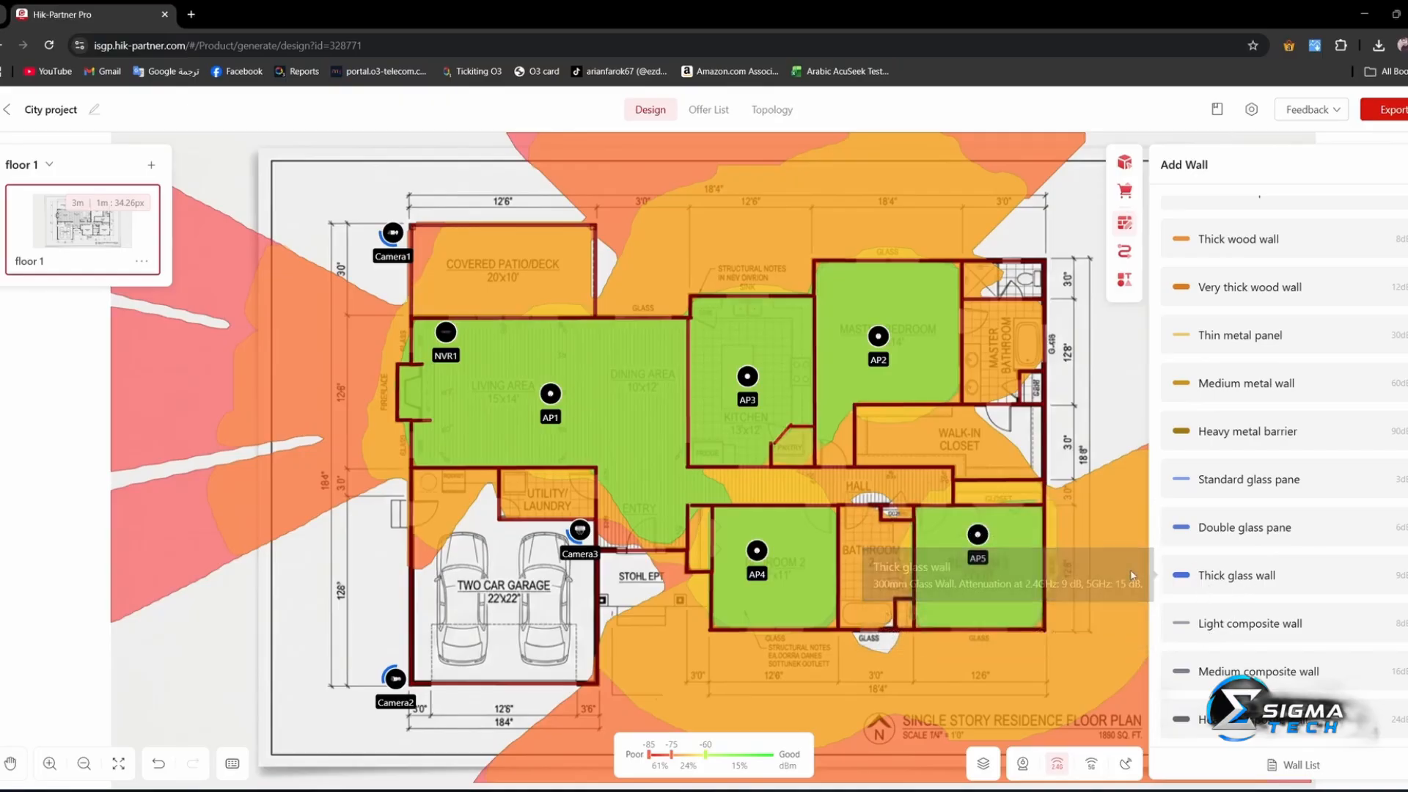
{"action": "scroll", "coordinate": [1232, 514], "scroll_direction": "up", "scroll_amount": 6}
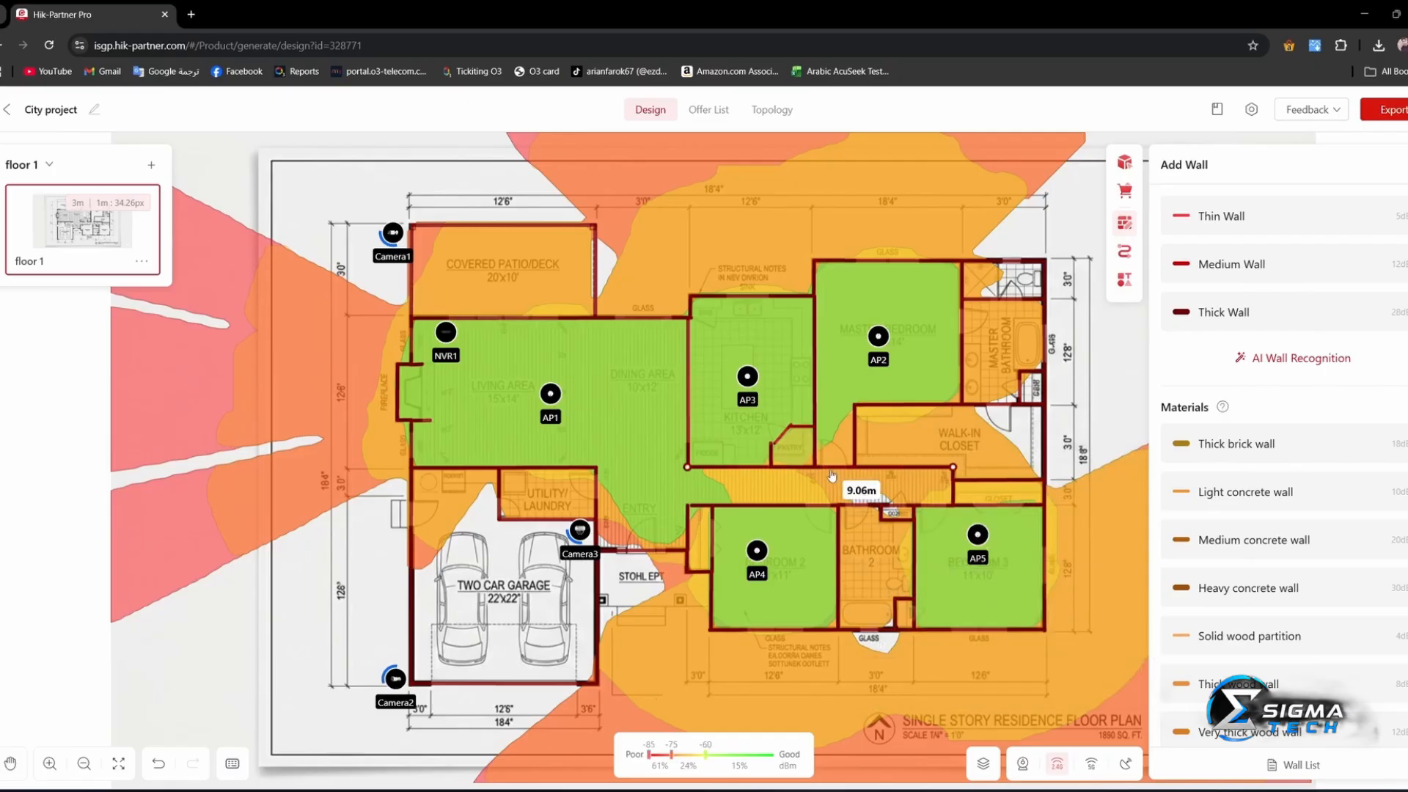
{"action": "right_click", "coordinate": [691, 387]}
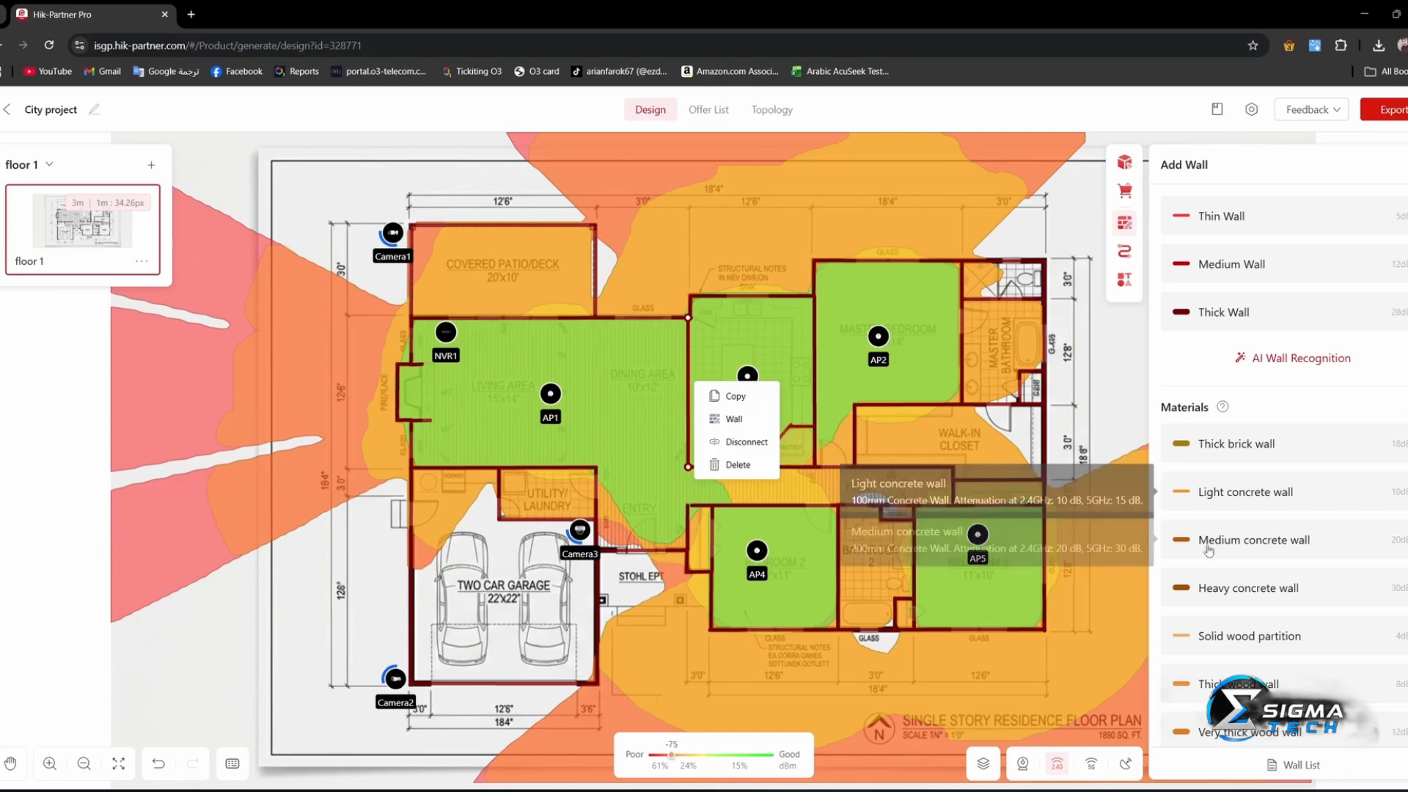
{"action": "scroll", "coordinate": [1189, 491], "scroll_direction": "down", "scroll_amount": 2}
{"action": "scroll", "coordinate": [1184, 453], "scroll_direction": "down", "scroll_amount": 1}
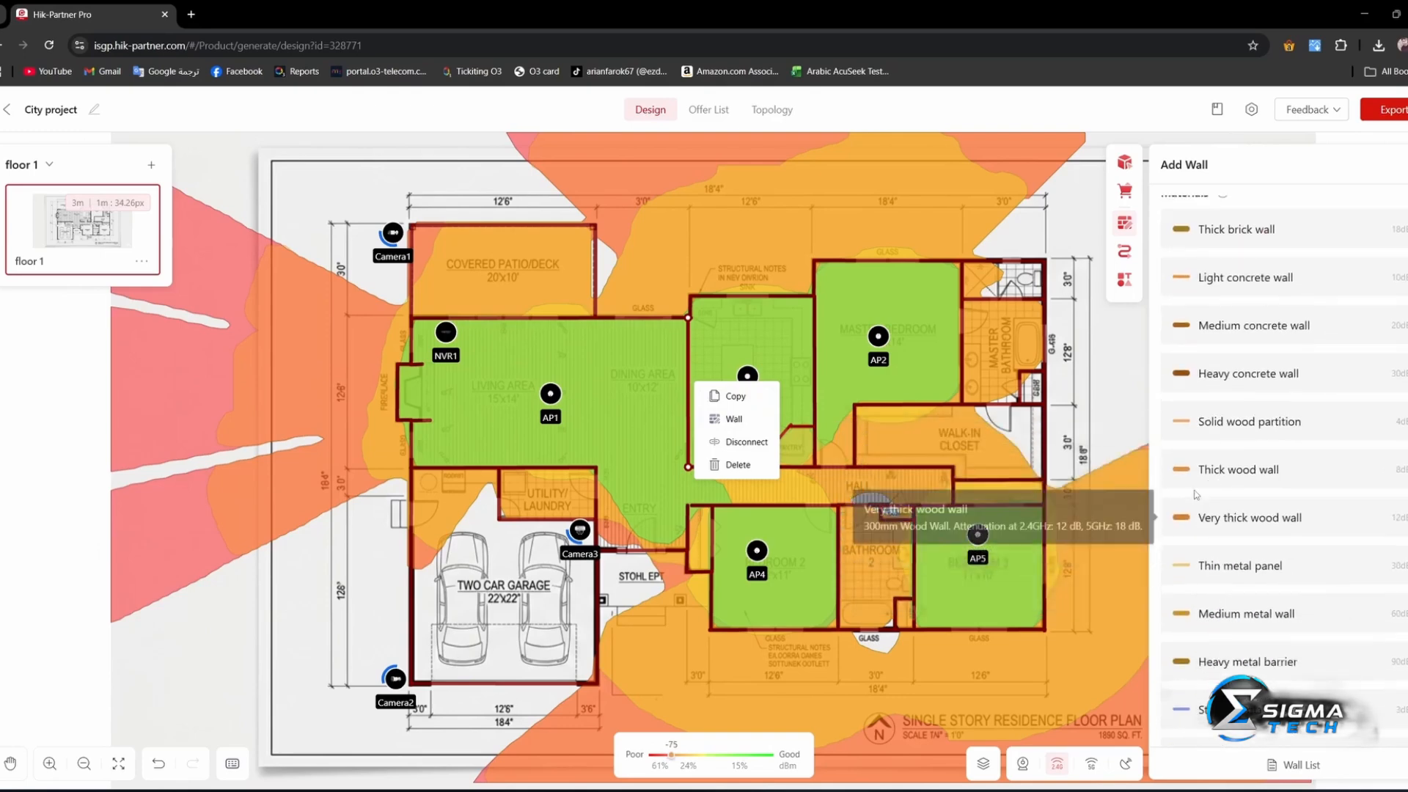
{"action": "left_click", "coordinate": [1195, 478]}
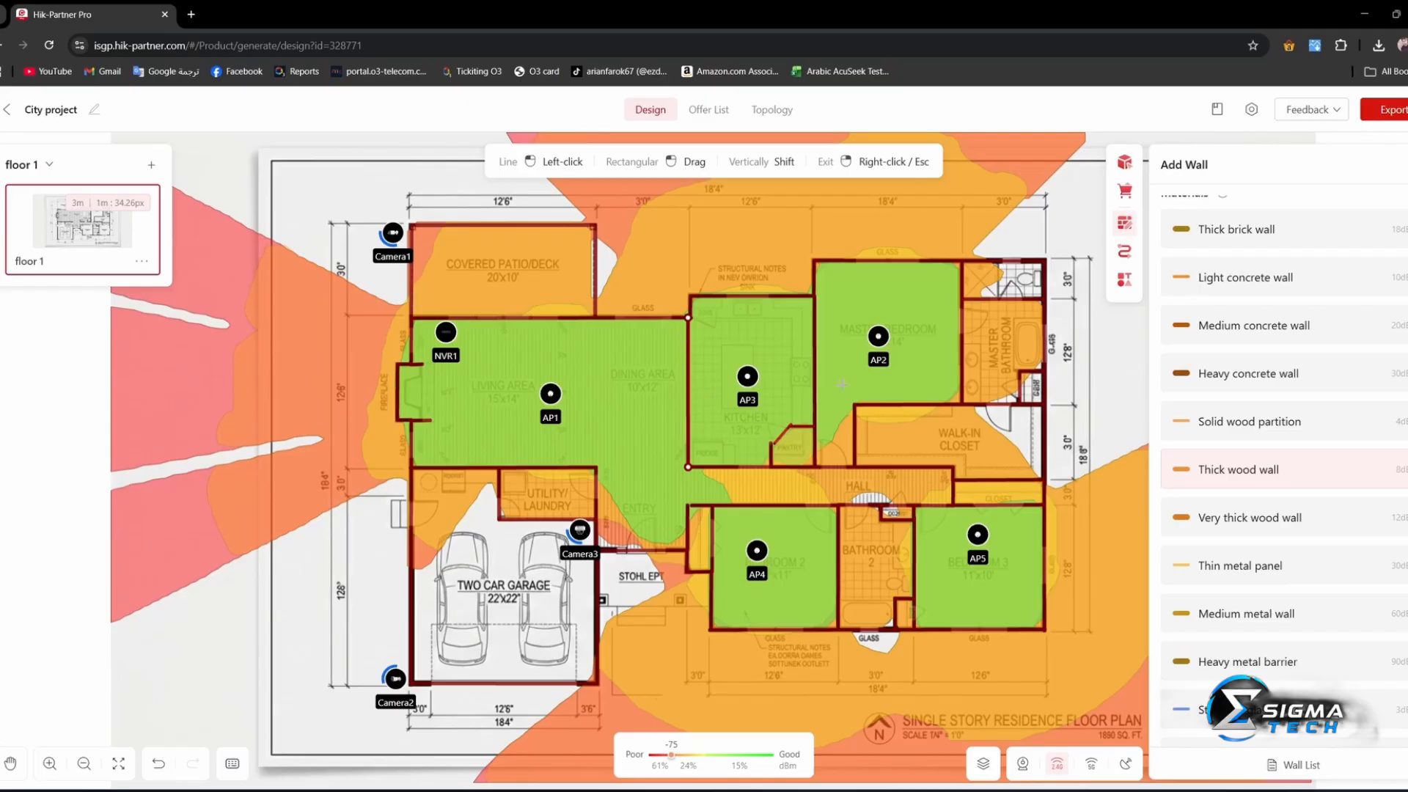
{"action": "key", "text": "Escape"}
Replace the wall between the dining area and kitchen with a thick wood wall, and change it to a medium concrete wall
{"action": "right_click", "coordinate": [688, 338]}
{"action": "left_click", "coordinate": [717, 369]}
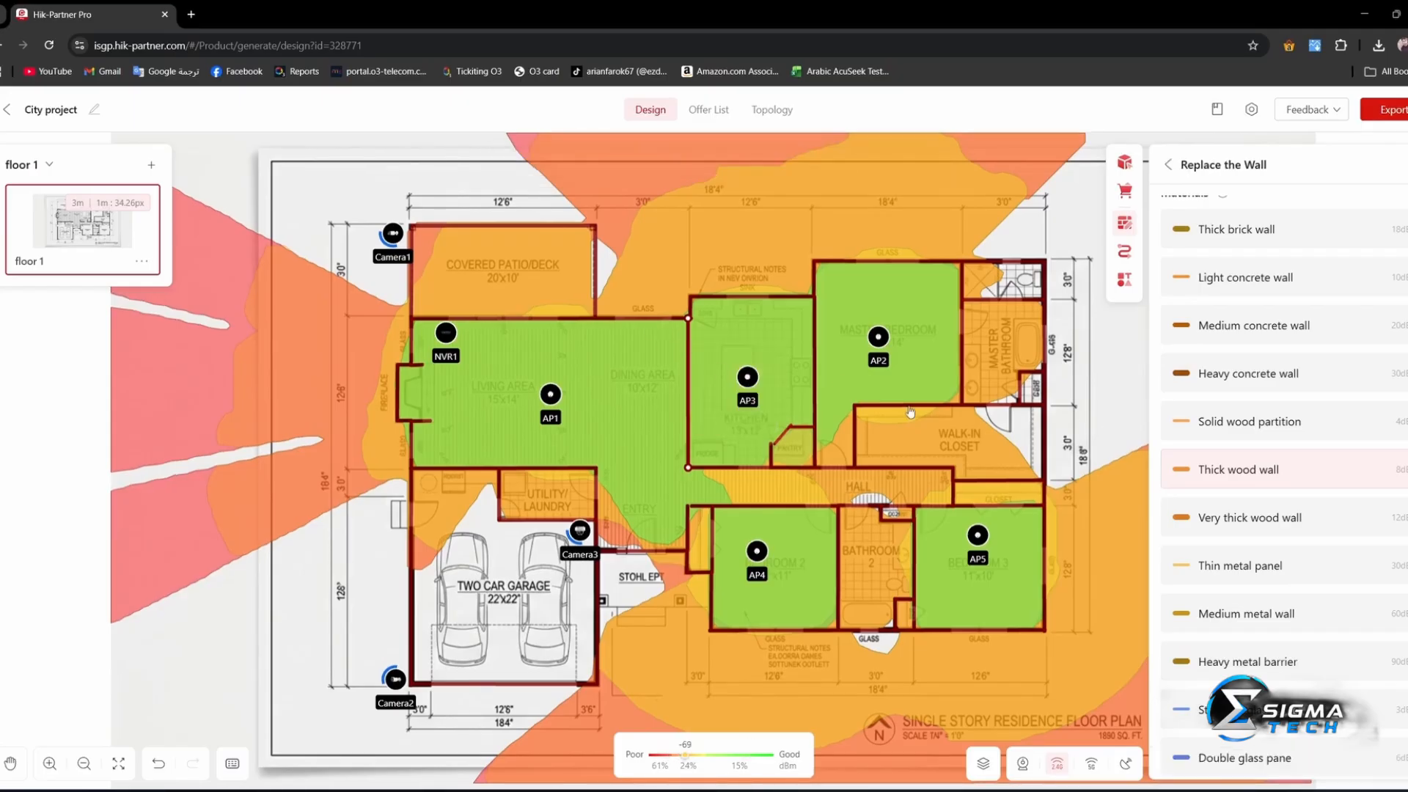
{"action": "left_click", "coordinate": [686, 358]}
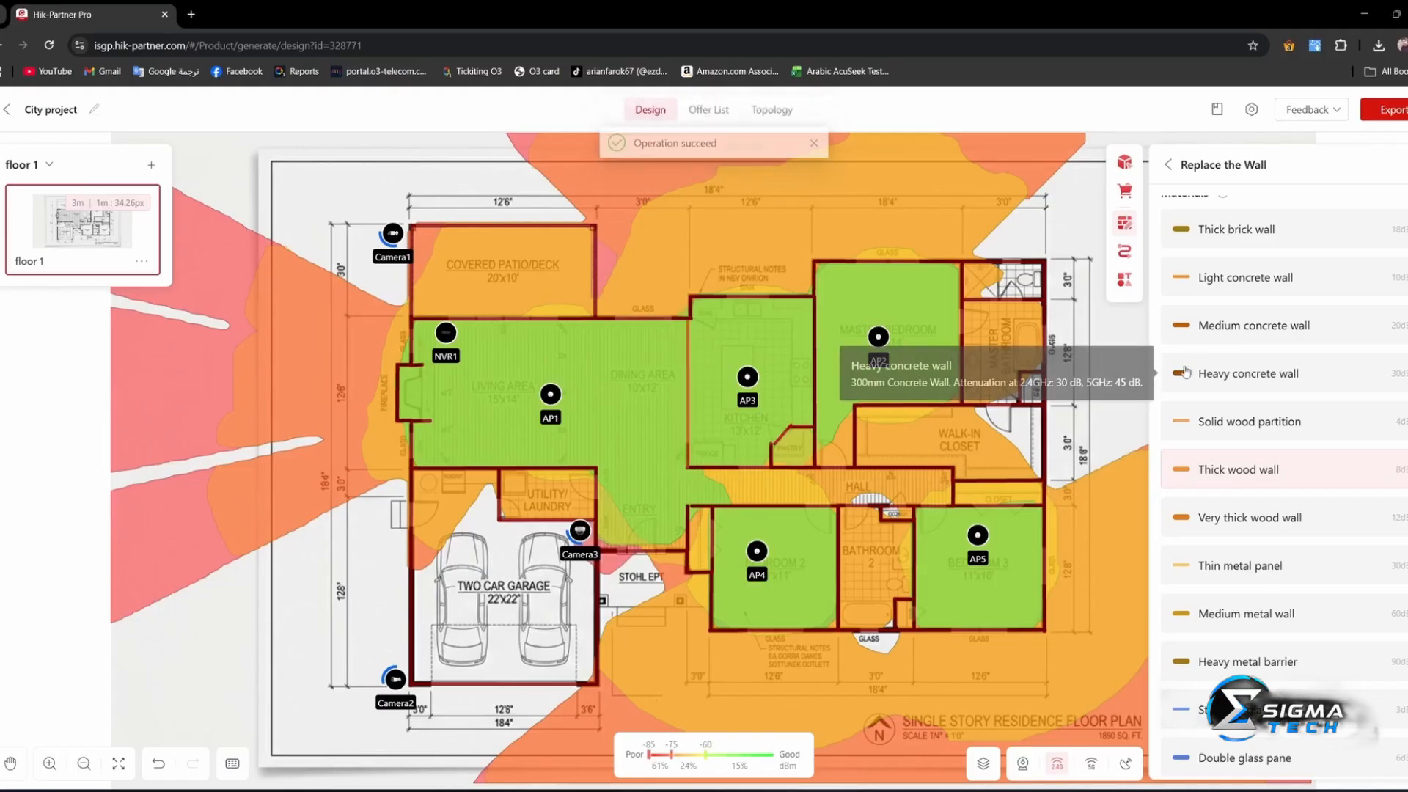
{"action": "scroll", "coordinate": [1196, 441], "scroll_direction": "up", "scroll_amount": 3}
{"action": "left_click", "coordinate": [688, 442]}
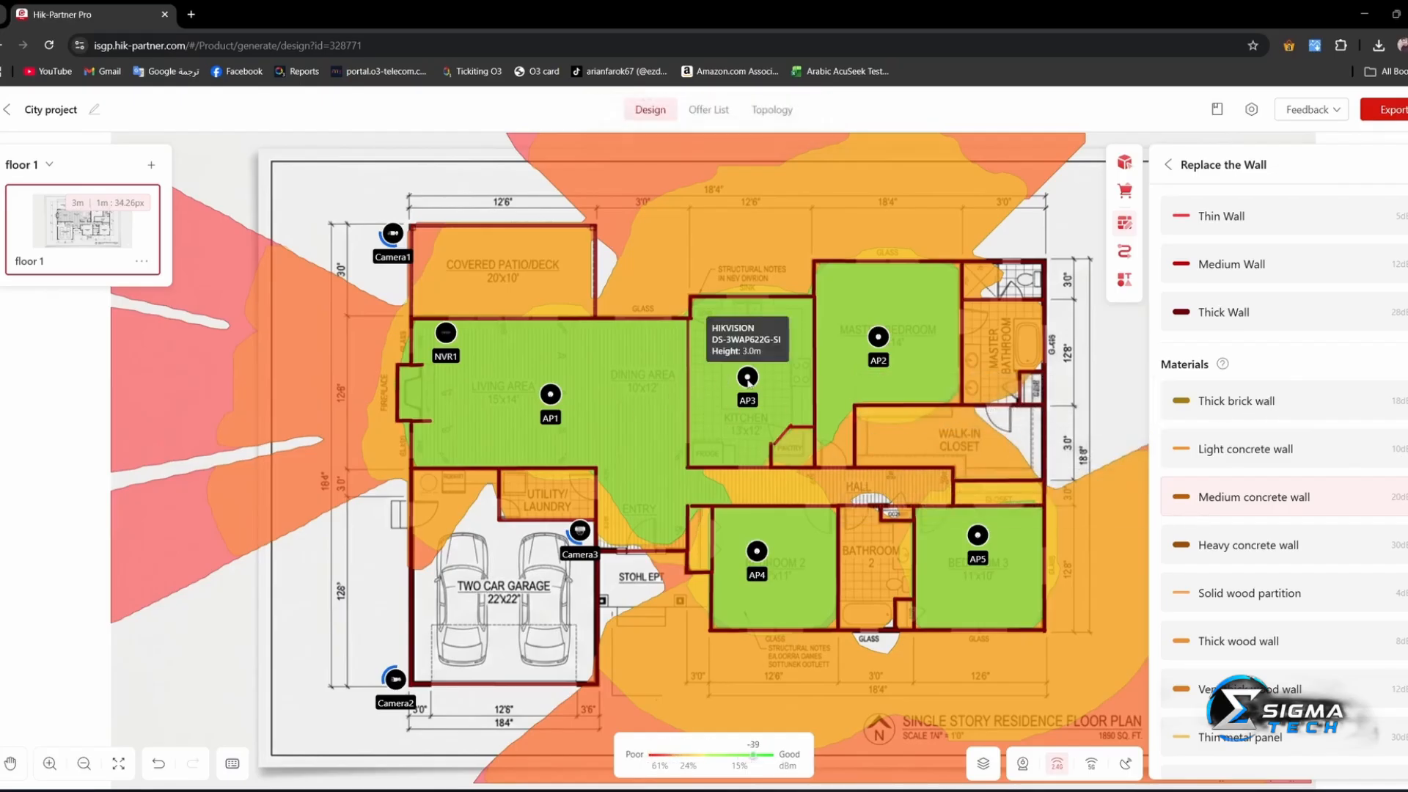
Move AP3 from the kitchen to outside the house beyond the master bathroom, and shift AP1 slightly in the living area
{"action": "left_click_drag", "start_coordinate": [747, 377], "coordinate": [1106, 374]}
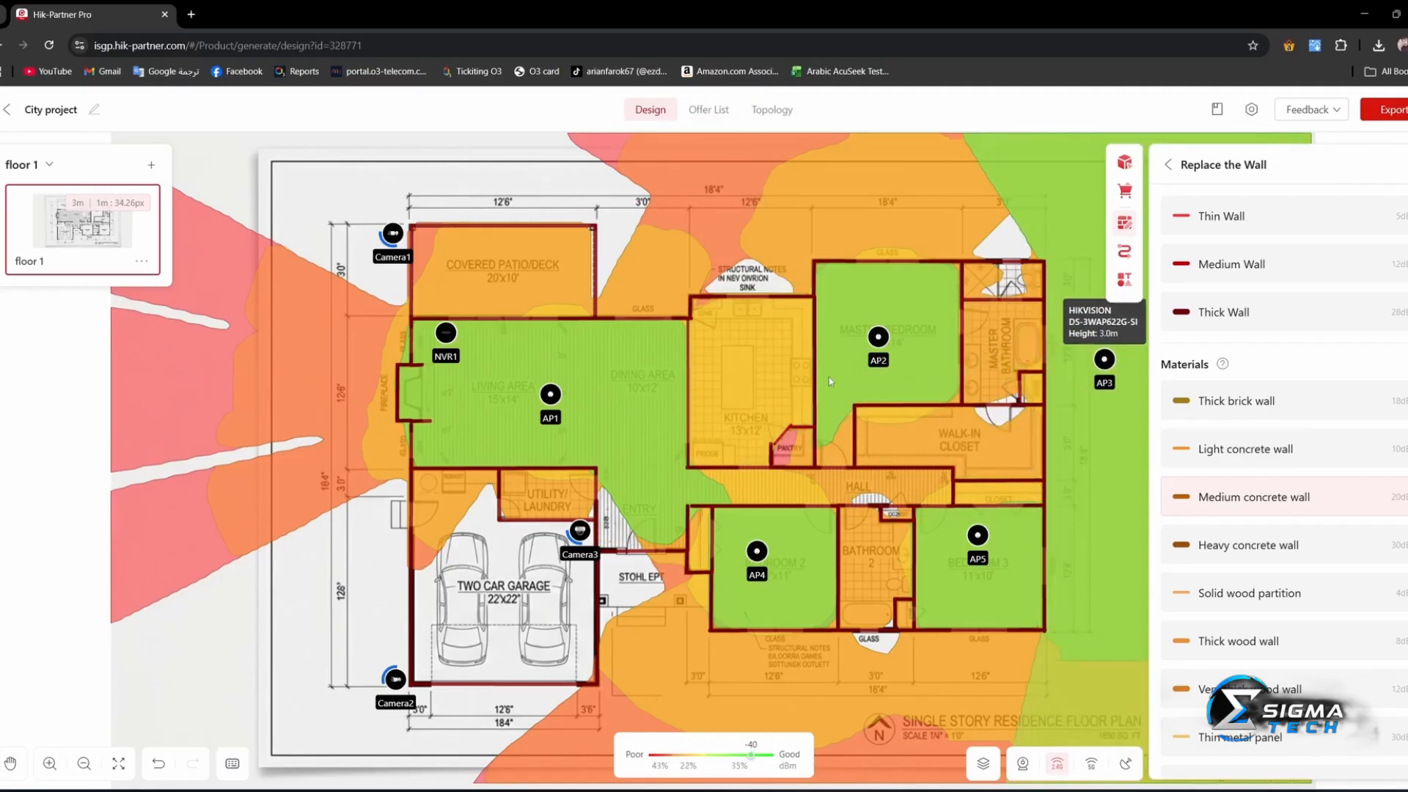
{"action": "left_click_drag", "start_coordinate": [552, 399], "coordinate": [554, 396]}
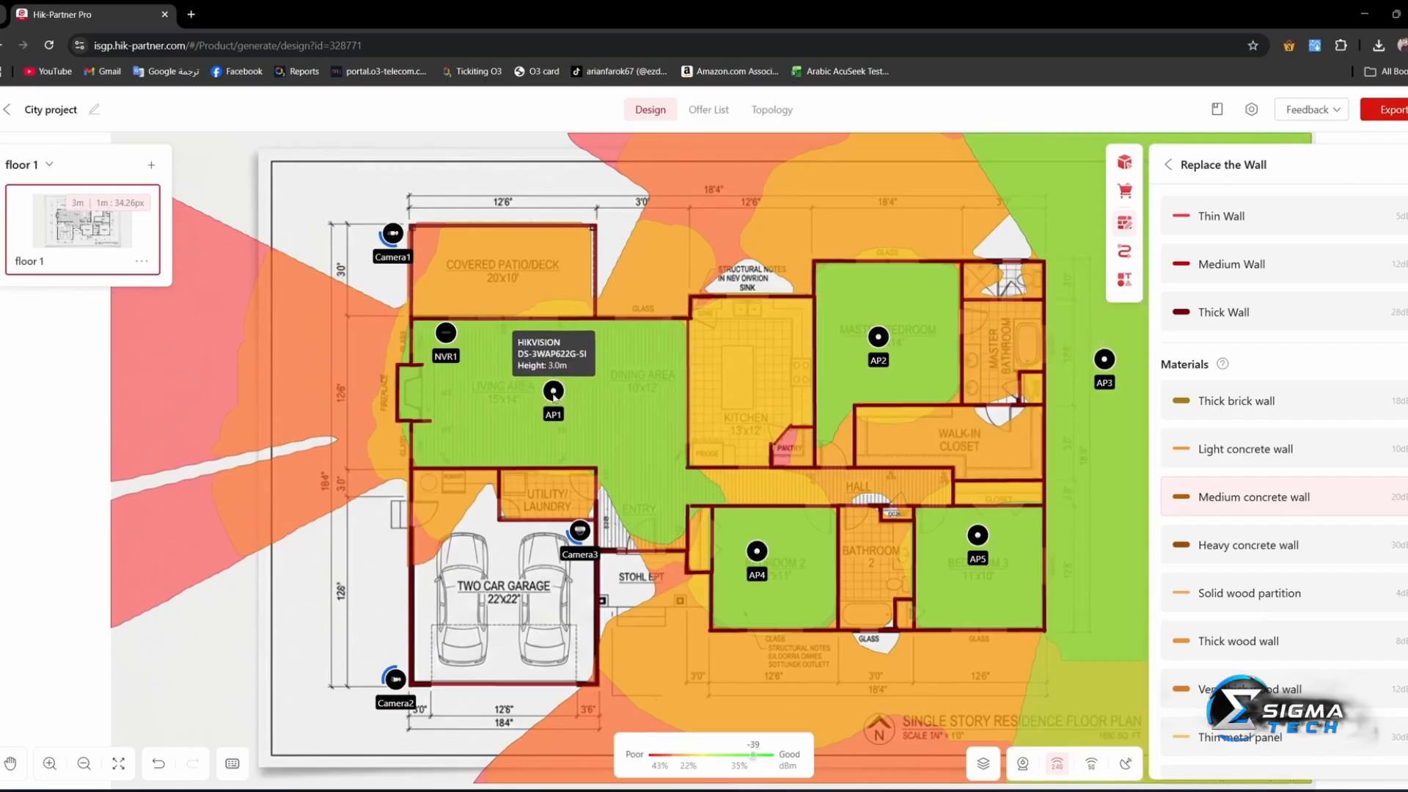
Replace the wall between the dining area and kitchen with a heavy concrete wall
{"action": "right_click", "coordinate": [690, 371]}
{"action": "left_click", "coordinate": [724, 366]}
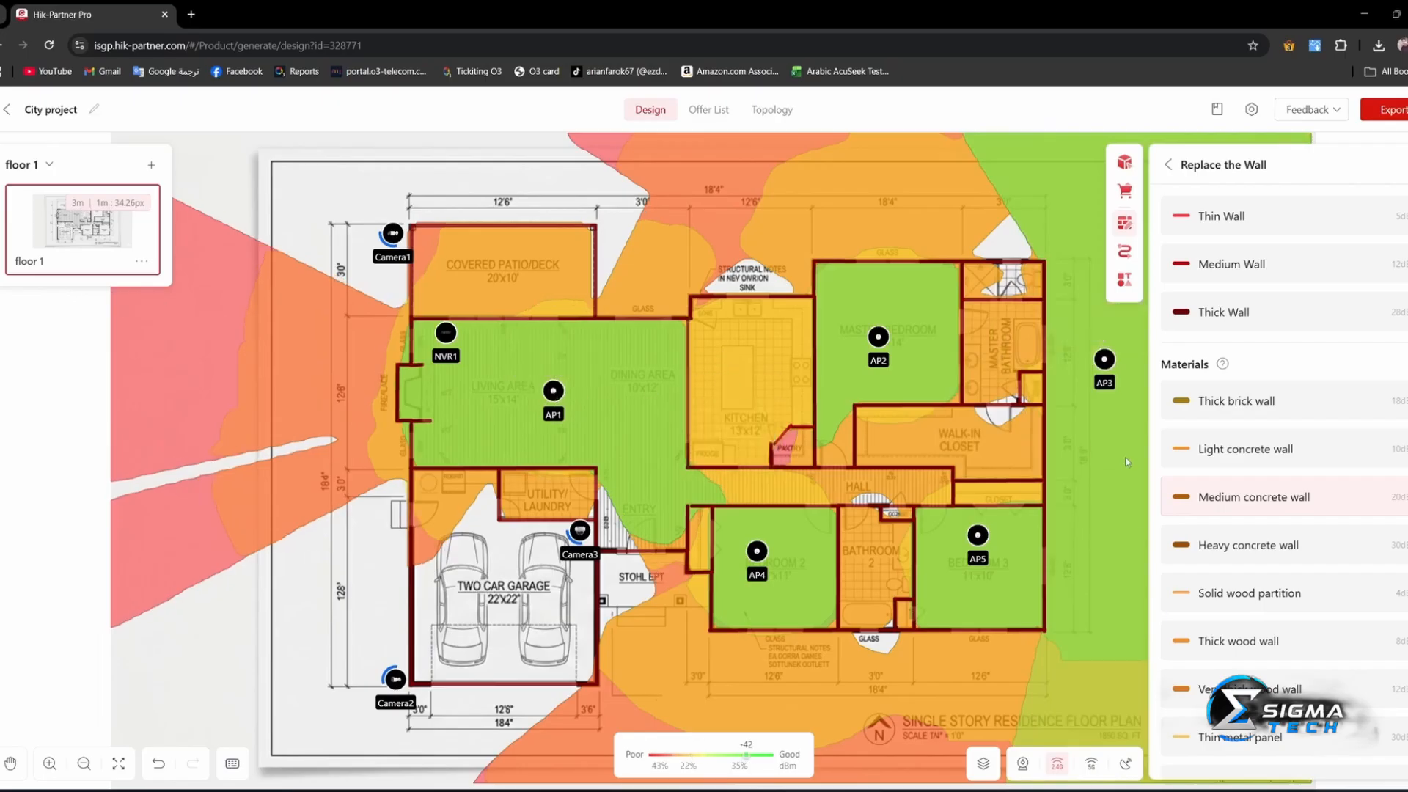
{"action": "right_click", "coordinate": [690, 376]}
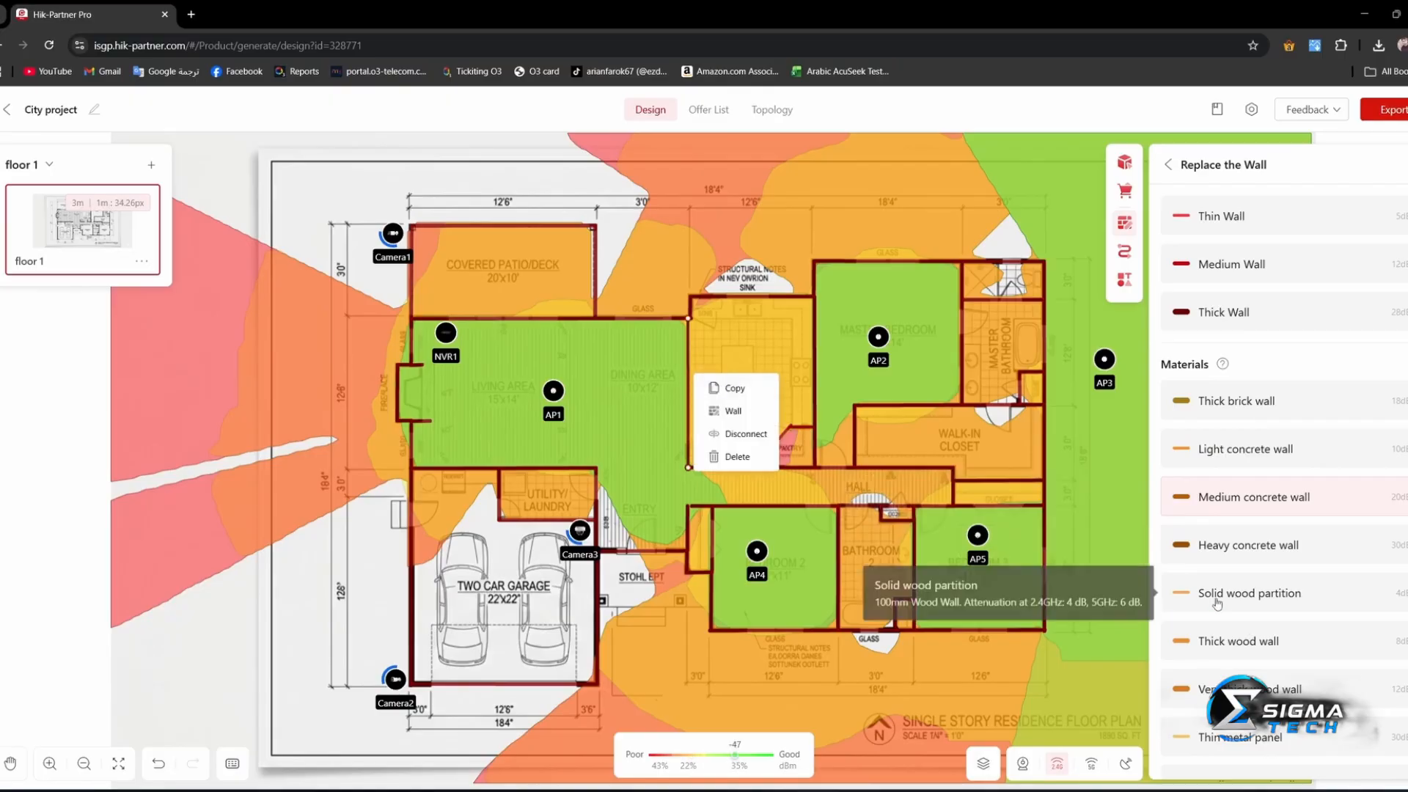
{"action": "scroll", "coordinate": [1216, 603], "scroll_direction": "down", "scroll_amount": 5}
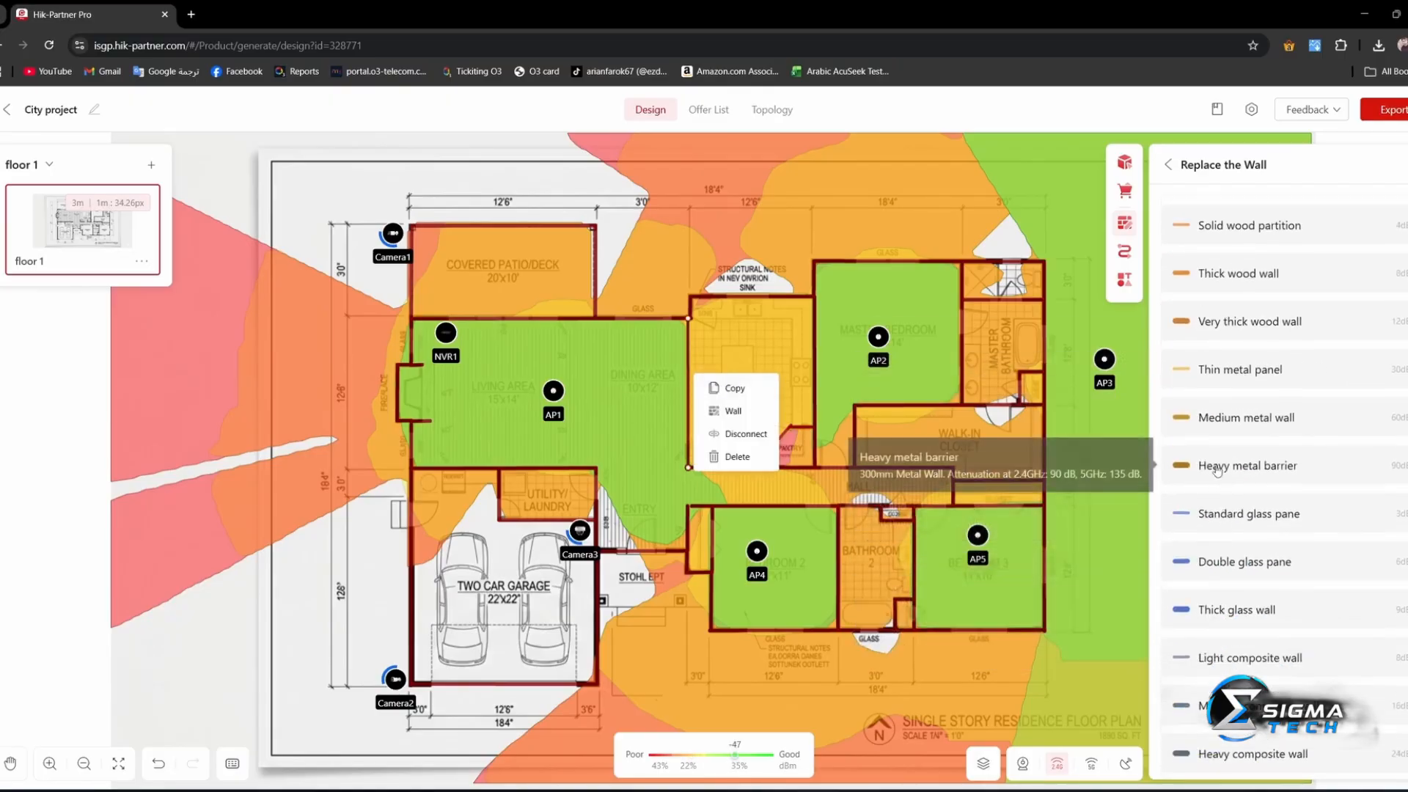
{"action": "scroll", "coordinate": [1217, 470], "scroll_direction": "up", "scroll_amount": 4}
{"action": "left_click", "coordinate": [1208, 467]}
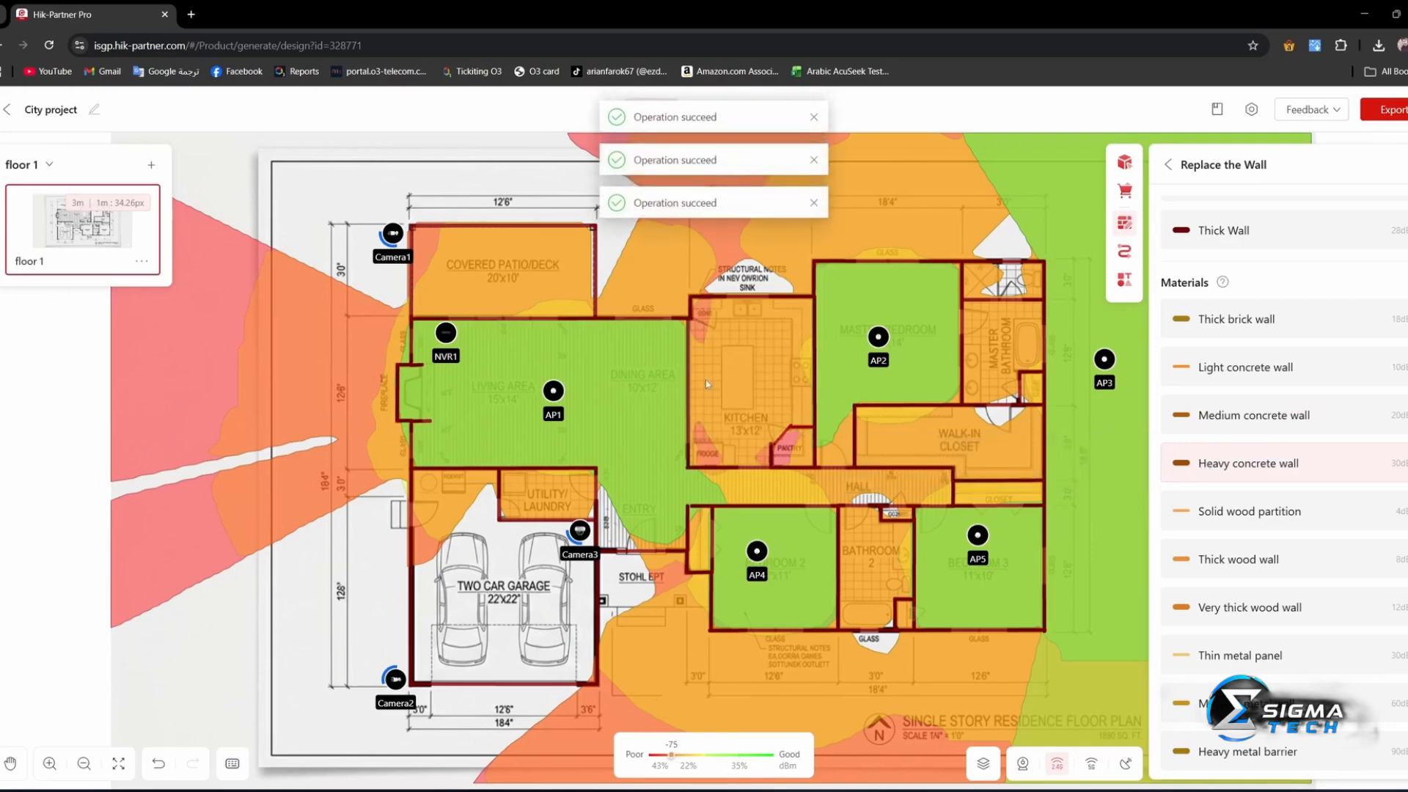
Move AP4 toward the lower bathroom-side corner of Bedroom 2 and show the 5G signal simulation
{"action": "left_click_drag", "start_coordinate": [749, 535], "coordinate": [789, 573]}
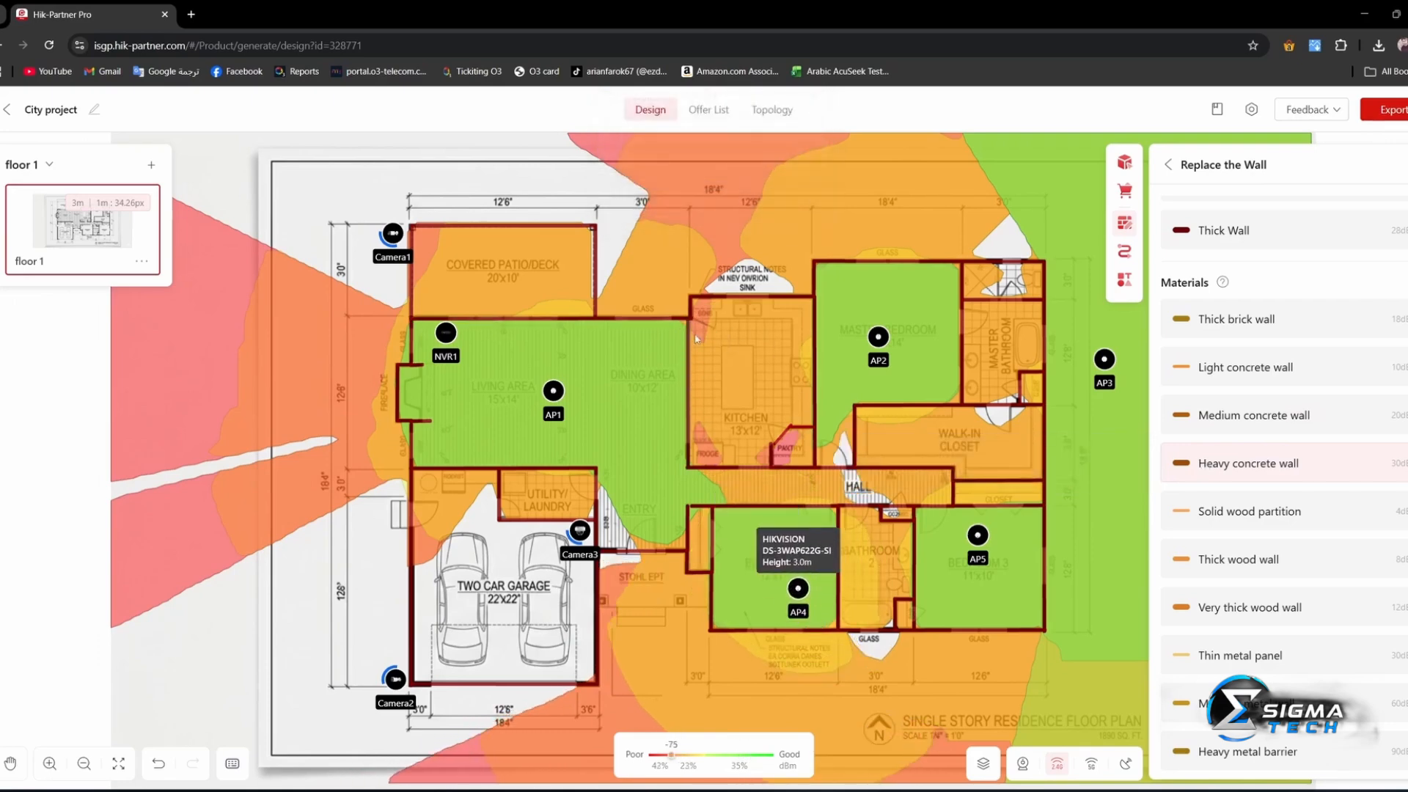
{"action": "left_click", "coordinate": [1091, 763]}
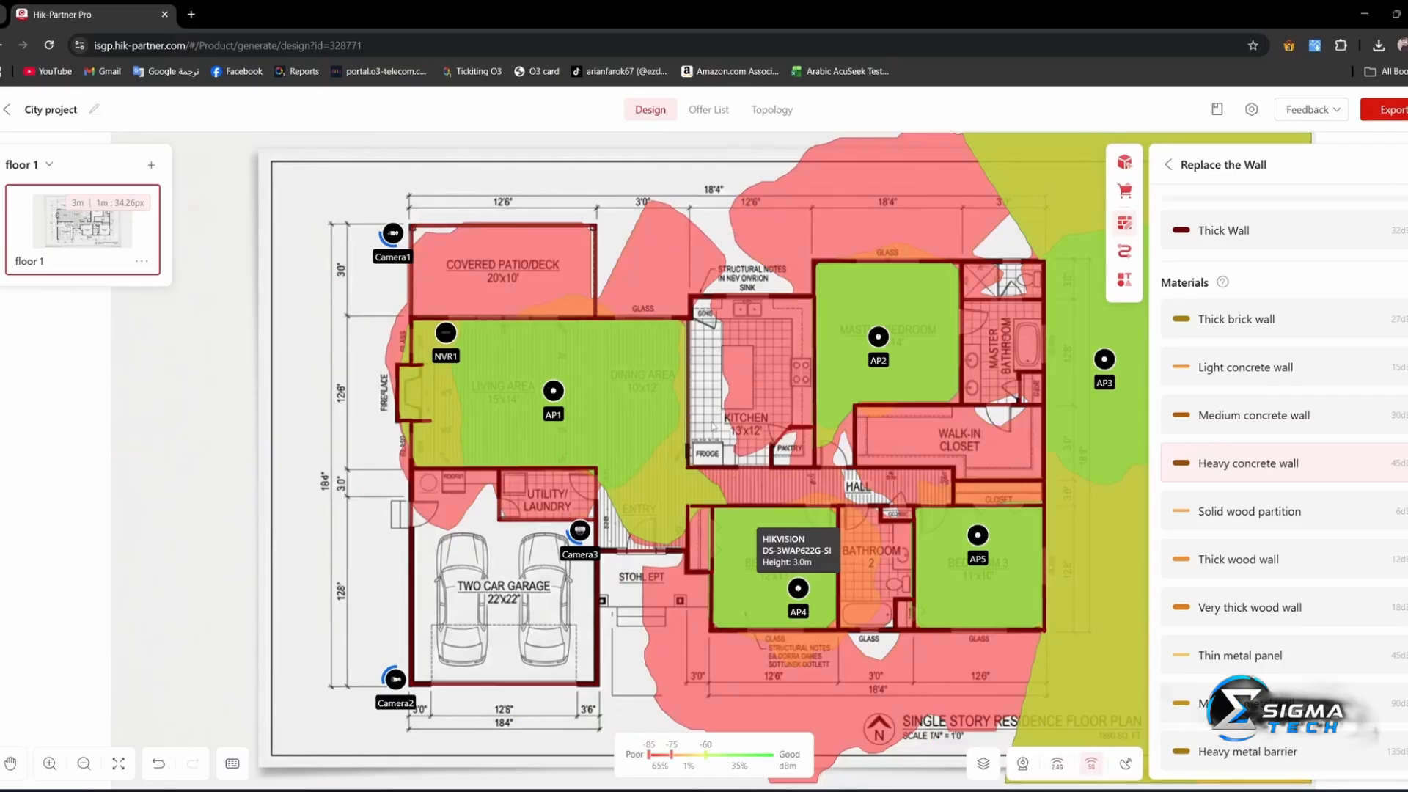
Try light concrete for the dining–kitchen wall under the 5G simulation, and set the wall back to heavy concrete
{"action": "left_click", "coordinate": [1252, 371]}
{"action": "left_click", "coordinate": [779, 382]}
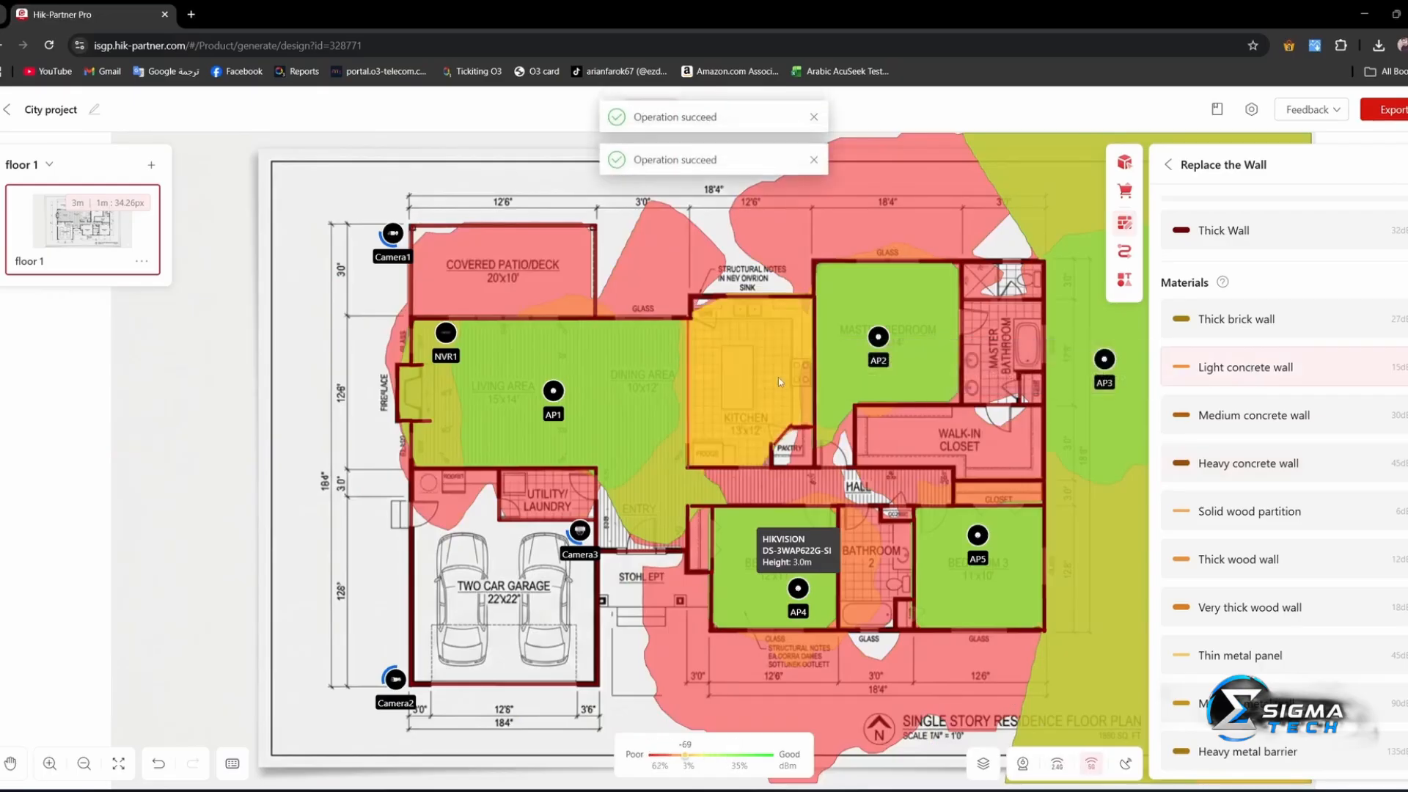
{"action": "left_click", "coordinate": [1250, 469]}
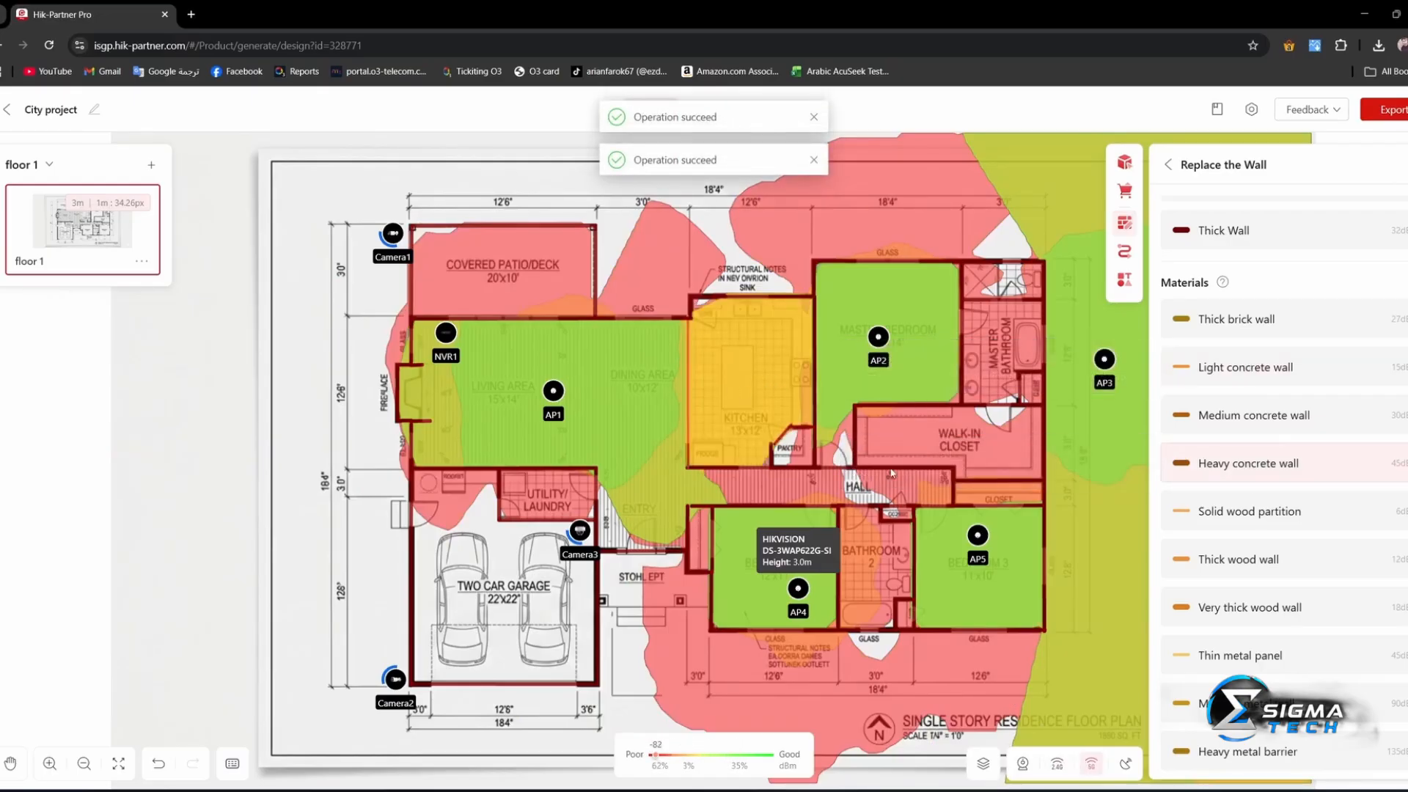
{"action": "left_click", "coordinate": [696, 343]}
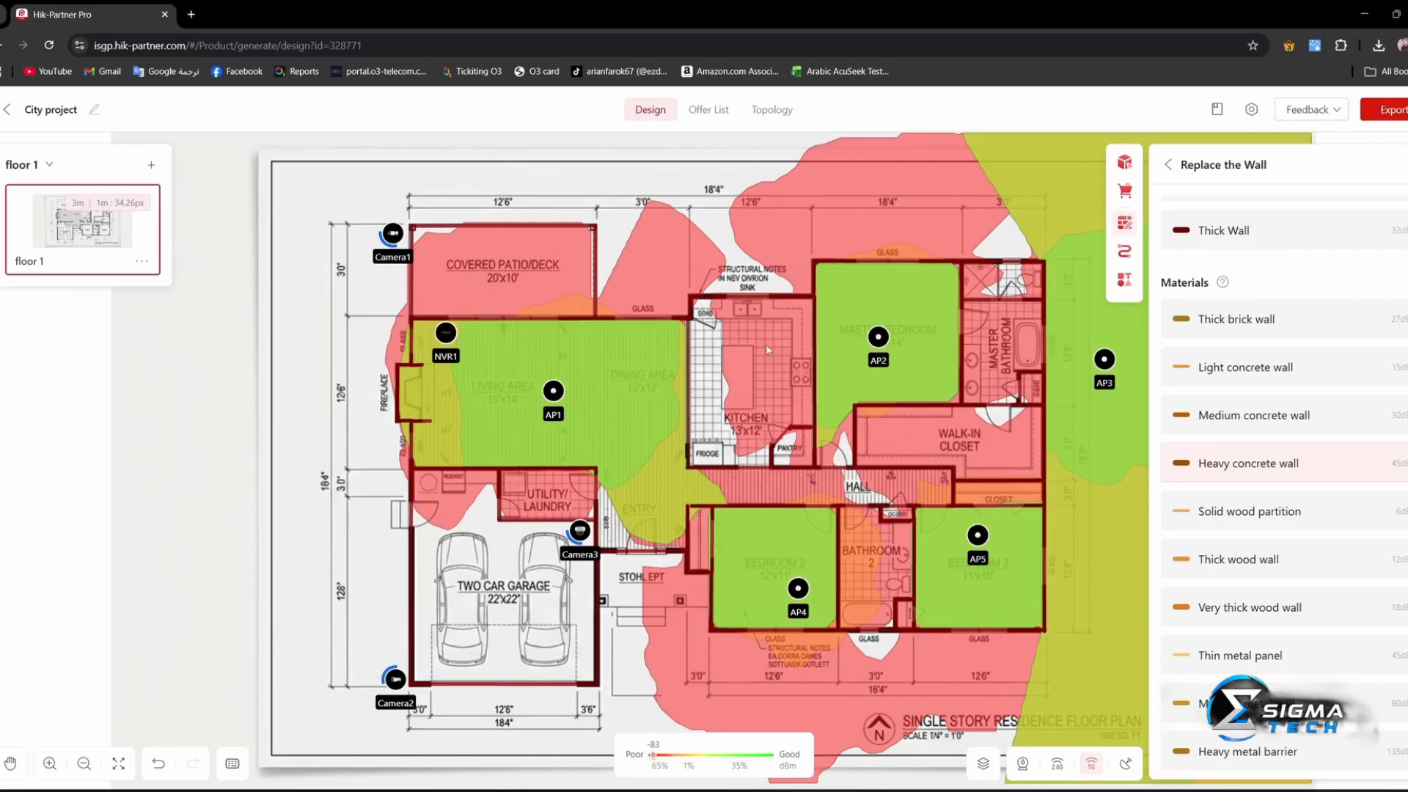
View the 2.4G signal simulation again and switch the floor plan to the camera coverage simulation
{"action": "left_click", "coordinate": [1057, 764]}
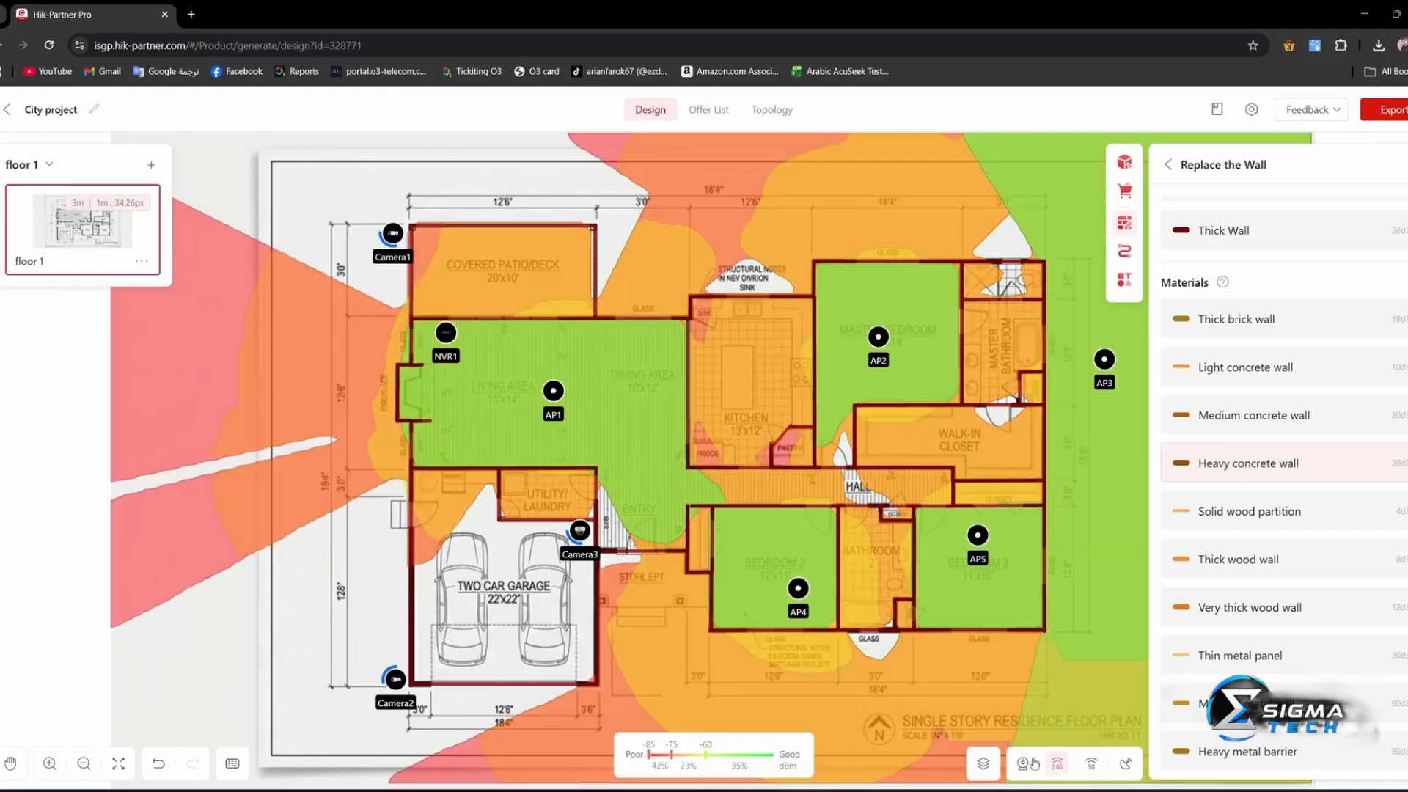
{"action": "left_click", "coordinate": [1019, 763]}
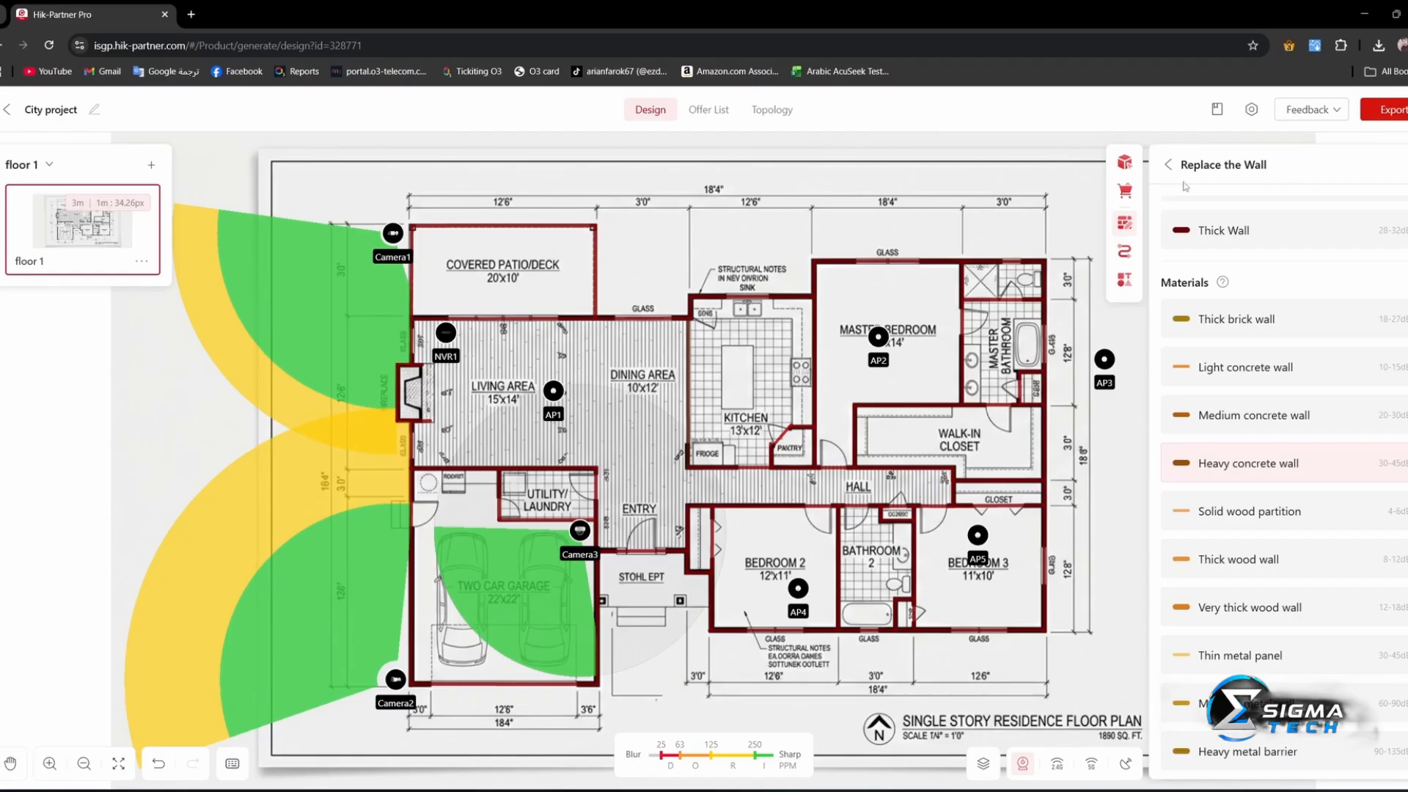
Place three DS-3E1318P-EI/M switches on the plan: beside the utility/laundry room, in the dining area and in the master bedroom
{"action": "left_click", "coordinate": [1122, 163]}
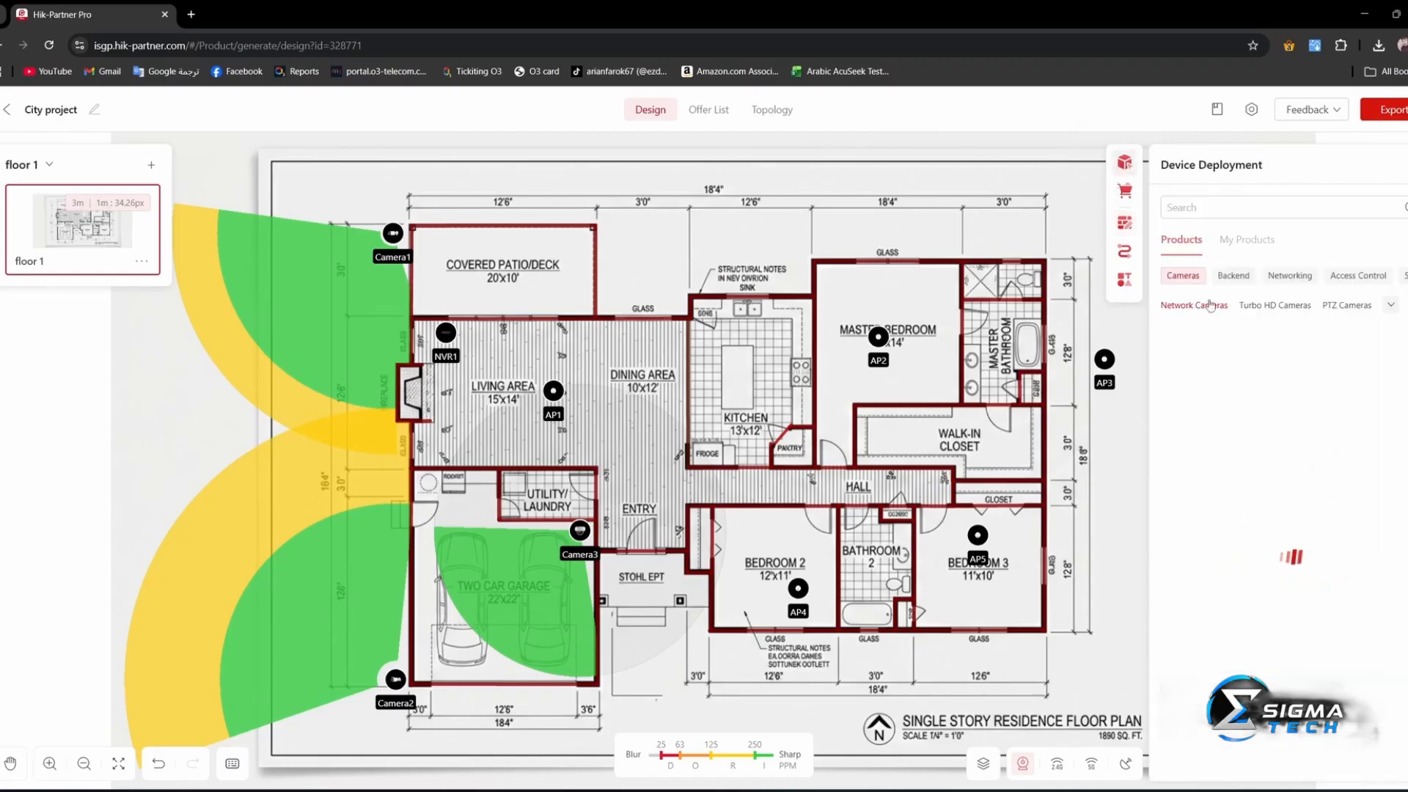
{"action": "left_click", "coordinate": [1289, 277]}
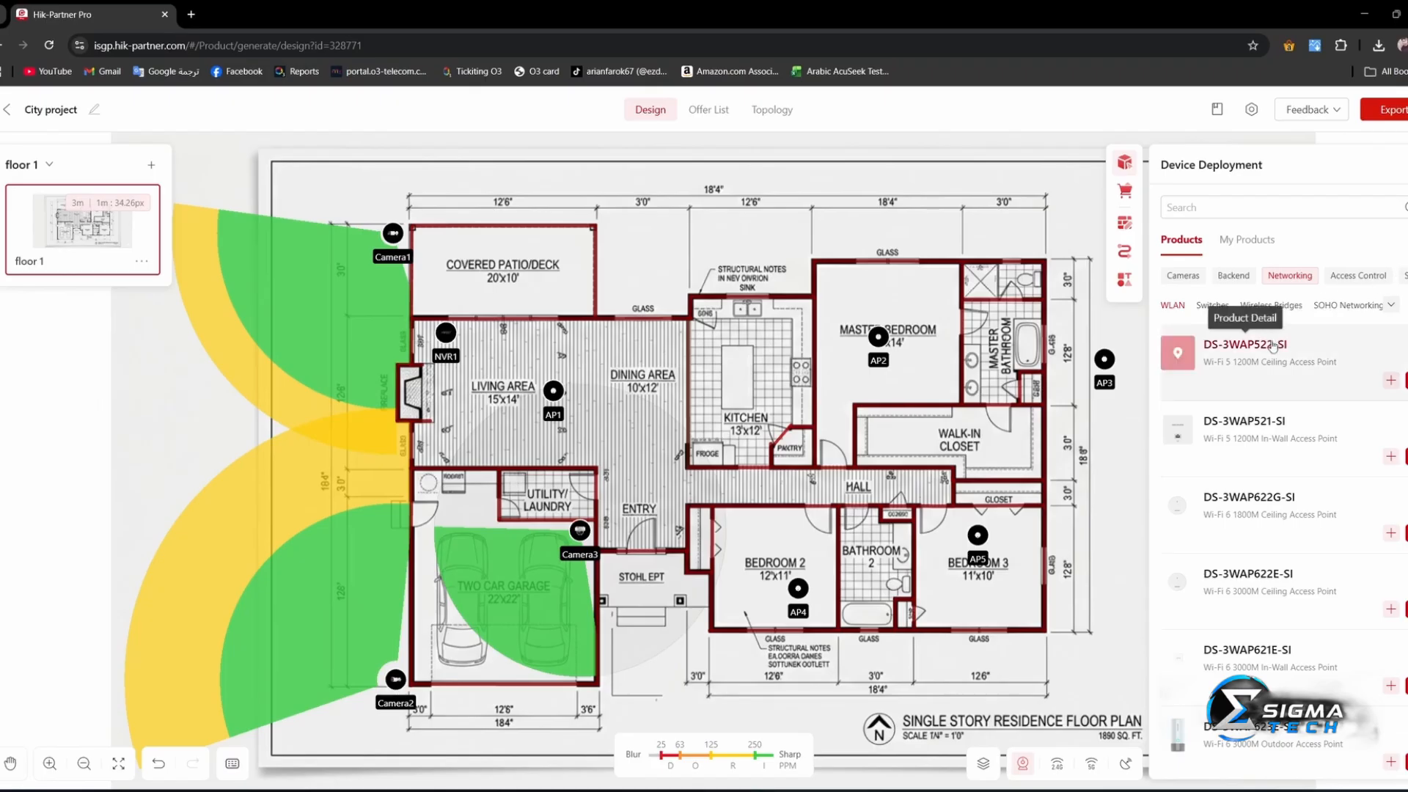
{"action": "left_click", "coordinate": [1212, 305]}
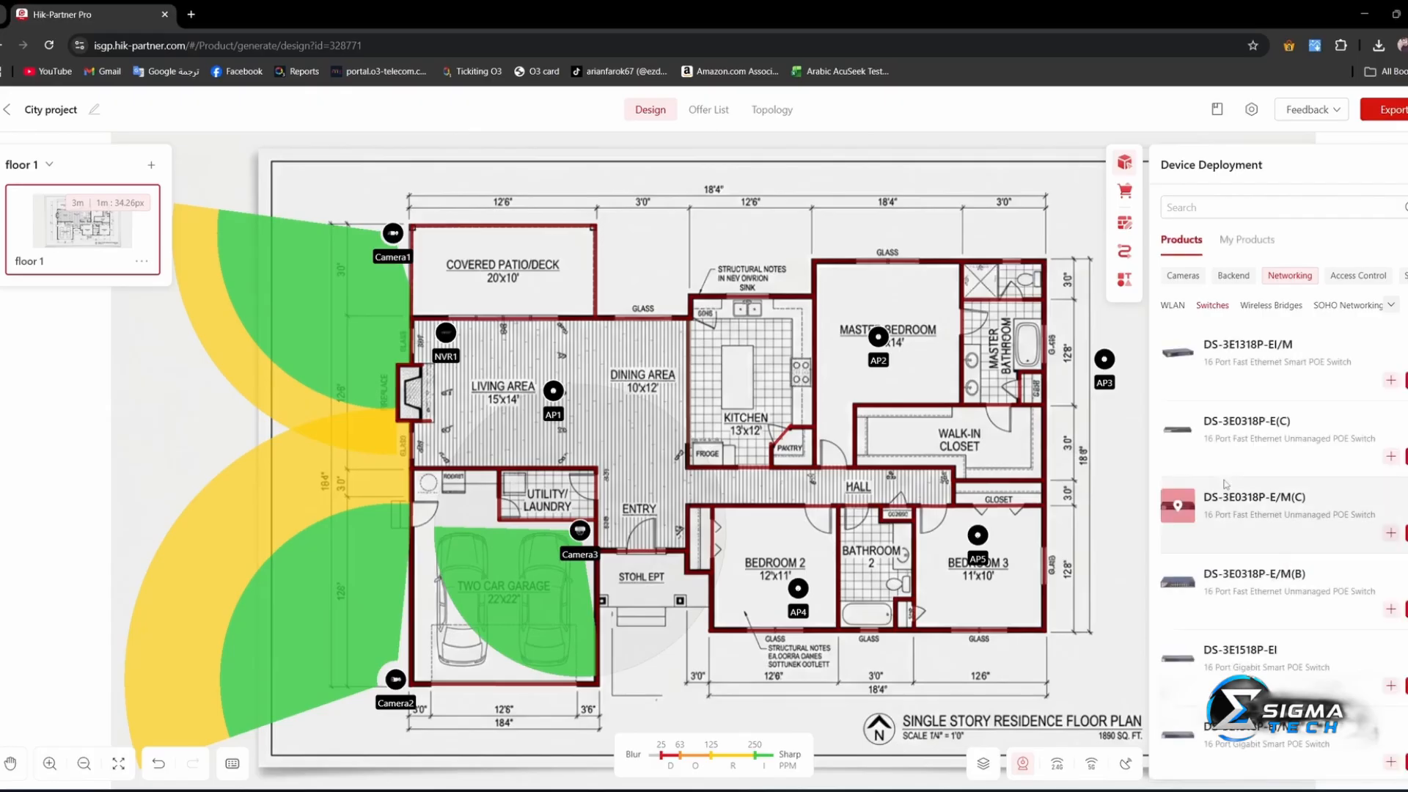
{"action": "left_click", "coordinate": [1170, 364]}
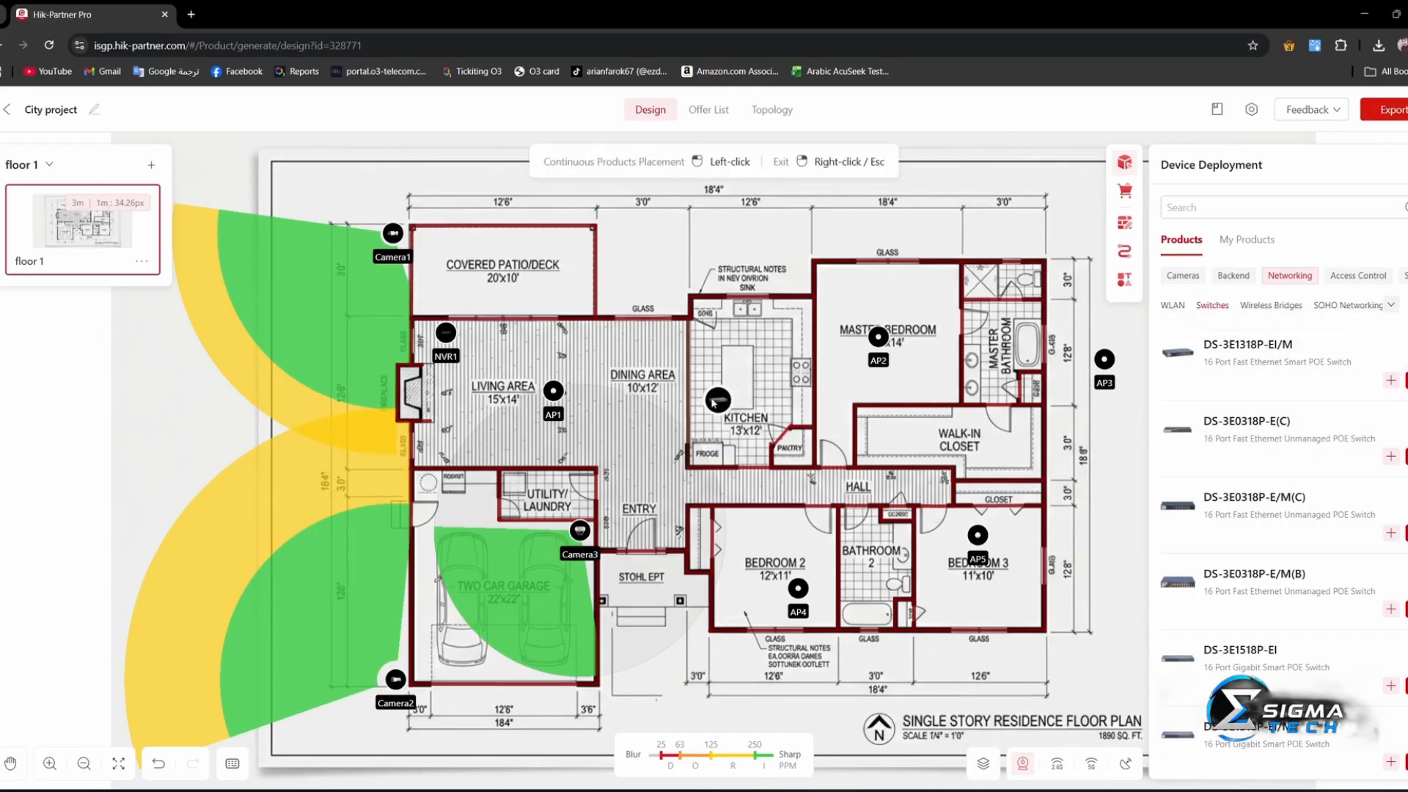
{"action": "left_click", "coordinate": [481, 484]}
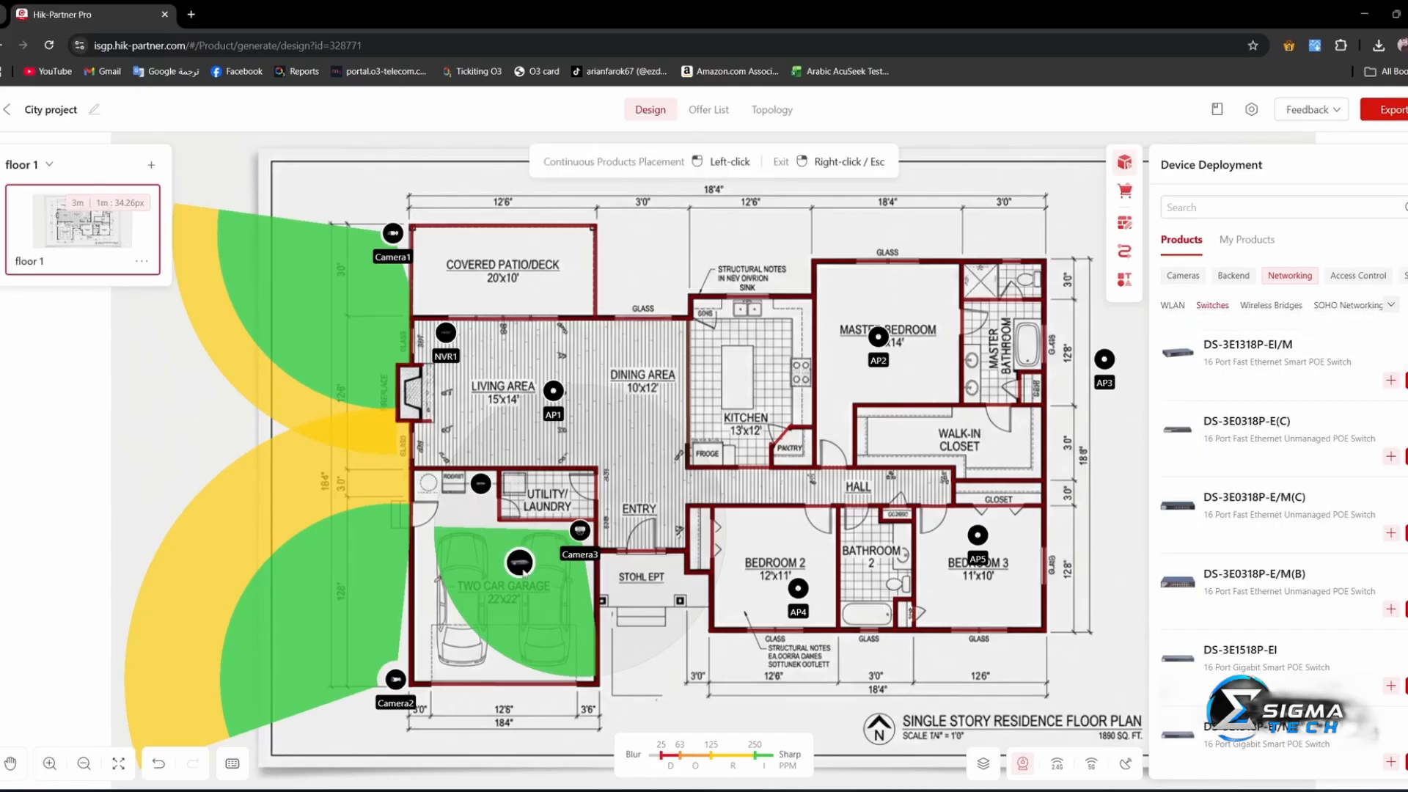
{"action": "left_click", "coordinate": [668, 333]}
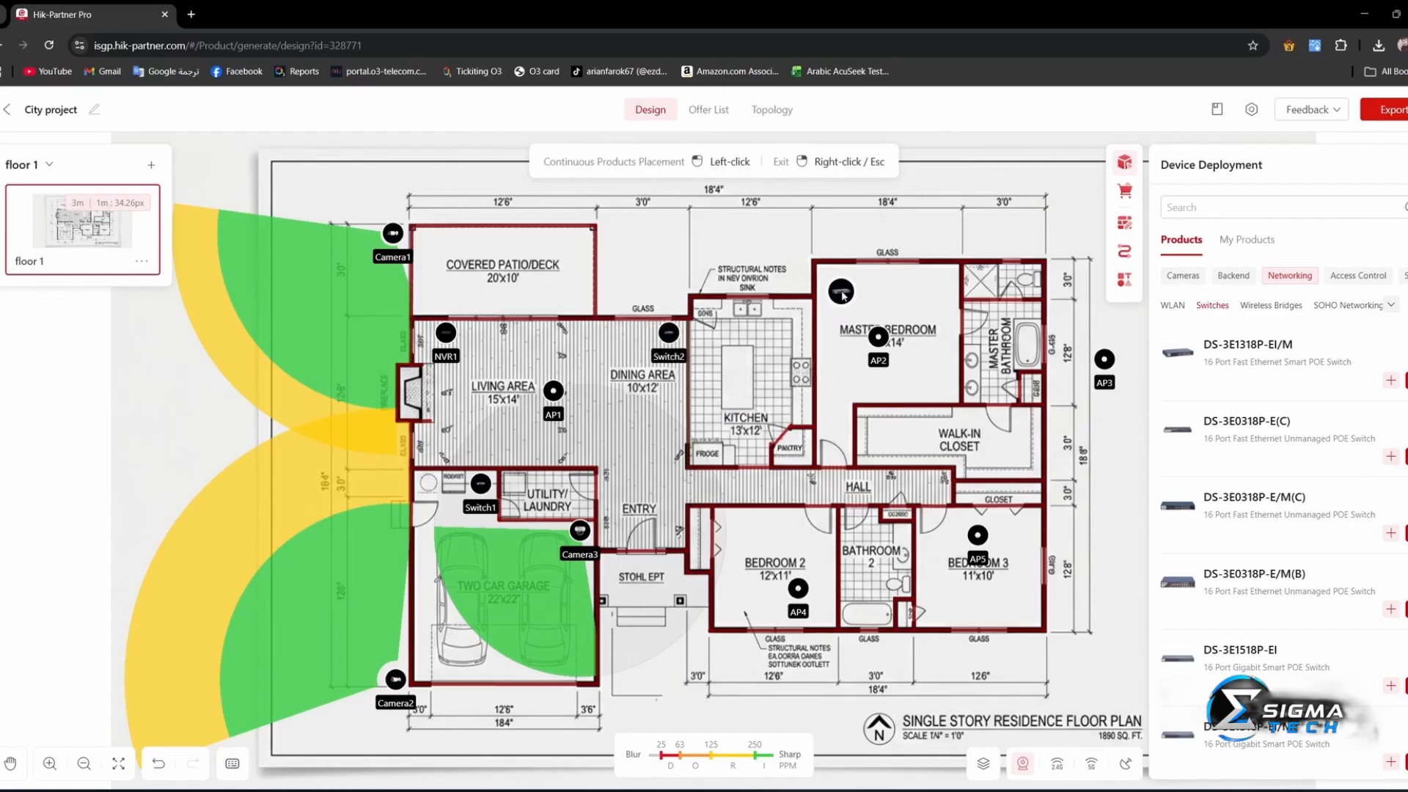
{"action": "left_click", "coordinate": [837, 285]}
{"action": "right_click", "coordinate": [594, 407]}
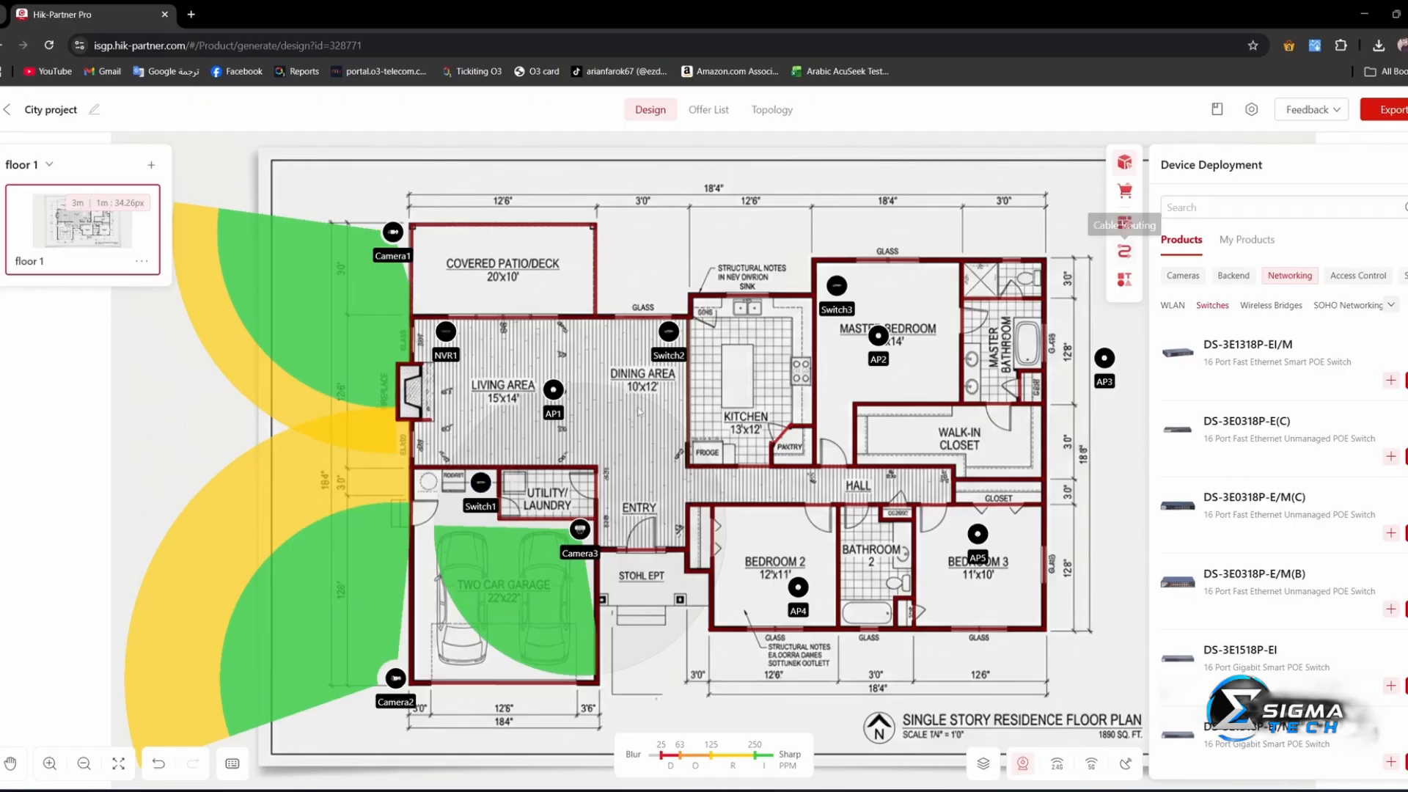
Connect AP1 and NVR1 to Switch2 with CAT6A UTP network cable
{"action": "left_click", "coordinate": [1123, 258]}
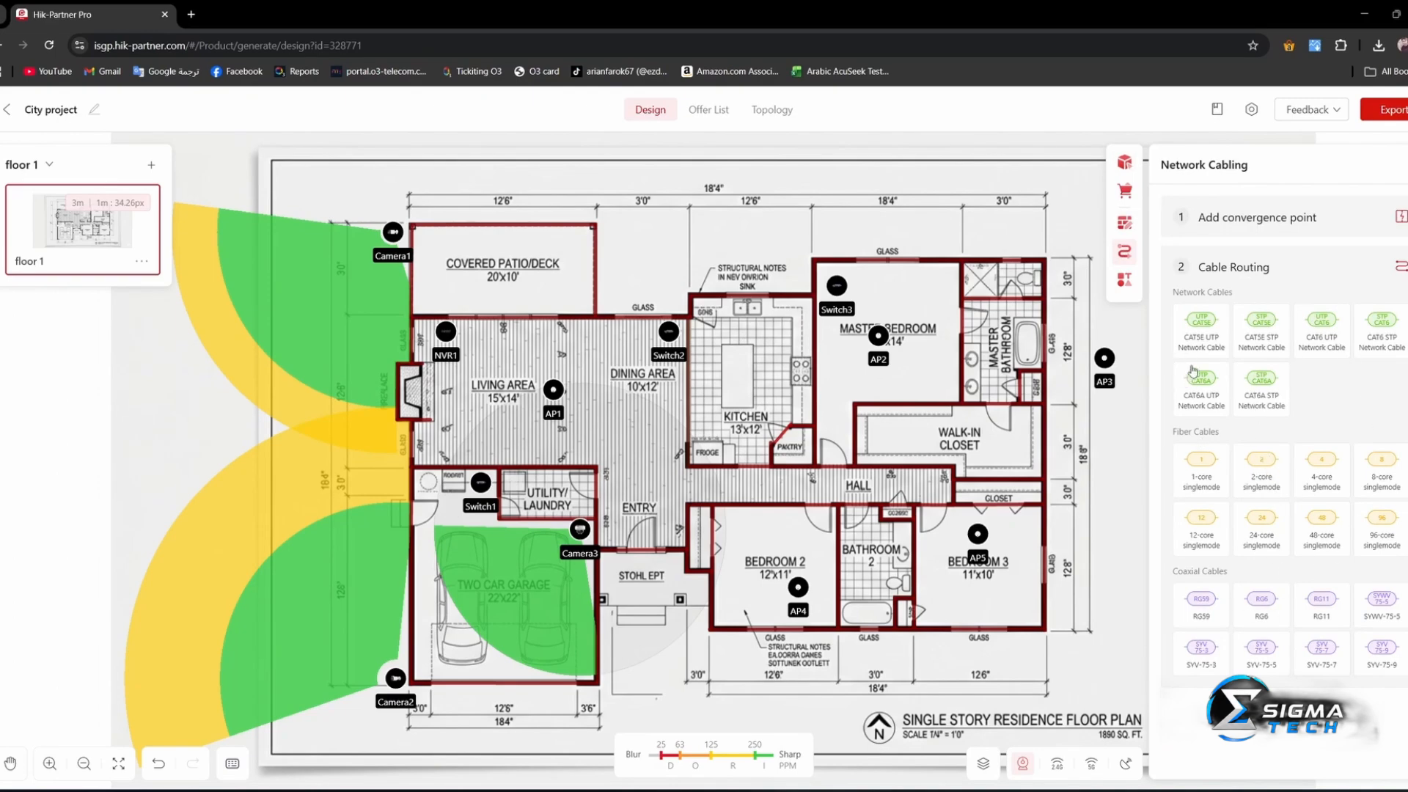
{"action": "left_click", "coordinate": [1201, 387]}
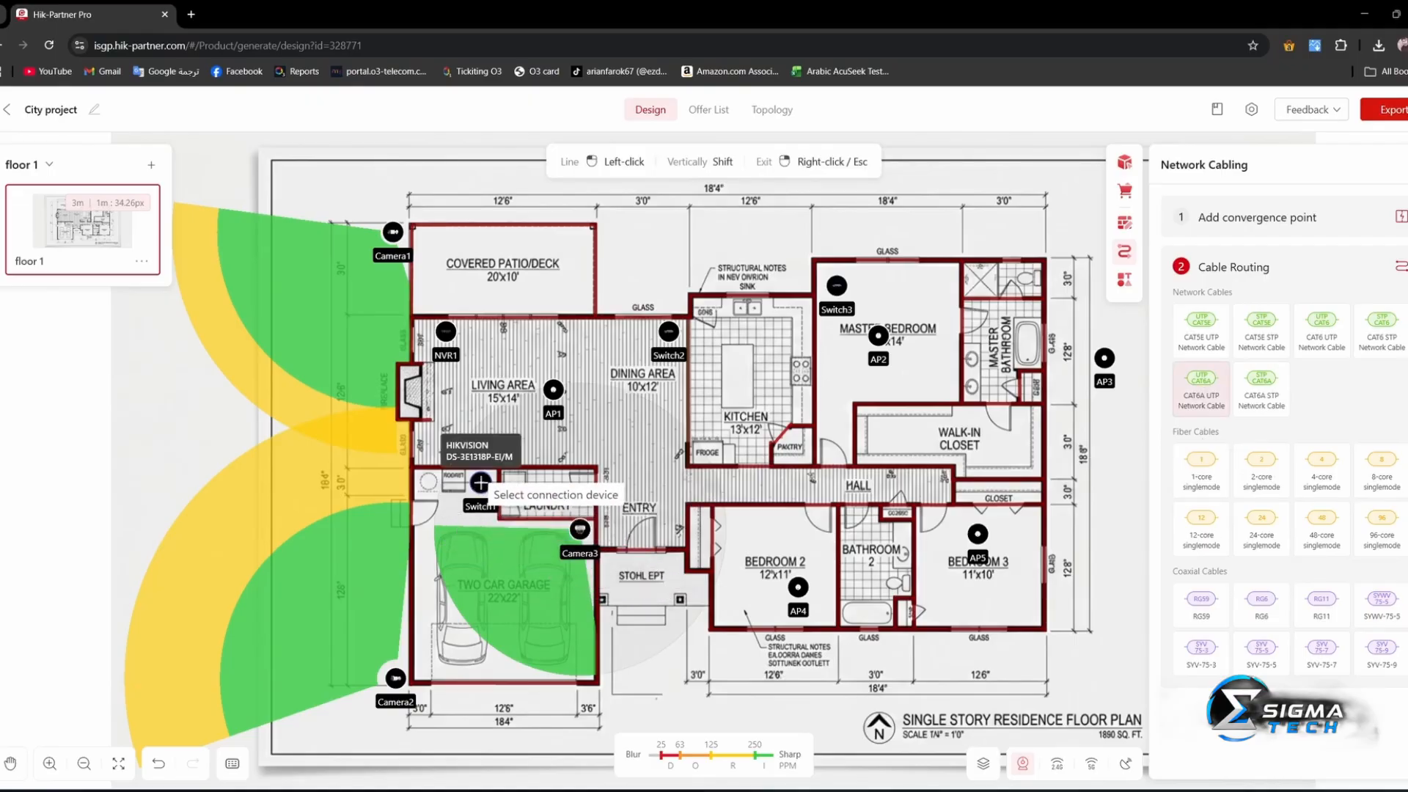
{"action": "left_click", "coordinate": [550, 390]}
{"action": "left_click", "coordinate": [668, 332]}
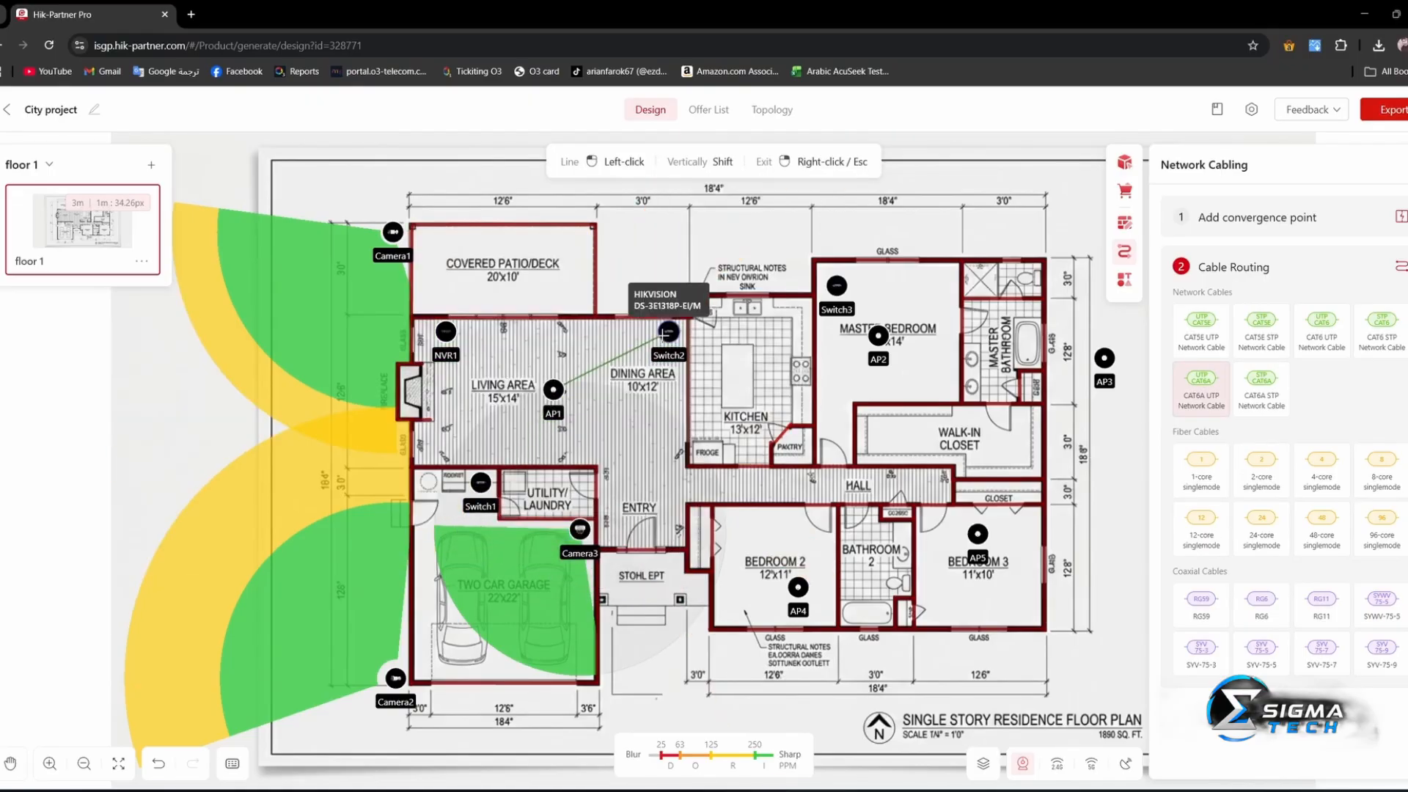
{"action": "left_click", "coordinate": [446, 333]}
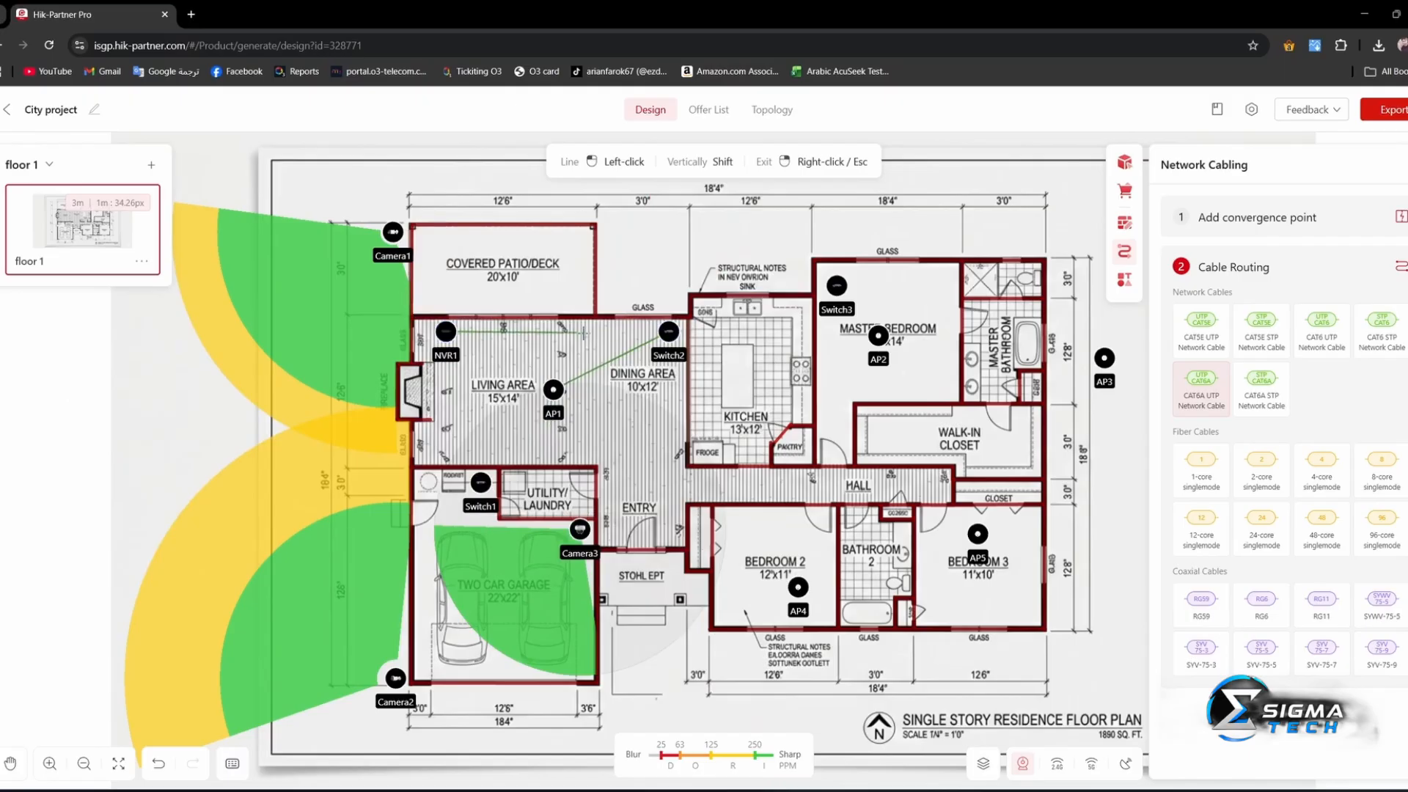
{"action": "left_click", "coordinate": [668, 331]}
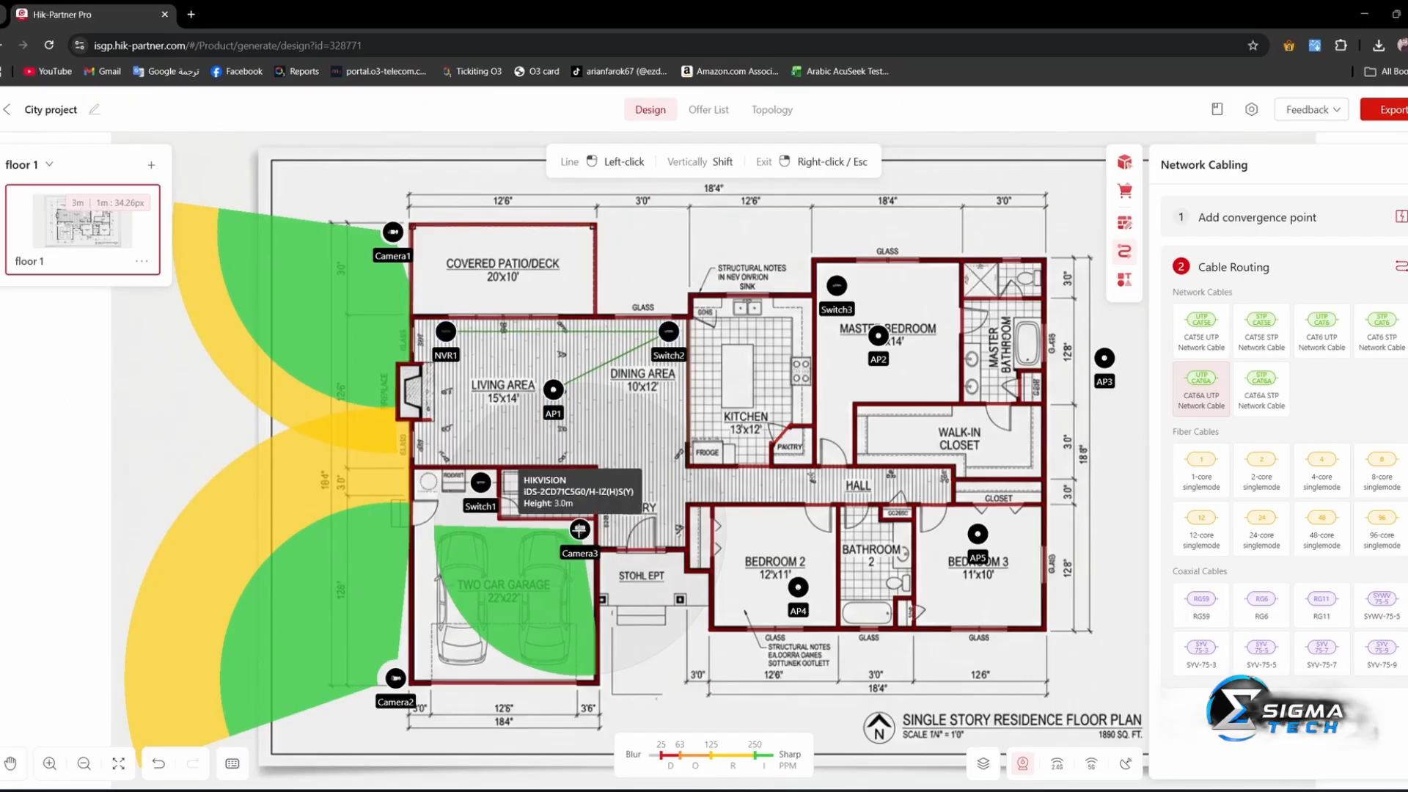
Cable Camera3 and Camera2 to Switch1, Camera1 to Switch2, and AP2 to Switch3 with CAT6A UTP
{"action": "left_click", "coordinate": [579, 529]}
{"action": "left_click", "coordinate": [480, 482]}
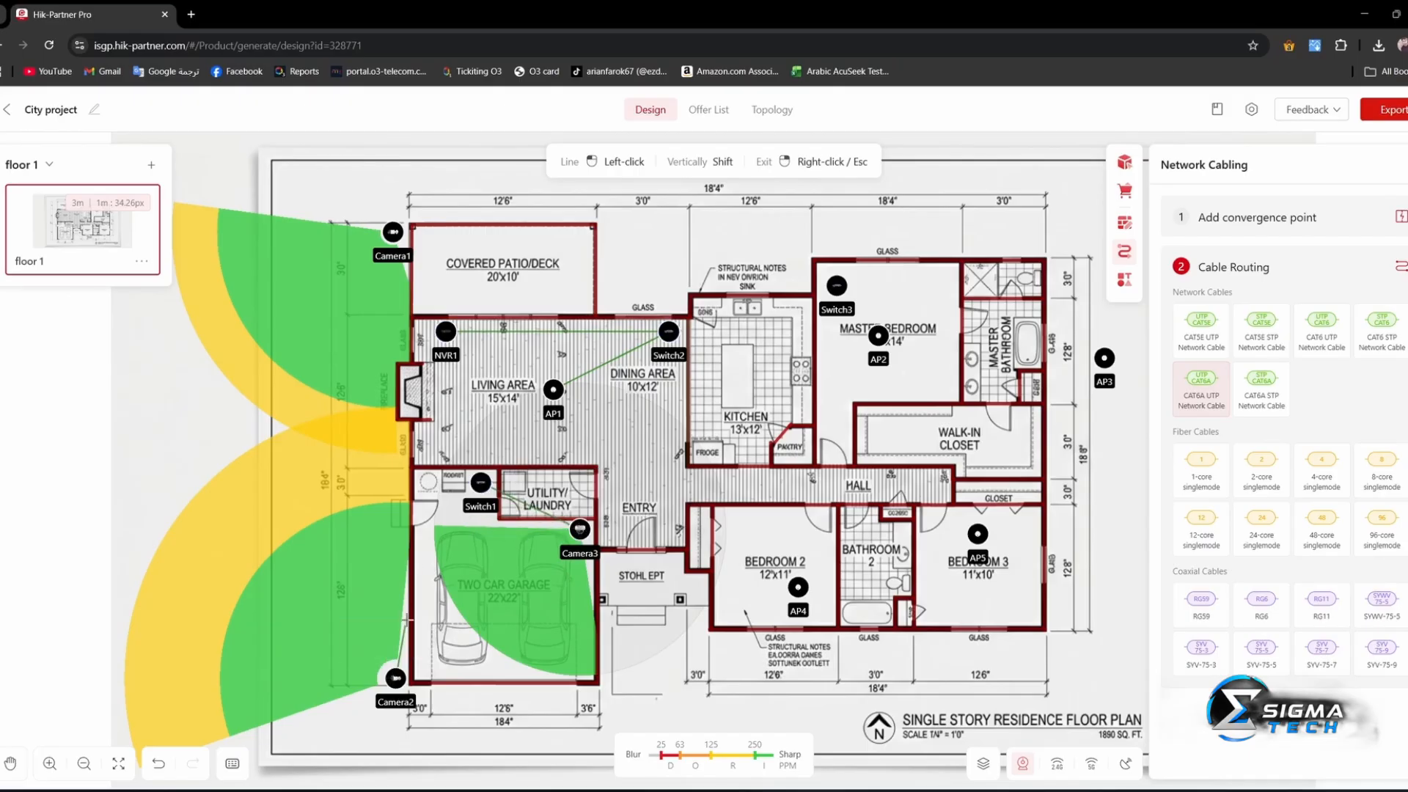
{"action": "left_click", "coordinate": [395, 677]}
{"action": "left_click", "coordinate": [393, 232]}
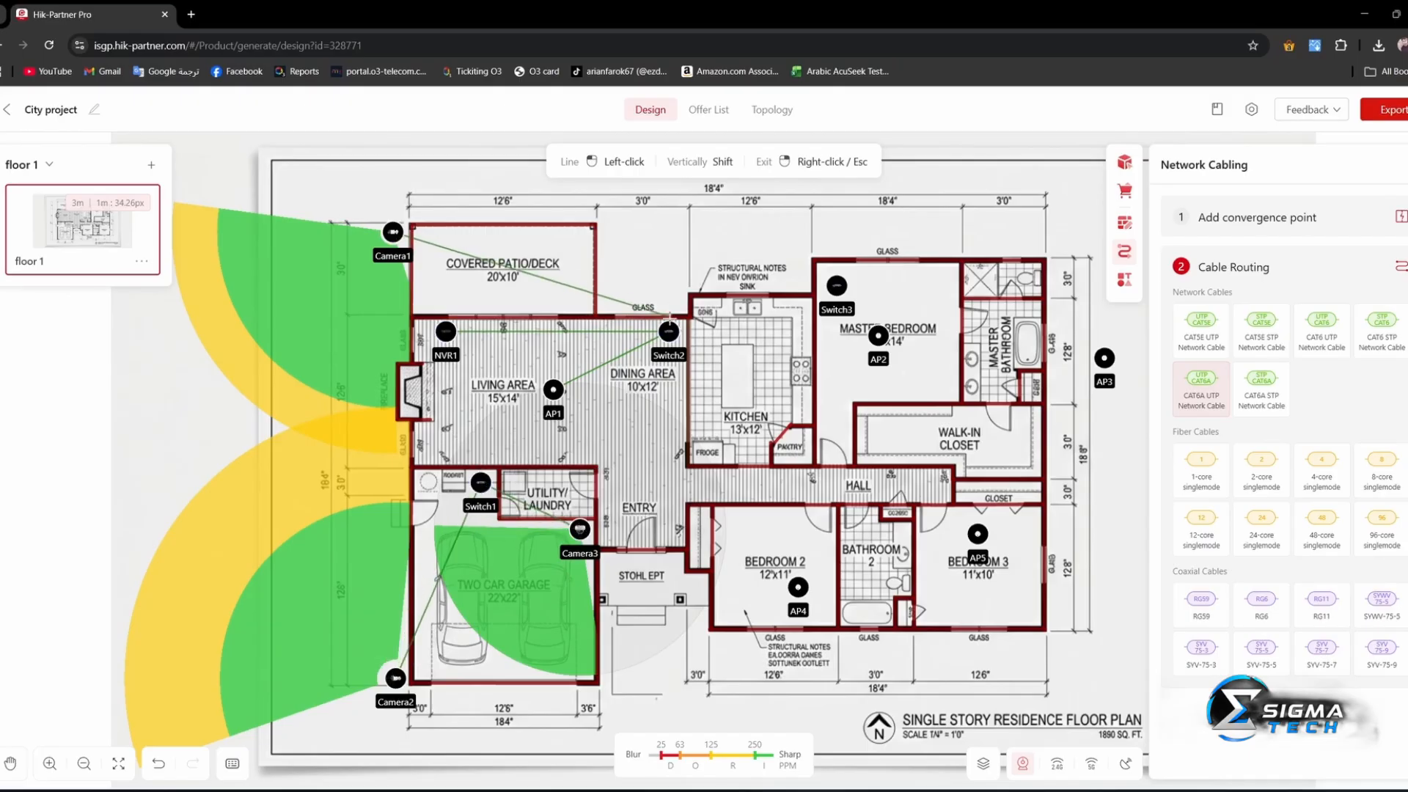
{"action": "left_click", "coordinate": [668, 332]}
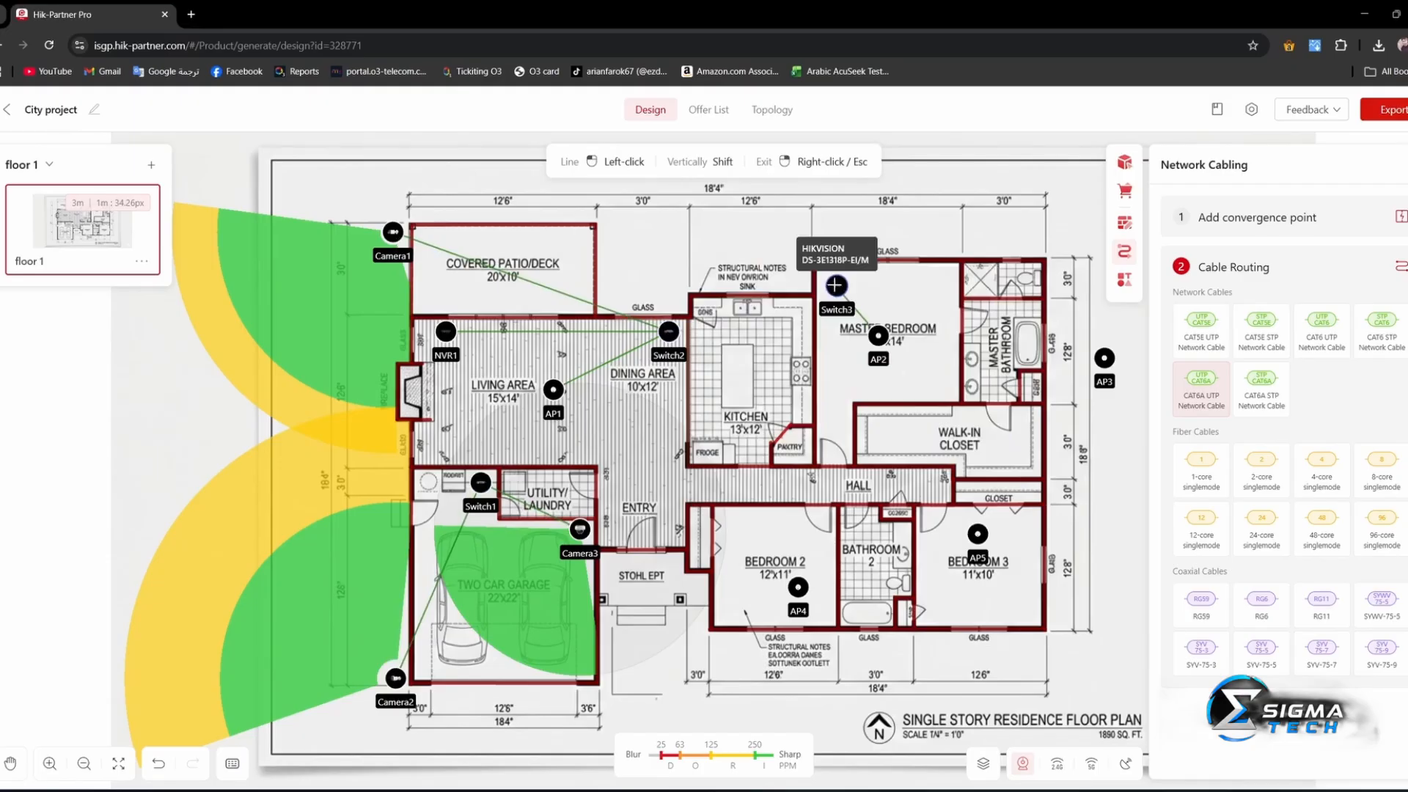
Cable AP4 to Switch2 and AP5 to Switch3, and link Switch1 and Switch3 to Switch2 with CAT6A UTP
{"action": "left_click", "coordinate": [798, 586]}
{"action": "left_click", "coordinate": [669, 331]}
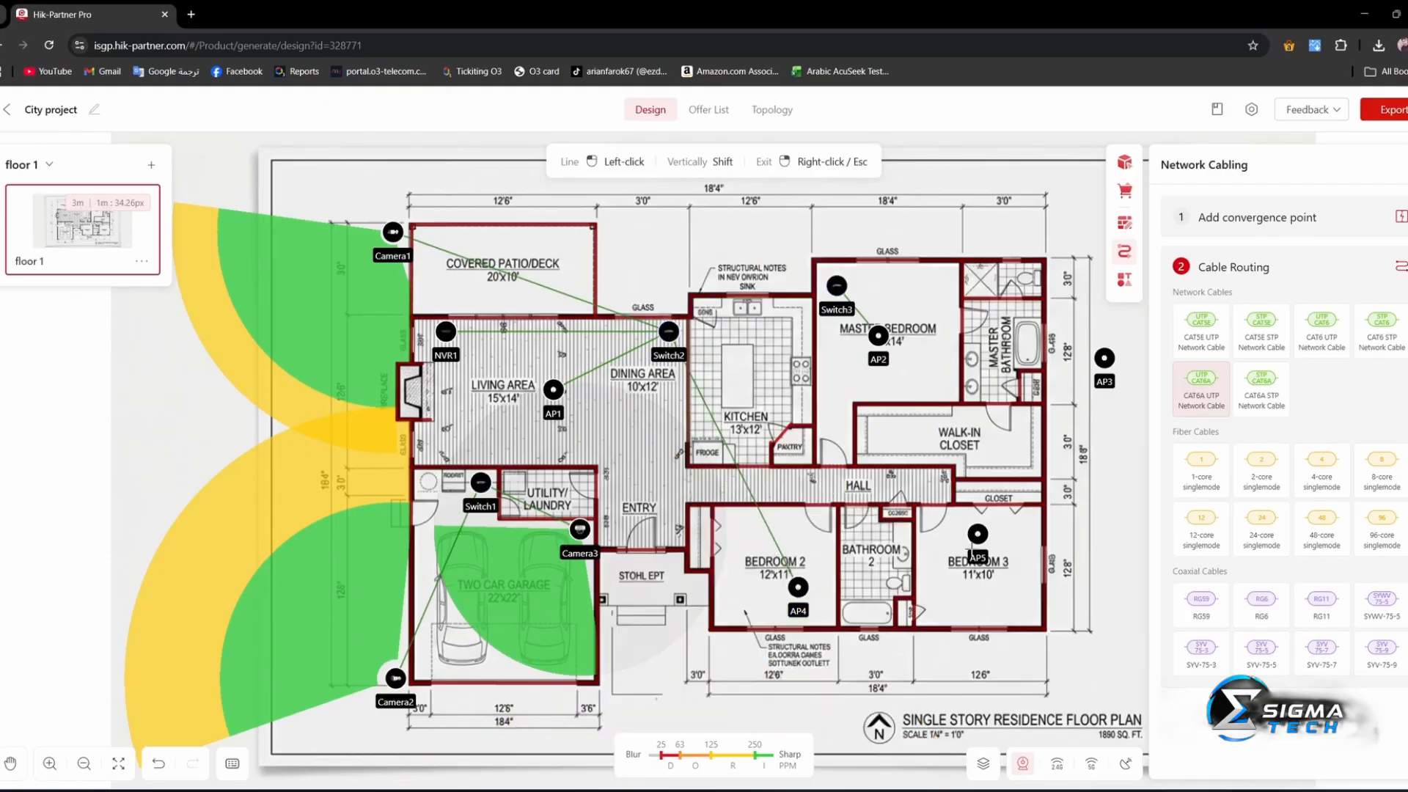
{"action": "left_click", "coordinate": [976, 535]}
{"action": "left_click", "coordinate": [836, 285]}
{"action": "left_click", "coordinate": [836, 286]}
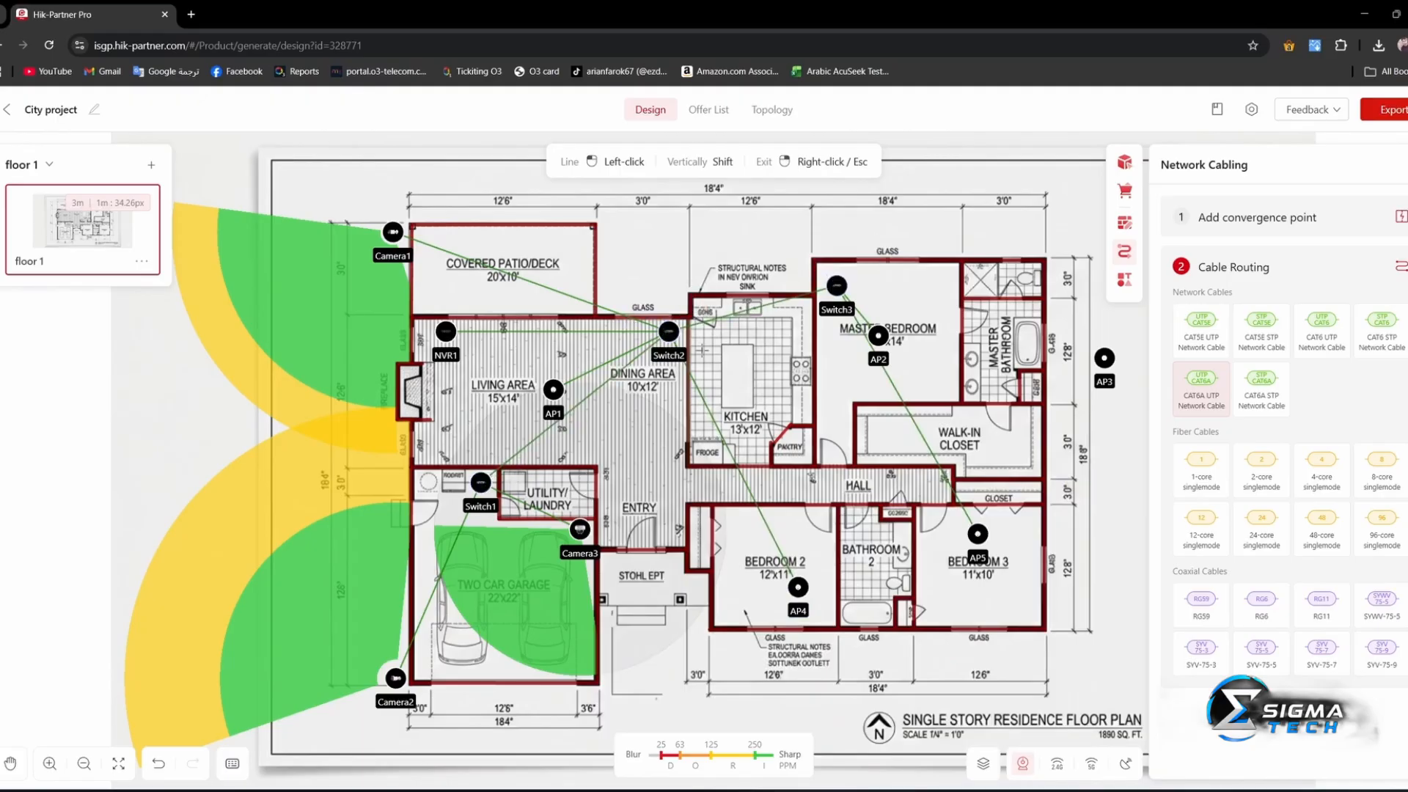
{"action": "right_click", "coordinate": [739, 362]}
Shift Switch2 slightly toward the living area and Switch3 slightly toward the master bedroom's upper corner
{"action": "mouse_move", "coordinate": [669, 332]}
{"action": "left_mouse_down"}
{"action": "mouse_move", "coordinate": [616, 389]}
{"action": "mouse_move", "coordinate": [655, 337]}
{"action": "left_mouse_up"}
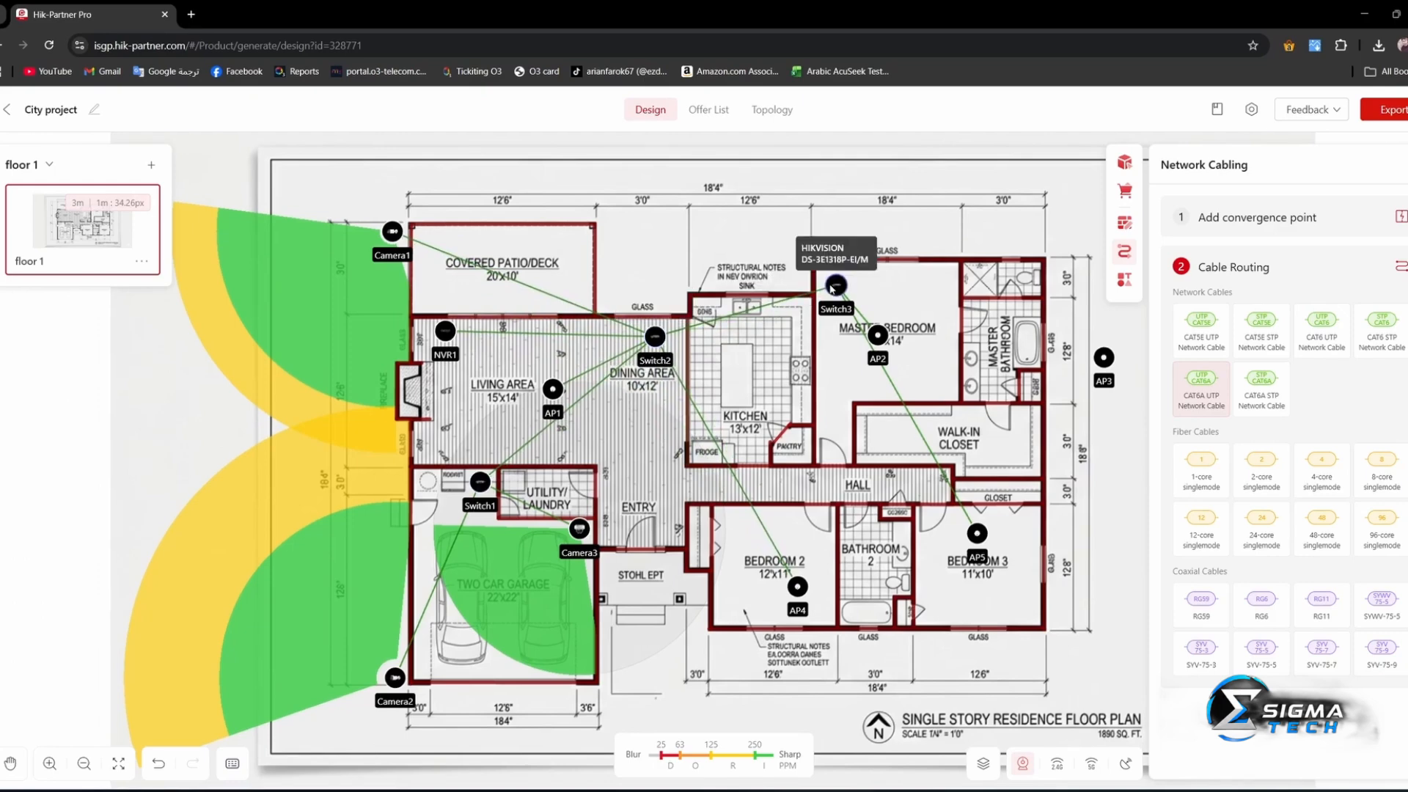
{"action": "mouse_move", "coordinate": [831, 288]}
{"action": "left_mouse_down"}
{"action": "mouse_move", "coordinate": [842, 306]}
{"action": "mouse_move", "coordinate": [823, 282]}
{"action": "left_mouse_up"}
Toggle the camera, WLAN, other-device and cable layers off and on again to examine each on the plan
{"action": "left_click", "coordinate": [983, 764]}
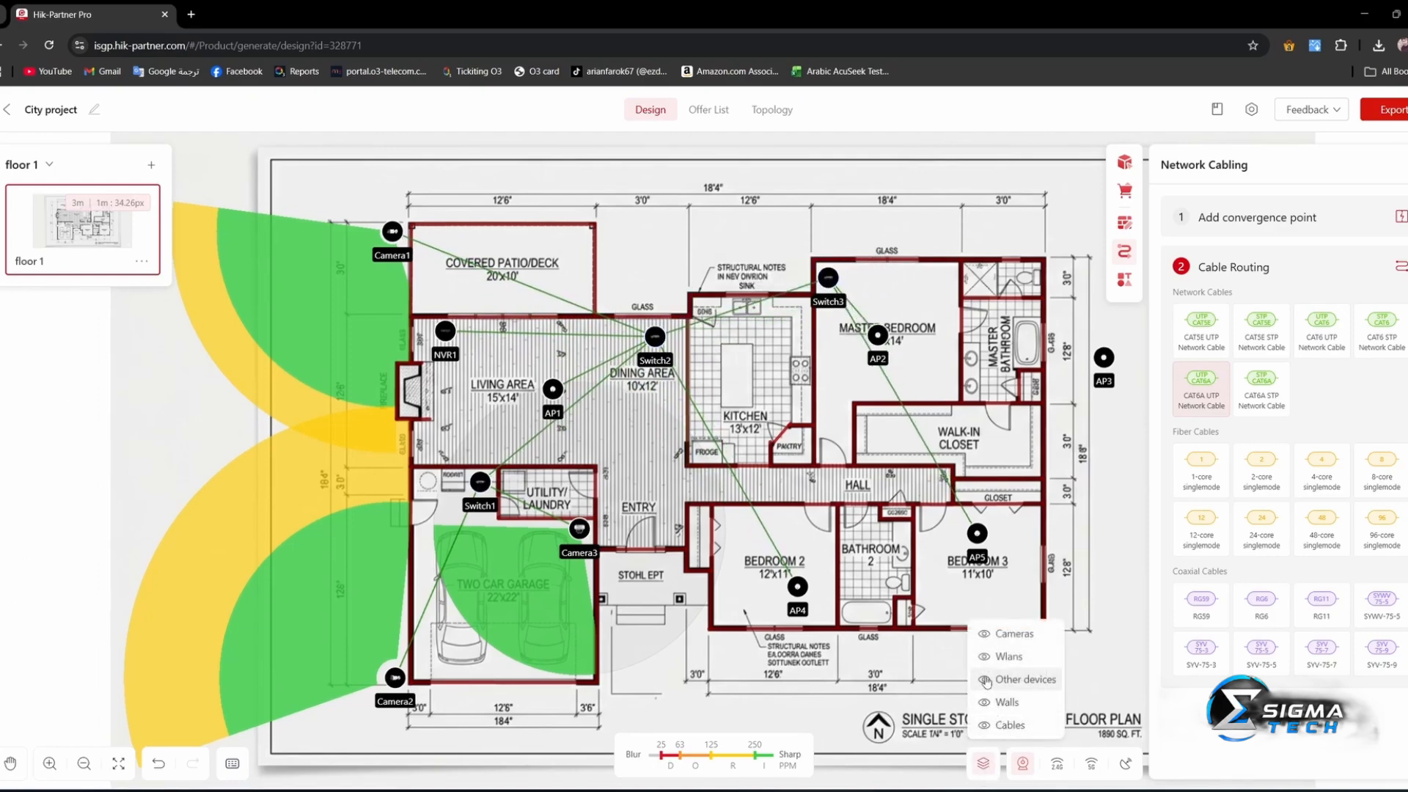
{"action": "left_click", "coordinate": [990, 636]}
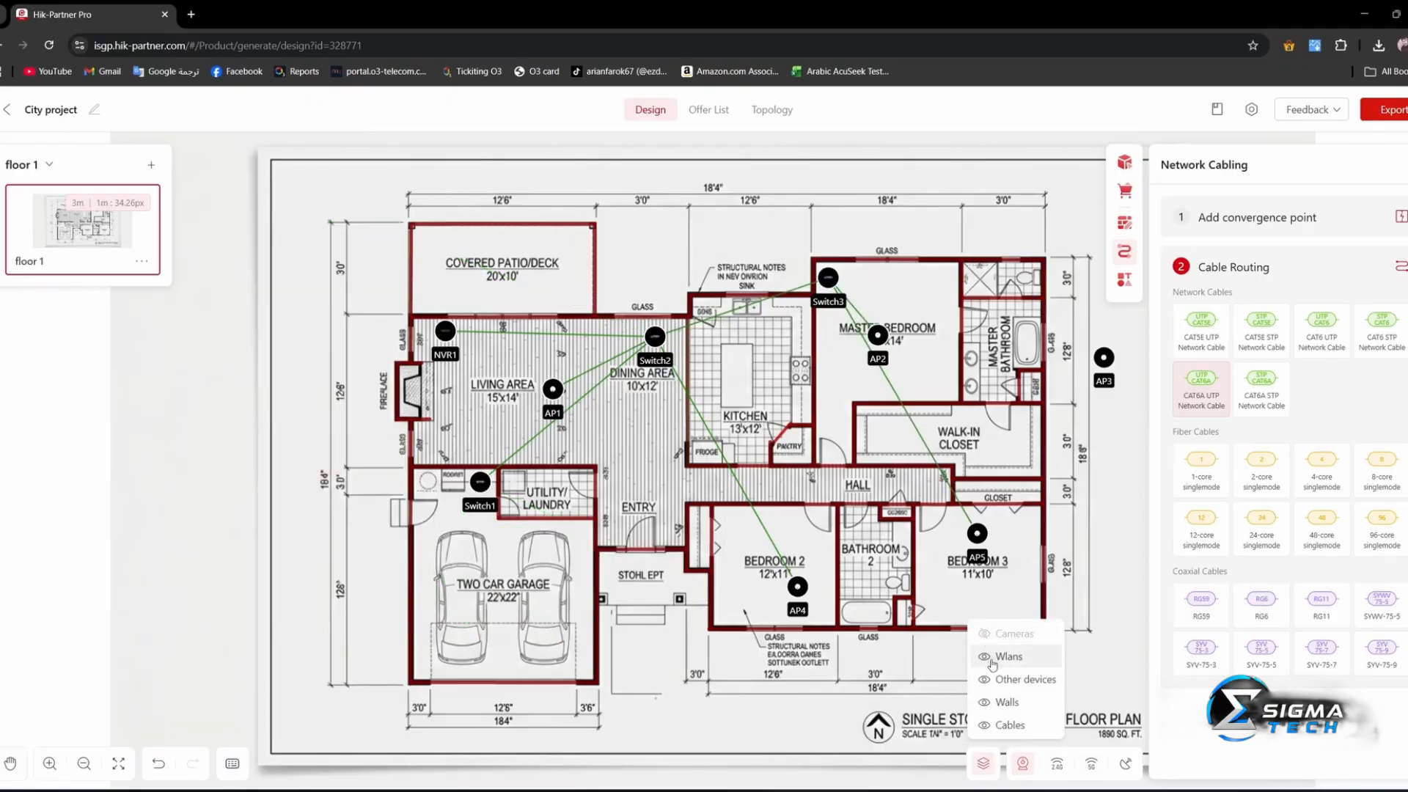
{"action": "left_click", "coordinate": [992, 660]}
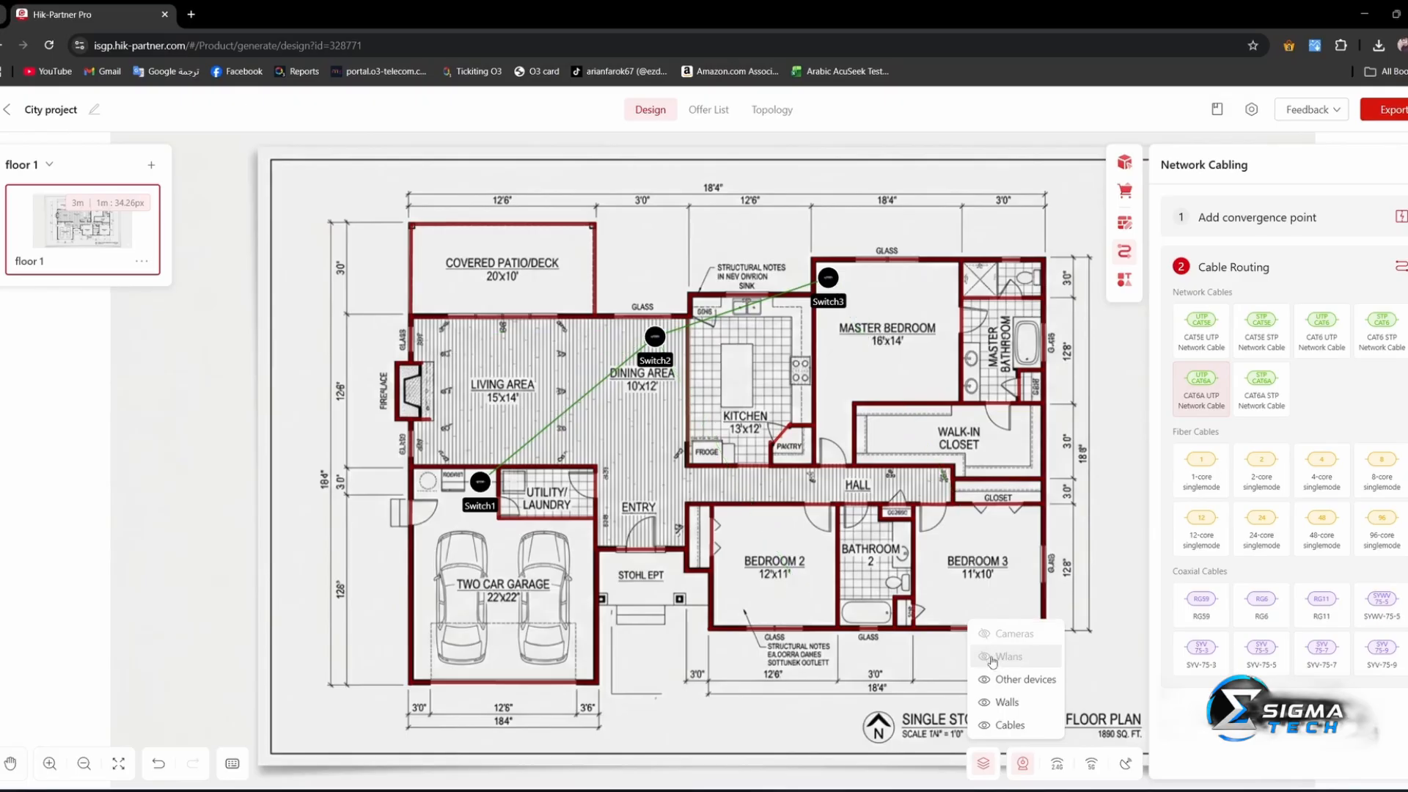
{"action": "left_click", "coordinate": [1002, 702]}
{"action": "left_click", "coordinate": [1004, 702]}
{"action": "left_click", "coordinate": [992, 657]}
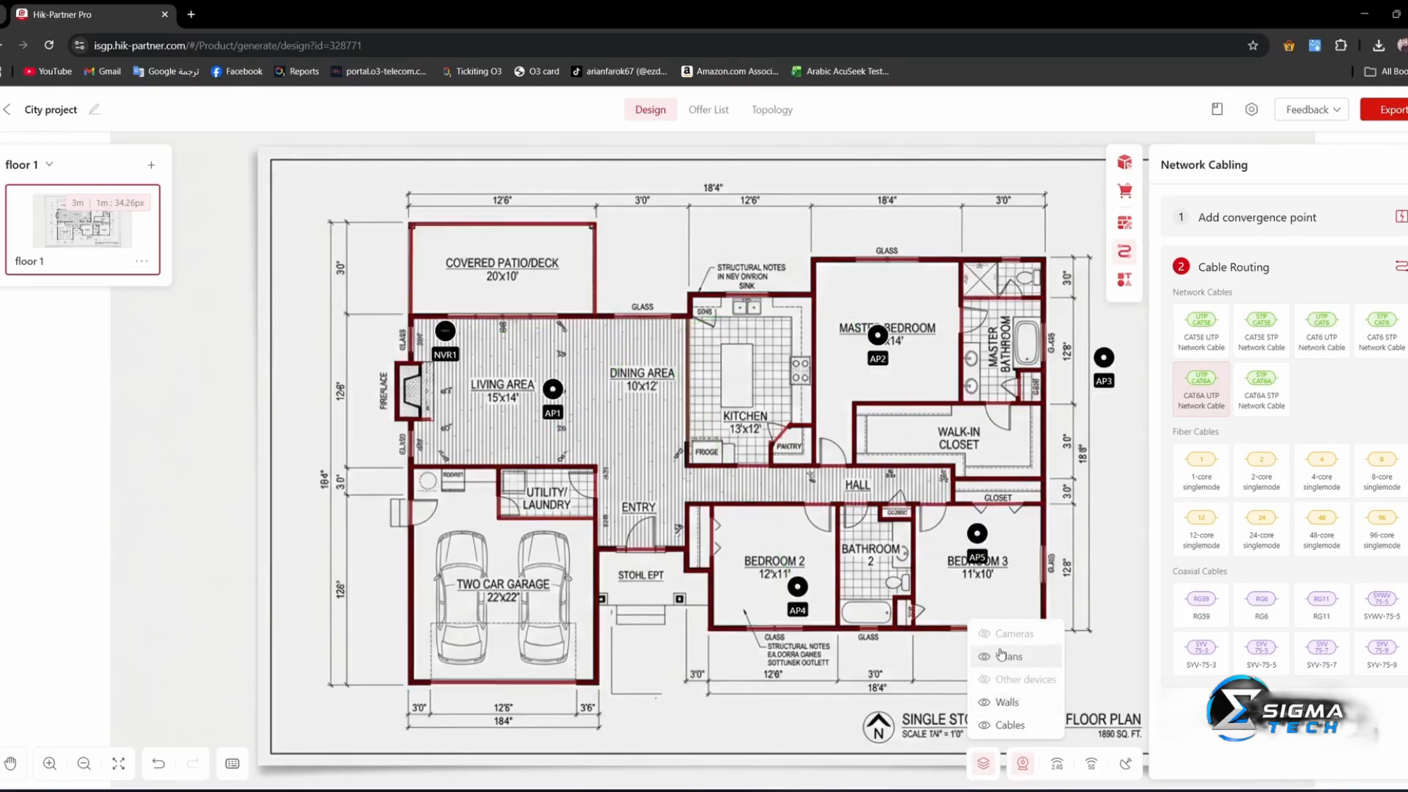
{"action": "left_click", "coordinate": [992, 634]}
{"action": "left_click", "coordinate": [986, 729]}
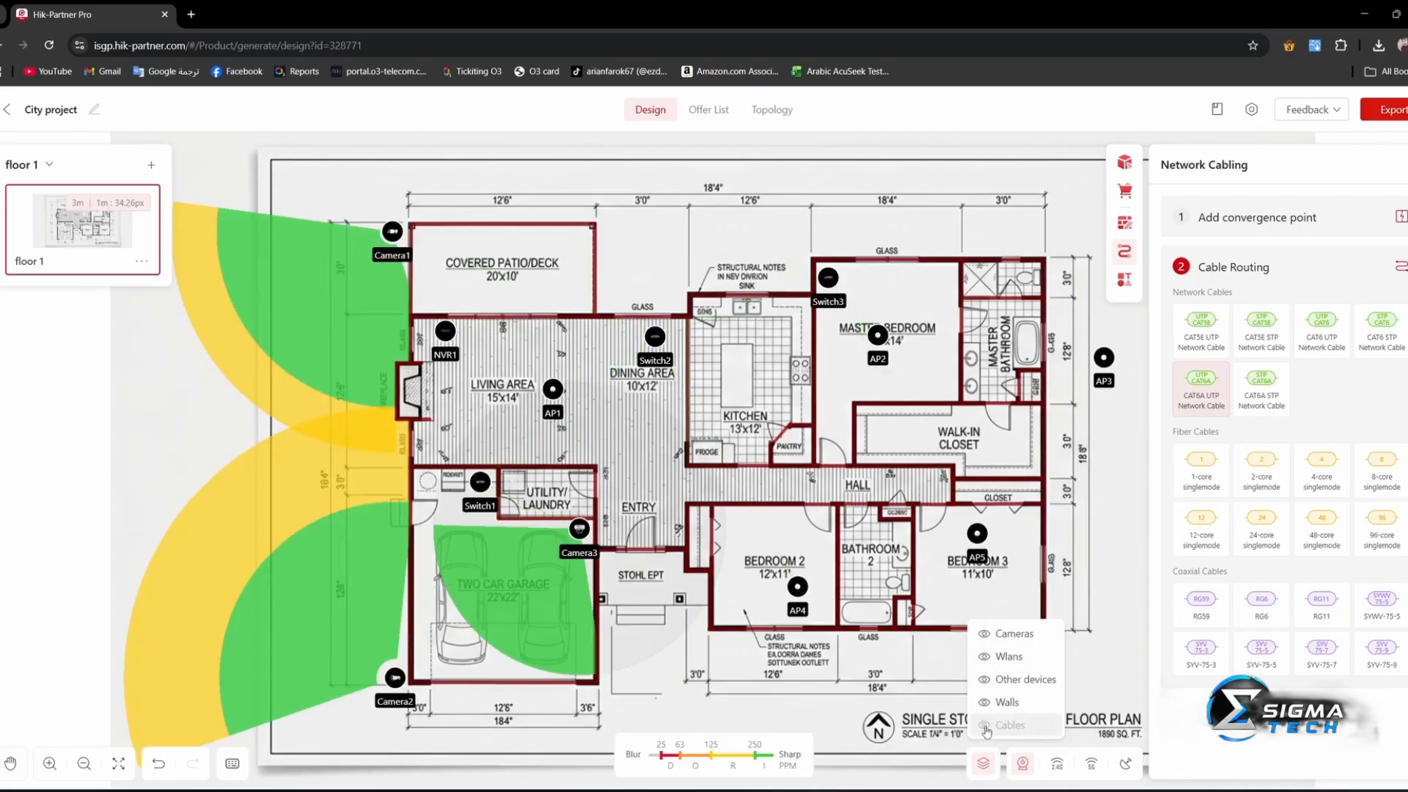
{"action": "left_click", "coordinate": [986, 728]}
{"action": "right_click", "coordinate": [1115, 550]}
{"action": "left_click", "coordinate": [1114, 492]}
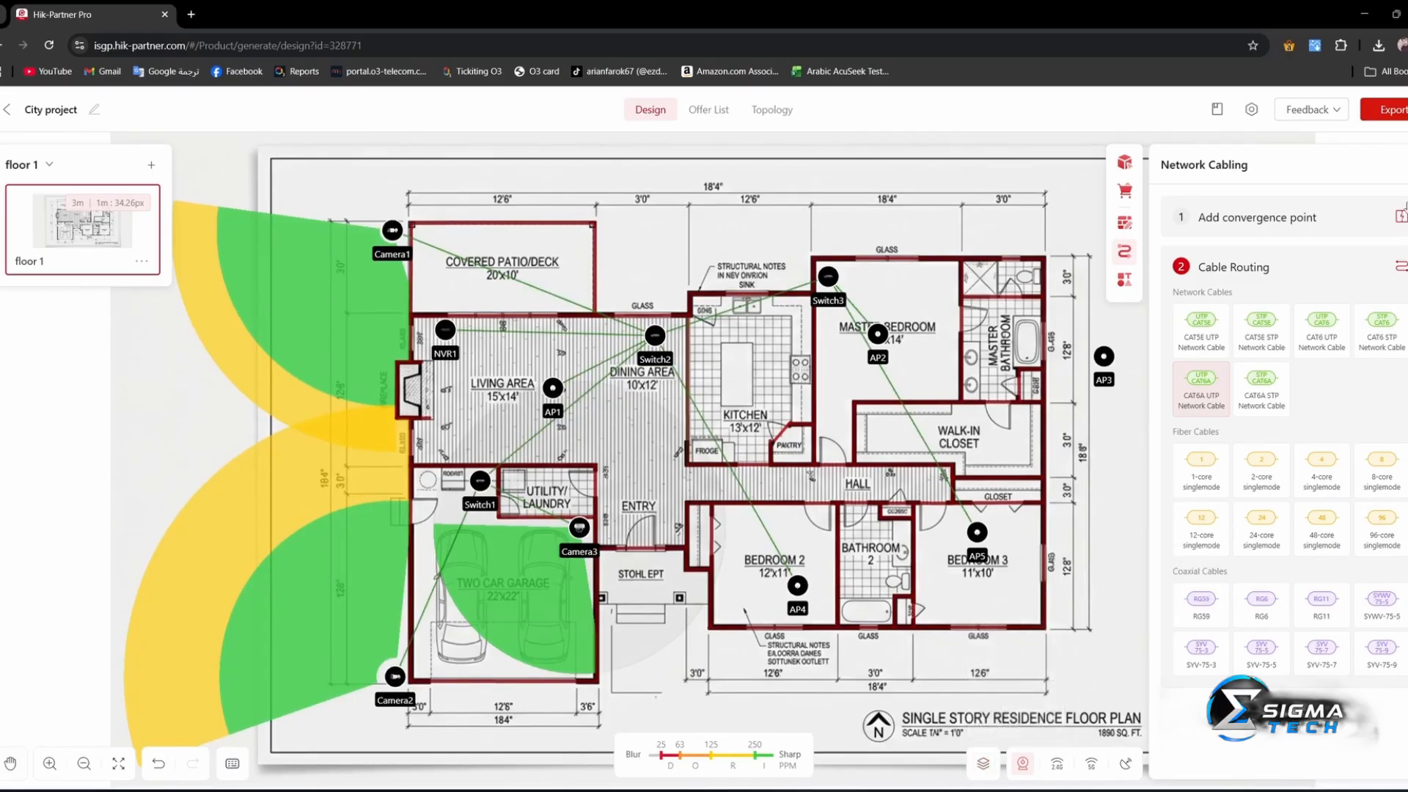
Close the network cabling options and nudge Switch2 slightly upward in the dining area
{"action": "left_click", "coordinate": [1406, 169]}
{"action": "mouse_move", "coordinate": [655, 336]}
{"action": "left_mouse_down"}
{"action": "mouse_move", "coordinate": [671, 433]}
{"action": "mouse_move", "coordinate": [654, 333]}
{"action": "left_mouse_up"}
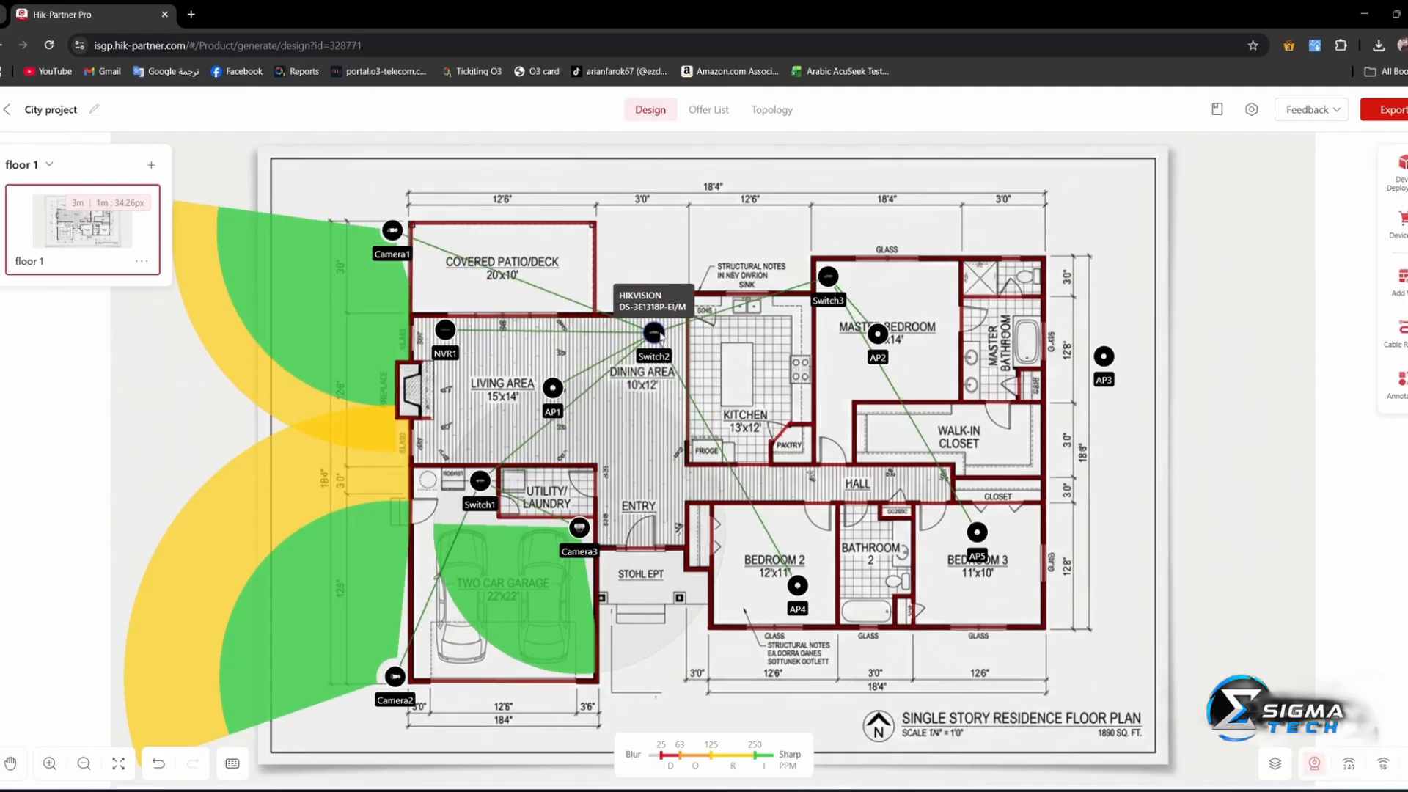
Add a text annotation reading "test" in the master bedroom just below AP2
{"action": "left_click", "coordinate": [1399, 380]}
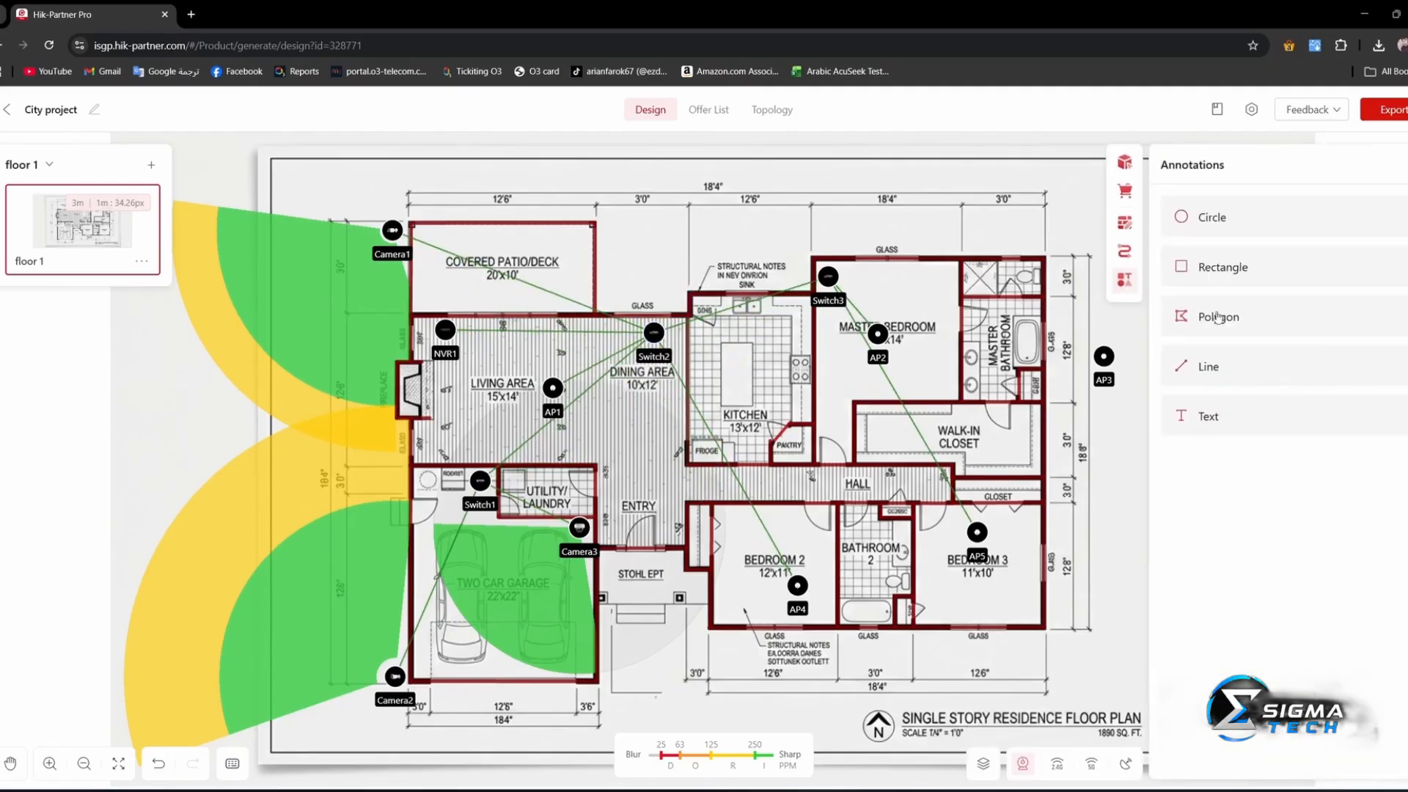
{"action": "left_click", "coordinate": [1204, 415]}
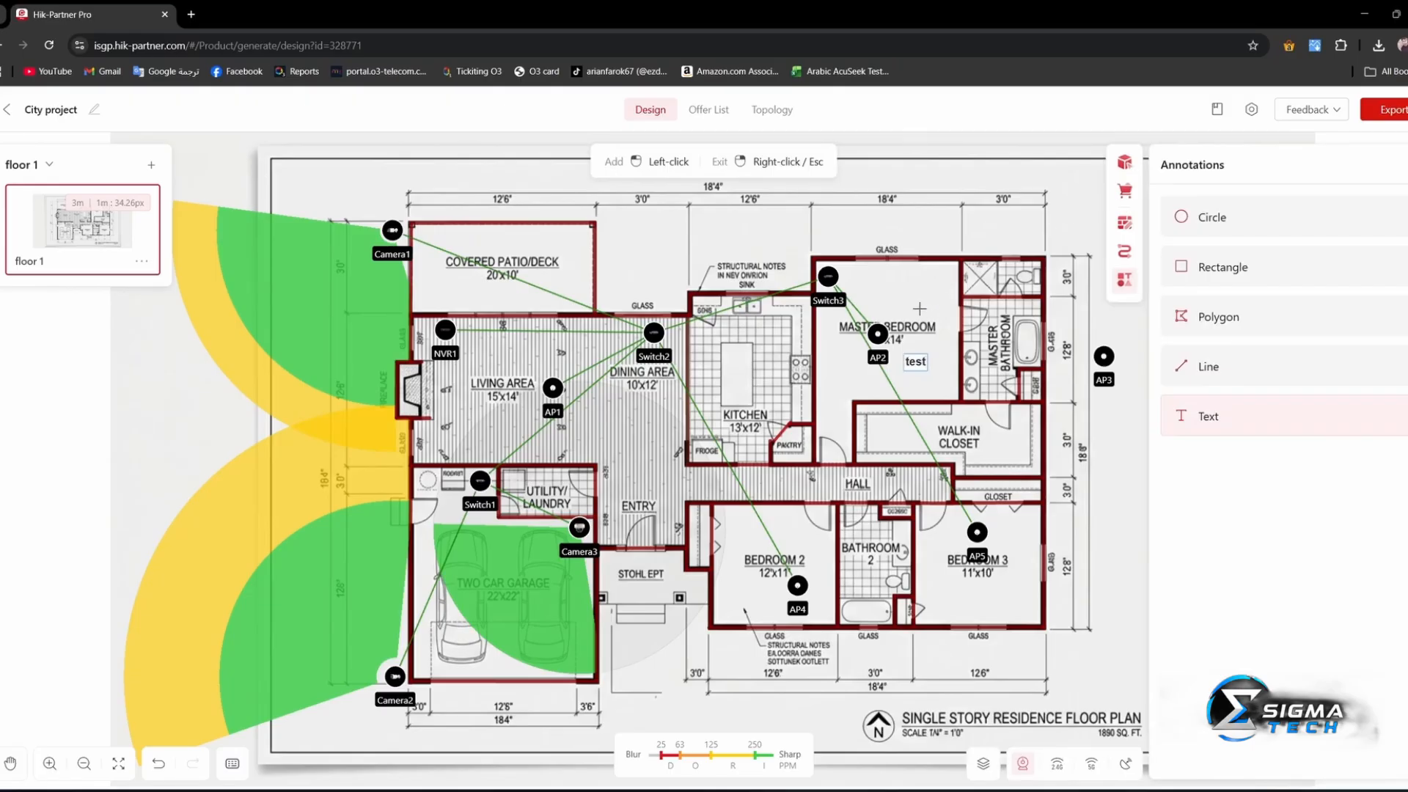
{"action": "right_click", "coordinate": [919, 308]}
Clear the text of the "test" annotation in the master bedroom
{"action": "left_click", "coordinate": [915, 364]}
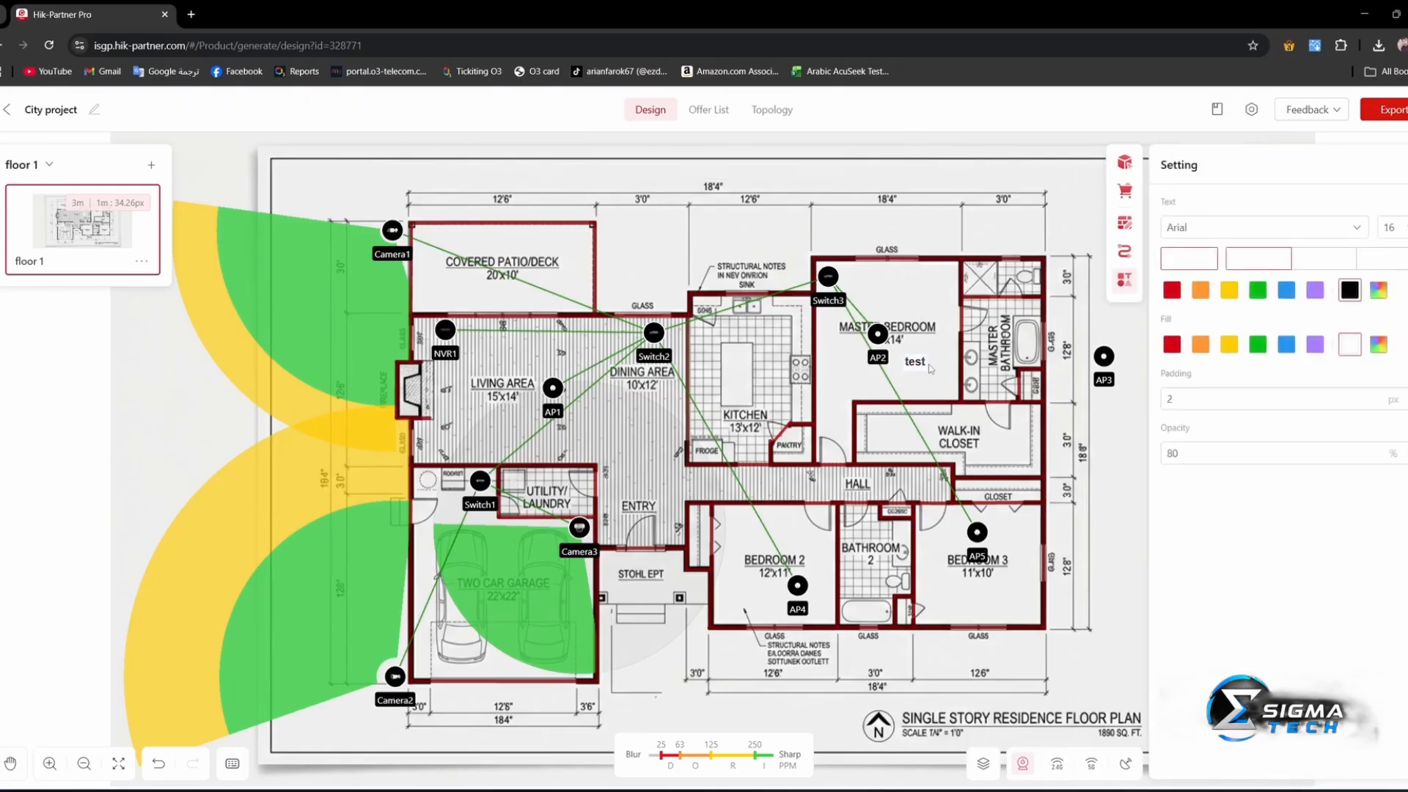
{"action": "left_click", "coordinate": [915, 361]}
{"action": "key", "text": "BackSpace"}
{"action": "right_click", "coordinate": [929, 345]}
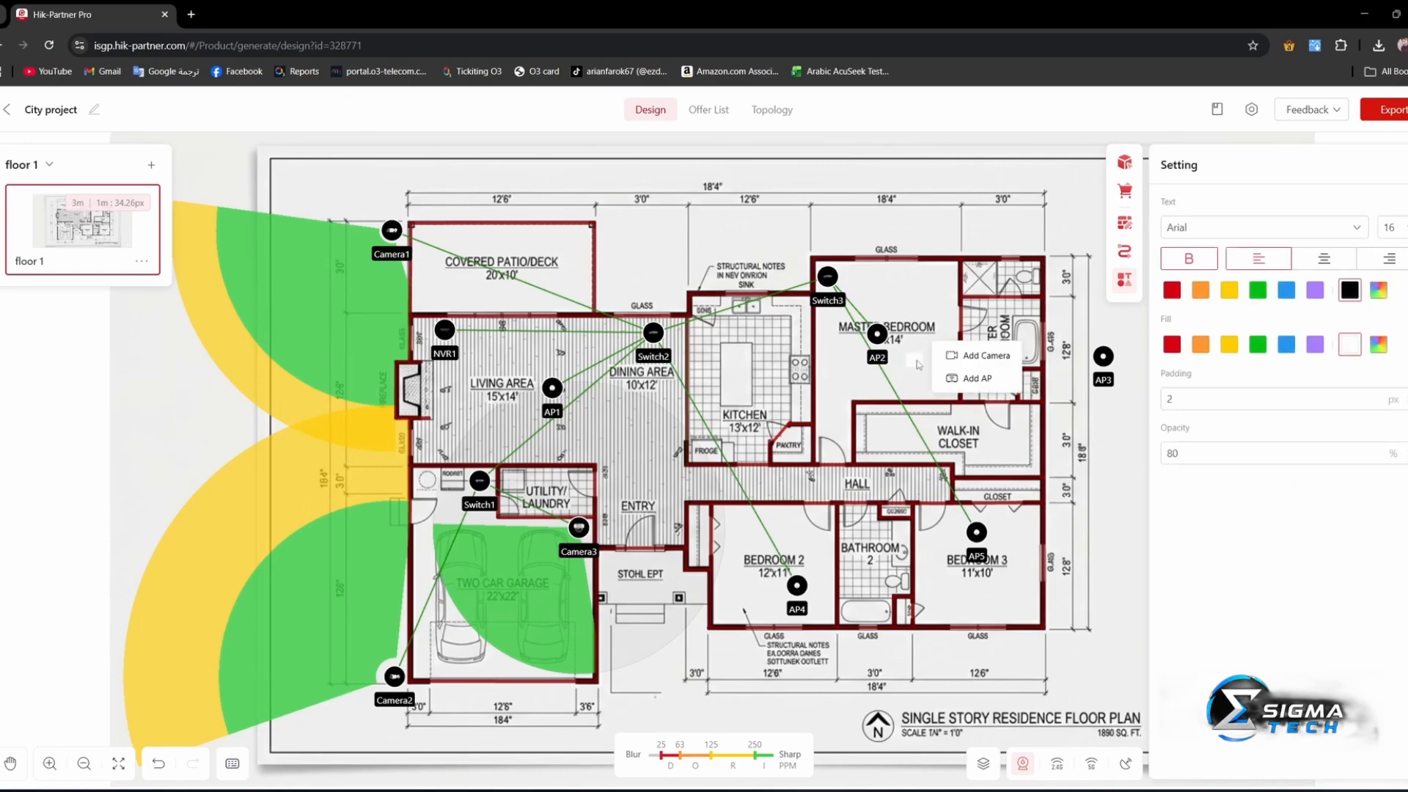
{"action": "left_click", "coordinate": [914, 349]}
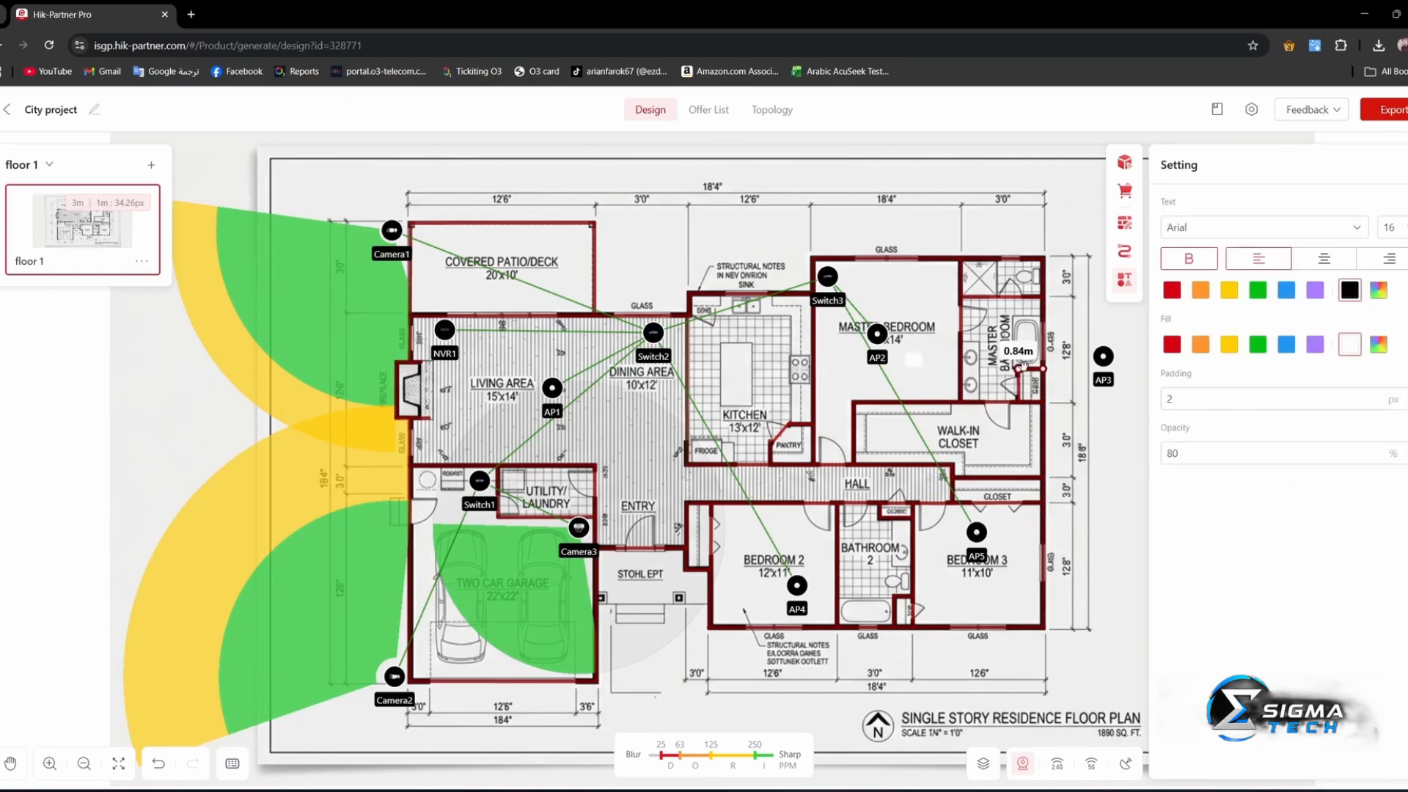
Review the cabling and wall tools, the project's device list and the camera product categories
{"action": "left_click", "coordinate": [1132, 224]}
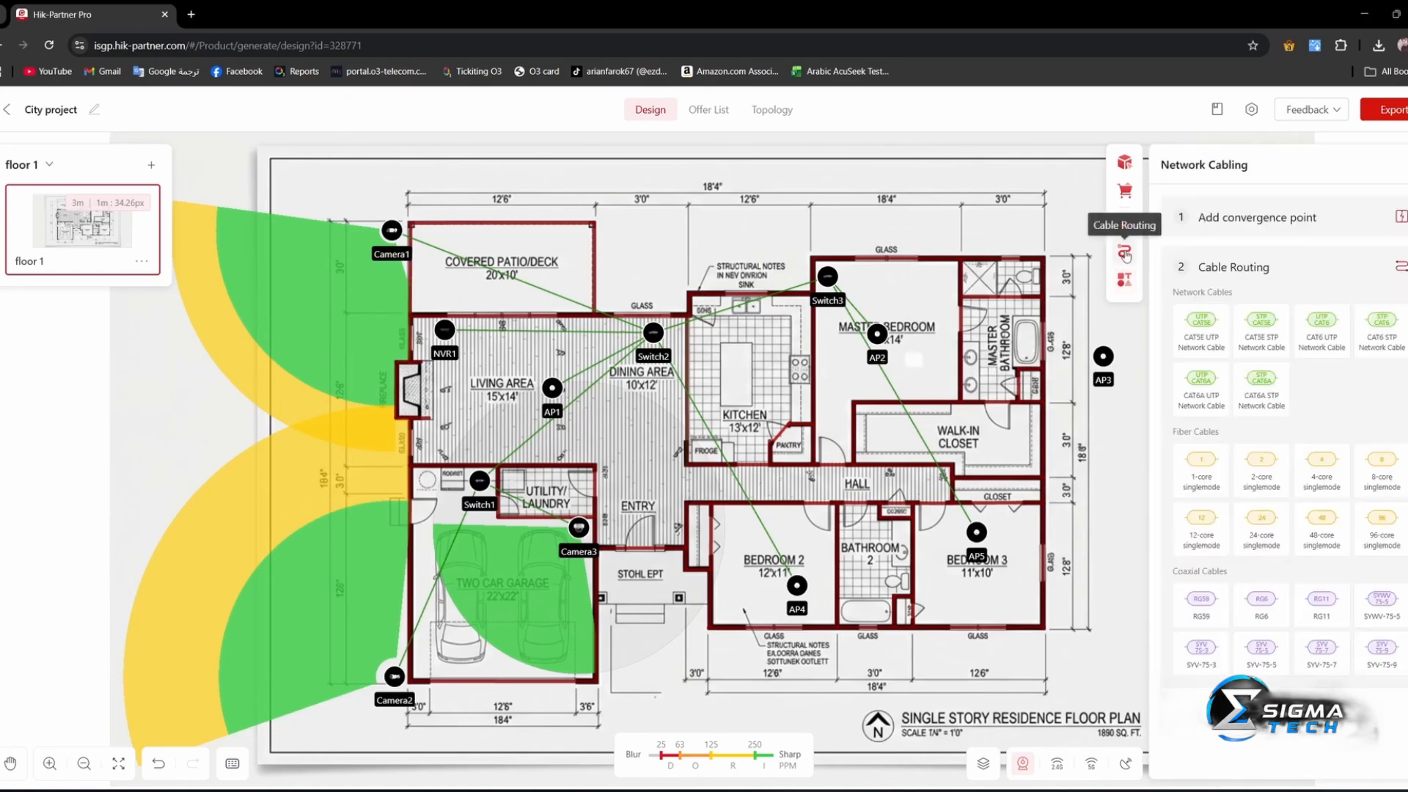
{"action": "left_click", "coordinate": [1130, 226]}
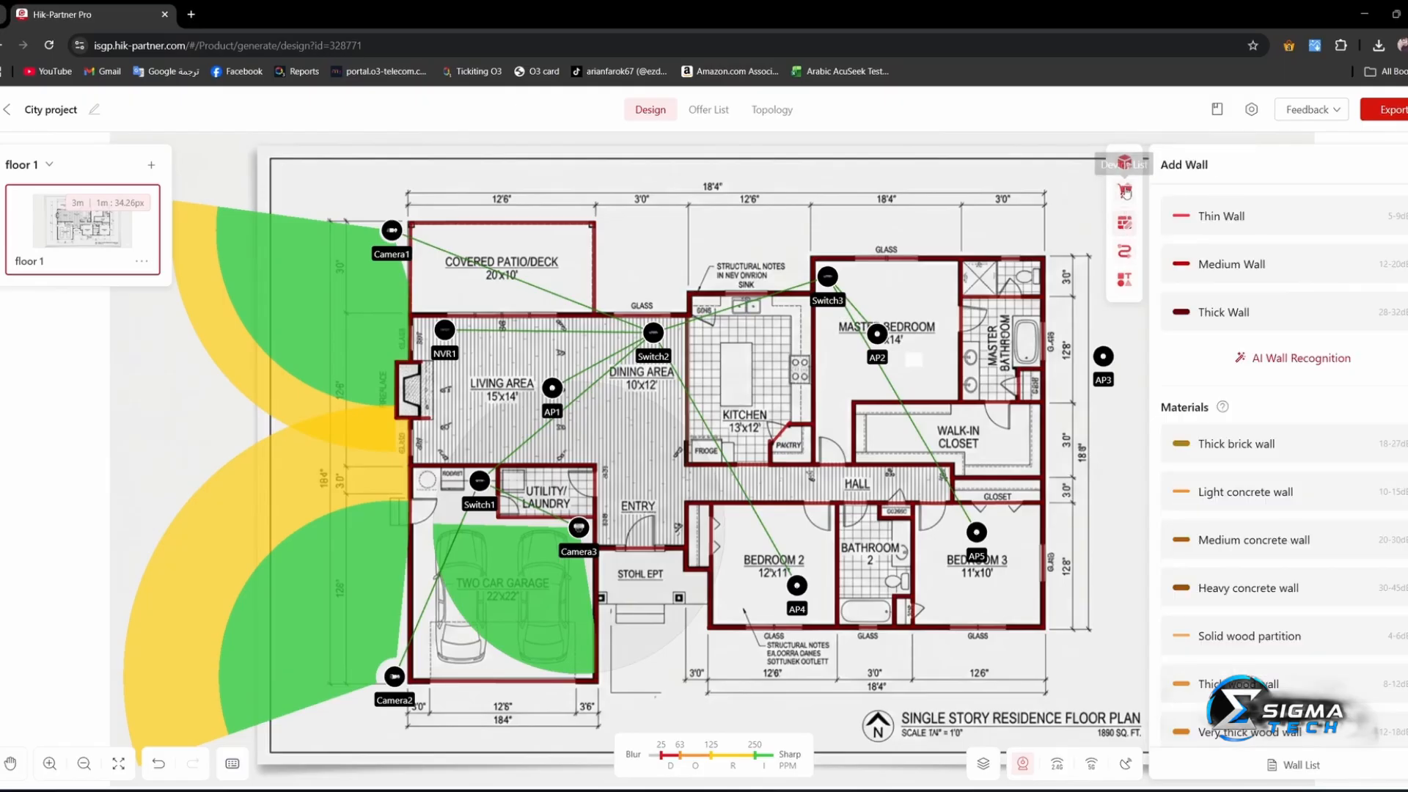
{"action": "left_click", "coordinate": [1125, 163]}
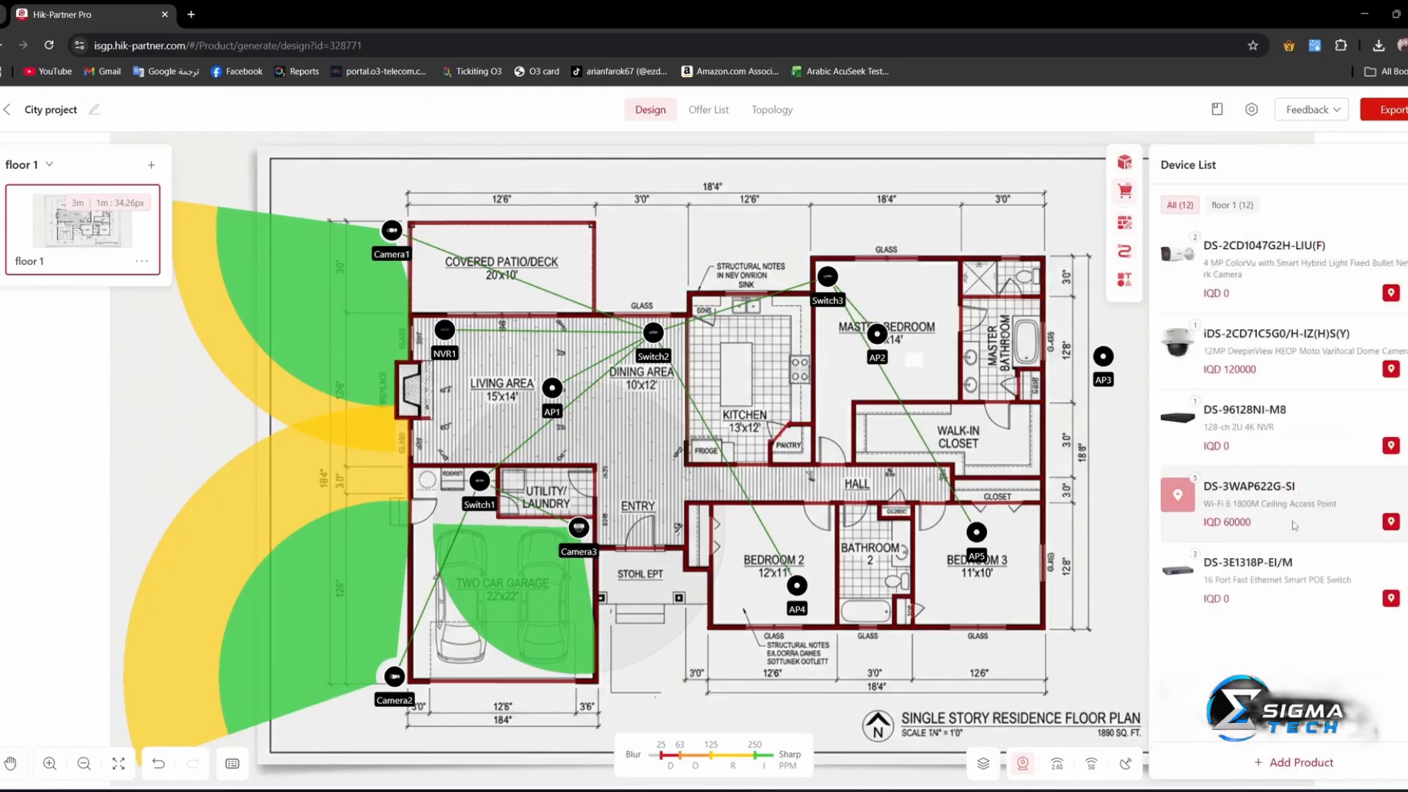
{"action": "left_click", "coordinate": [1125, 162]}
{"action": "left_click", "coordinate": [1263, 310]}
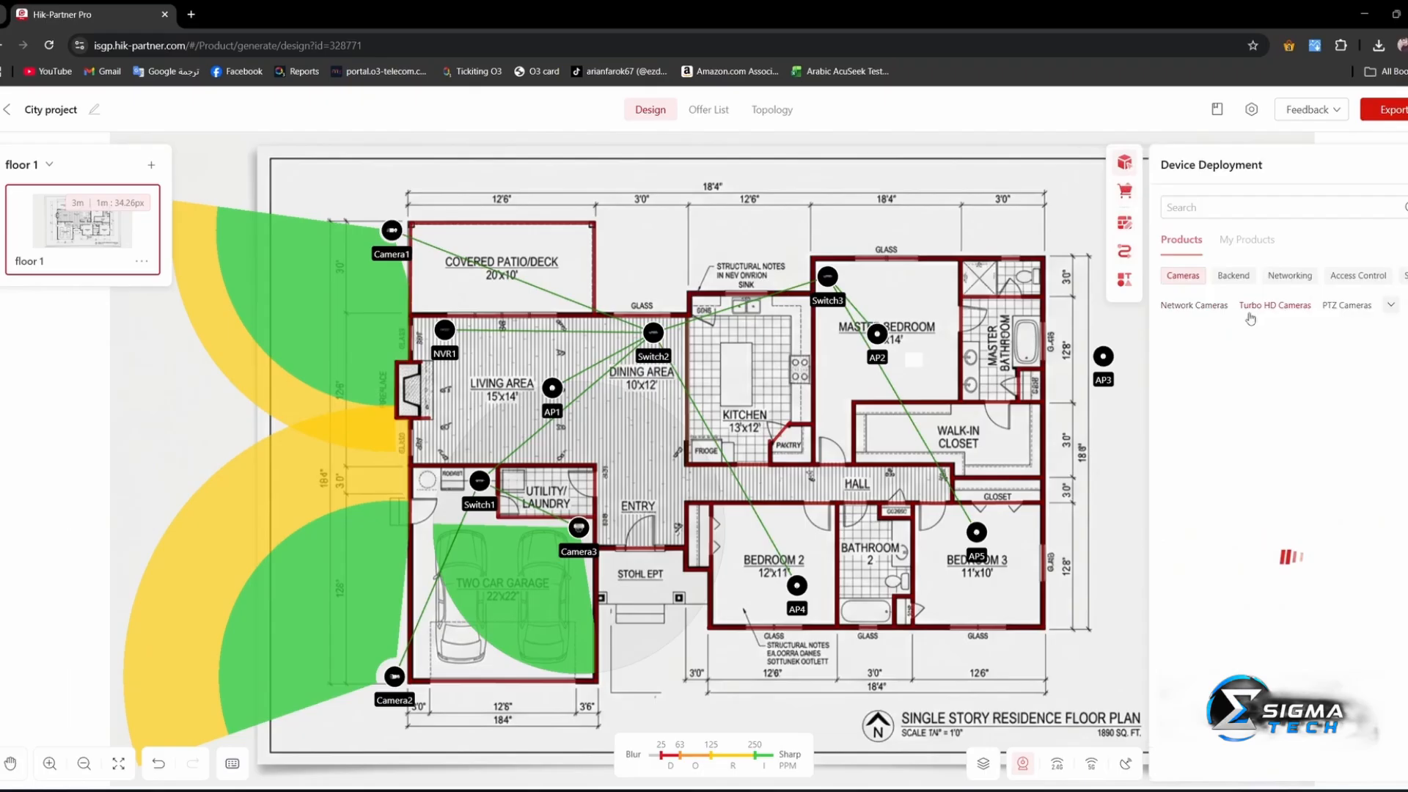
{"action": "left_click", "coordinate": [1391, 305]}
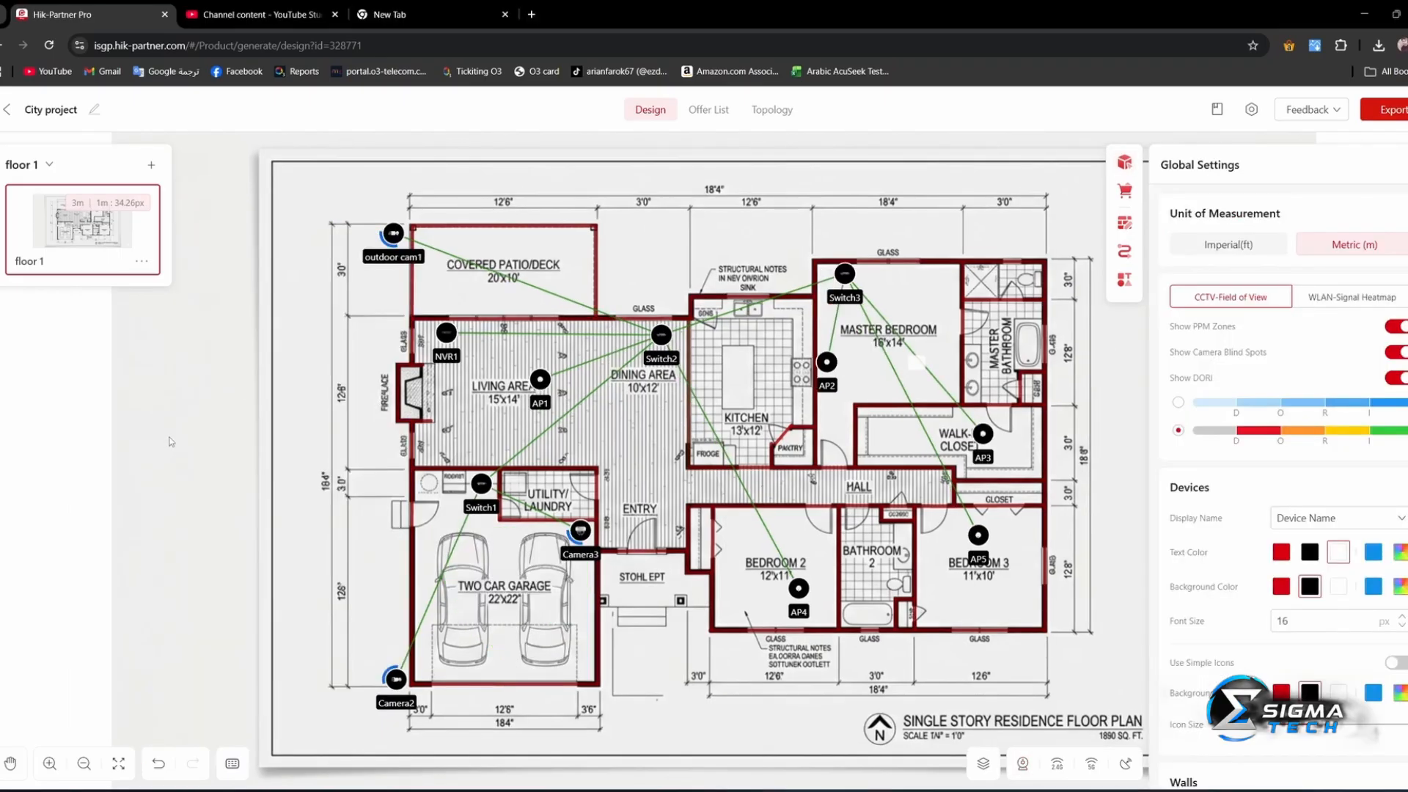
Draw a four-segment zigzag thick brick wall outside the house near the fireplace, with a first segment about 4.2 m long
{"action": "left_click", "coordinate": [152, 166]}
{"action": "left_click", "coordinate": [1124, 246]}
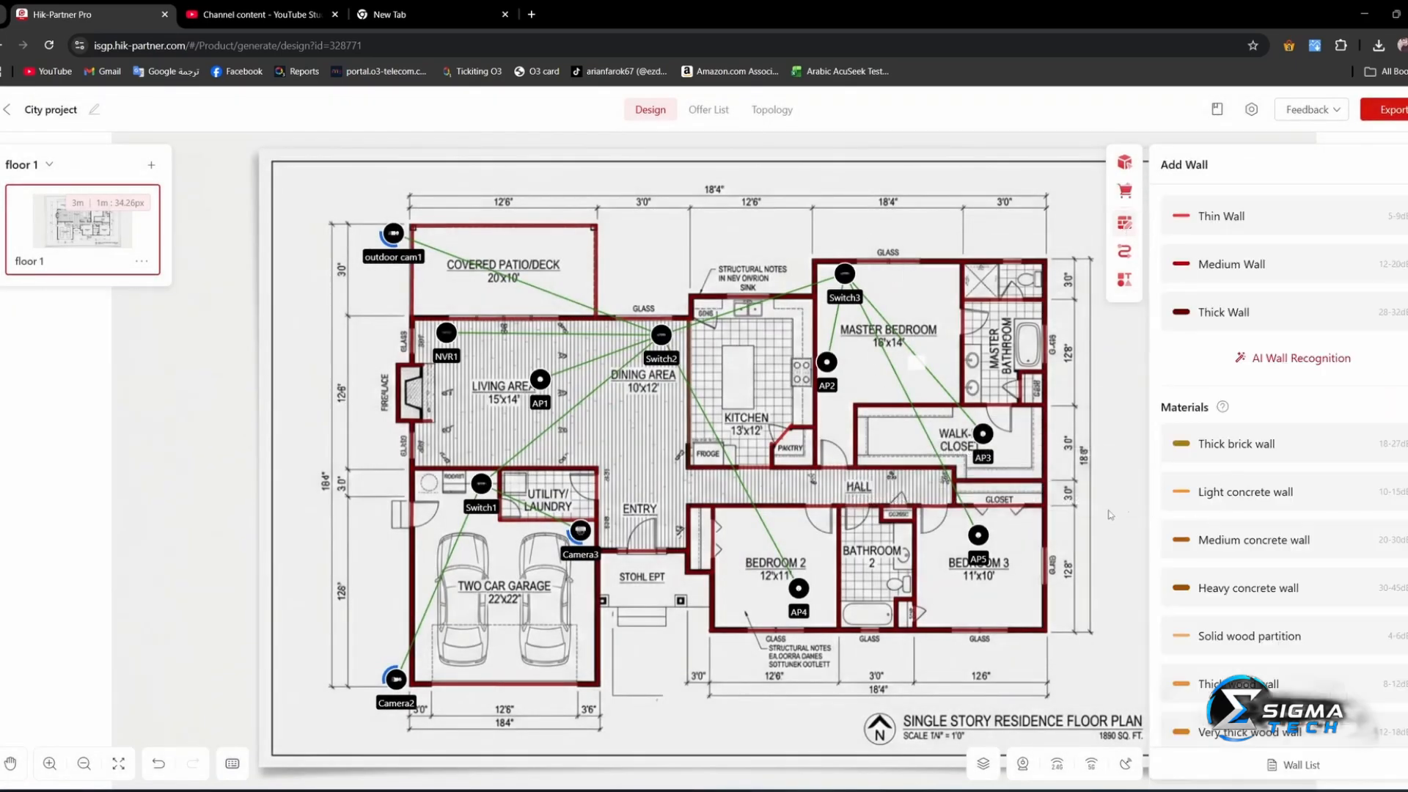
{"action": "left_click", "coordinate": [1203, 449]}
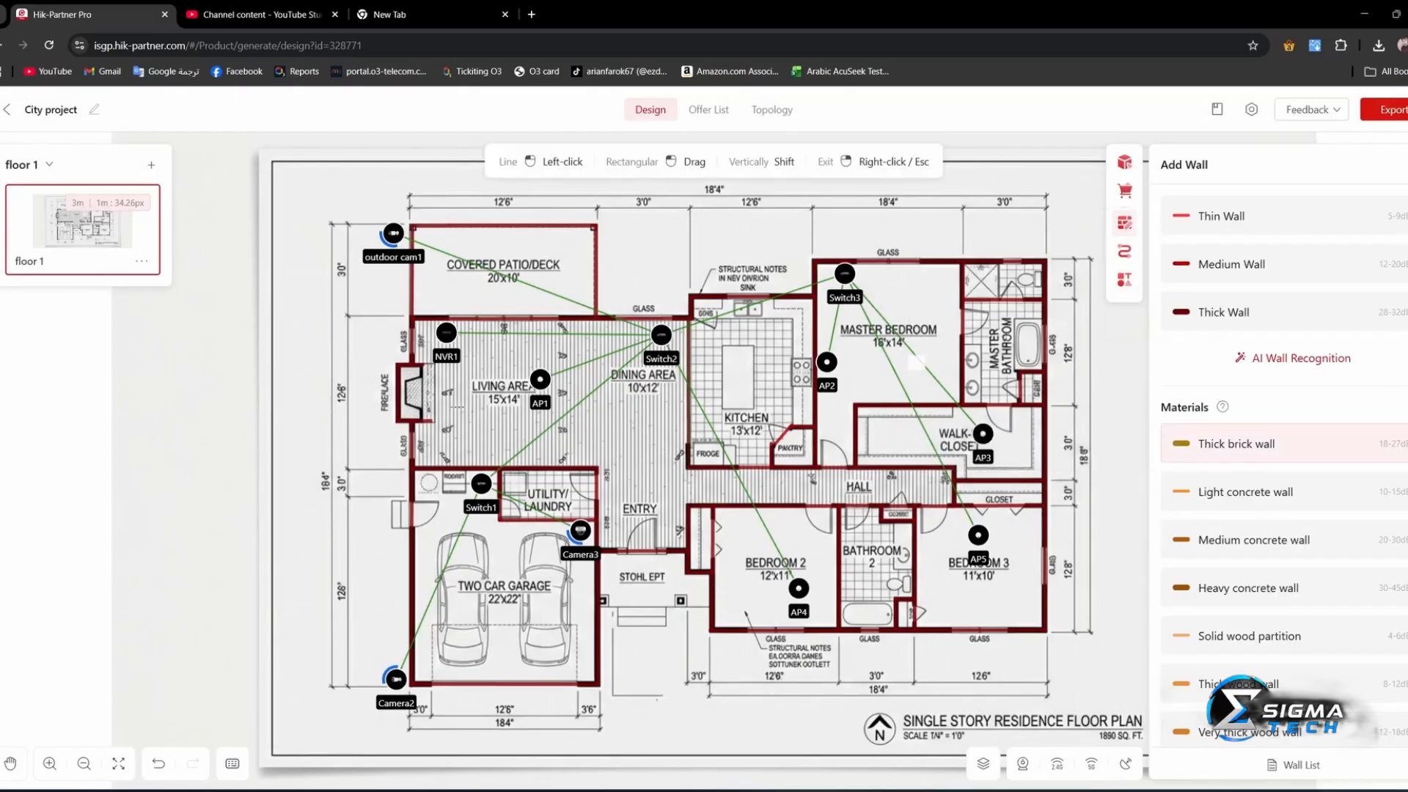
{"action": "left_click", "coordinate": [316, 323]}
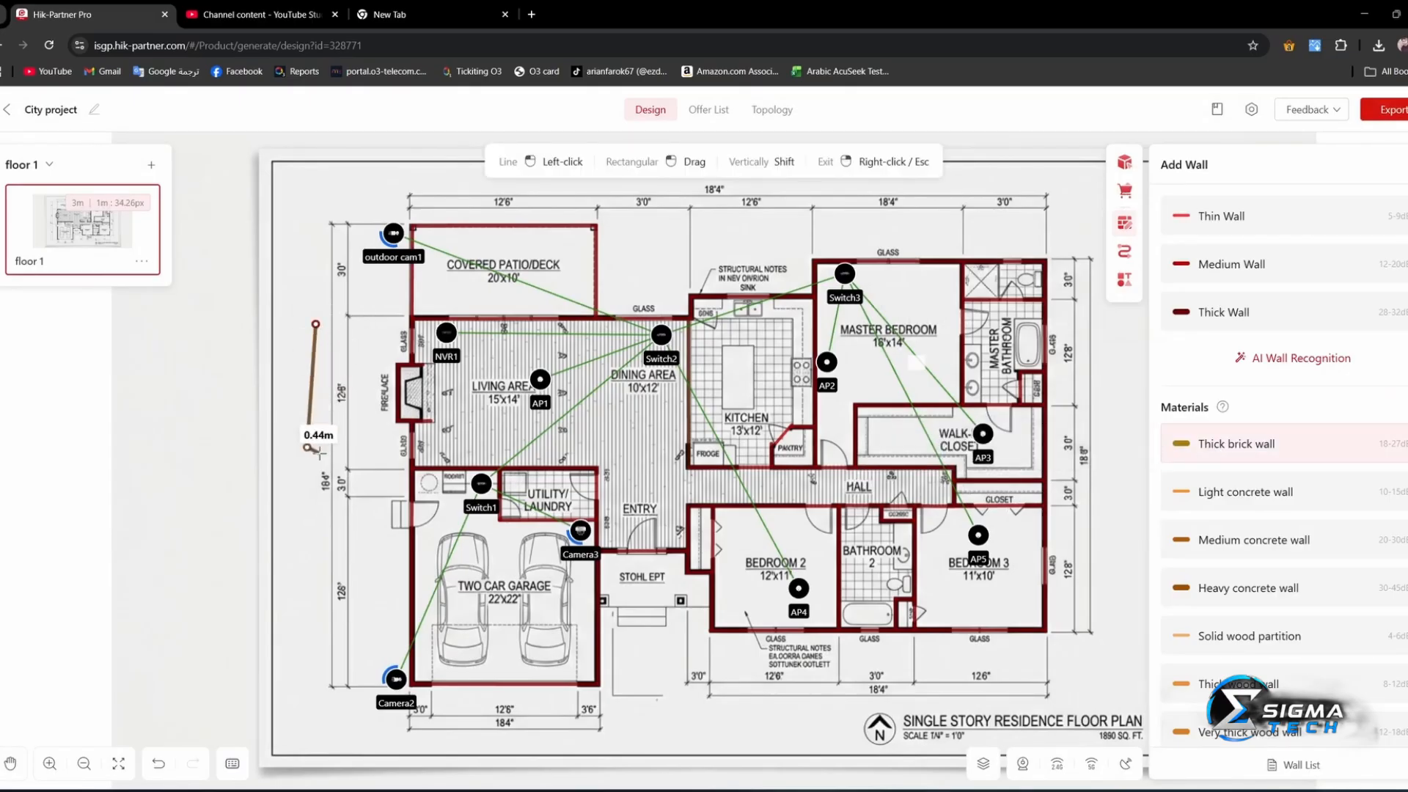
{"action": "left_click", "coordinate": [307, 446]}
{"action": "left_click", "coordinate": [352, 373]}
{"action": "left_click", "coordinate": [353, 515]}
{"action": "left_click", "coordinate": [278, 497]}
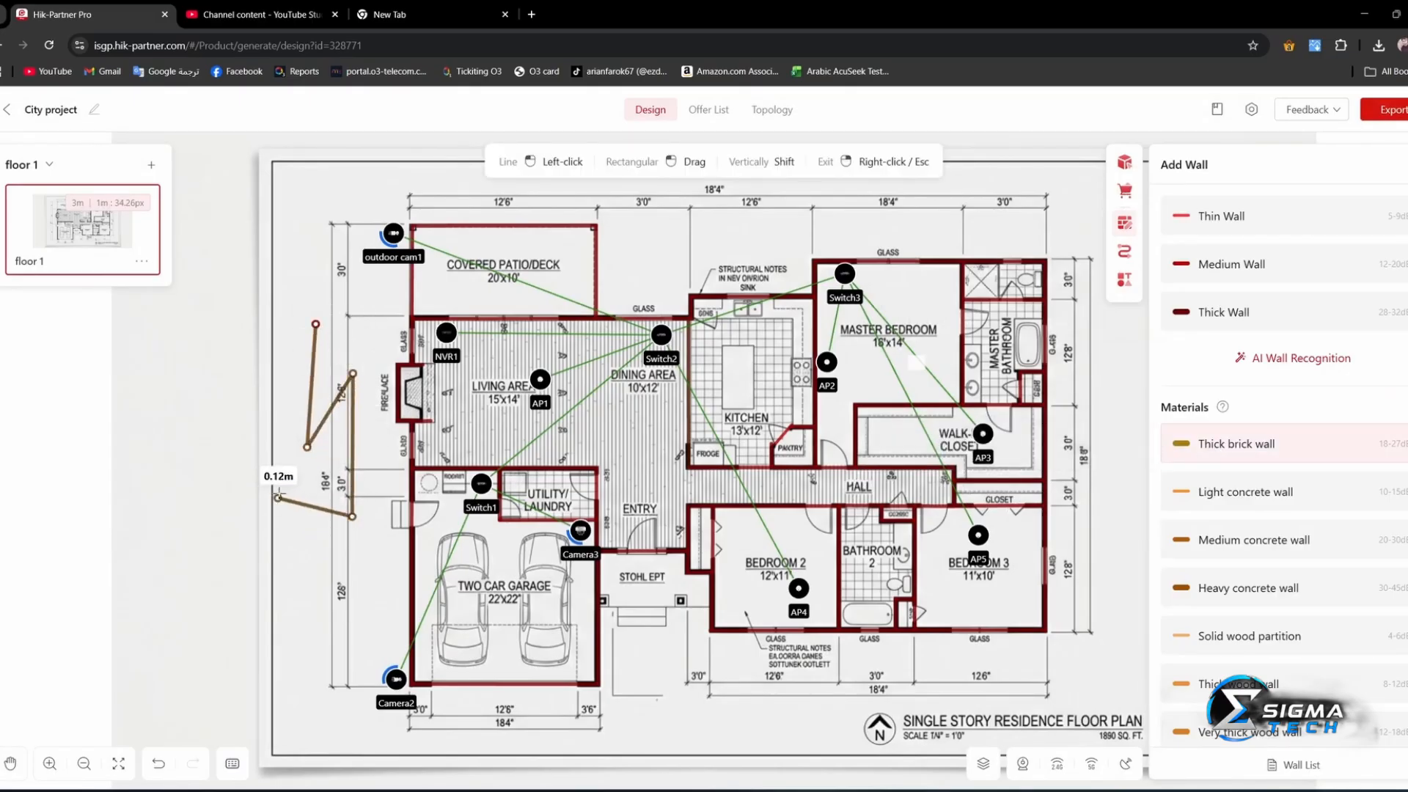
{"action": "right_click", "coordinate": [293, 382]}
Delete the first two segments of the zigzag brick wall outside the fireplace
{"action": "right_click", "coordinate": [311, 385]}
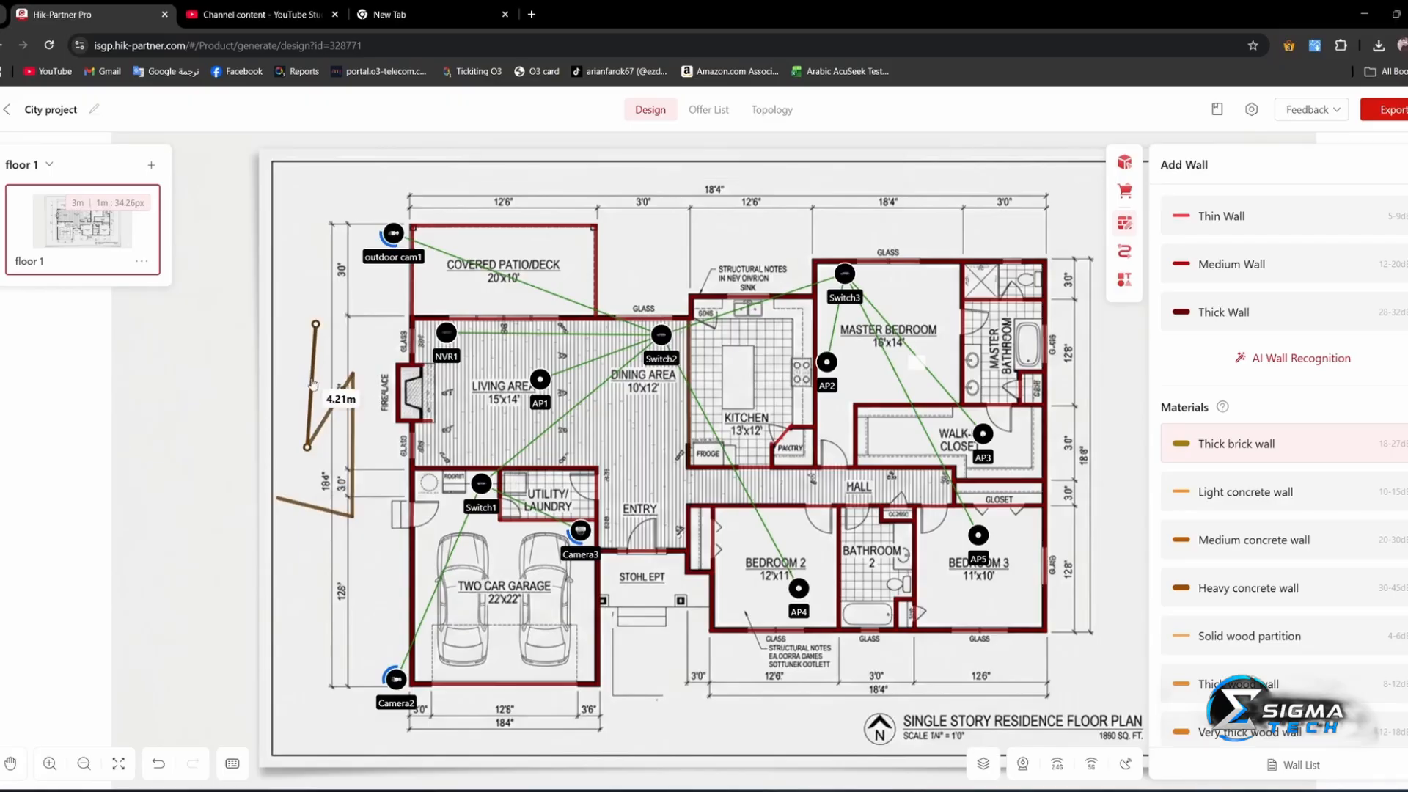
{"action": "left_click", "coordinate": [361, 462]}
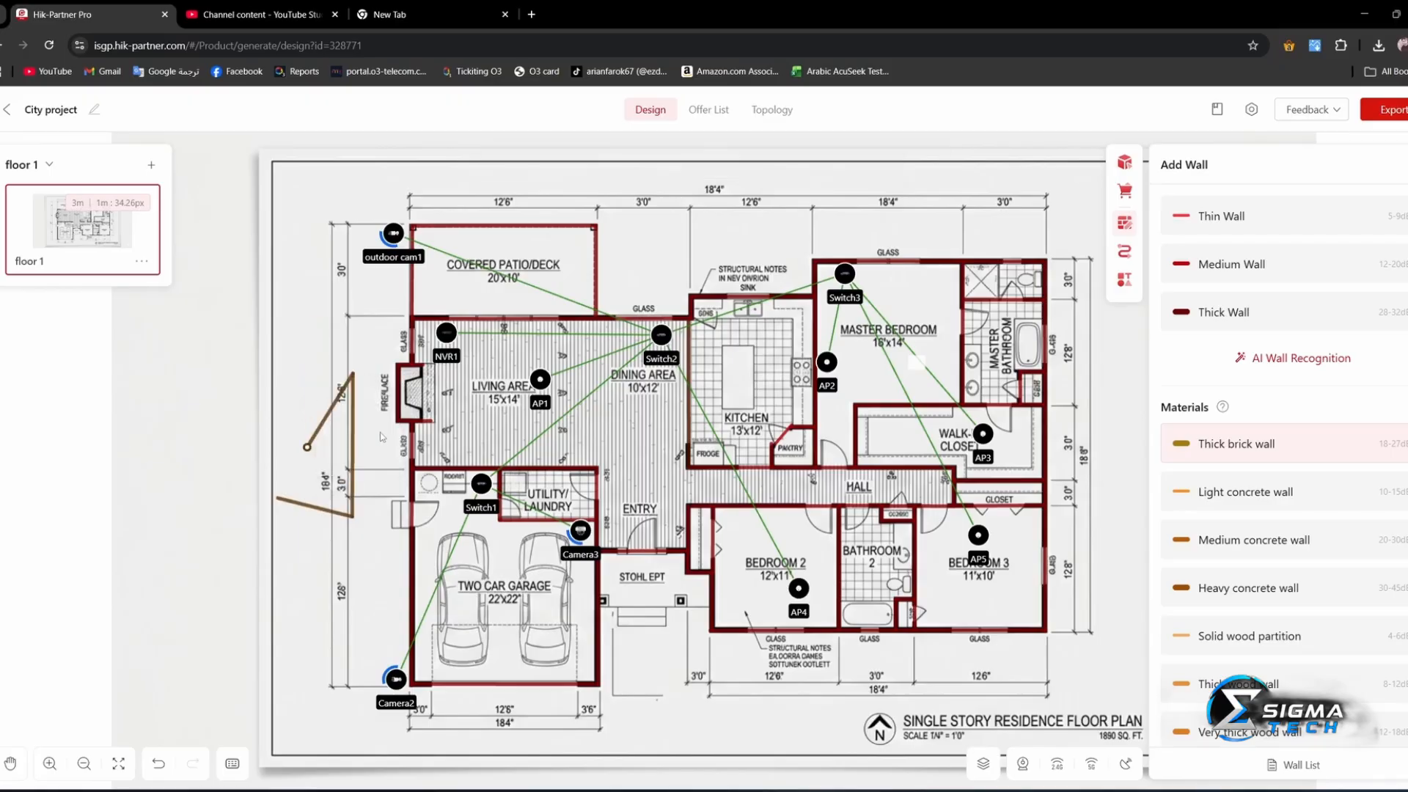
{"action": "right_click", "coordinate": [331, 408]}
{"action": "left_click", "coordinate": [366, 442]}
{"action": "left_click_drag", "start_coordinate": [268, 372], "coordinate": [378, 557]}
{"action": "right_click", "coordinate": [325, 424]}
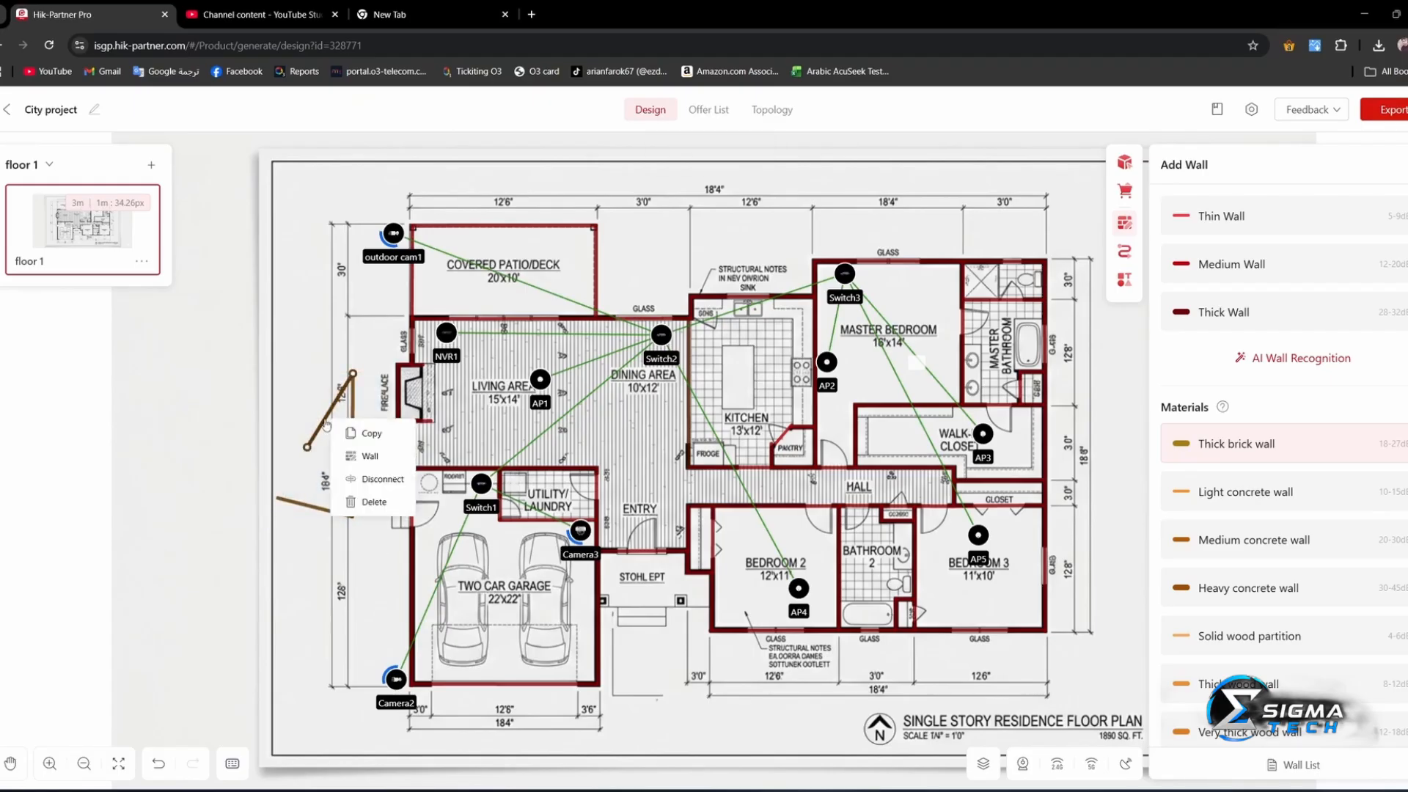
{"action": "left_click", "coordinate": [379, 498]}
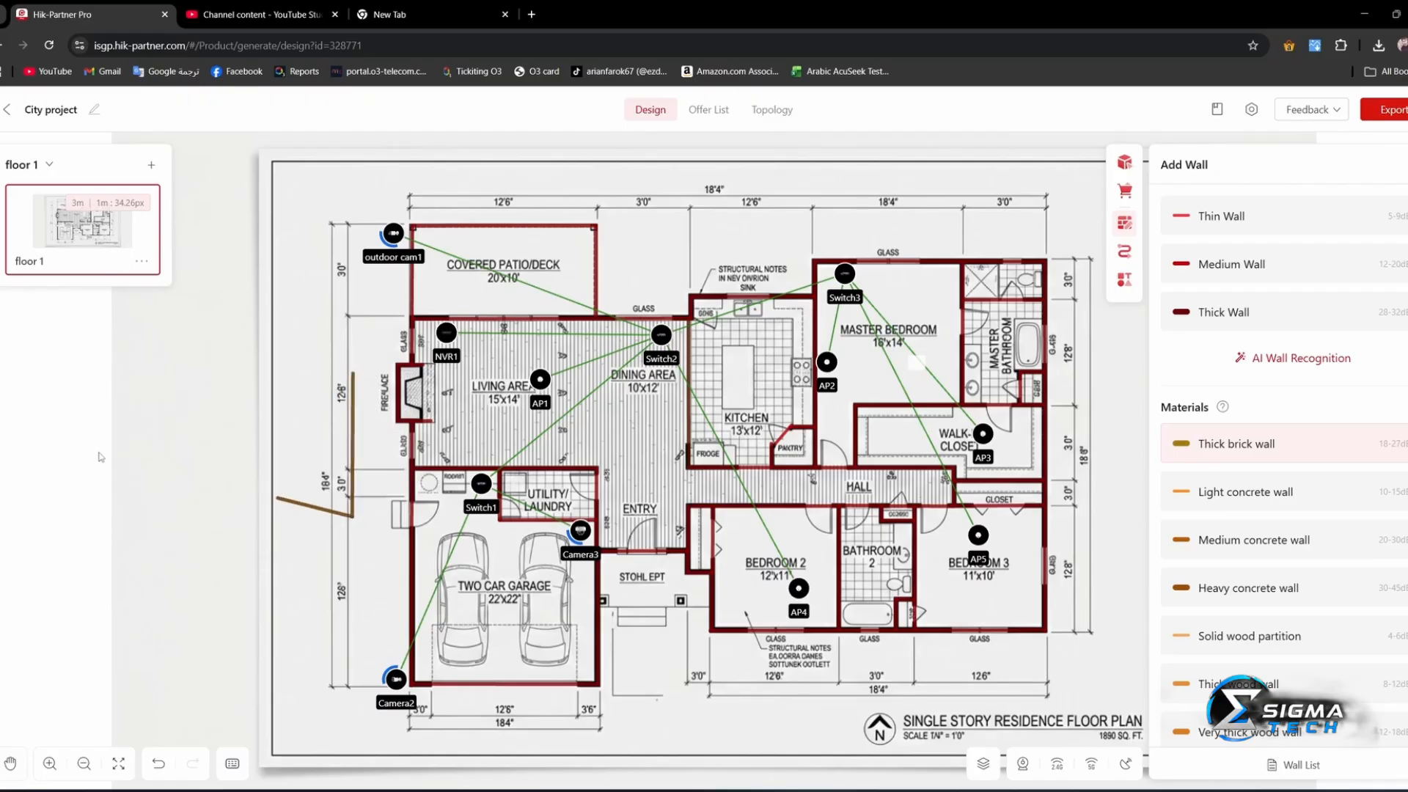
Try the unified wall display style in purple and black in the global settings, and turn it off again
{"action": "left_click", "coordinate": [1252, 109]}
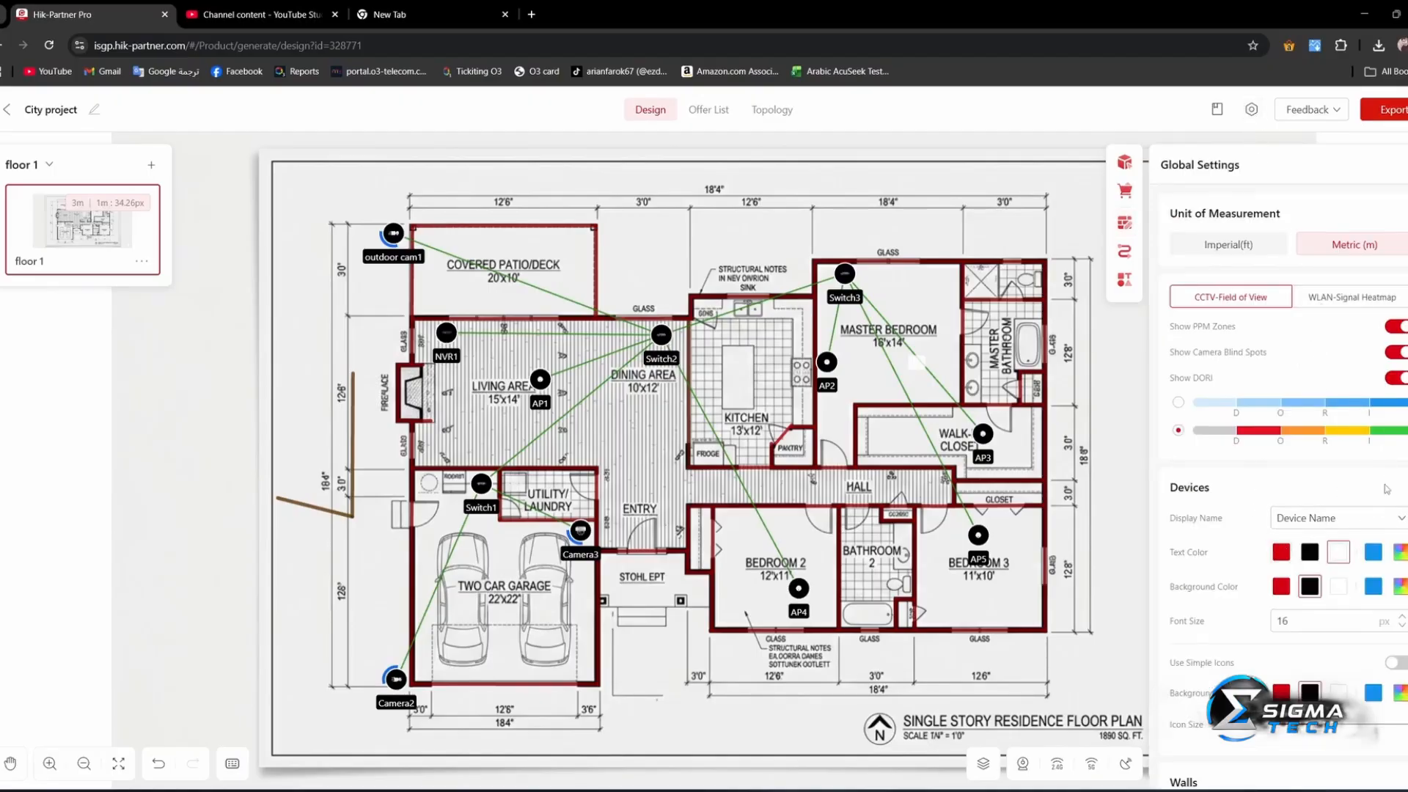
{"action": "scroll", "coordinate": [1386, 489], "scroll_direction": "down", "scroll_amount": 2}
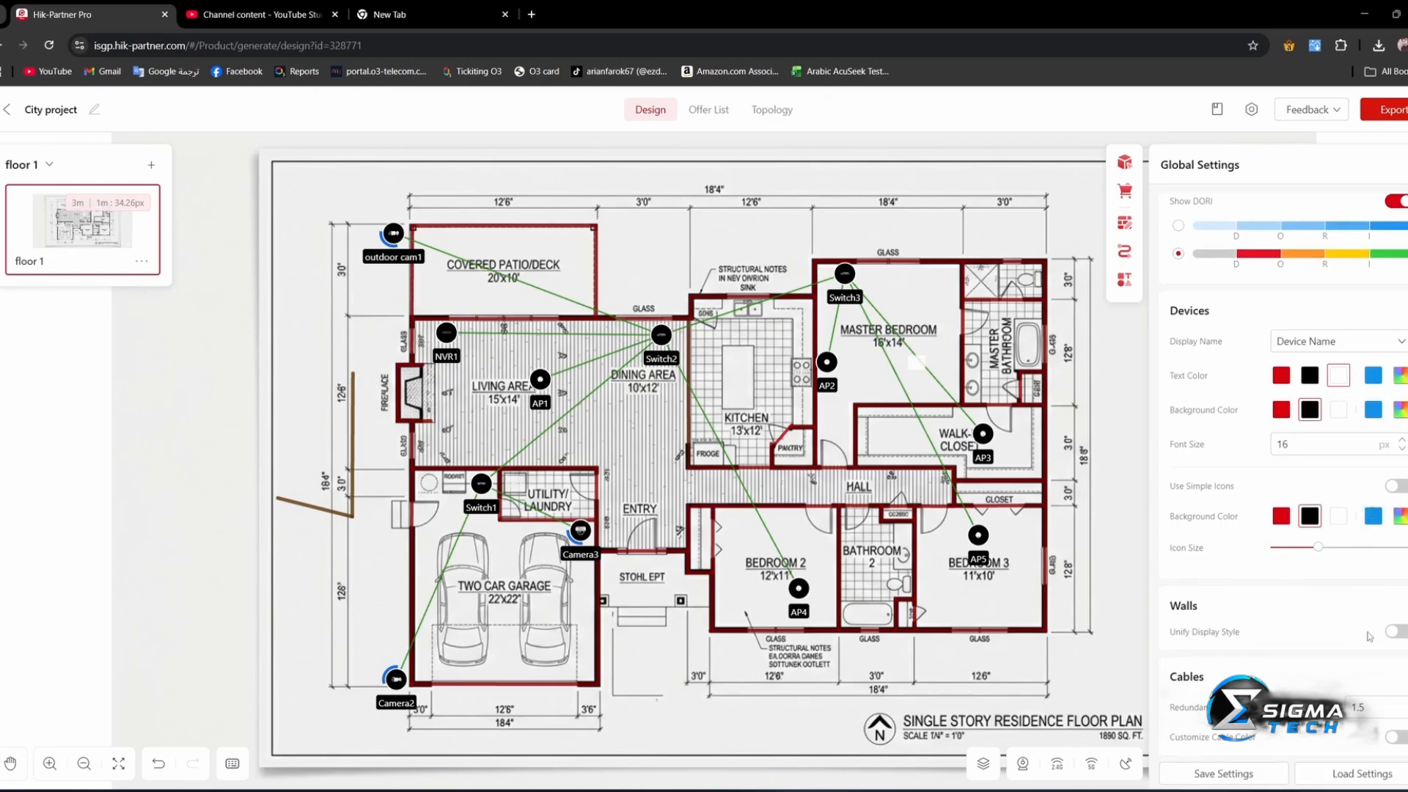
{"action": "left_click", "coordinate": [1395, 632]}
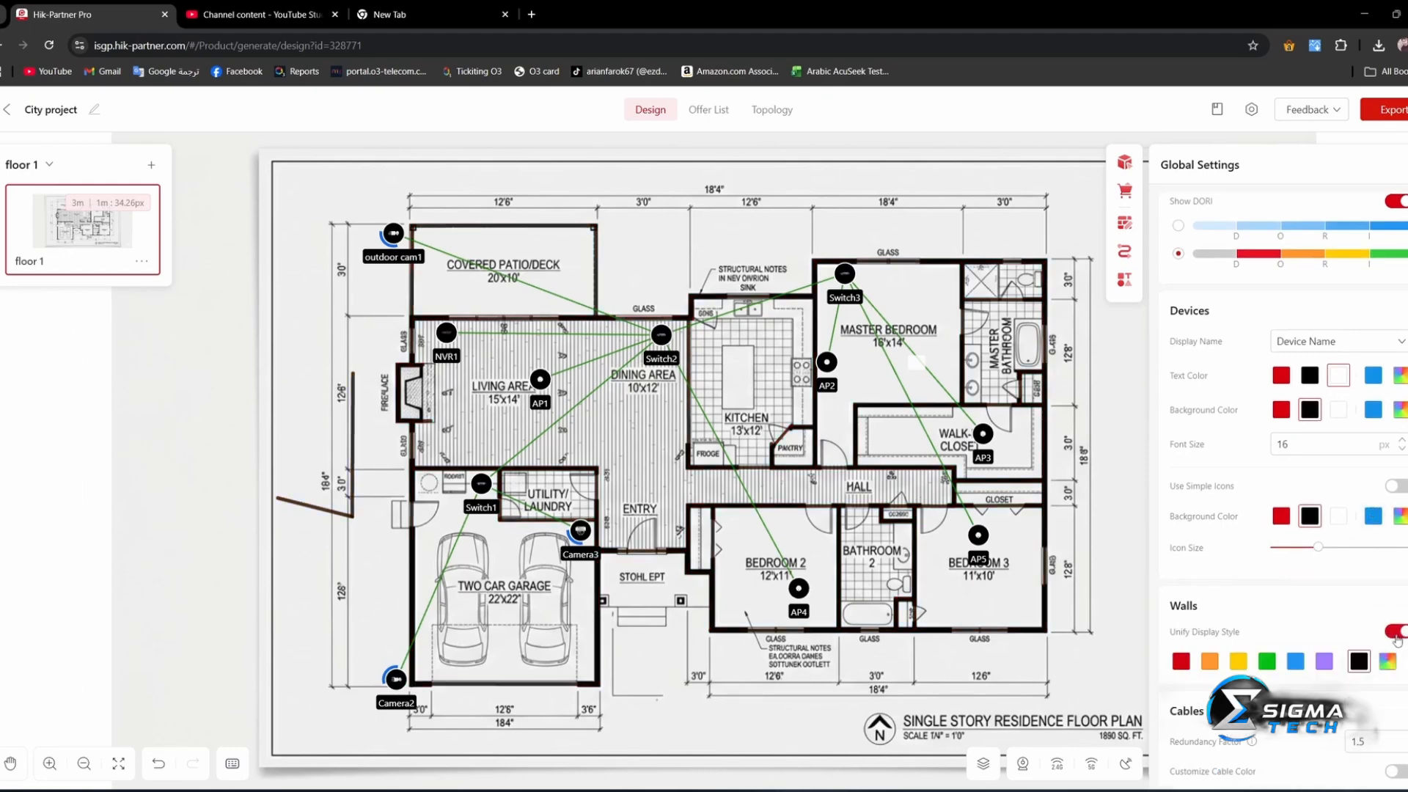
{"action": "left_click", "coordinate": [1323, 661]}
{"action": "left_click", "coordinate": [1359, 662]}
{"action": "left_click", "coordinate": [1395, 632]}
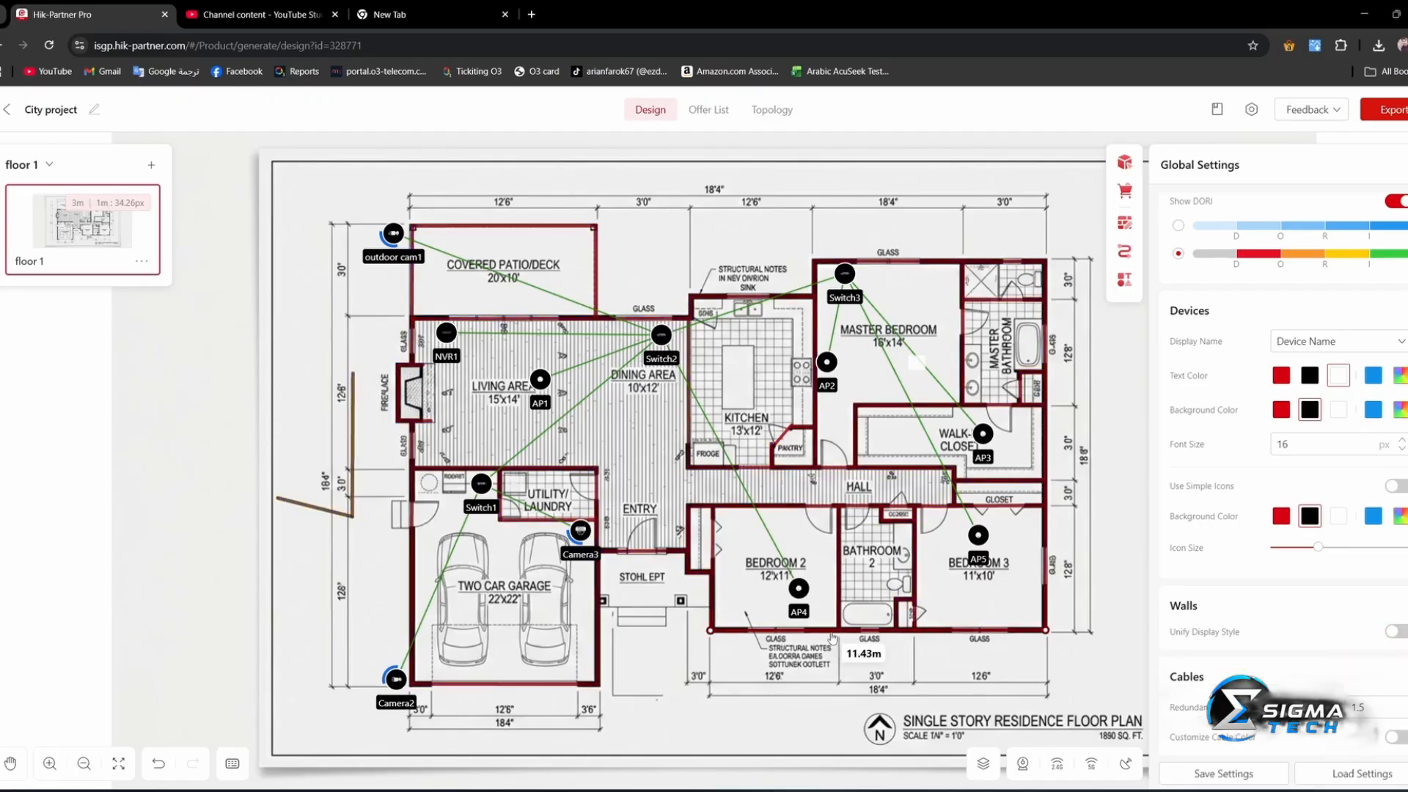
{"action": "left_click", "coordinate": [1392, 635]}
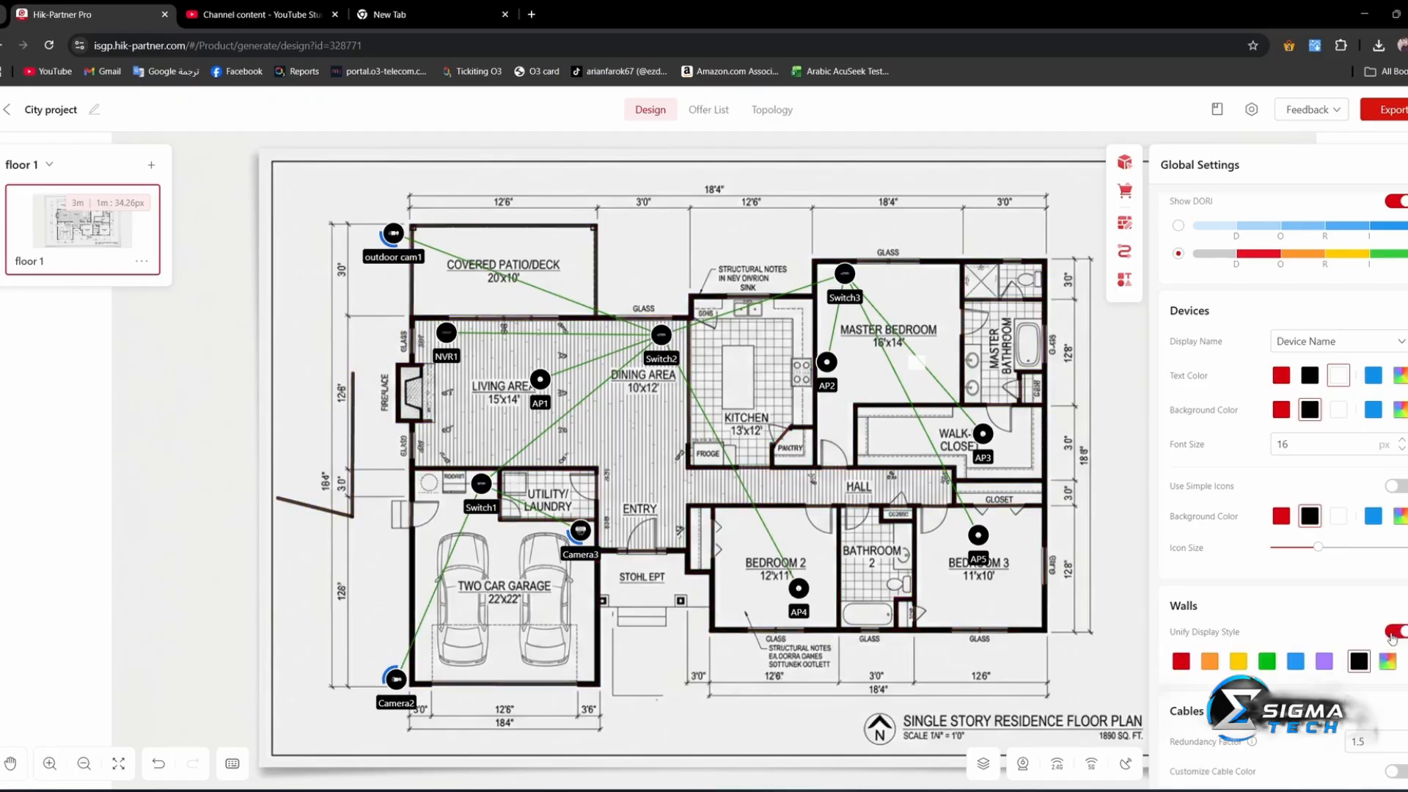
{"action": "left_click", "coordinate": [1392, 636]}
{"action": "scroll", "coordinate": [1265, 385], "scroll_direction": "up", "scroll_amount": 3}
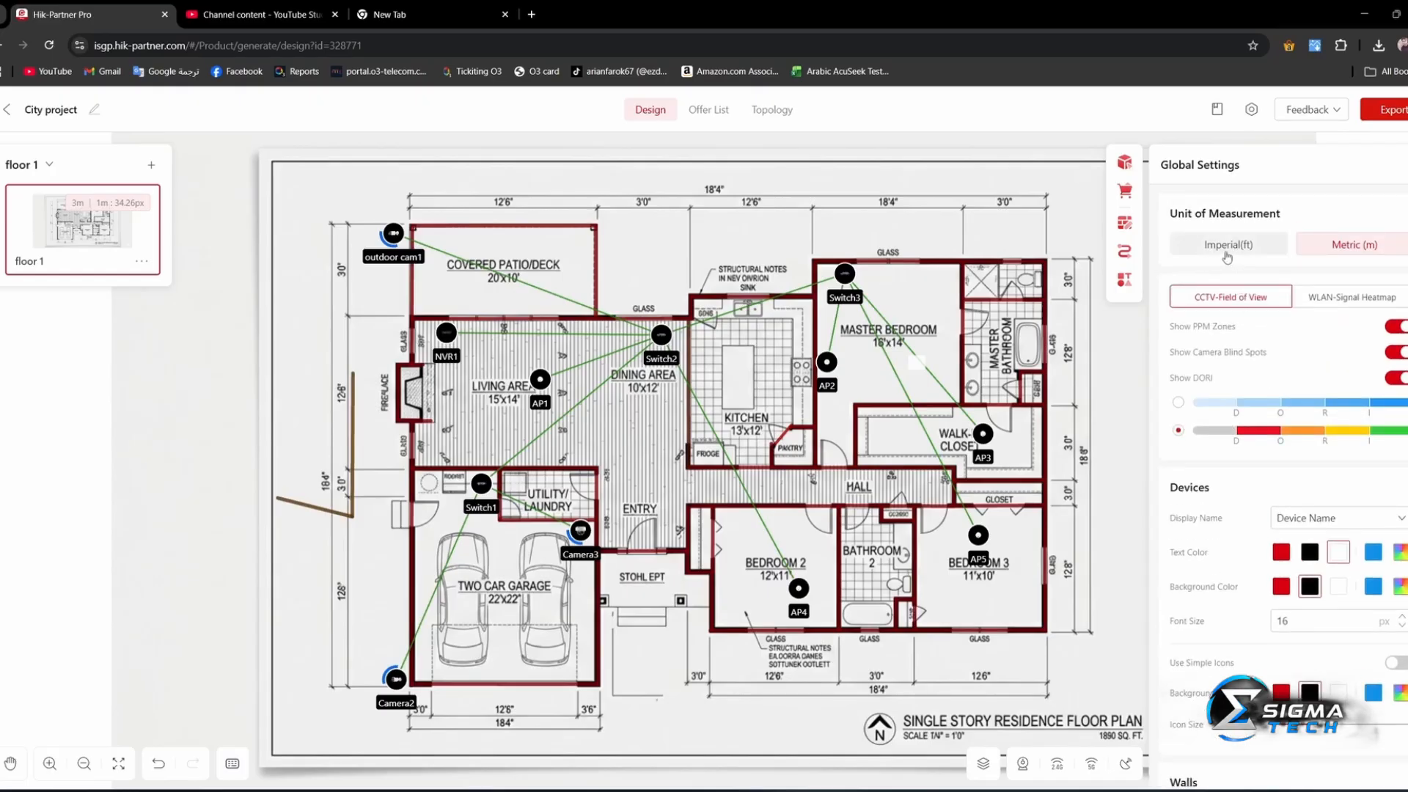
{"action": "scroll", "coordinate": [1299, 452], "scroll_direction": "down", "scroll_amount": 3}
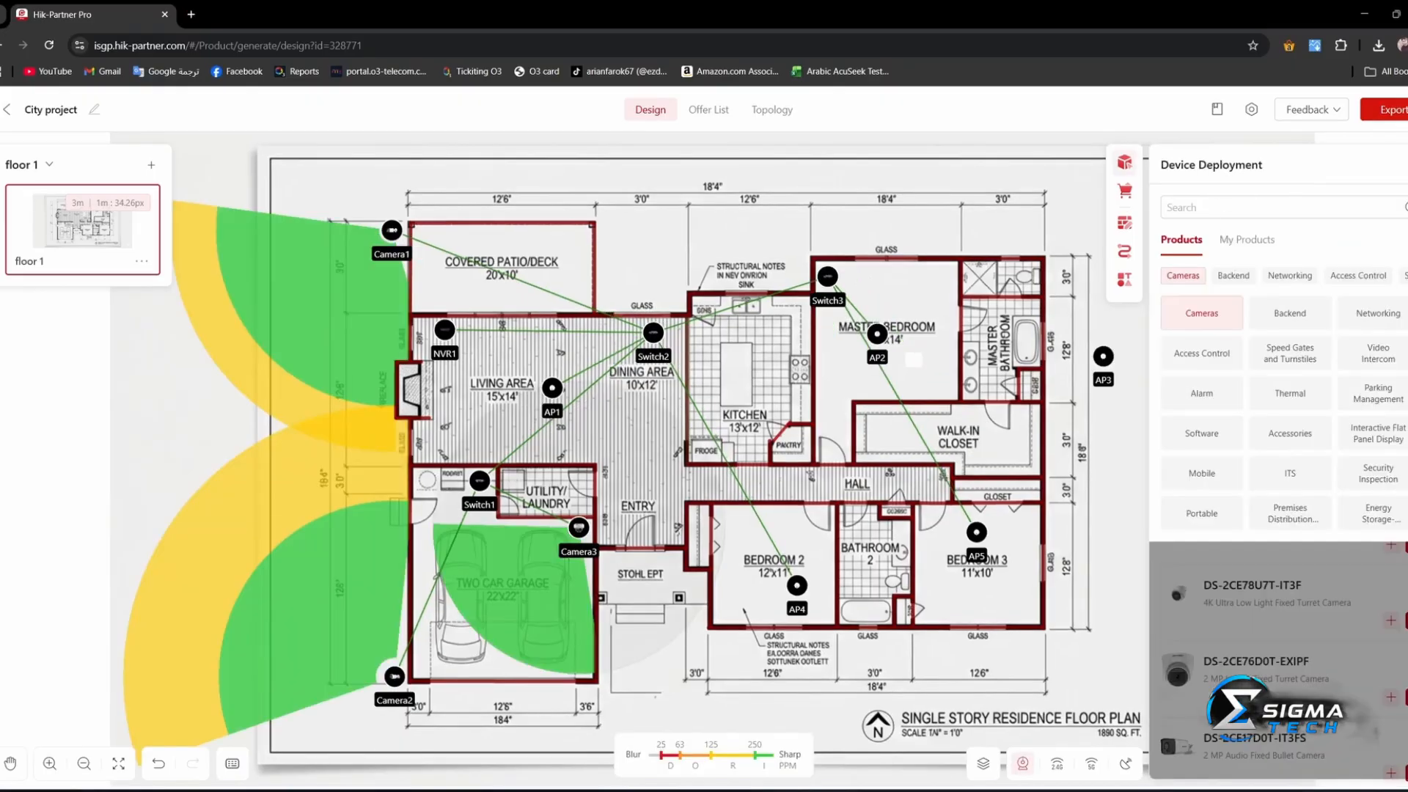
Close the device deployment options and move Switch2 slightly toward the living area
{"action": "left_click", "coordinate": [1406, 165]}
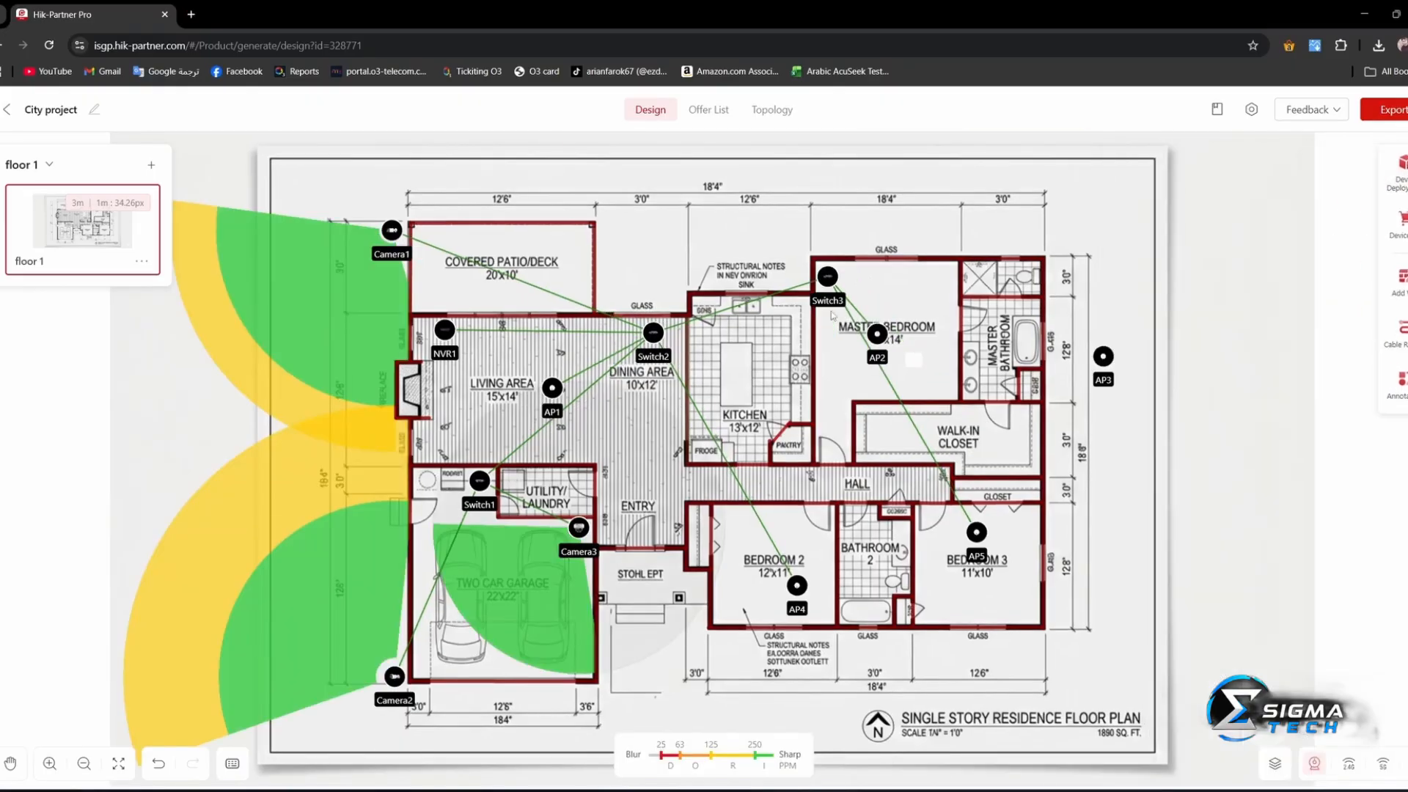
{"action": "left_click_drag", "start_coordinate": [653, 332], "coordinate": [644, 335]}
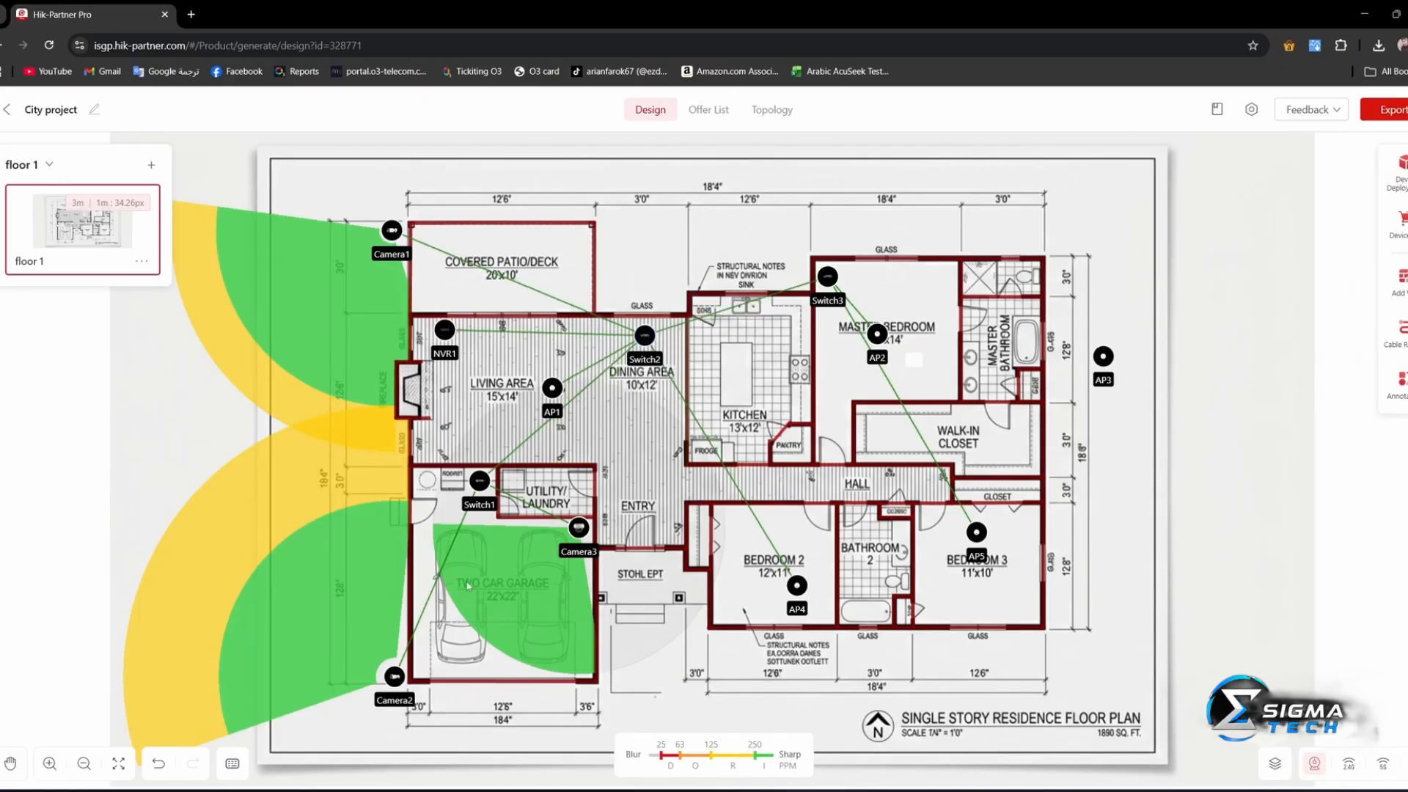
{"action": "left_click", "coordinate": [82, 766]}
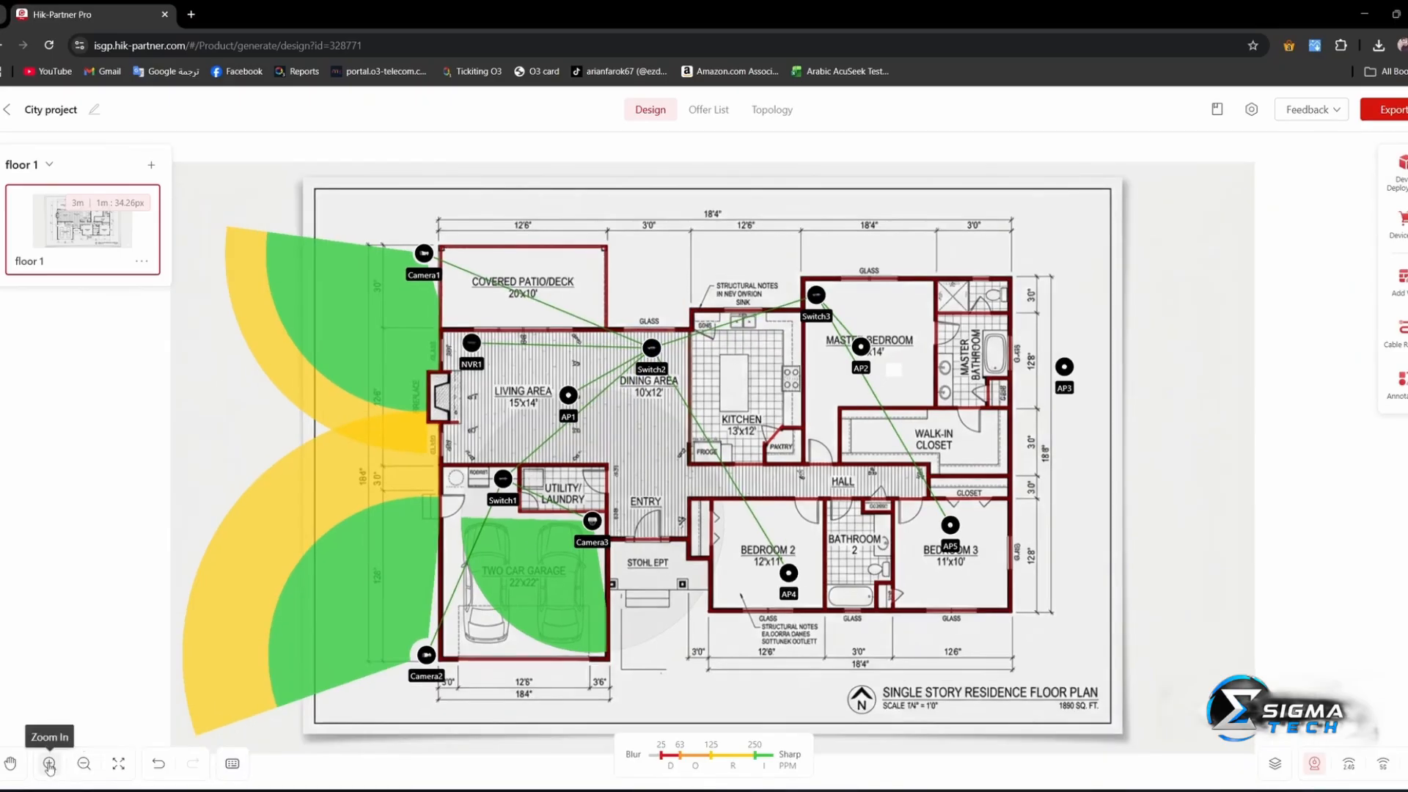
{"action": "left_click", "coordinate": [51, 765]}
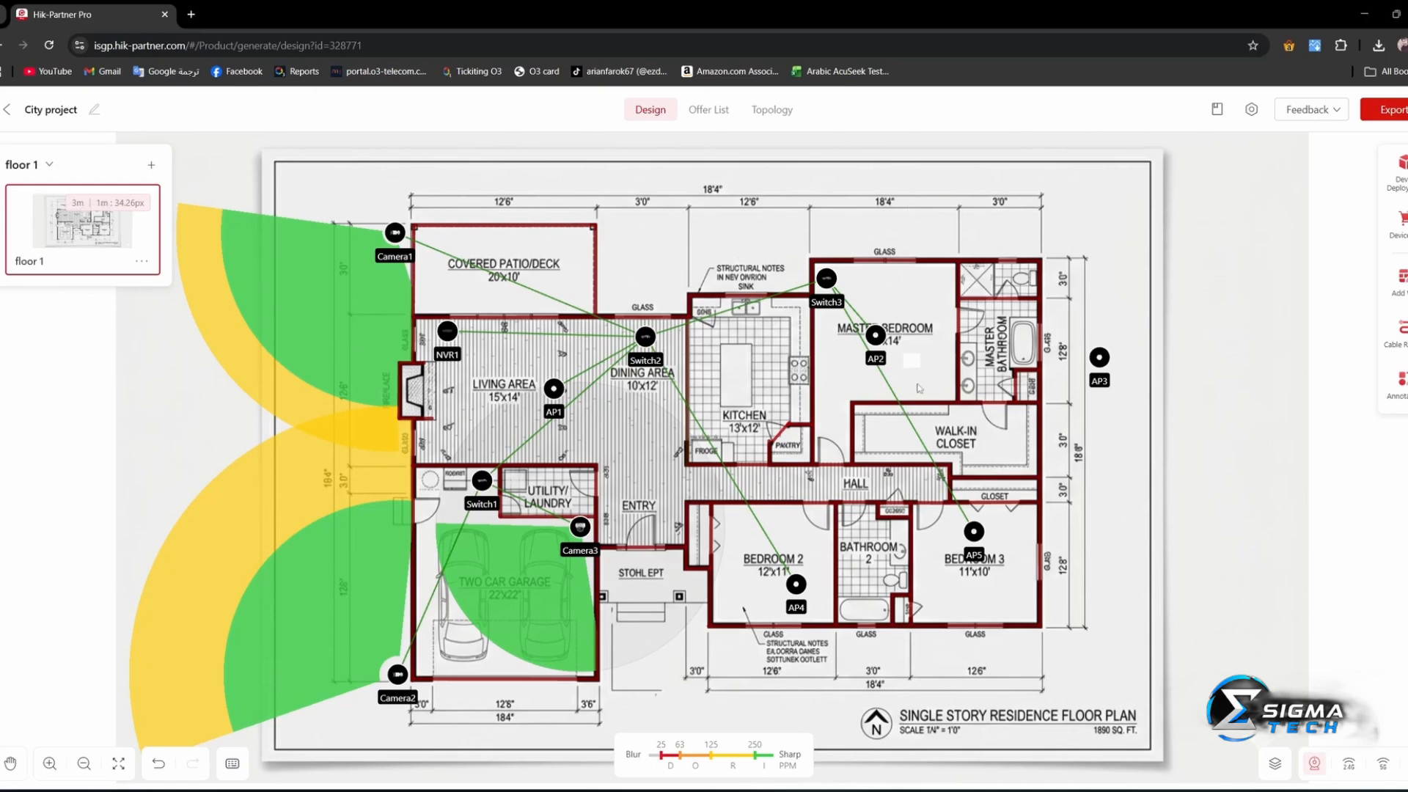
Connect AP3 to Switch3 with a CAT6A UTP network cable and place AP3 in the walk-in closet
{"action": "left_click_drag", "start_coordinate": [1099, 357], "coordinate": [925, 292]}
{"action": "left_click", "coordinate": [1401, 328]}
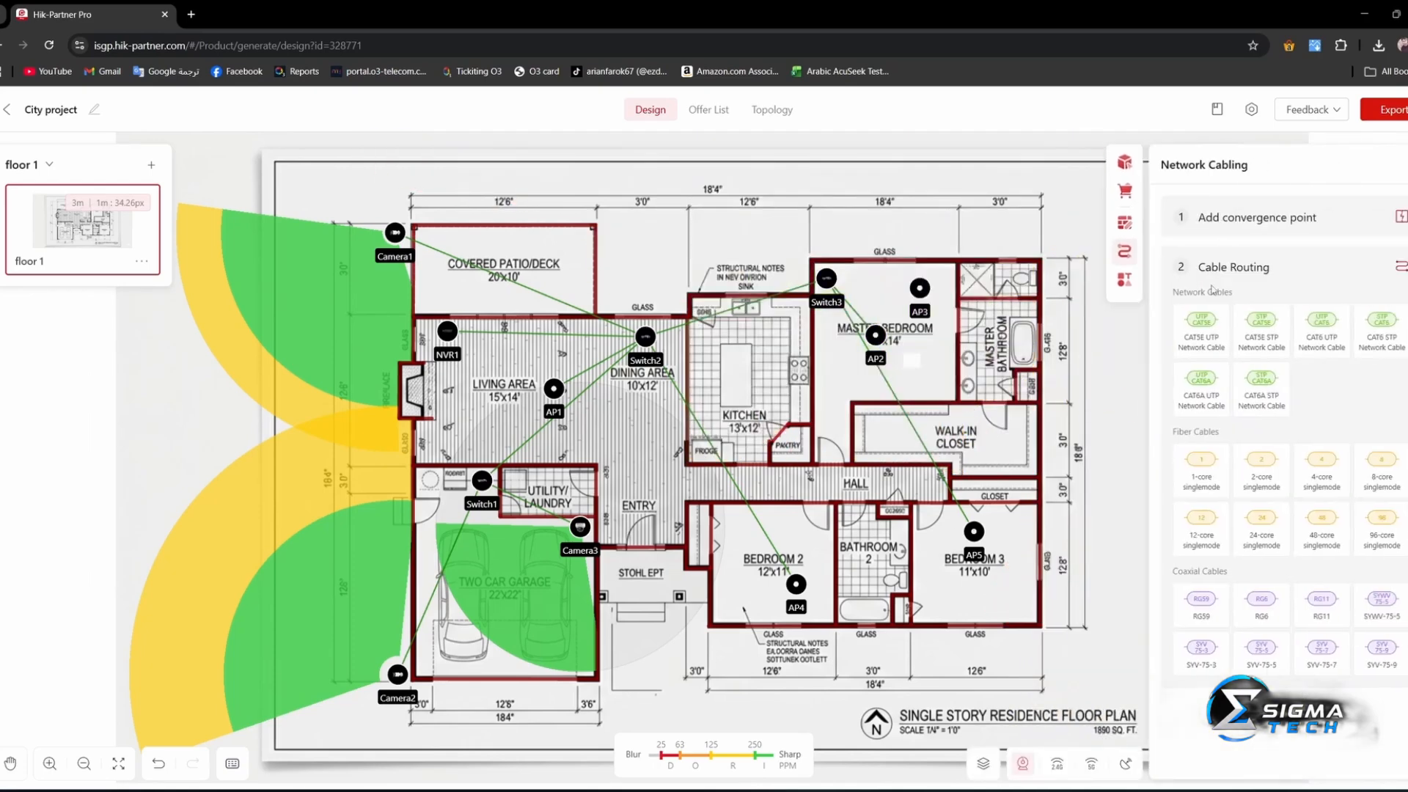
{"action": "left_click", "coordinate": [1201, 389]}
{"action": "left_click", "coordinate": [919, 289]}
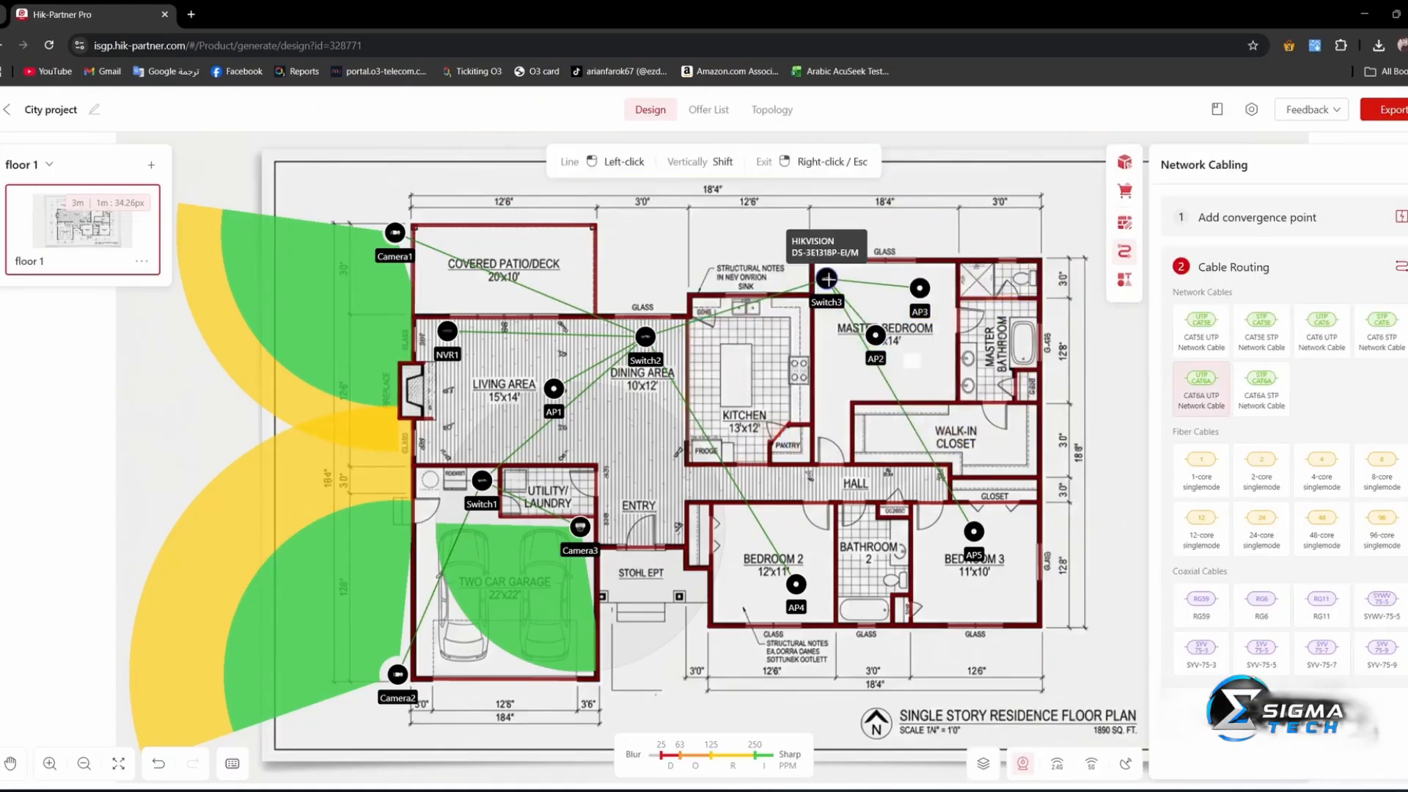
{"action": "left_click", "coordinate": [828, 278]}
{"action": "left_click_drag", "start_coordinate": [920, 288], "coordinate": [963, 435]}
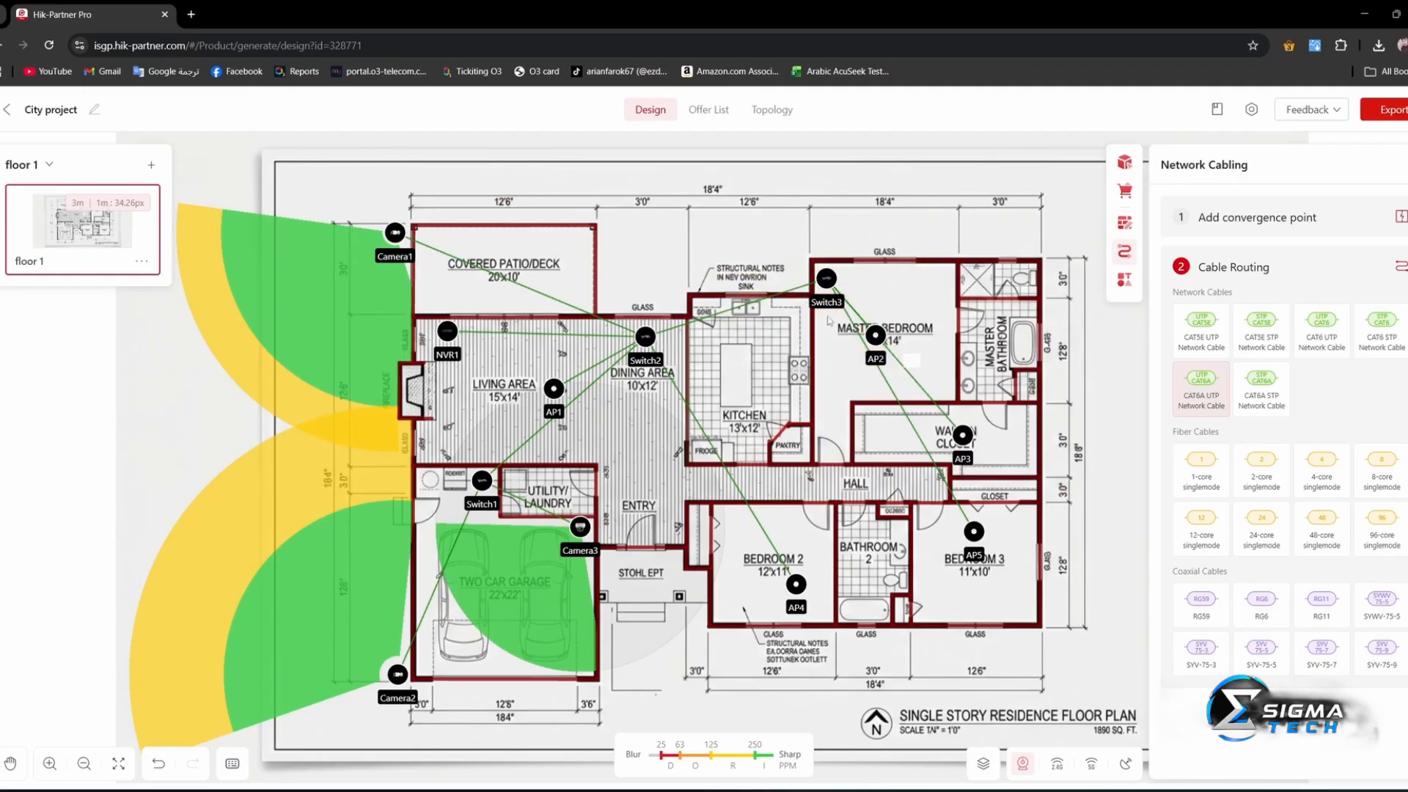
Set the unit price of the DS-2CD1047G2H-LIU(F) camera to 50000 IQD in the offer list
{"action": "left_click", "coordinate": [705, 111]}
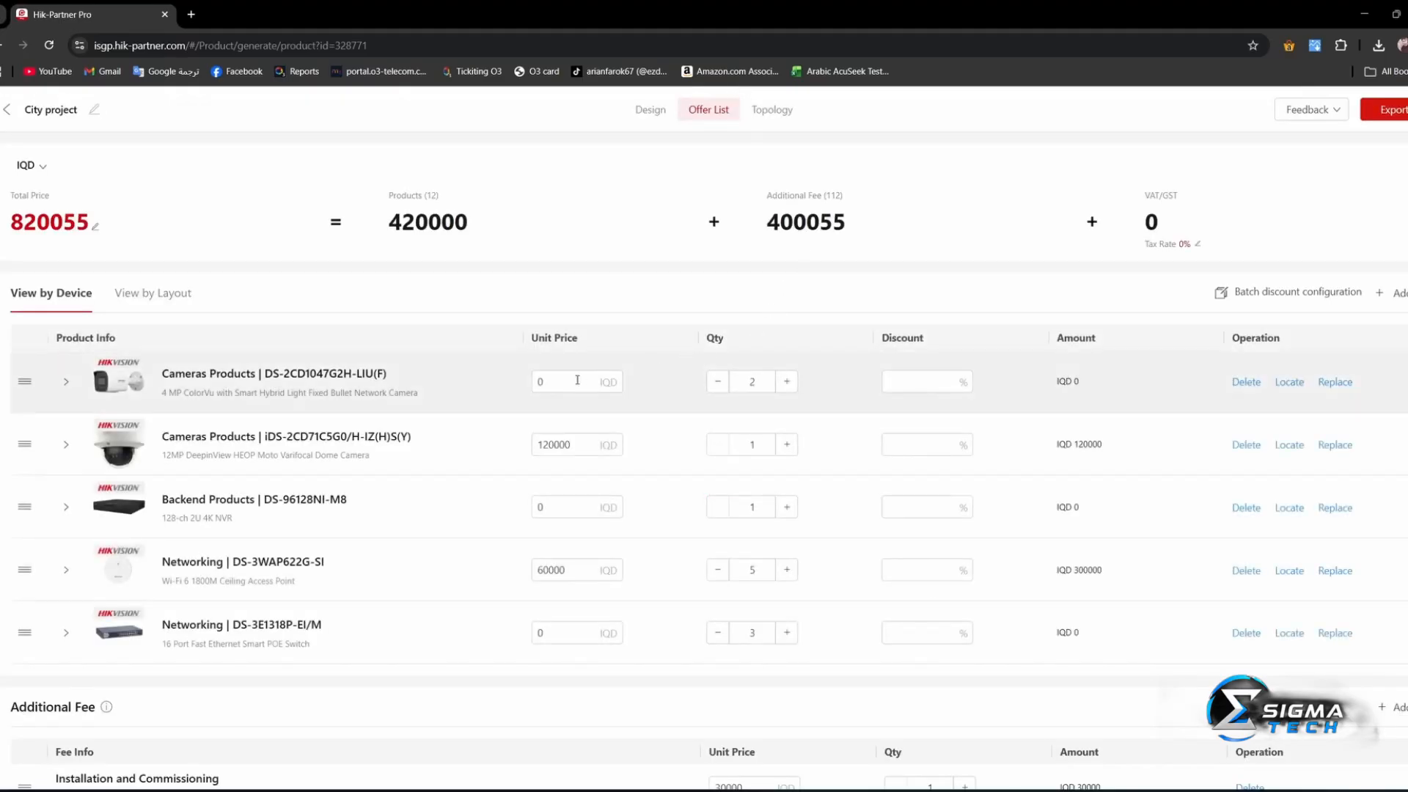
{"action": "left_click_drag", "start_coordinate": [556, 383], "coordinate": [519, 411]}
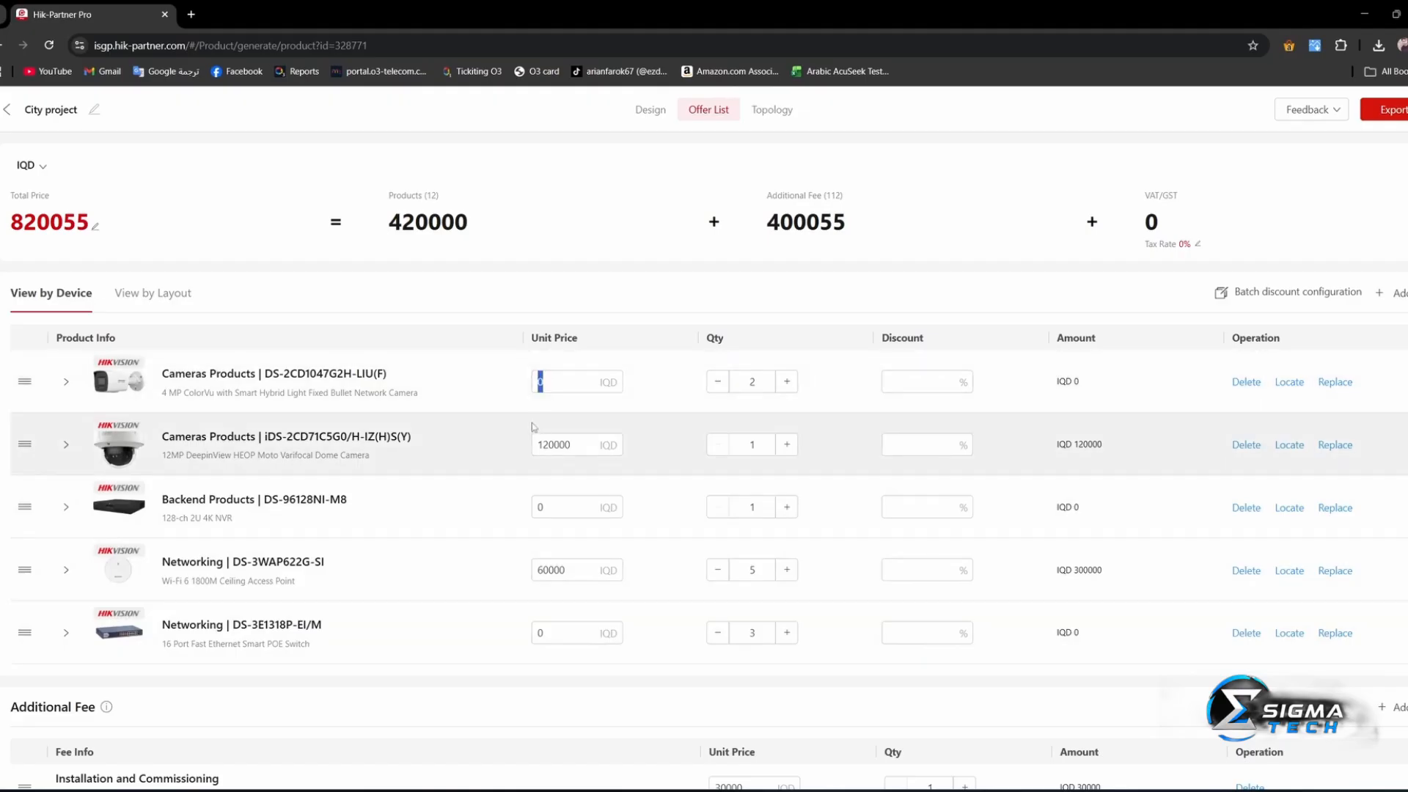
{"action": "type", "text": "50000"}
{"action": "left_click", "coordinate": [558, 307]}
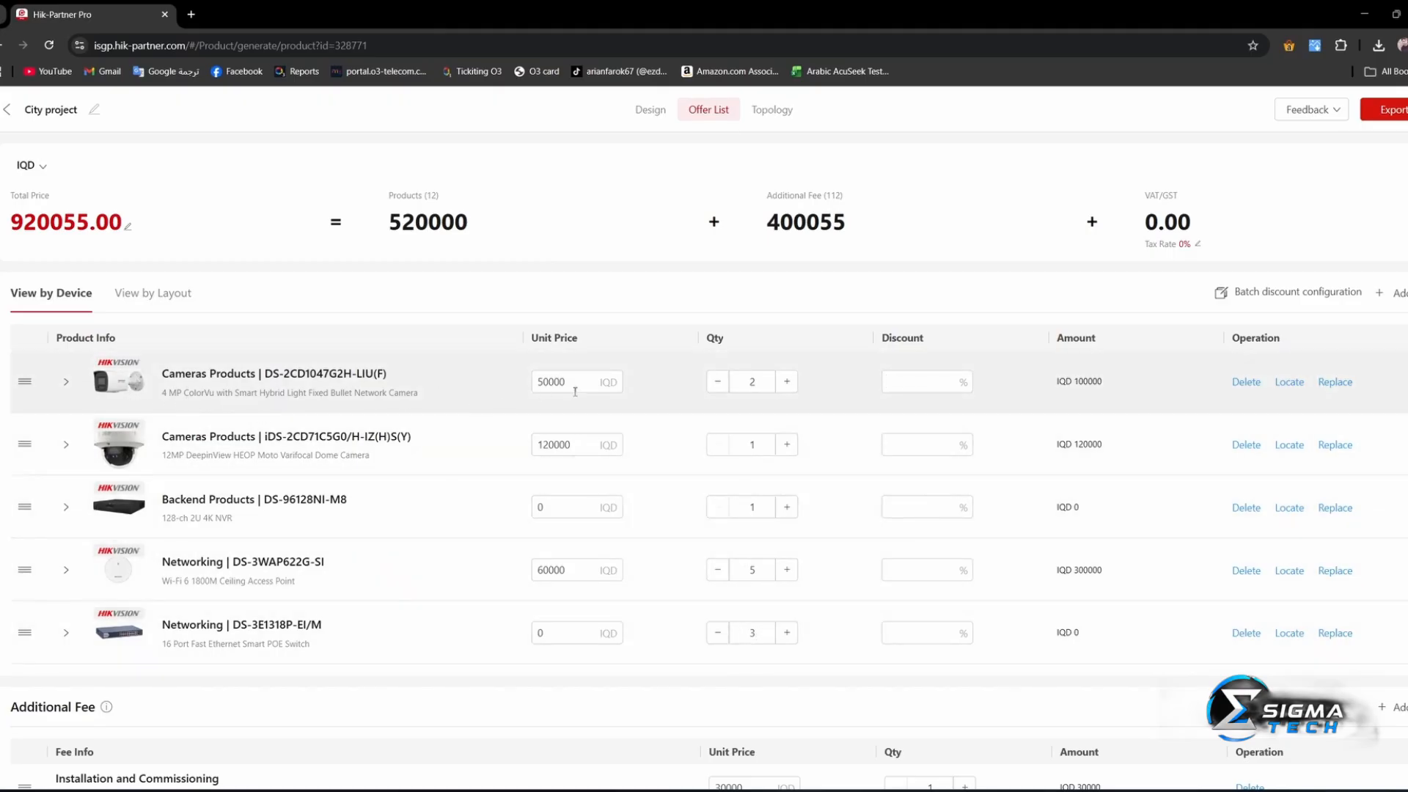
Check where each DS-2CD1047G2H-LIU(F) camera is located on the floor 1 plan, and close the location view
{"action": "left_click", "coordinate": [1289, 382]}
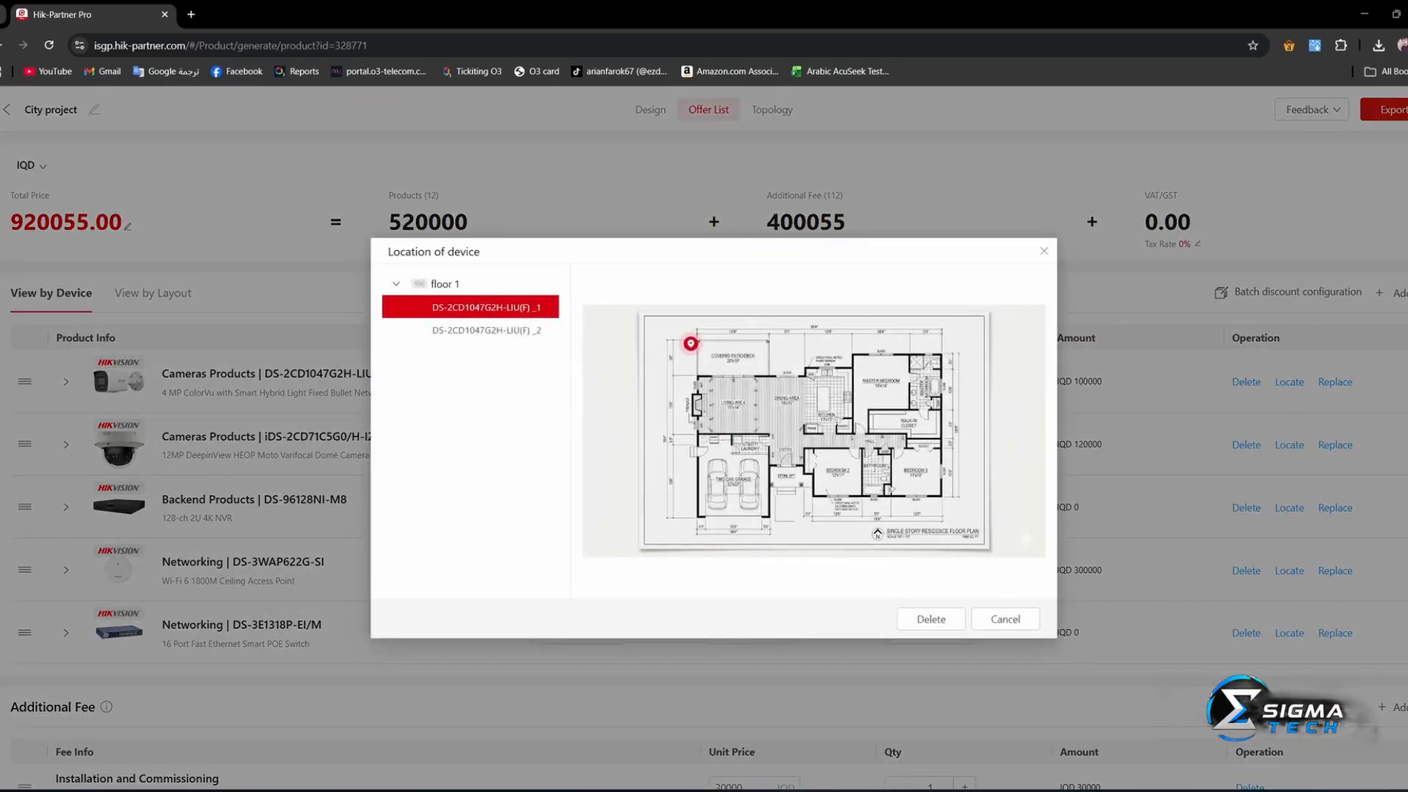
{"action": "left_click", "coordinate": [522, 340]}
{"action": "left_click", "coordinate": [514, 314]}
{"action": "left_click", "coordinate": [508, 337]}
{"action": "left_click", "coordinate": [506, 313]}
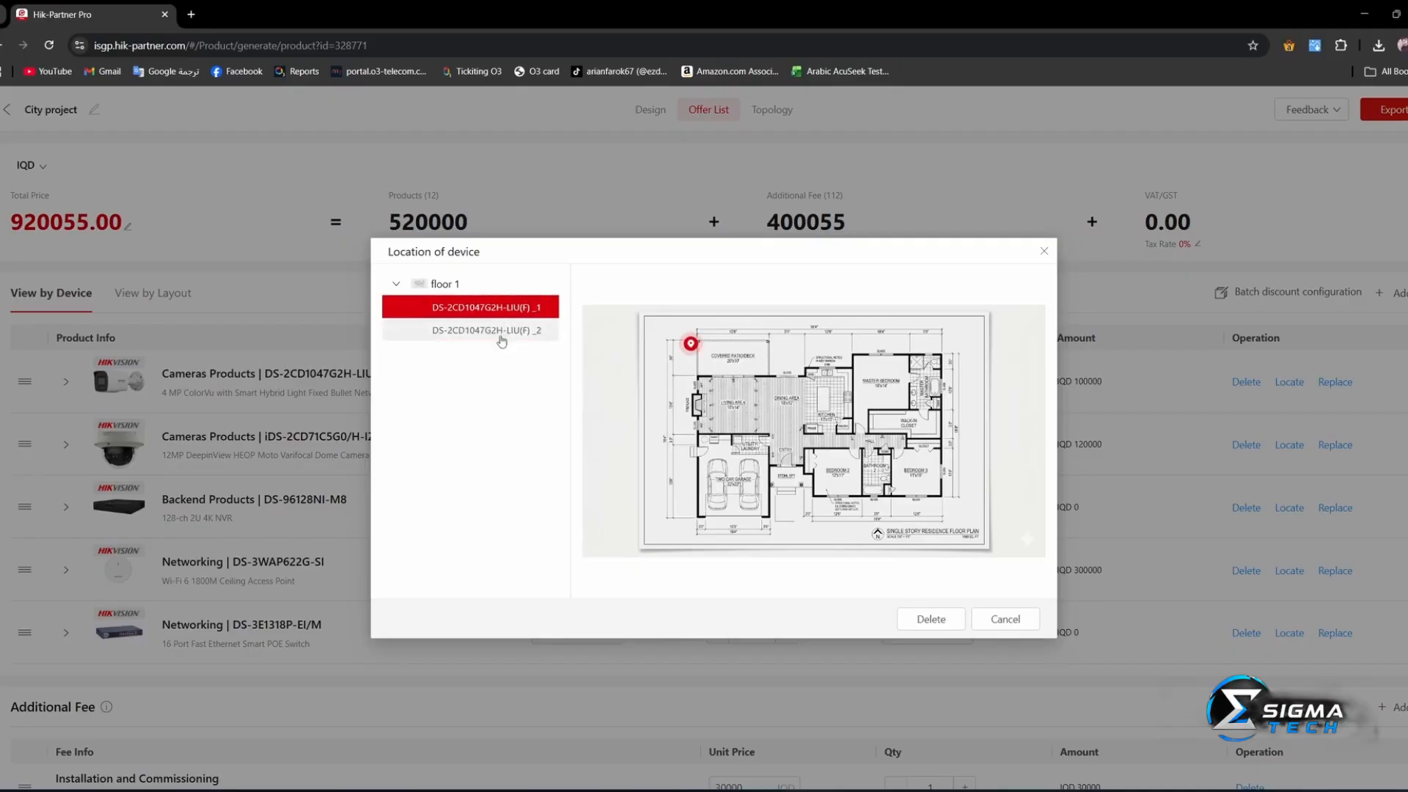
{"action": "left_click", "coordinate": [1005, 619]}
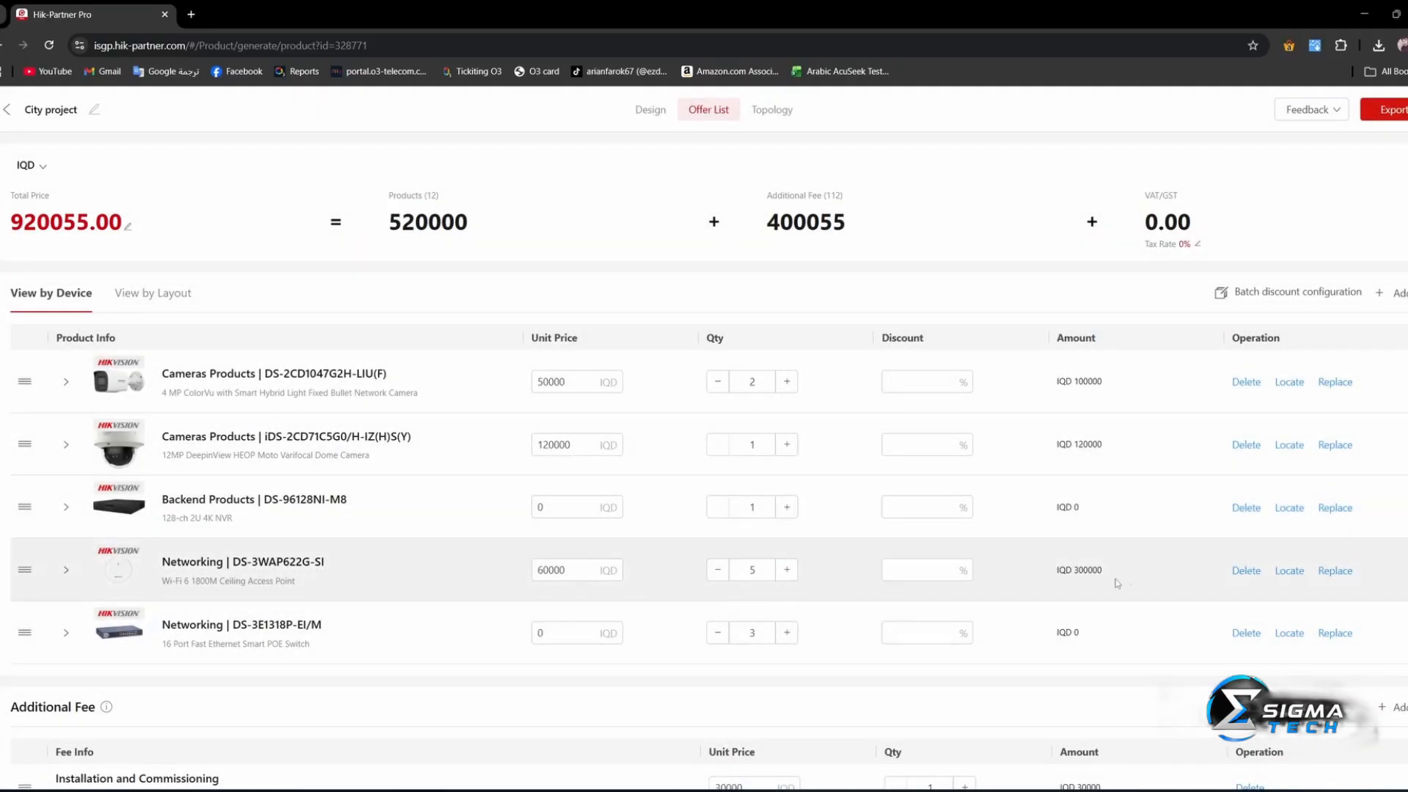
Check the floor 1 locations of the first four DS-3WAP622G-SI access points, and close the location view
{"action": "left_click", "coordinate": [1289, 571]}
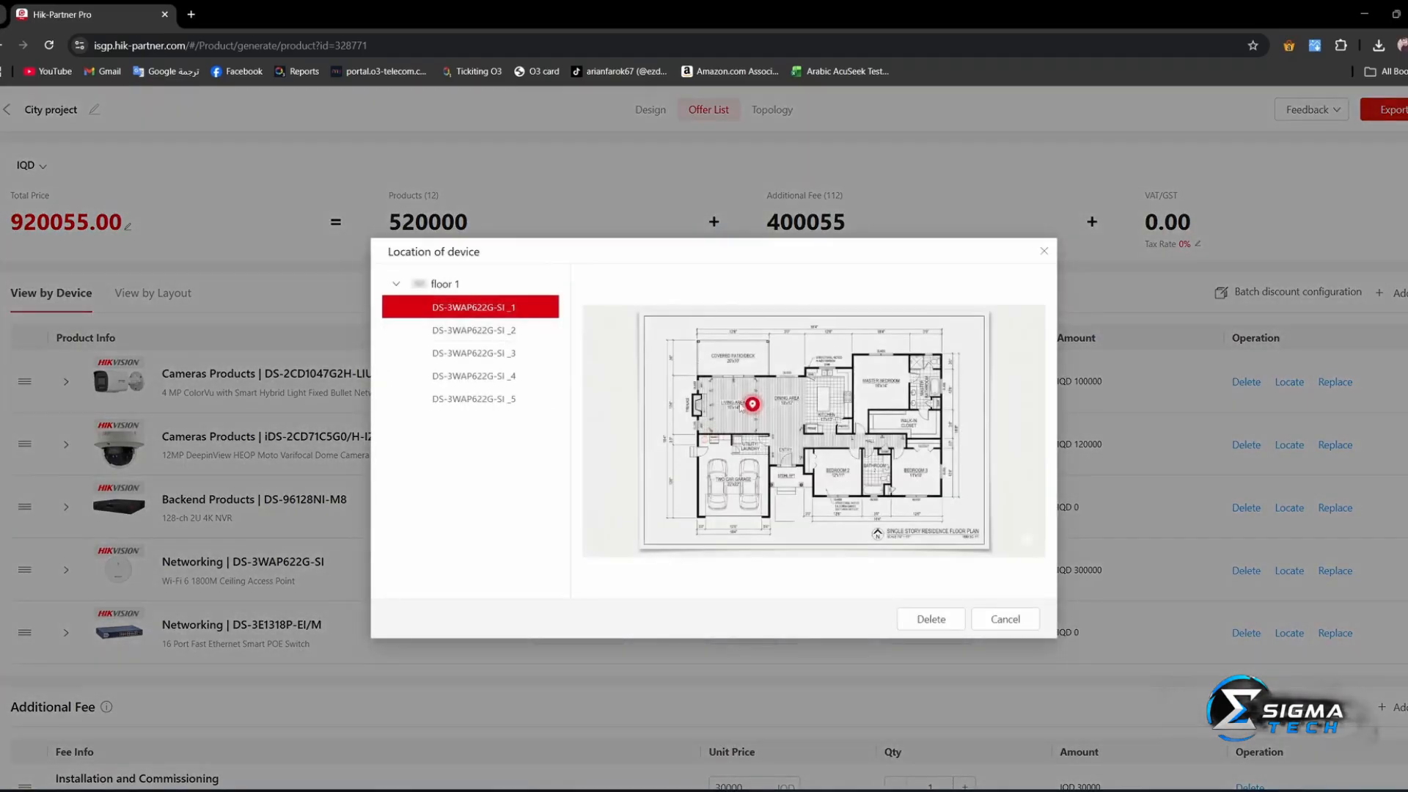
{"action": "left_click", "coordinate": [490, 331]}
{"action": "left_click", "coordinate": [488, 354]}
{"action": "left_click", "coordinate": [488, 376]}
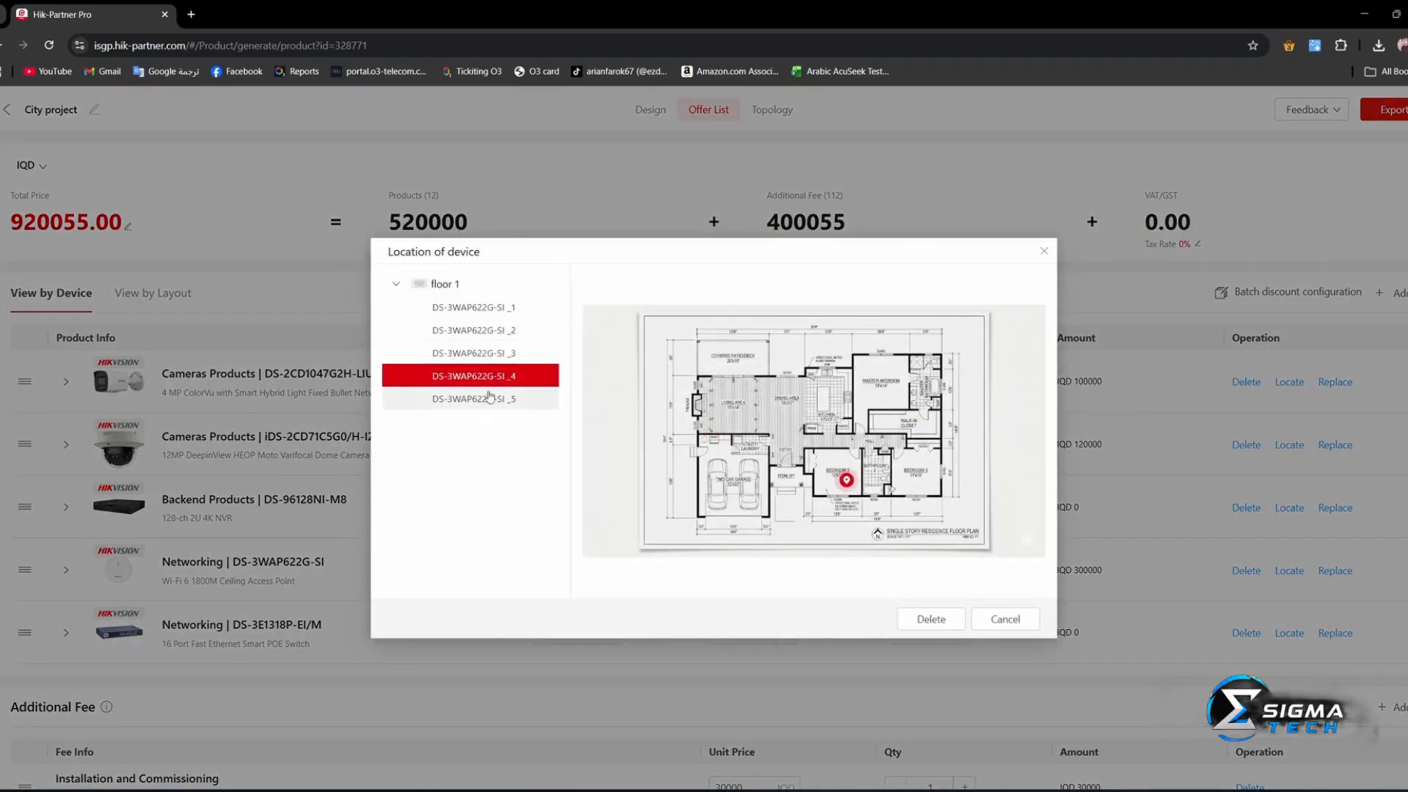
{"action": "left_click", "coordinate": [1005, 619]}
In the design, rename Camera1 beside the covered patio as "outdoor cam1" and set its focal length to 4mm
{"action": "left_click", "coordinate": [651, 110]}
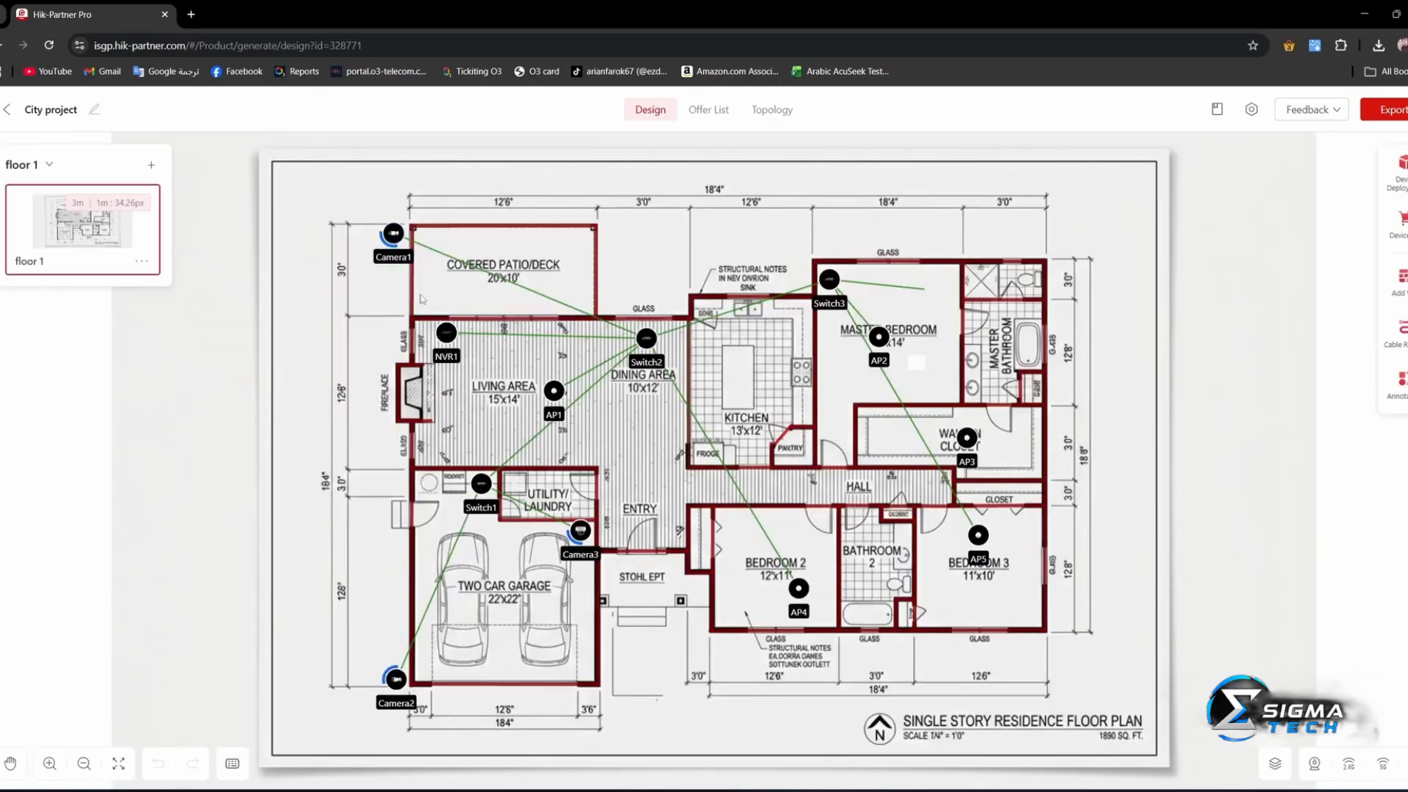
{"action": "left_click", "coordinate": [395, 235]}
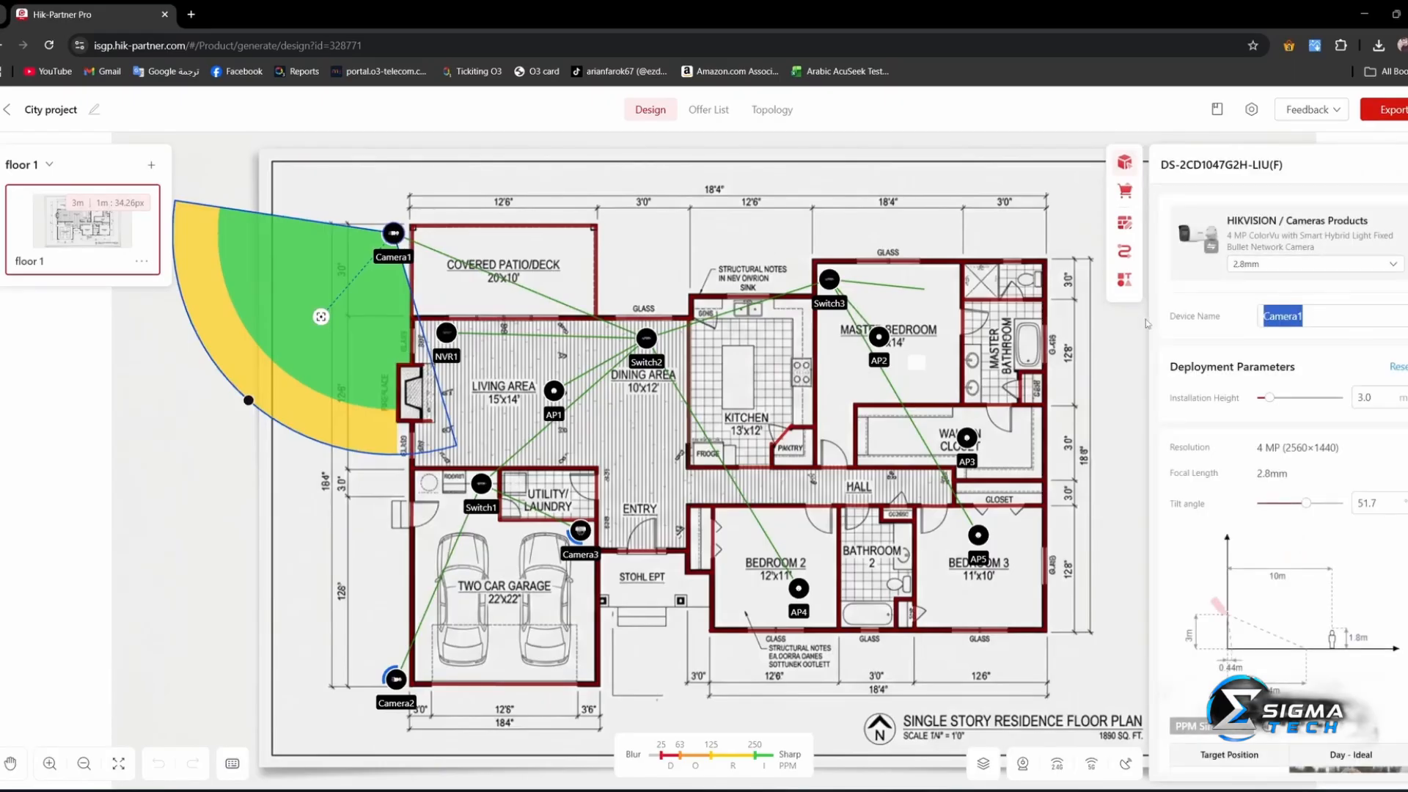
{"action": "type", "text": "outdoor cam1"}
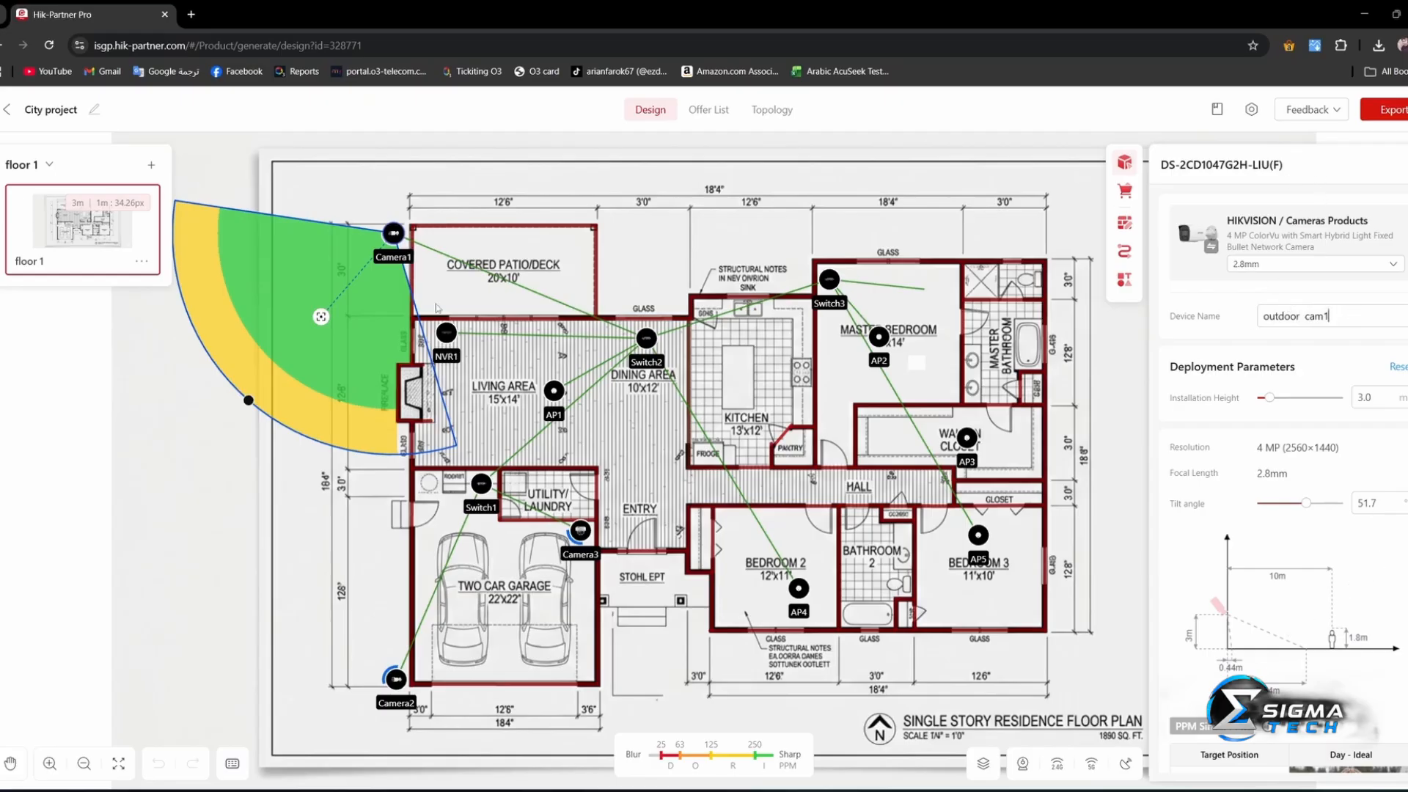
{"action": "left_click", "coordinate": [1330, 343]}
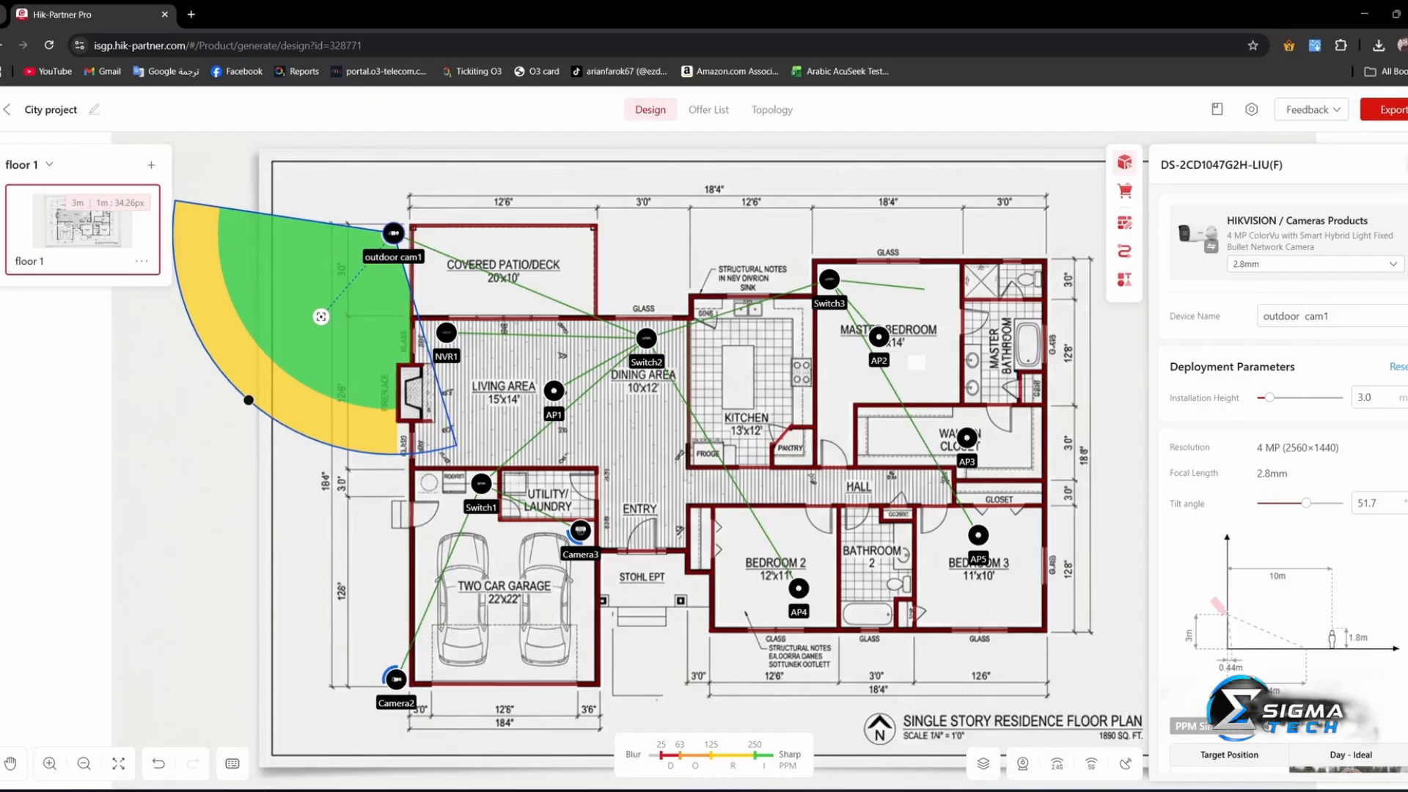
{"action": "left_click", "coordinate": [1278, 264]}
{"action": "left_click", "coordinate": [1277, 277]}
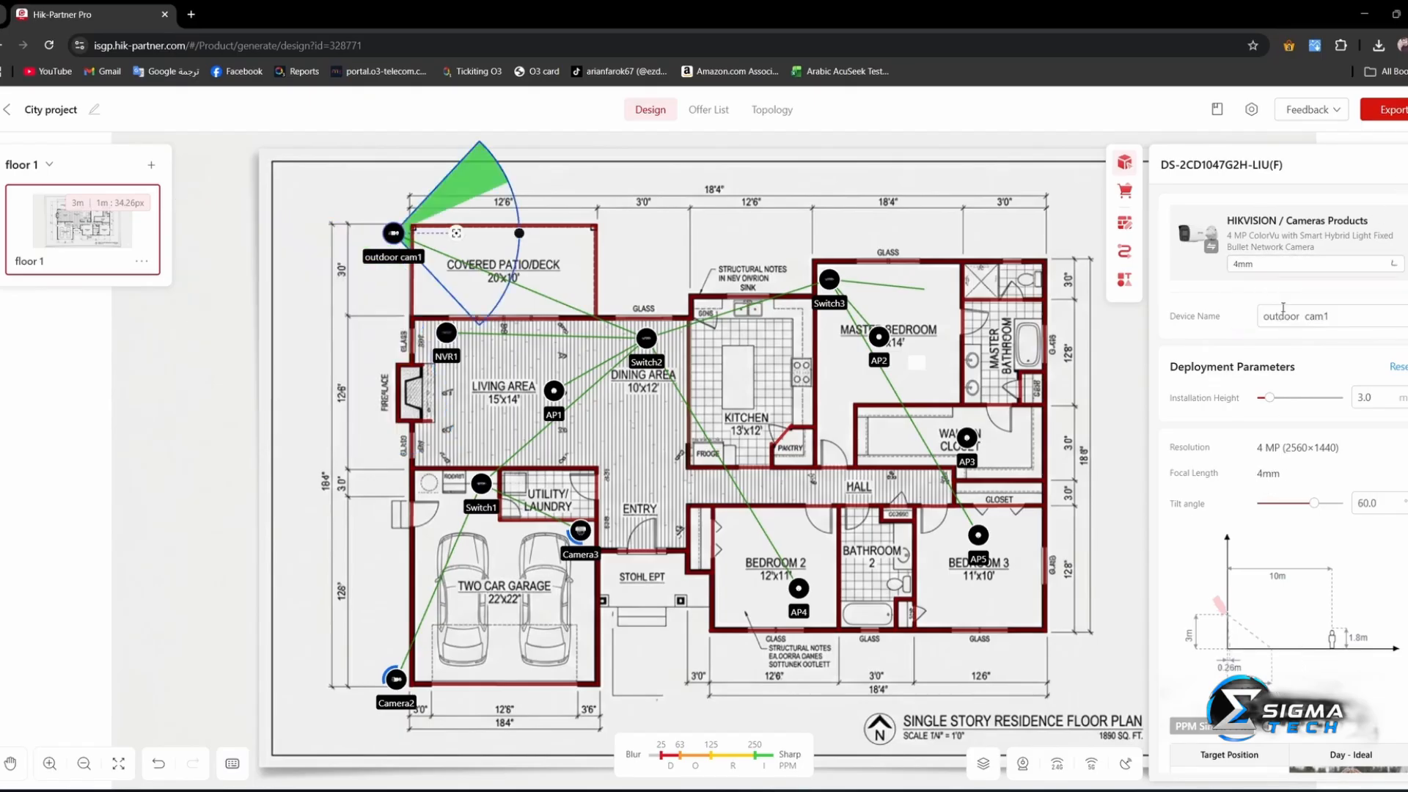
Set outdoor cam1's focal length to 2.8mm and aim its coverage southwest along the outside wall of the living area, then close its settings
{"action": "left_click", "coordinate": [1277, 264]}
{"action": "left_click", "coordinate": [1278, 294]}
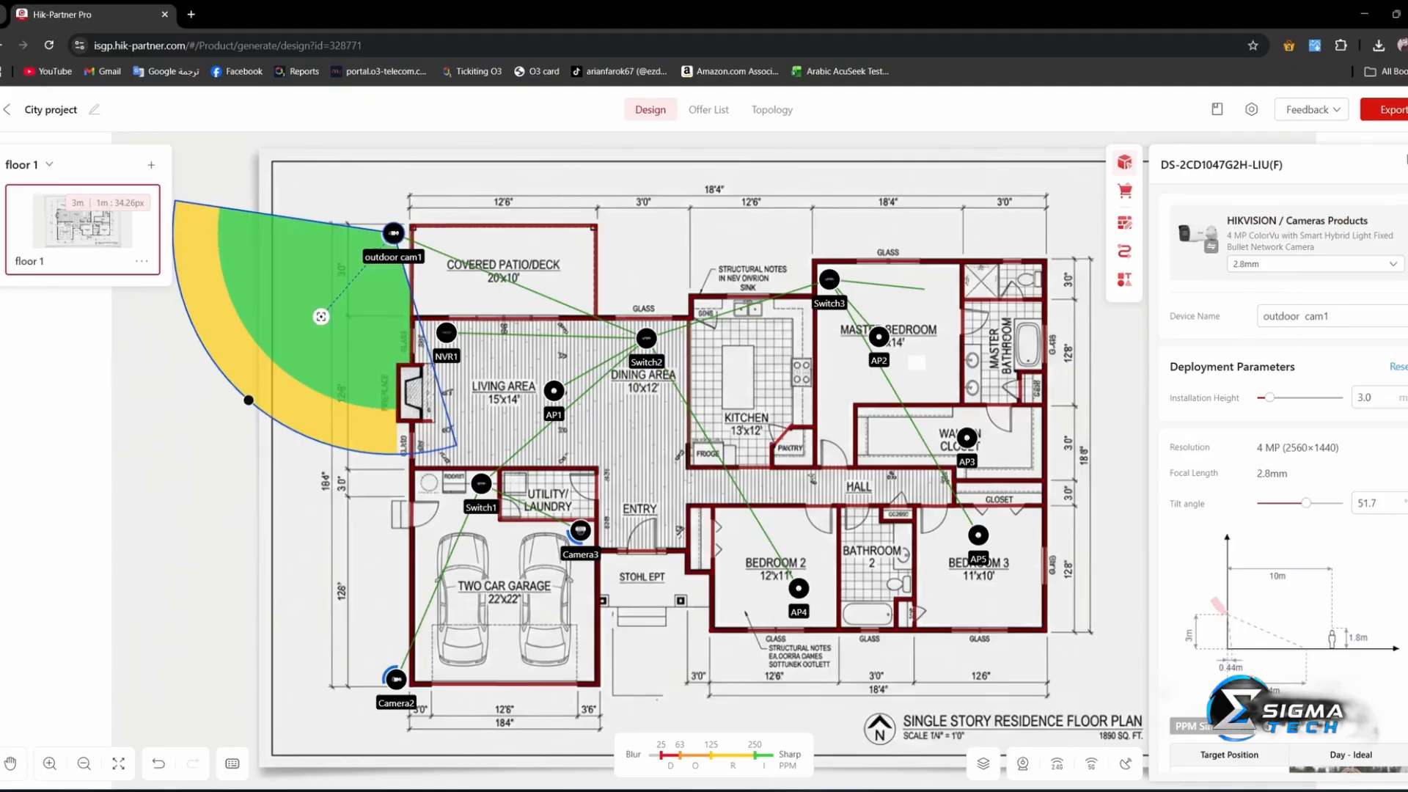
{"action": "left_click", "coordinate": [1407, 164]}
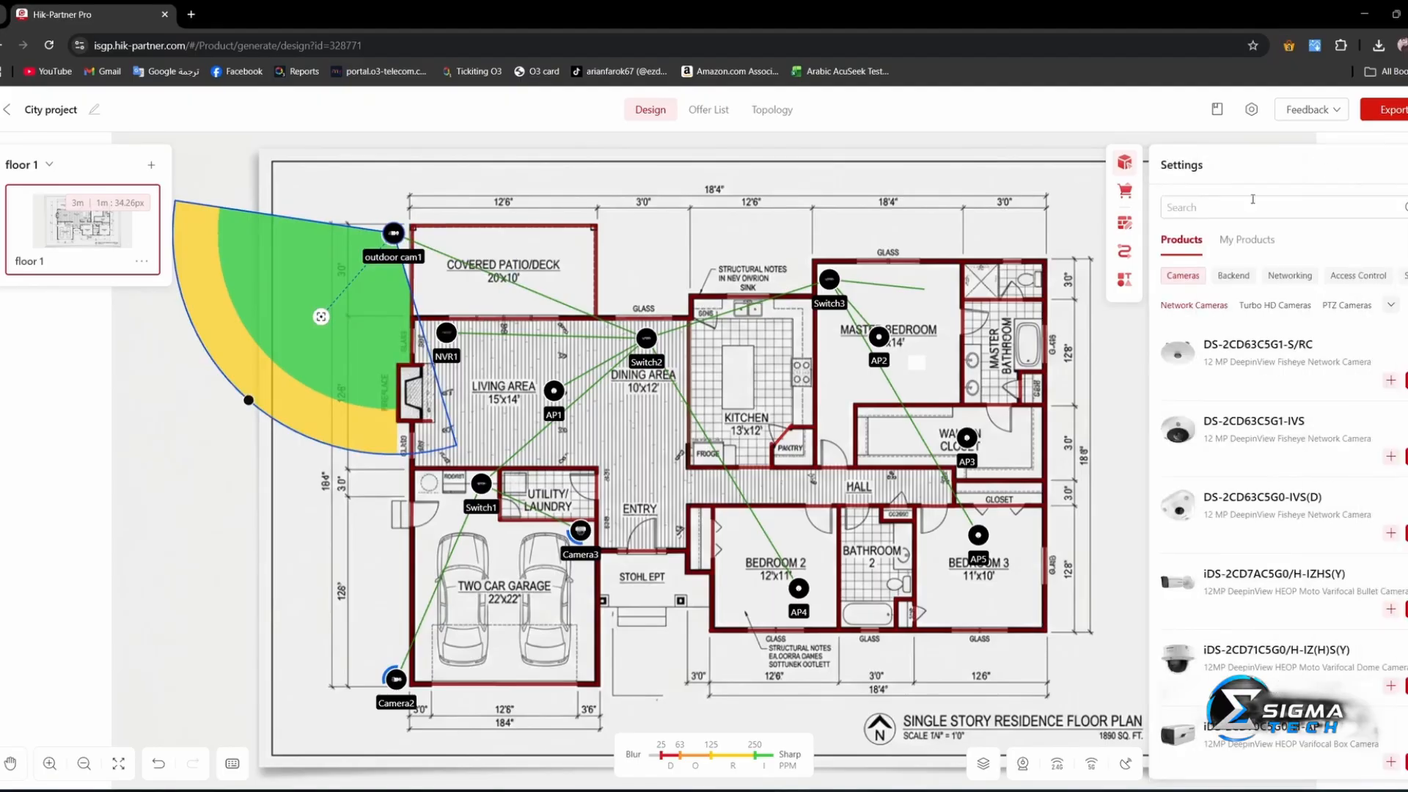
Review the device prices and the additional fees in the project's offer list
{"action": "left_click", "coordinate": [698, 112]}
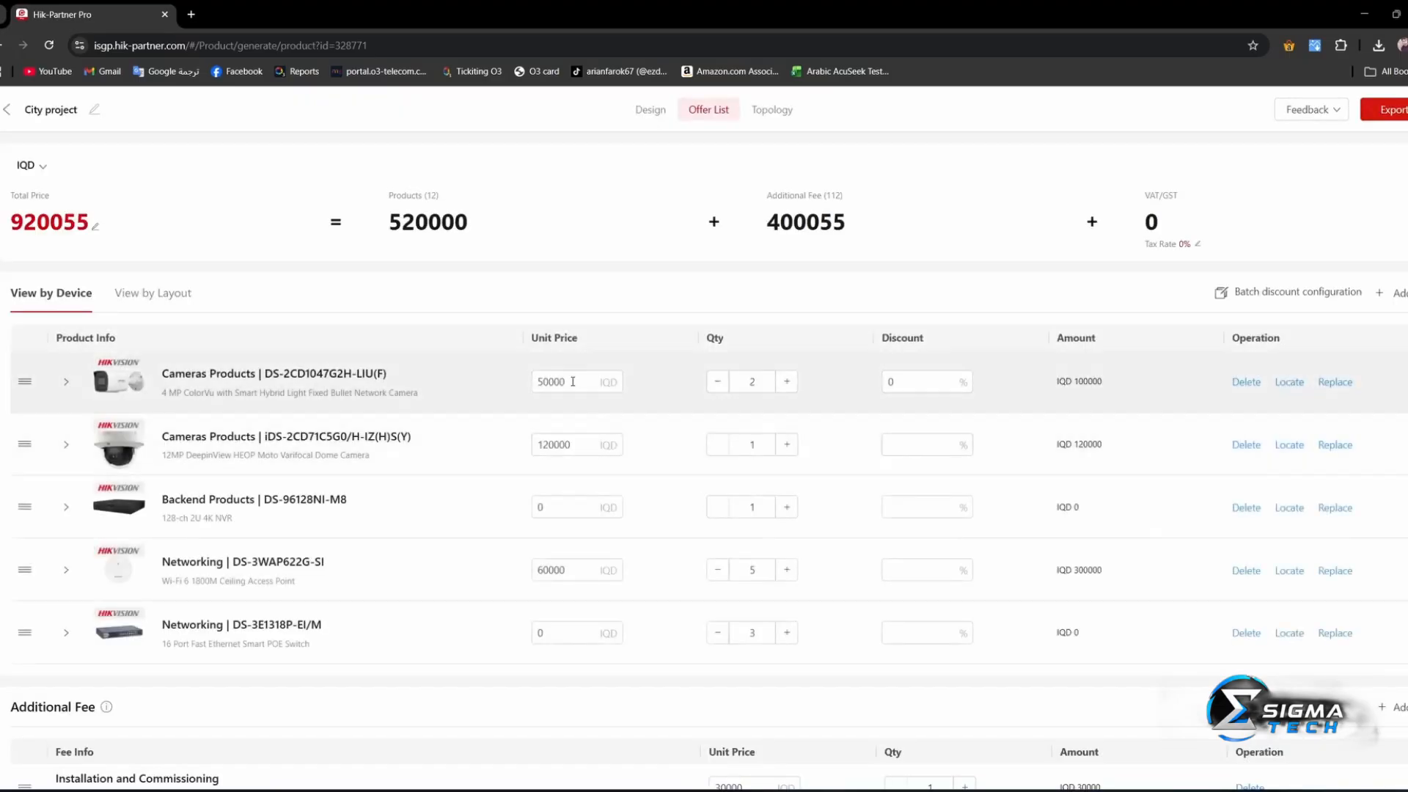
{"action": "scroll", "coordinate": [573, 382], "scroll_direction": "down", "scroll_amount": 2}
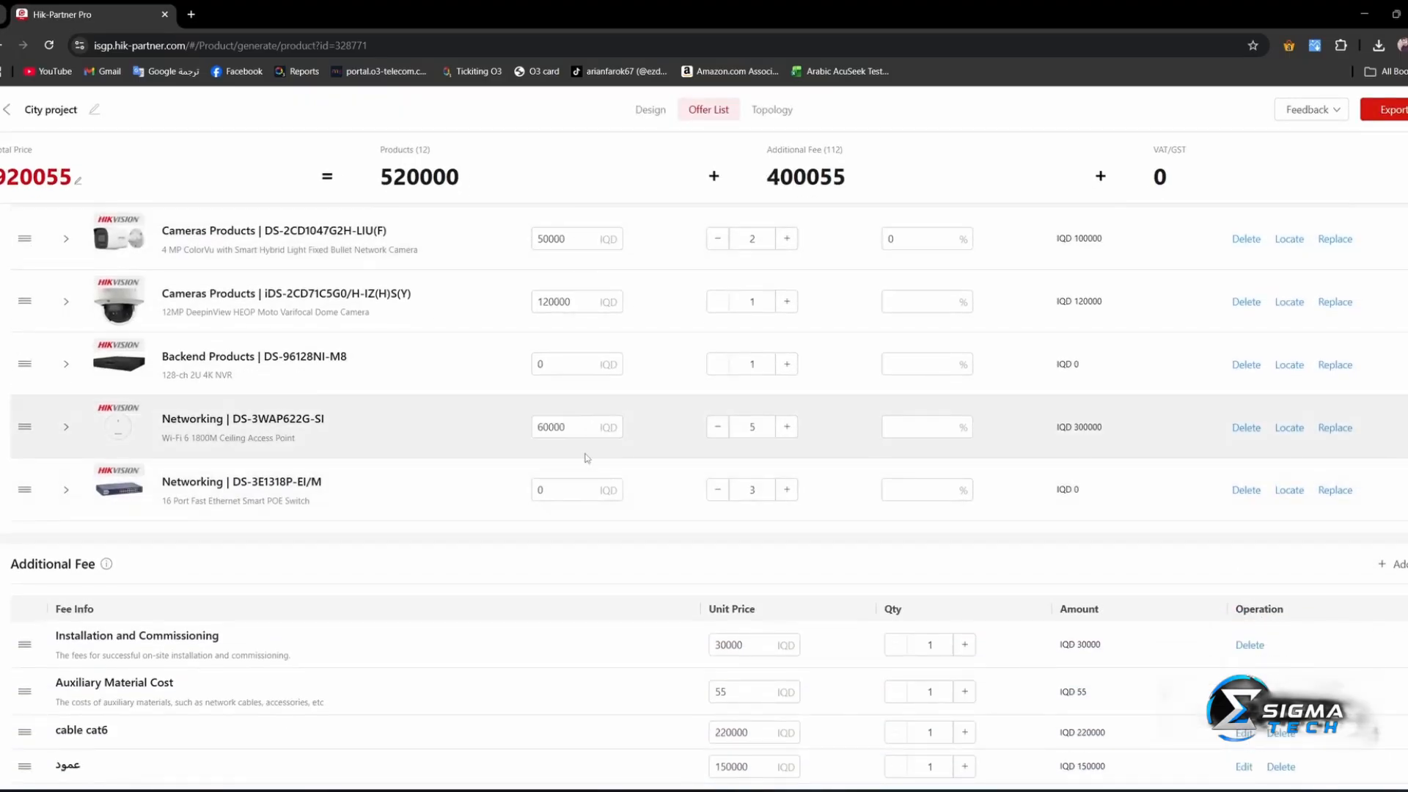
{"action": "scroll", "coordinate": [589, 473], "scroll_direction": "down", "scroll_amount": 2}
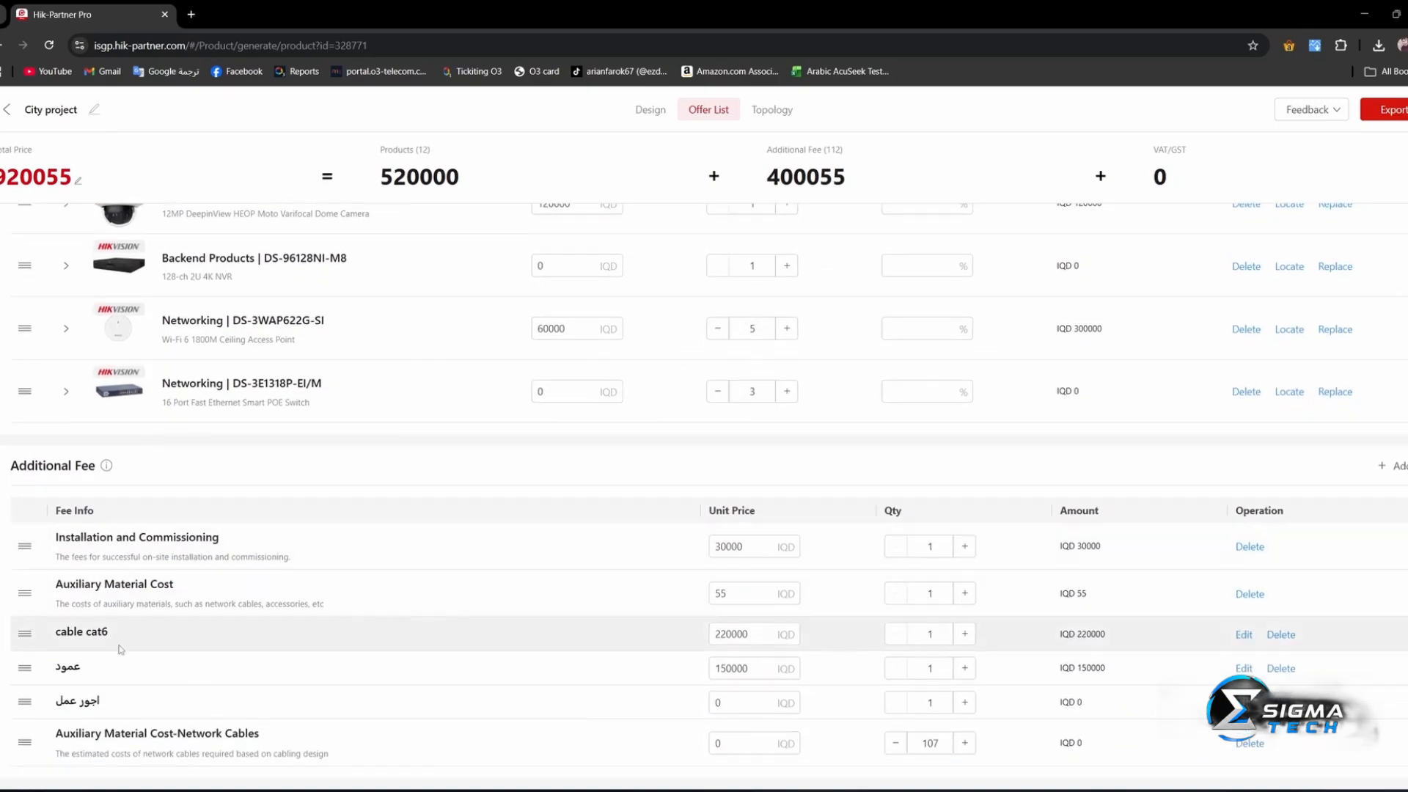
{"action": "double_click", "coordinate": [70, 667]}
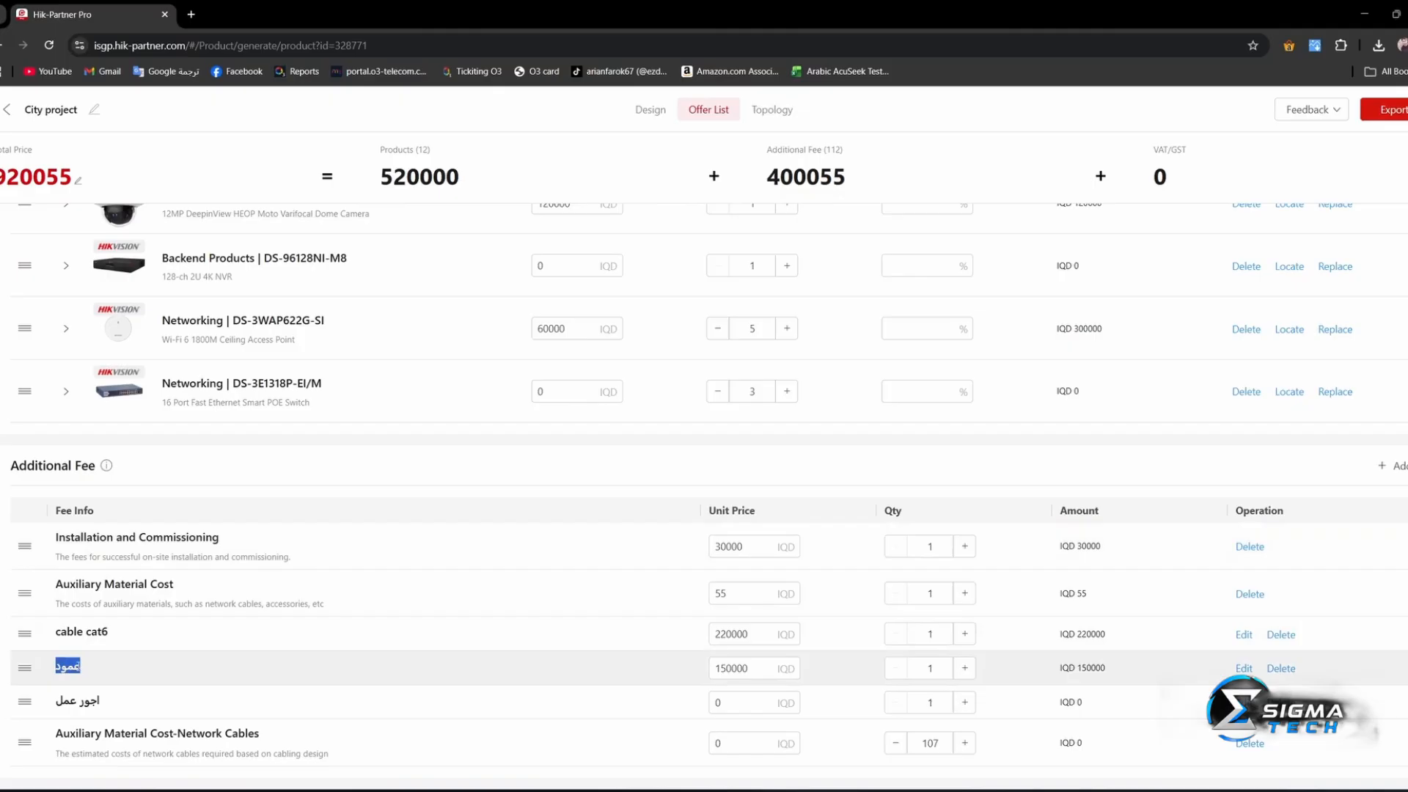
{"action": "left_click", "coordinate": [1388, 465]}
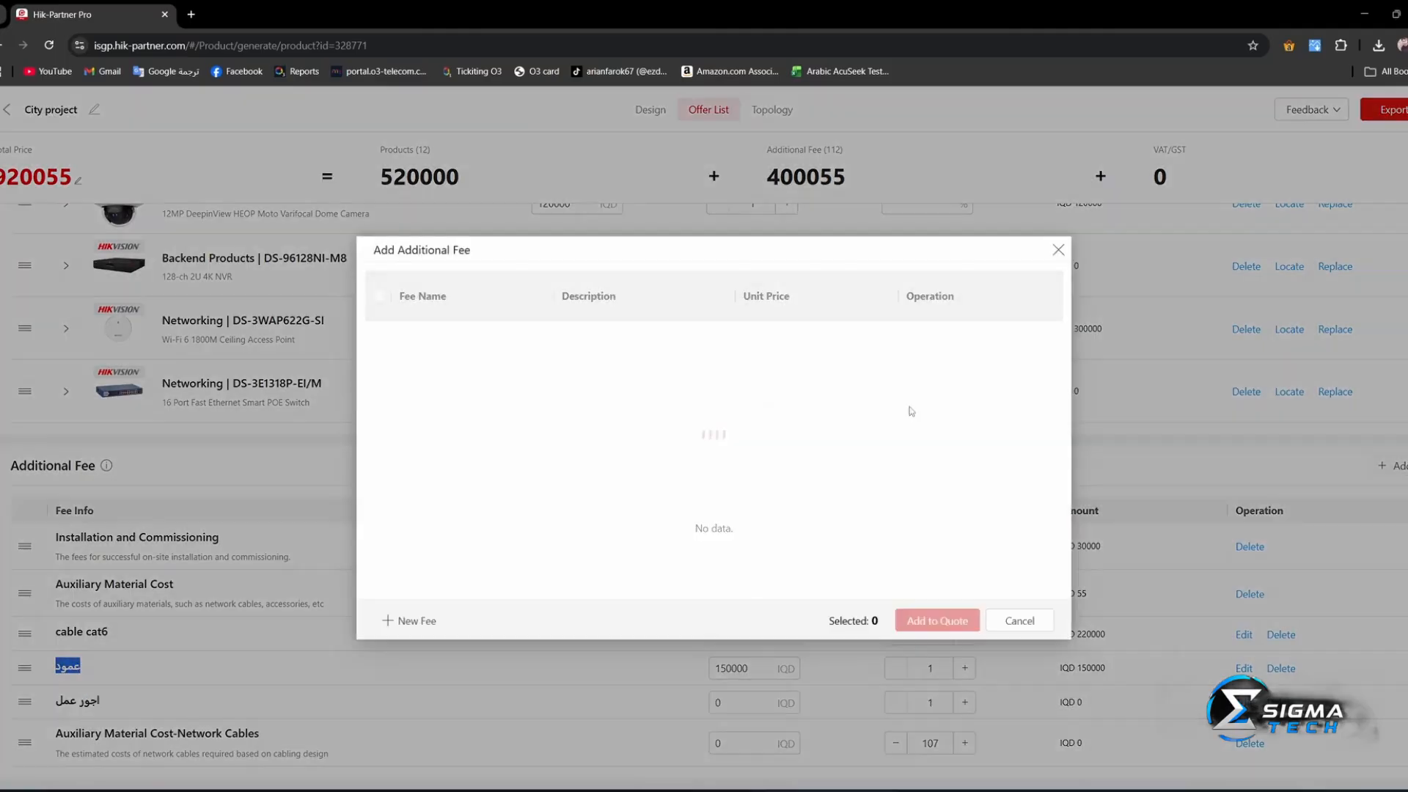
{"action": "scroll", "coordinate": [558, 433], "scroll_direction": "down", "scroll_amount": 5}
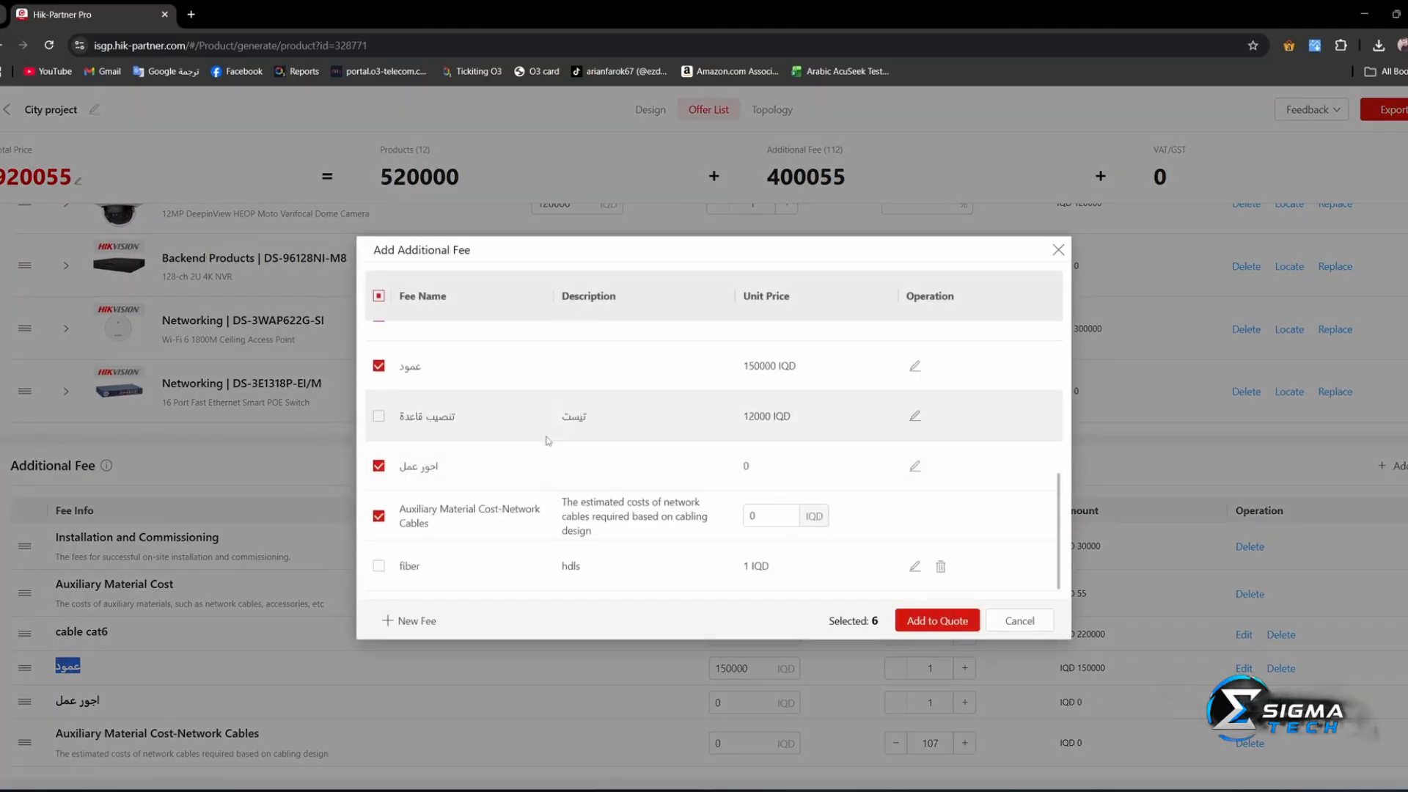
{"action": "left_click", "coordinate": [402, 620]}
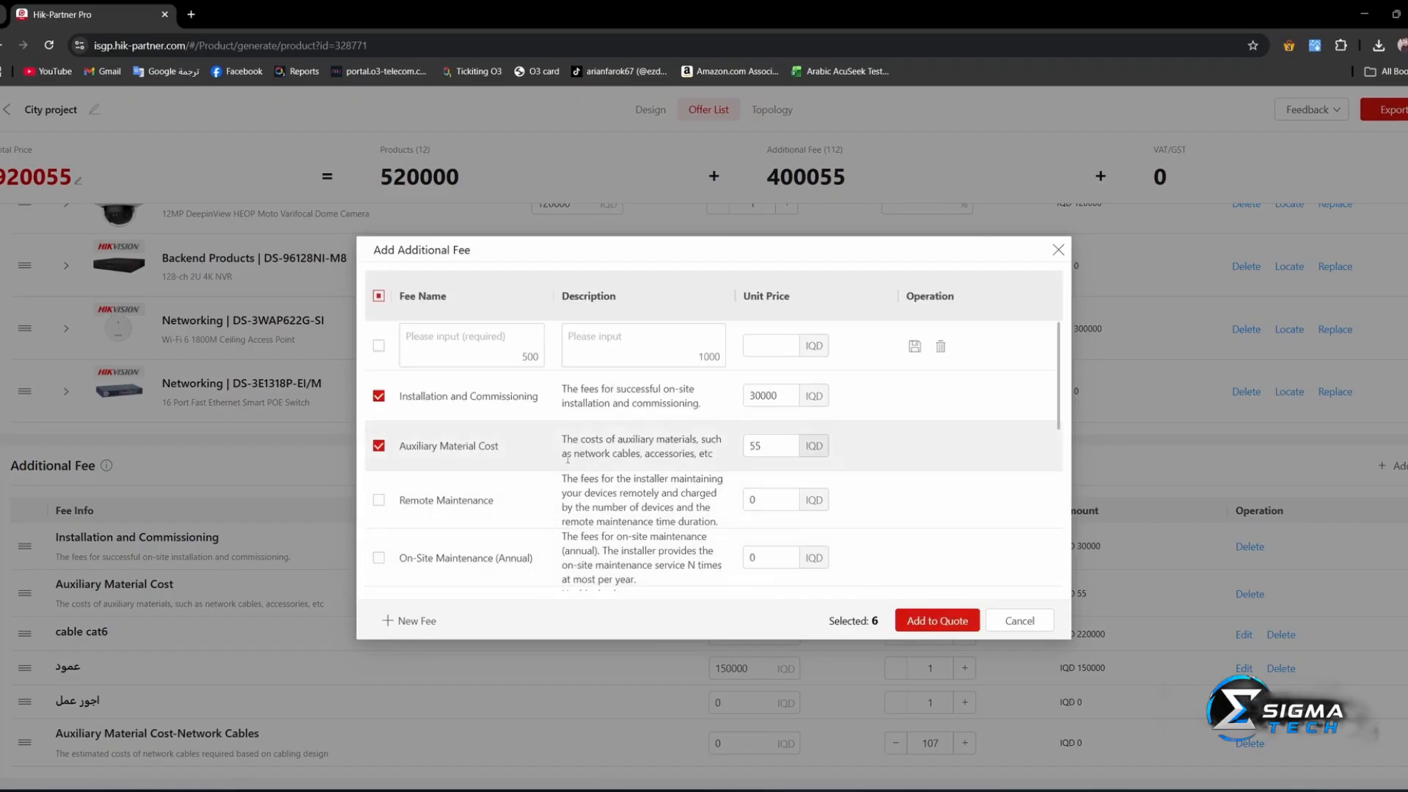
{"action": "left_click", "coordinate": [476, 331]}
{"action": "type", "text": "ليب"}
{"action": "key", "text": "BackSpace"}
{"action": "key", "text": "BackSpace"}
{"action": "key", "text": "BackSpace"}
{"action": "scroll", "coordinate": [613, 337], "scroll_direction": "down", "scroll_amount": 7}
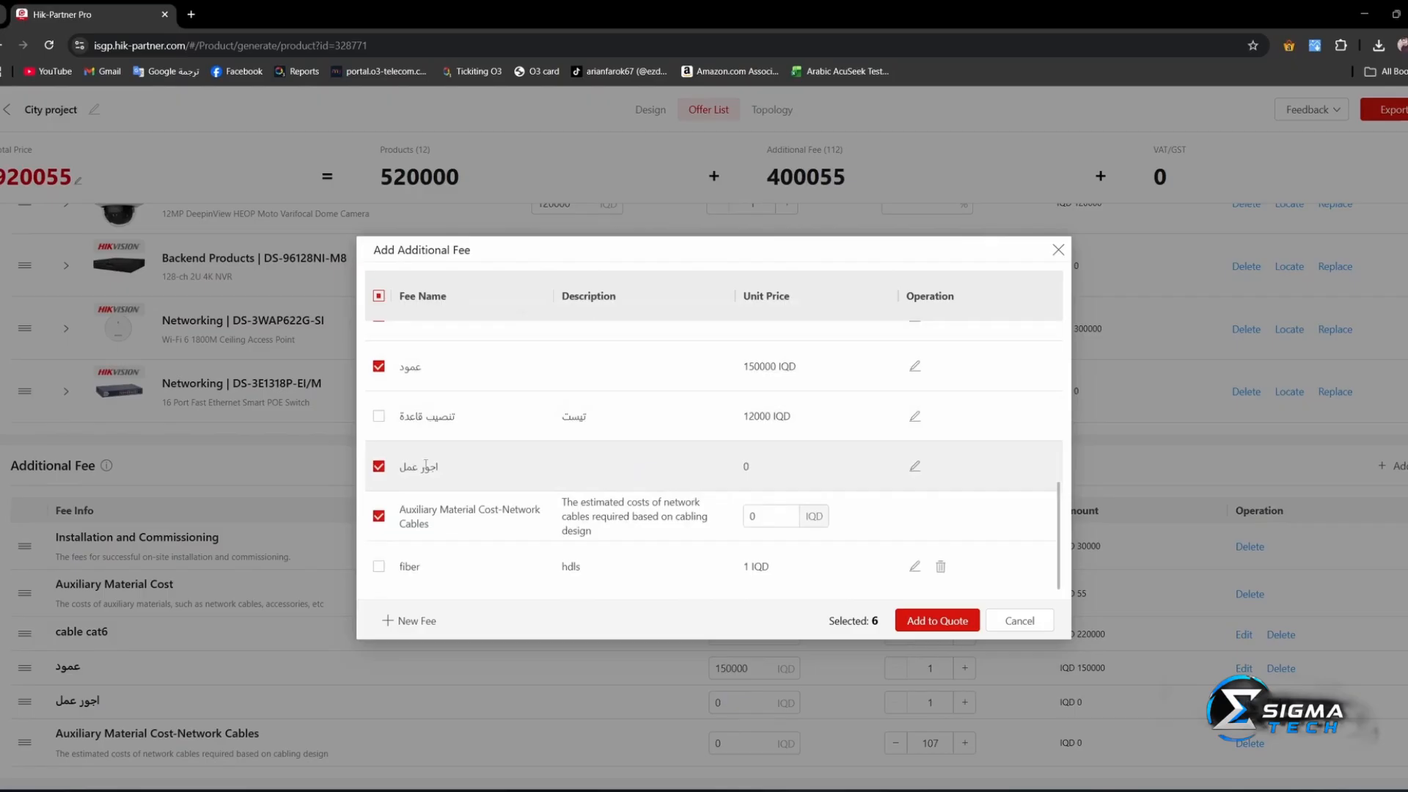
{"action": "scroll", "coordinate": [477, 447], "scroll_direction": "up", "scroll_amount": 7}
{"action": "left_click", "coordinate": [1020, 620]}
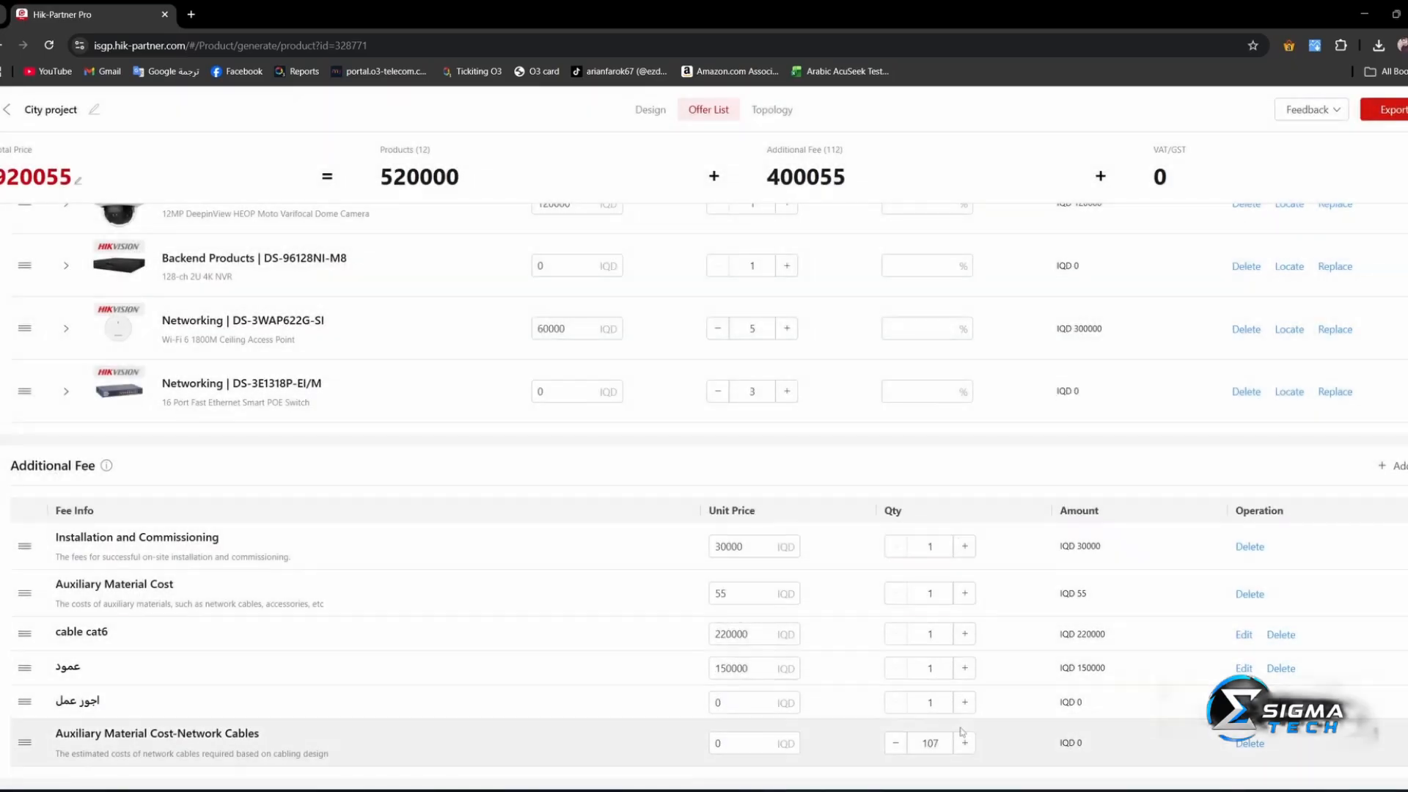
Open the project's topology, reposition the diagram and switch it to the vertical layout
{"action": "scroll", "coordinate": [834, 728], "scroll_direction": "up", "scroll_amount": 3}
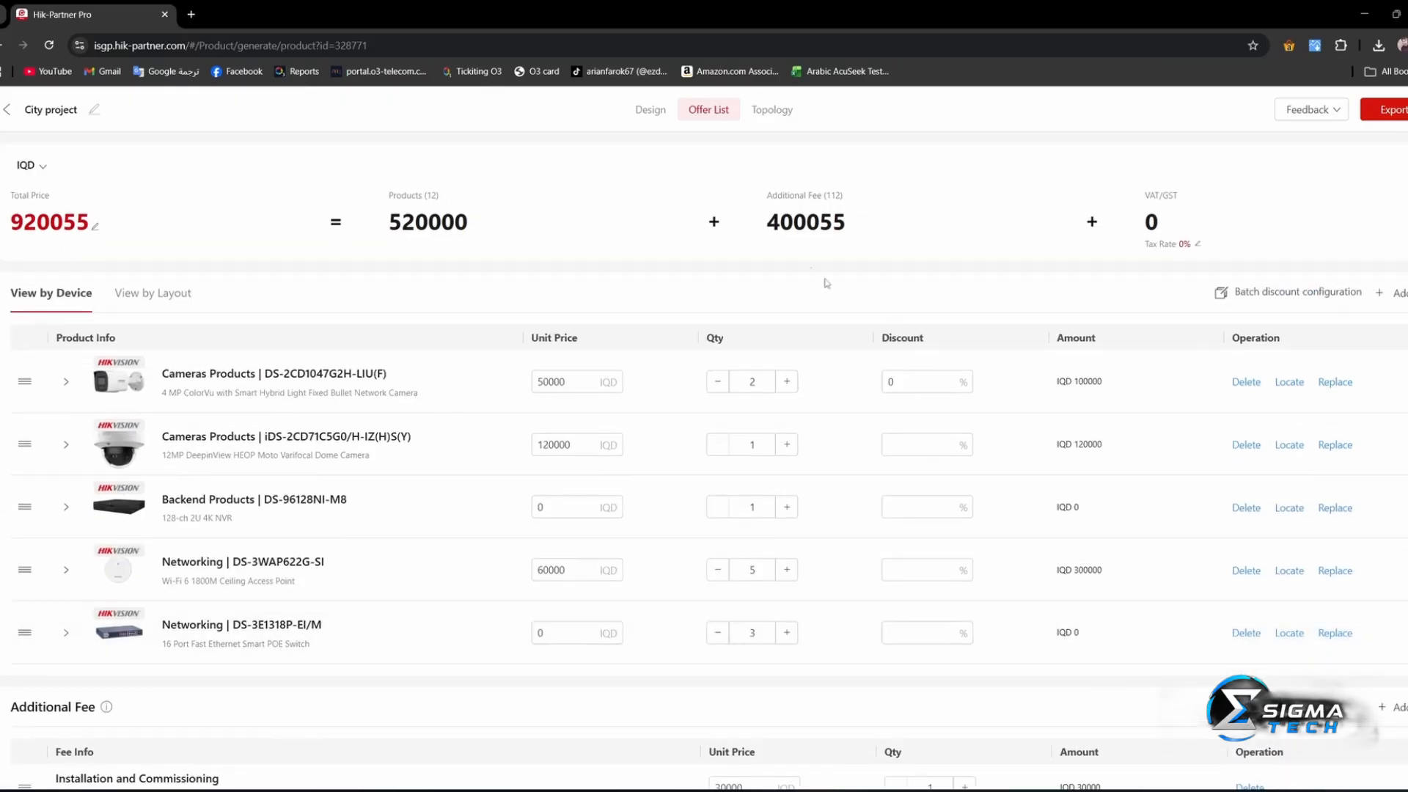
{"action": "scroll", "coordinate": [861, 495], "scroll_direction": "down", "scroll_amount": 2}
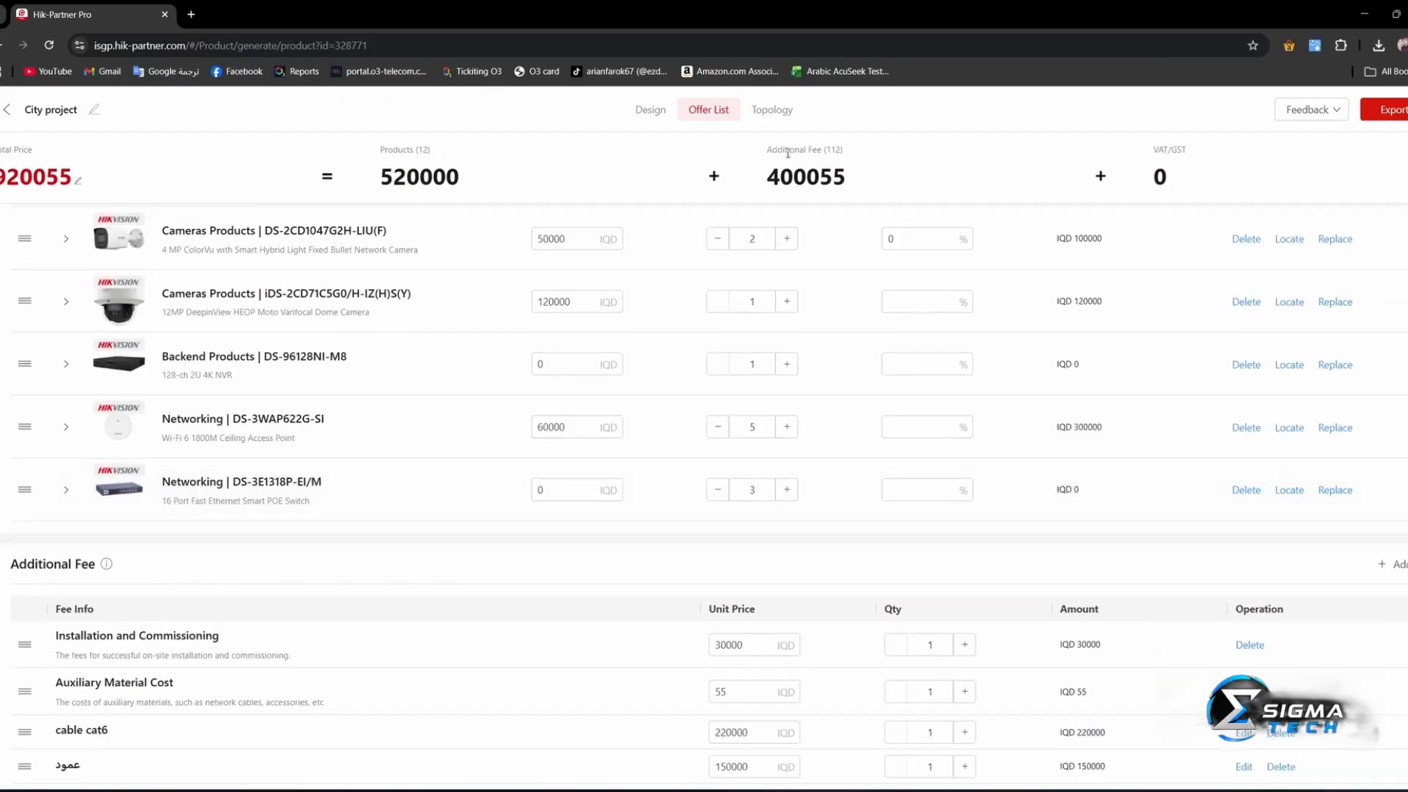
{"action": "left_click", "coordinate": [782, 118]}
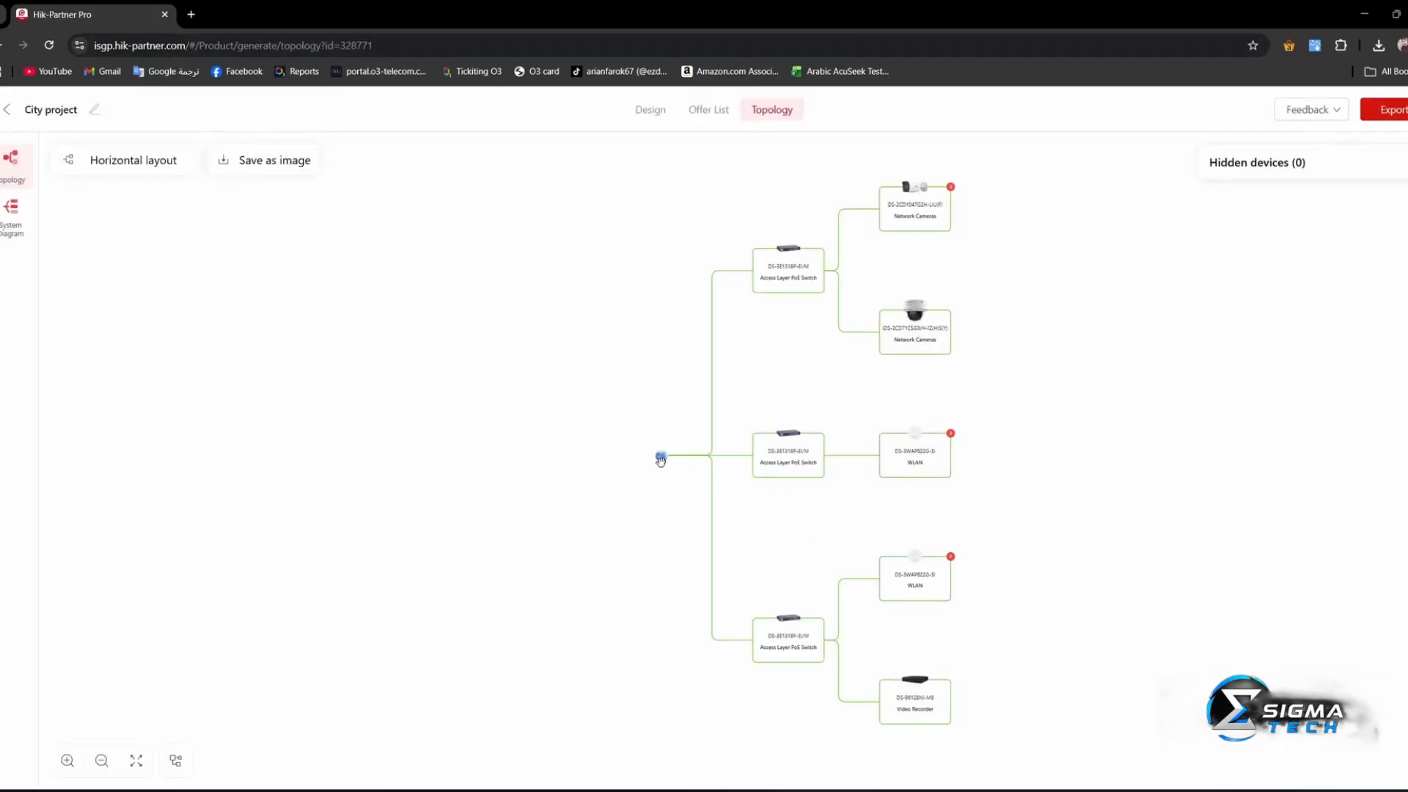
{"action": "left_click_drag", "start_coordinate": [661, 458], "coordinate": [636, 452]}
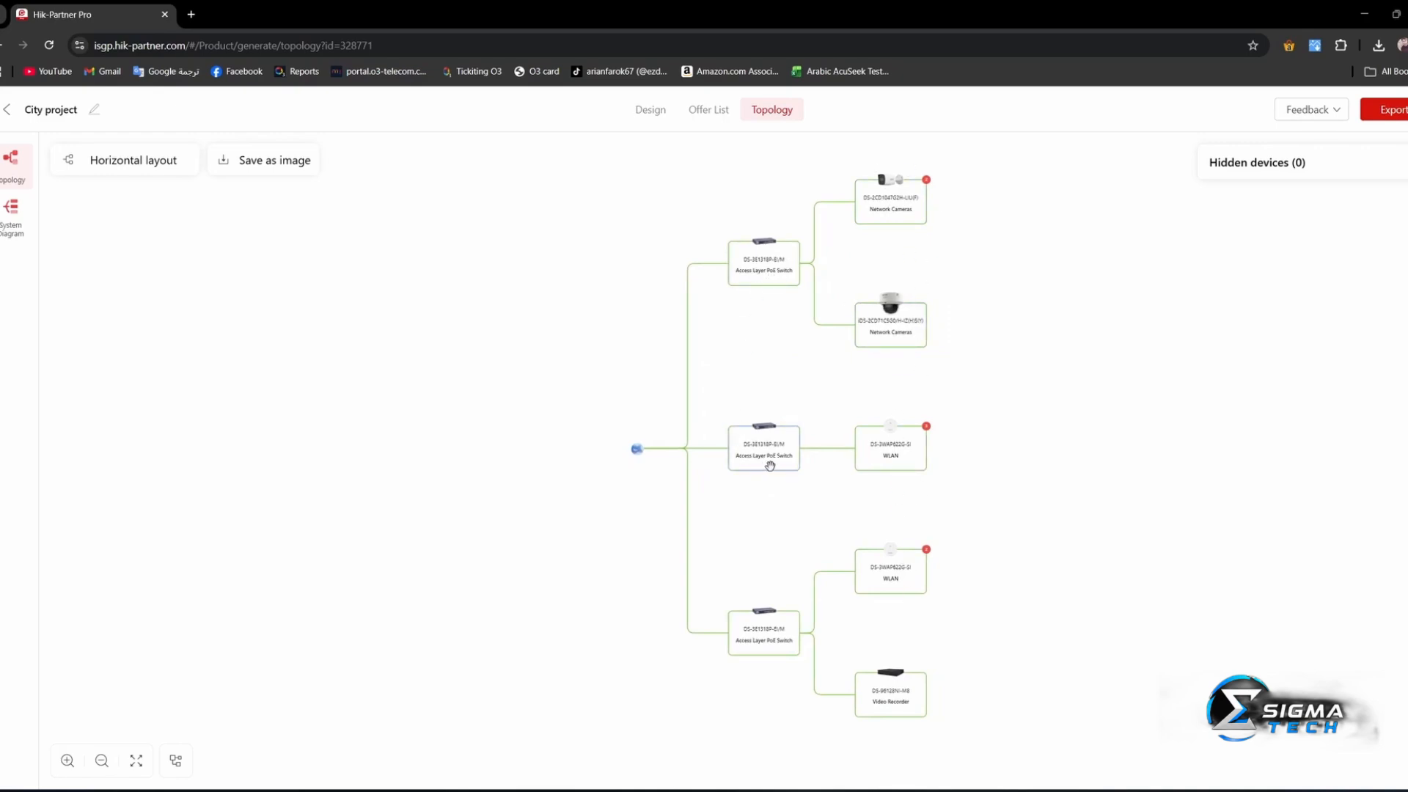
{"action": "left_click_drag", "start_coordinate": [633, 450], "coordinate": [606, 449]}
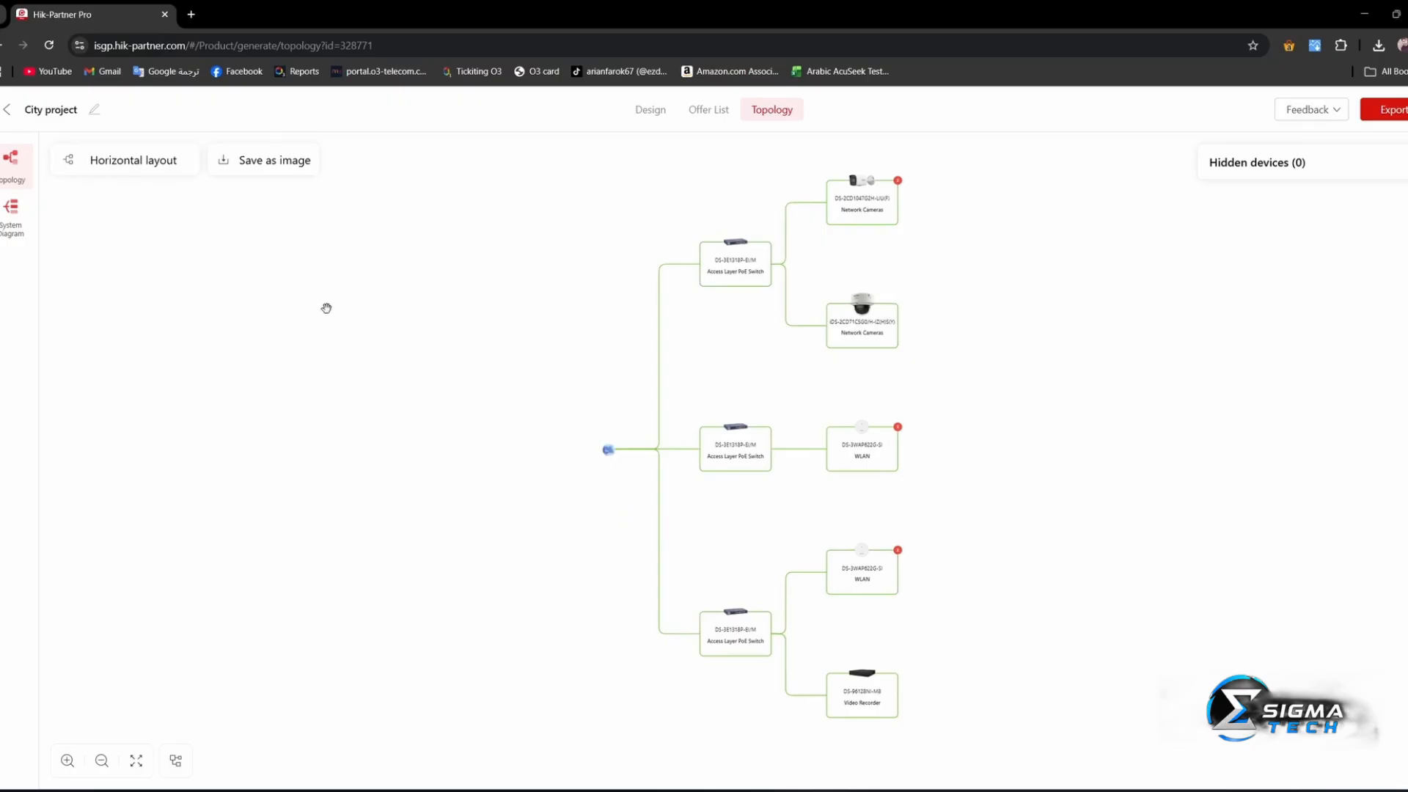
{"action": "left_click", "coordinate": [125, 160]}
{"action": "left_click", "coordinate": [125, 226]}
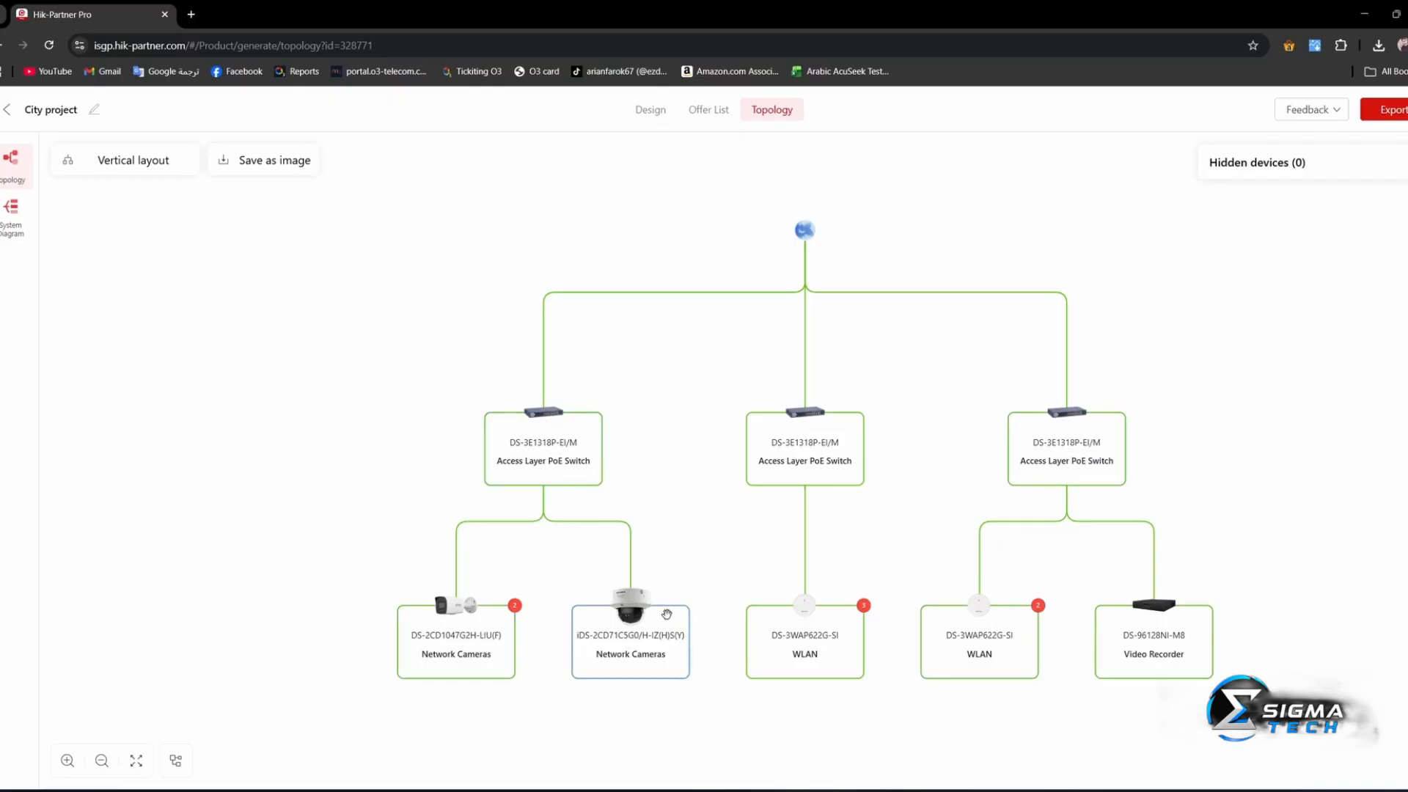
Open the export preview from the offer list and review its product list, fees, topology and floor 1 point layout, keeping System Diagram included
{"action": "left_click", "coordinate": [709, 111]}
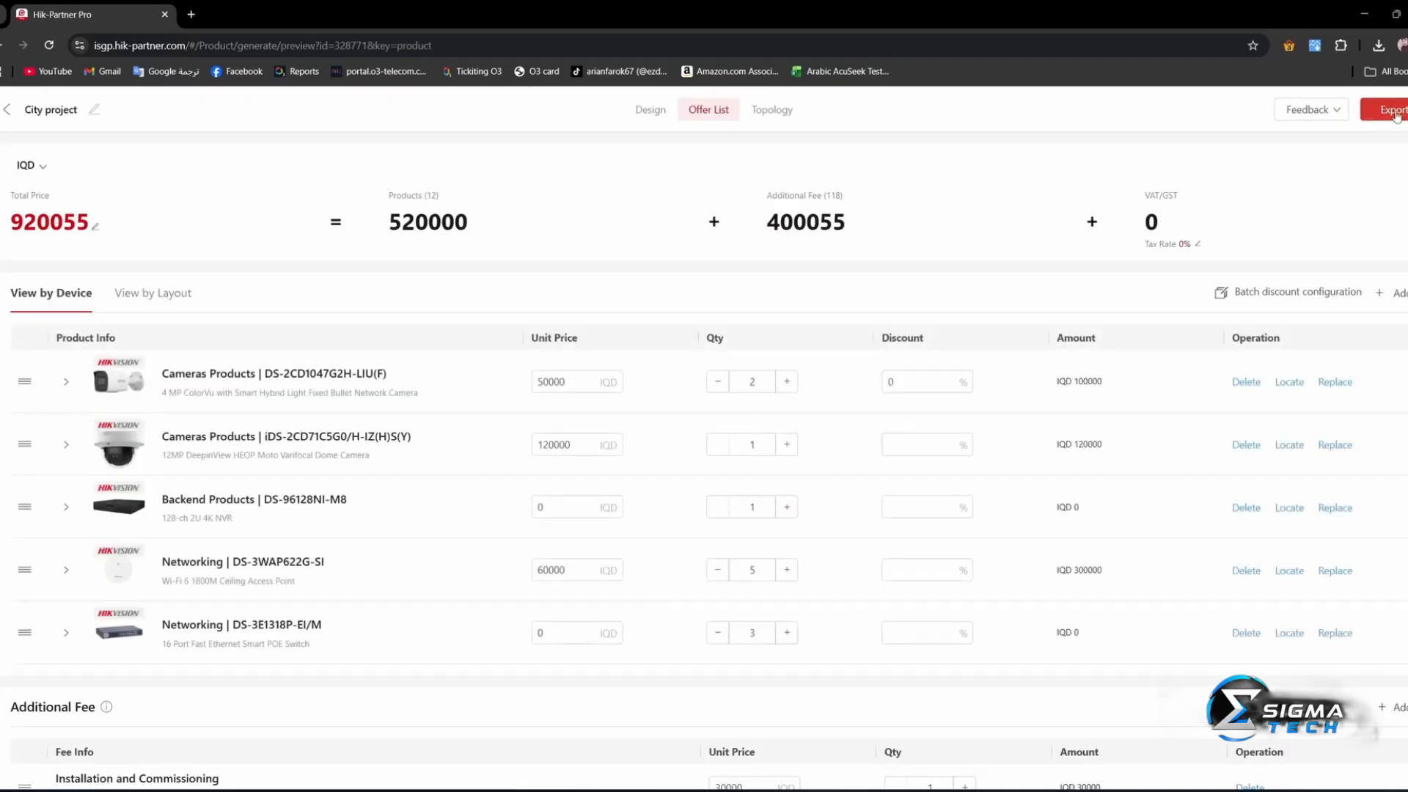
{"action": "left_click", "coordinate": [1394, 112]}
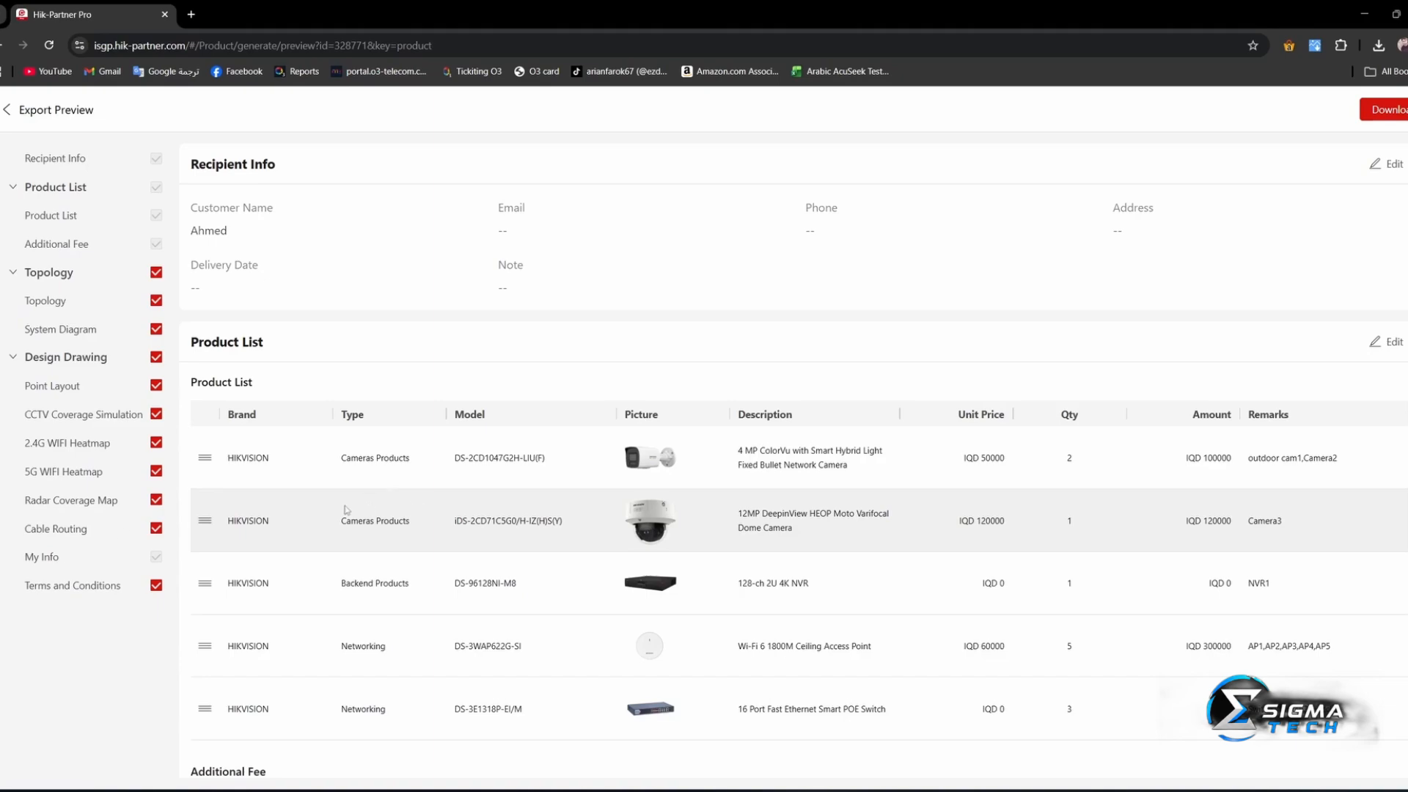
{"action": "scroll", "coordinate": [413, 461], "scroll_direction": "down", "scroll_amount": 2}
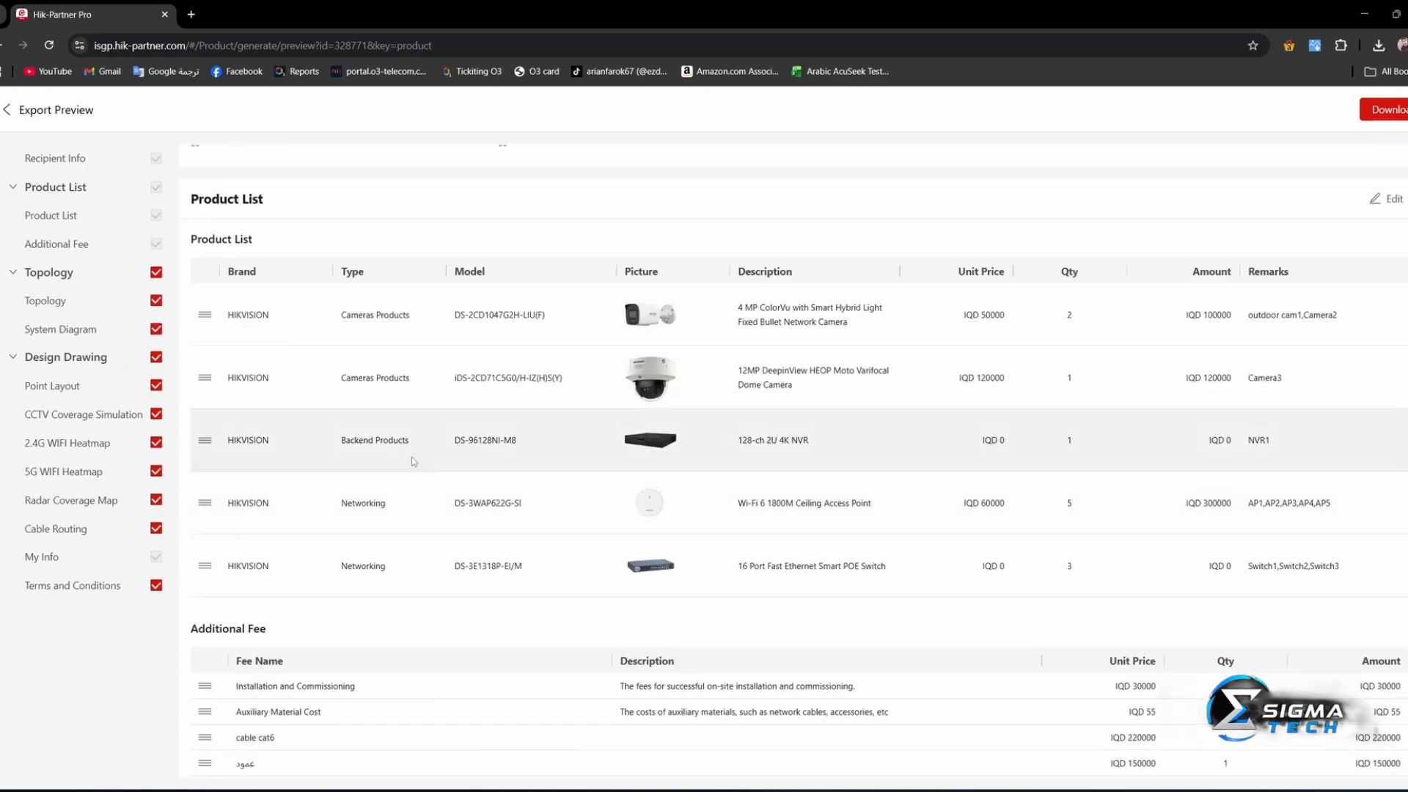
{"action": "left_click", "coordinate": [156, 336]}
{"action": "left_click", "coordinate": [156, 335]}
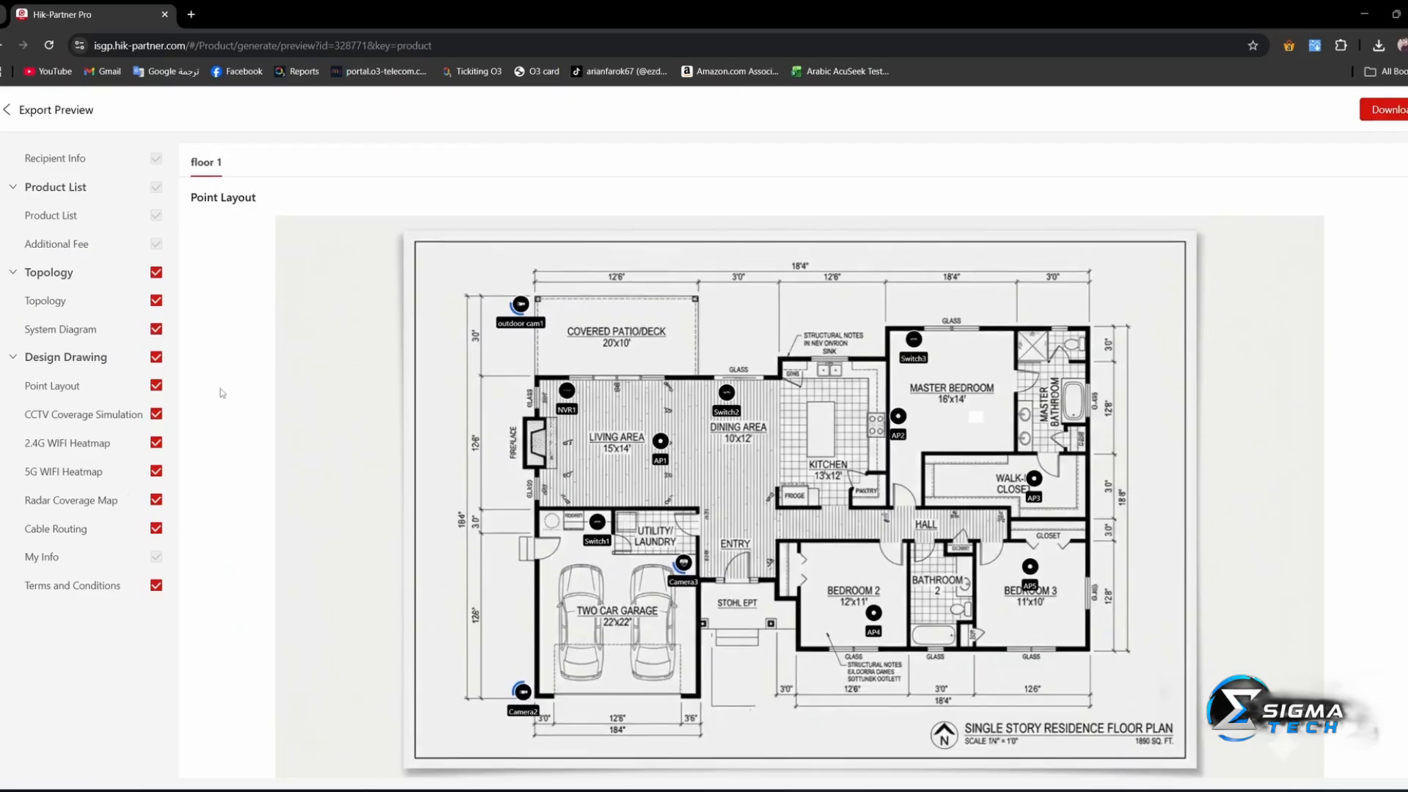
{"action": "scroll", "coordinate": [364, 493], "scroll_direction": "up", "scroll_amount": 15}
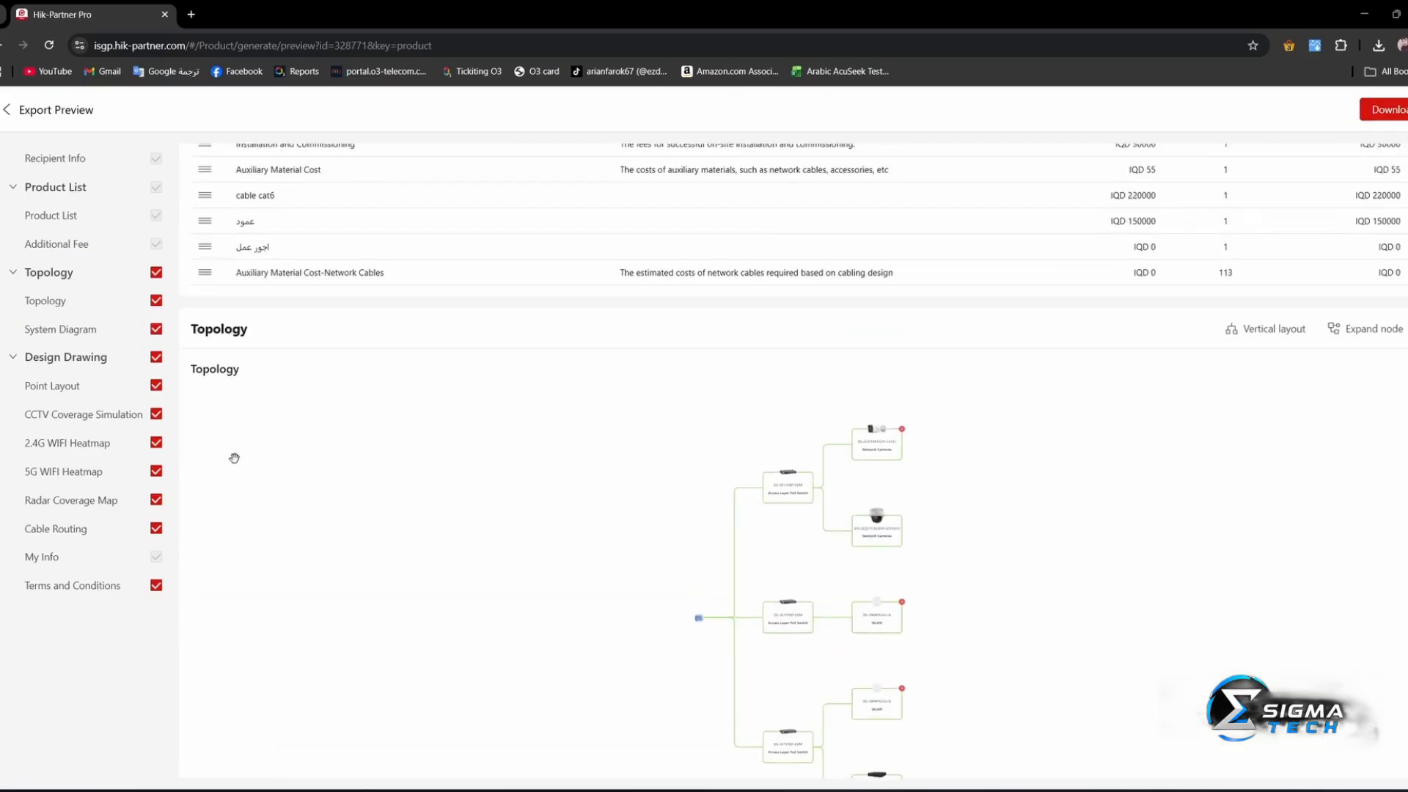
{"action": "scroll", "coordinate": [228, 461], "scroll_direction": "up", "scroll_amount": 6}
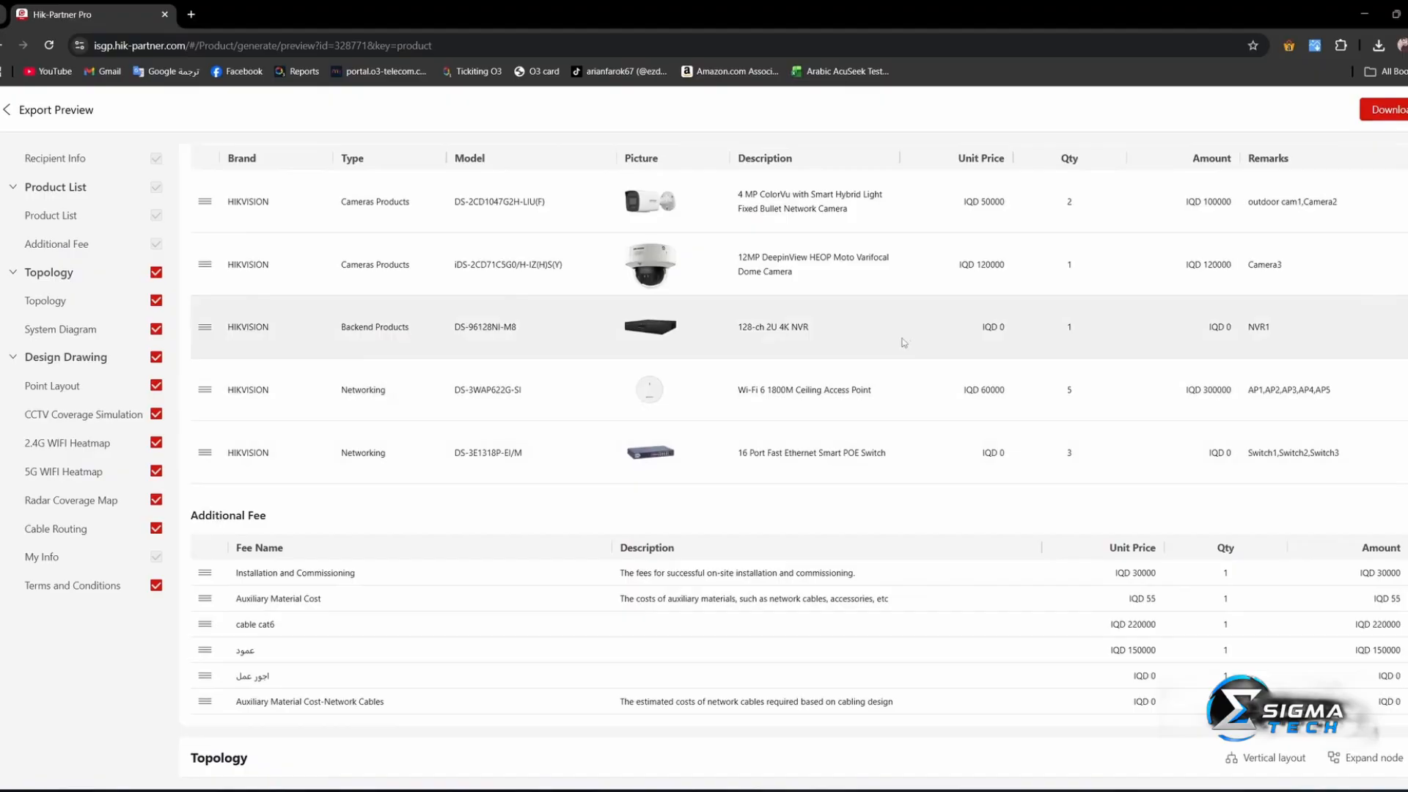
Download the quotation using the PDF template
{"action": "left_click", "coordinate": [1393, 111]}
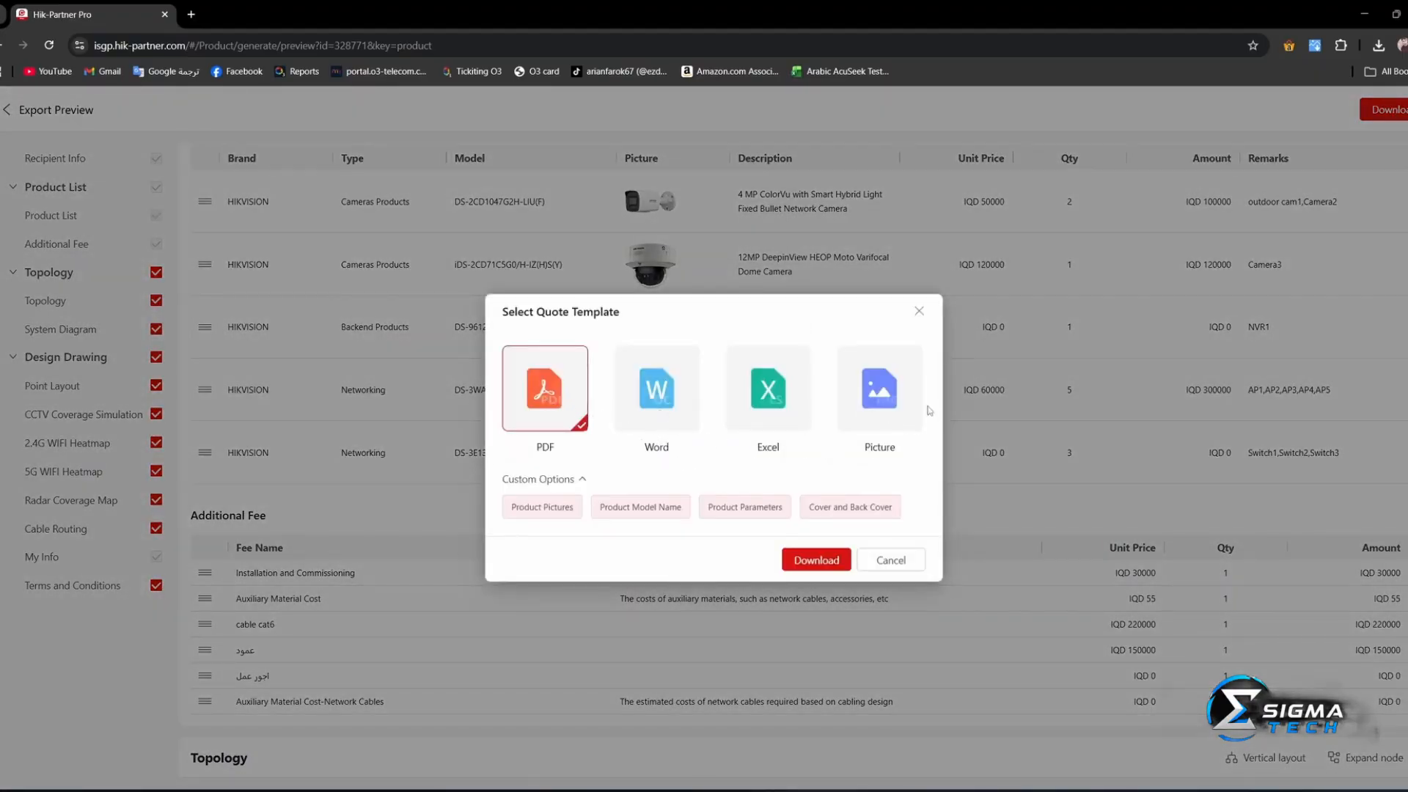
{"action": "left_click", "coordinate": [544, 508]}
{"action": "left_click", "coordinate": [810, 561]}
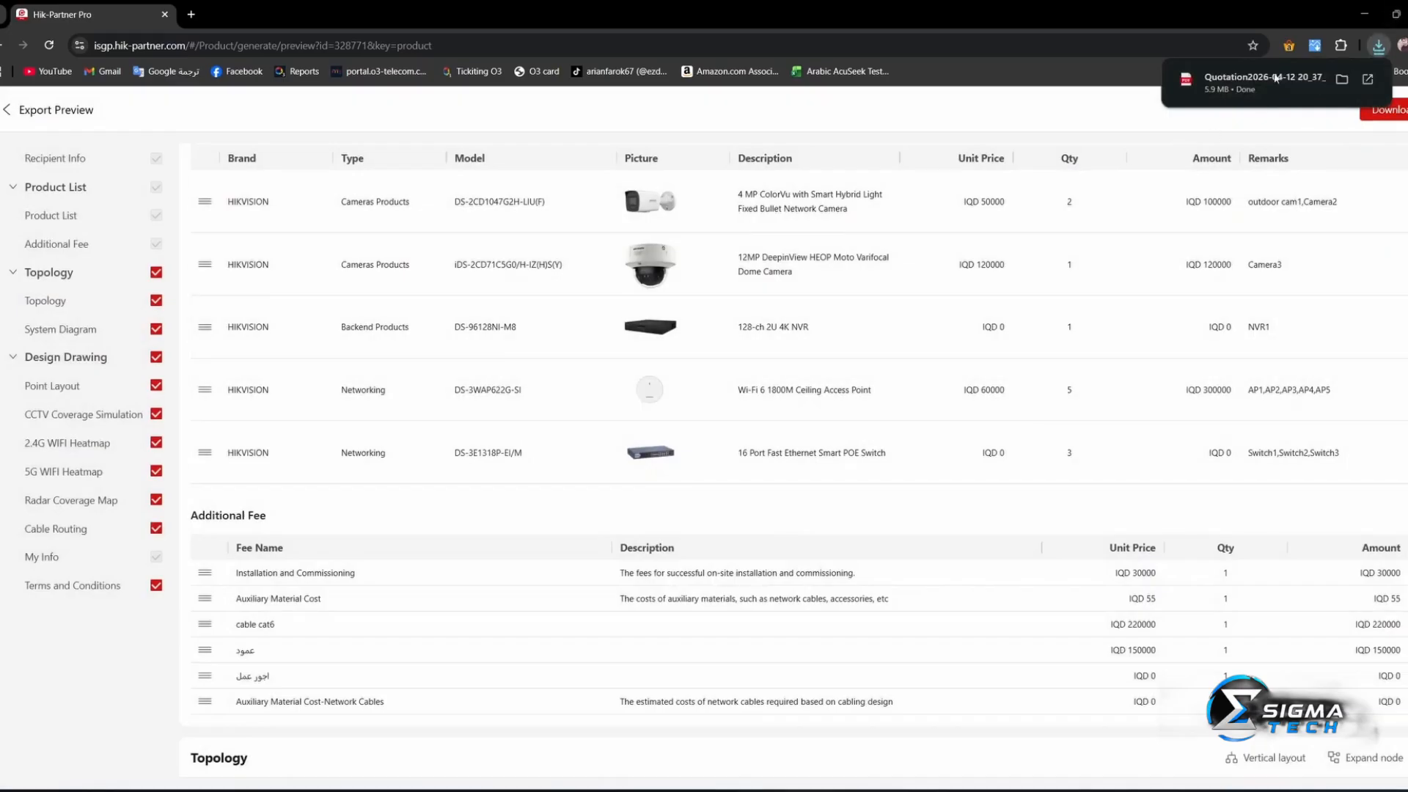
Open the downloaded quotation PDF and examine its cover page, product list, additional fees and contact info
{"action": "left_click", "coordinate": [1233, 86]}
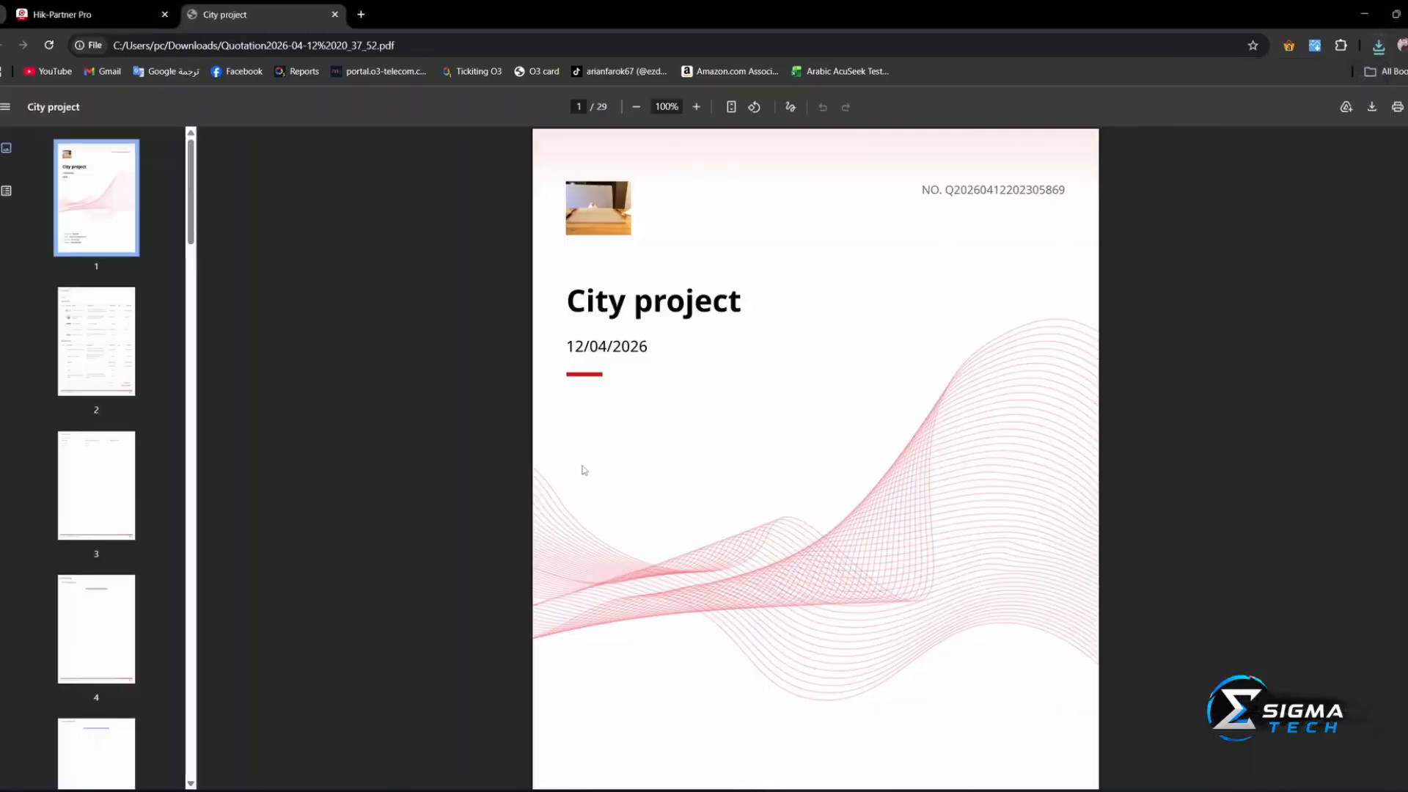
{"action": "scroll", "coordinate": [631, 271], "scroll_direction": "down", "scroll_amount": 3}
{"action": "scroll", "coordinate": [676, 534], "scroll_direction": "up", "scroll_amount": 1}
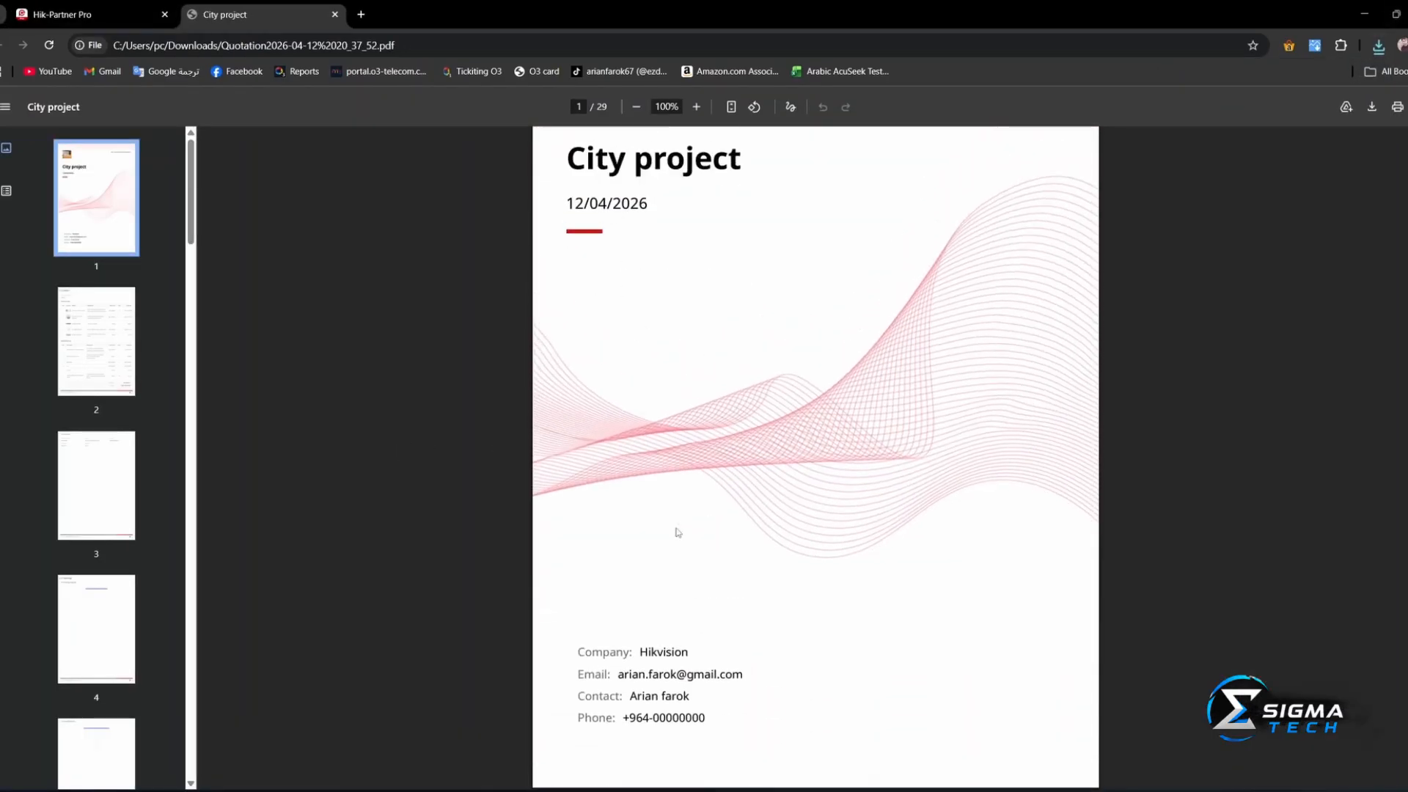
{"action": "scroll", "coordinate": [736, 474], "scroll_direction": "down", "scroll_amount": 9}
{"action": "scroll", "coordinate": [740, 460], "scroll_direction": "down", "scroll_amount": 2}
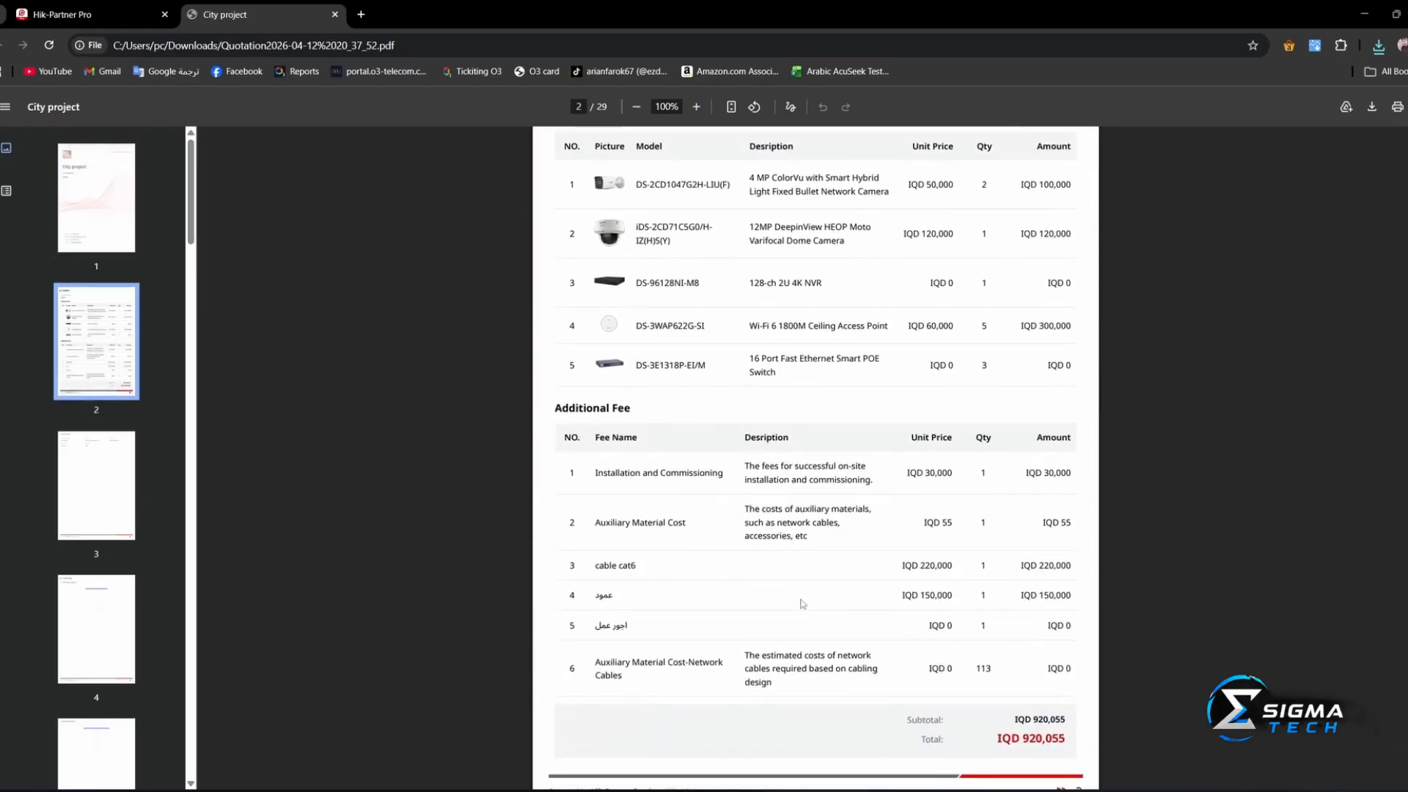
{"action": "scroll", "coordinate": [807, 522], "scroll_direction": "down", "scroll_amount": 10}
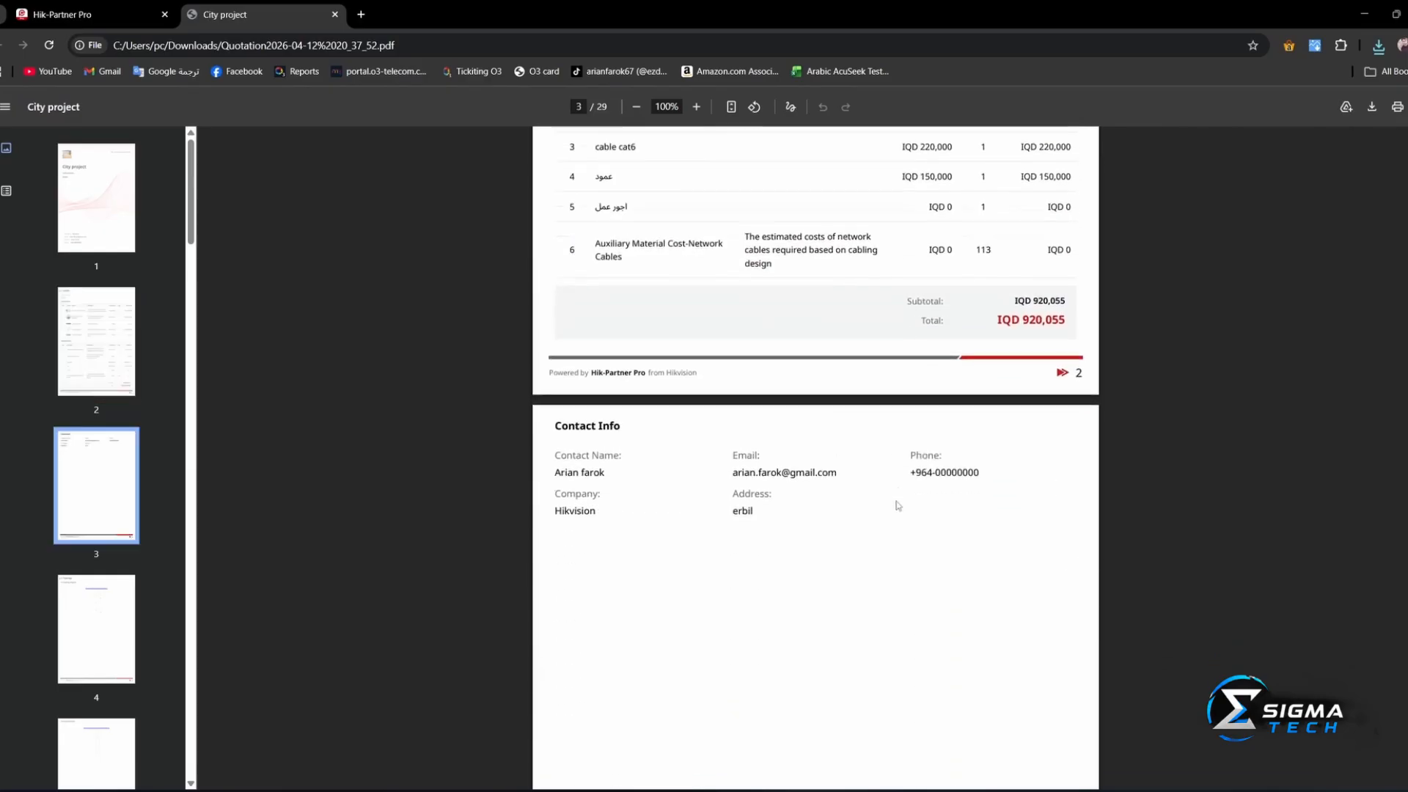
Examine the topology diagram and the system diagram in the quotation PDF
{"action": "scroll", "coordinate": [906, 495], "scroll_direction": "down", "scroll_amount": 9}
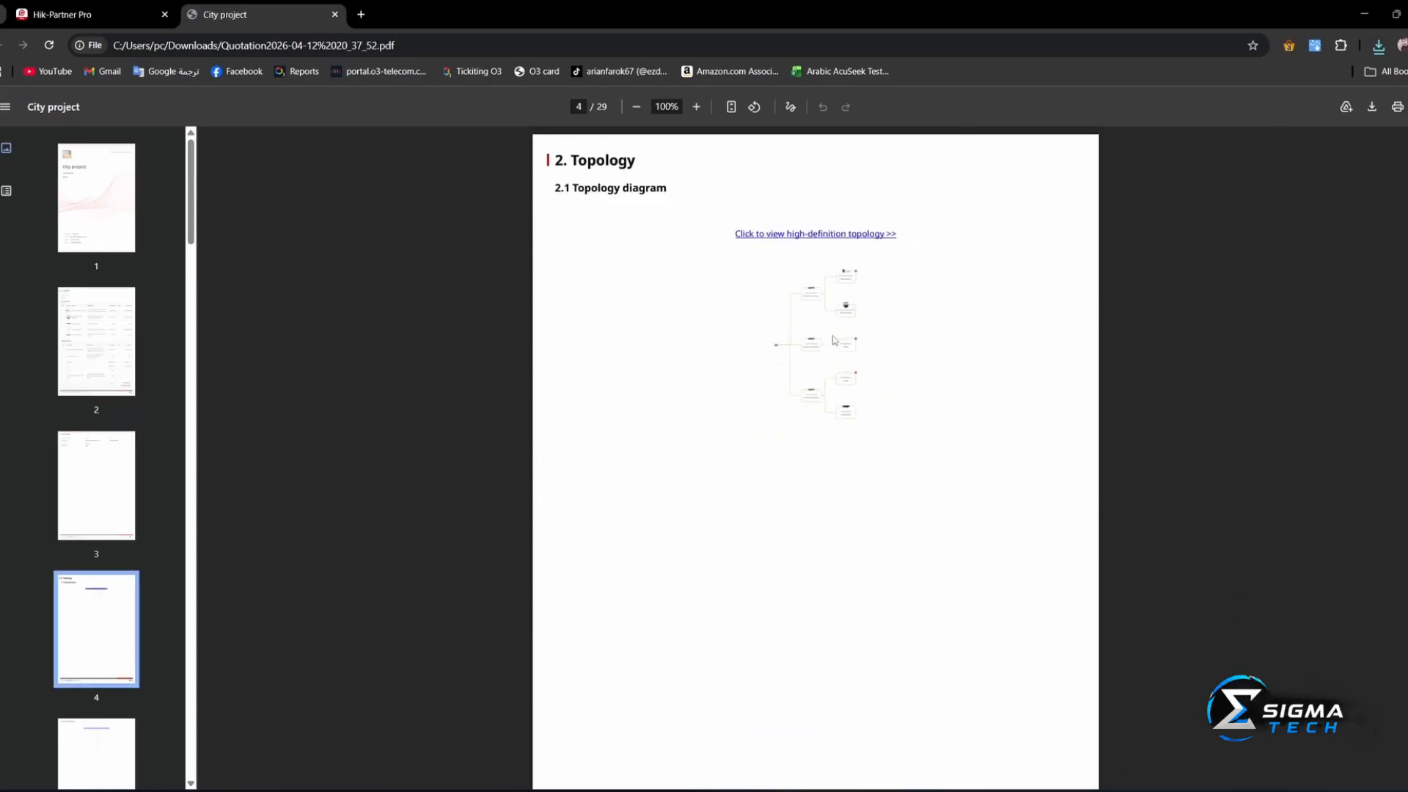
{"action": "scroll", "coordinate": [834, 345], "scroll_direction": "down", "scroll_amount": 3}
{"action": "scroll", "coordinate": [836, 359], "scroll_direction": "up", "scroll_amount": 6}
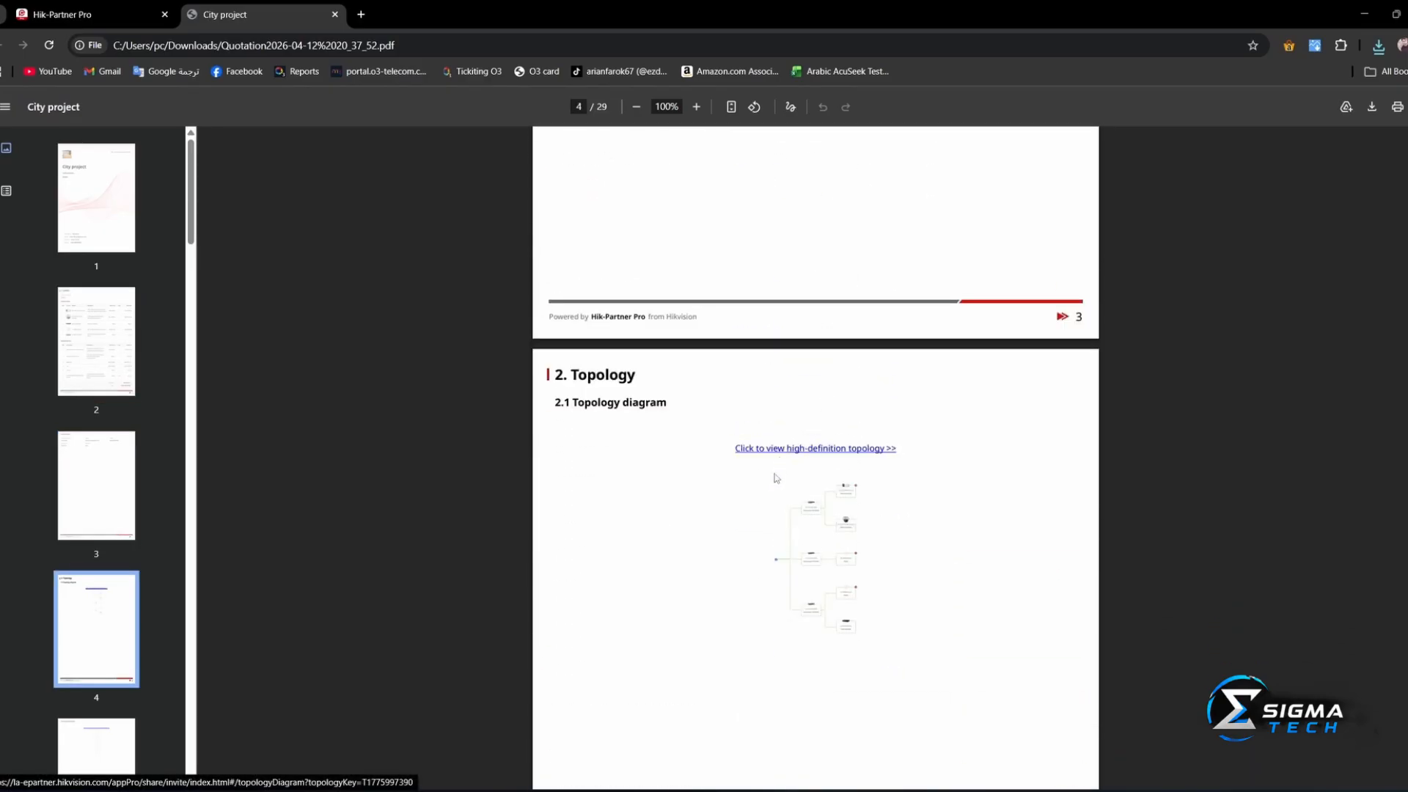
{"action": "scroll", "coordinate": [792, 475], "scroll_direction": "down", "scroll_amount": 11}
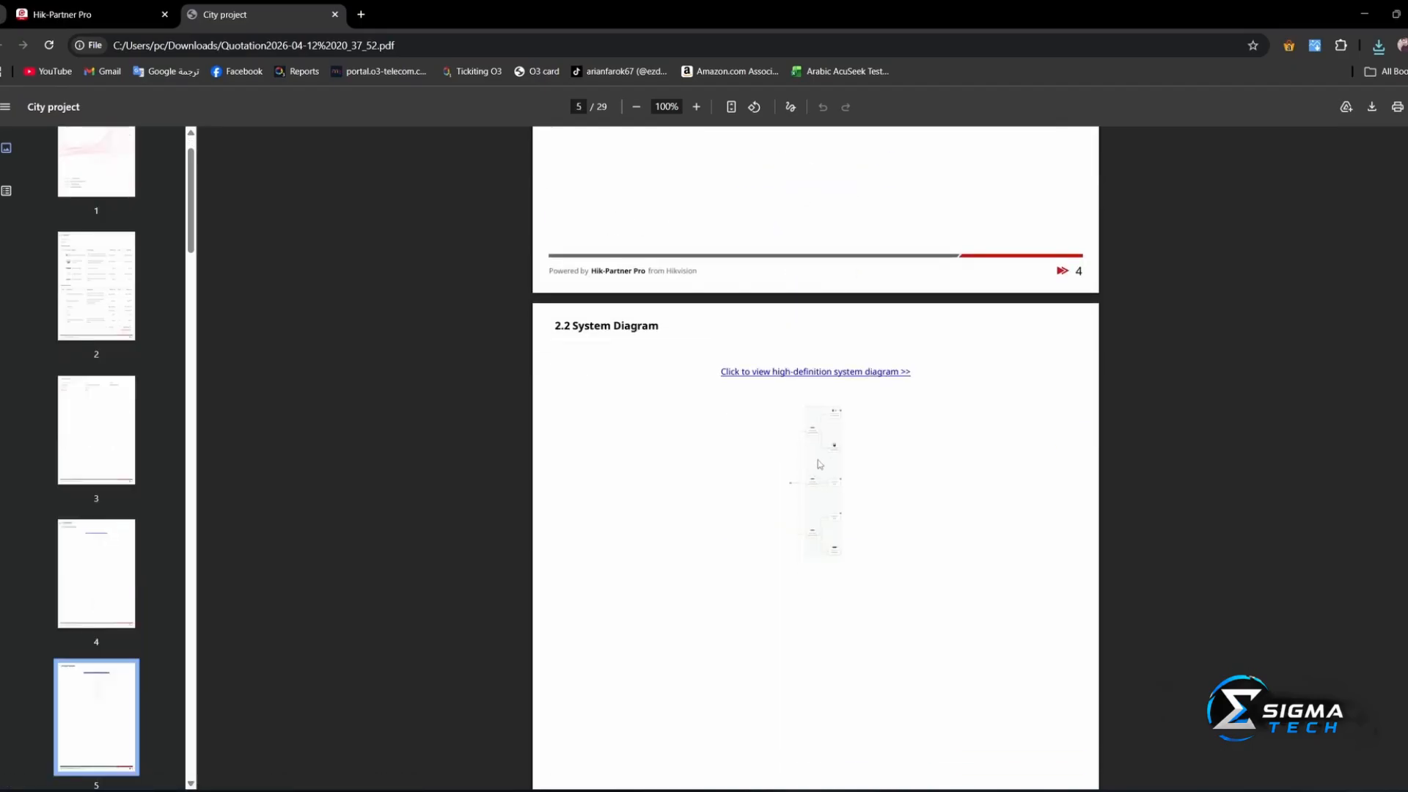
Examine the floor 1 point layout enlarged and the CCTV coverage simulation in the quotation PDF
{"action": "scroll", "coordinate": [819, 464], "scroll_direction": "down", "scroll_amount": 12}
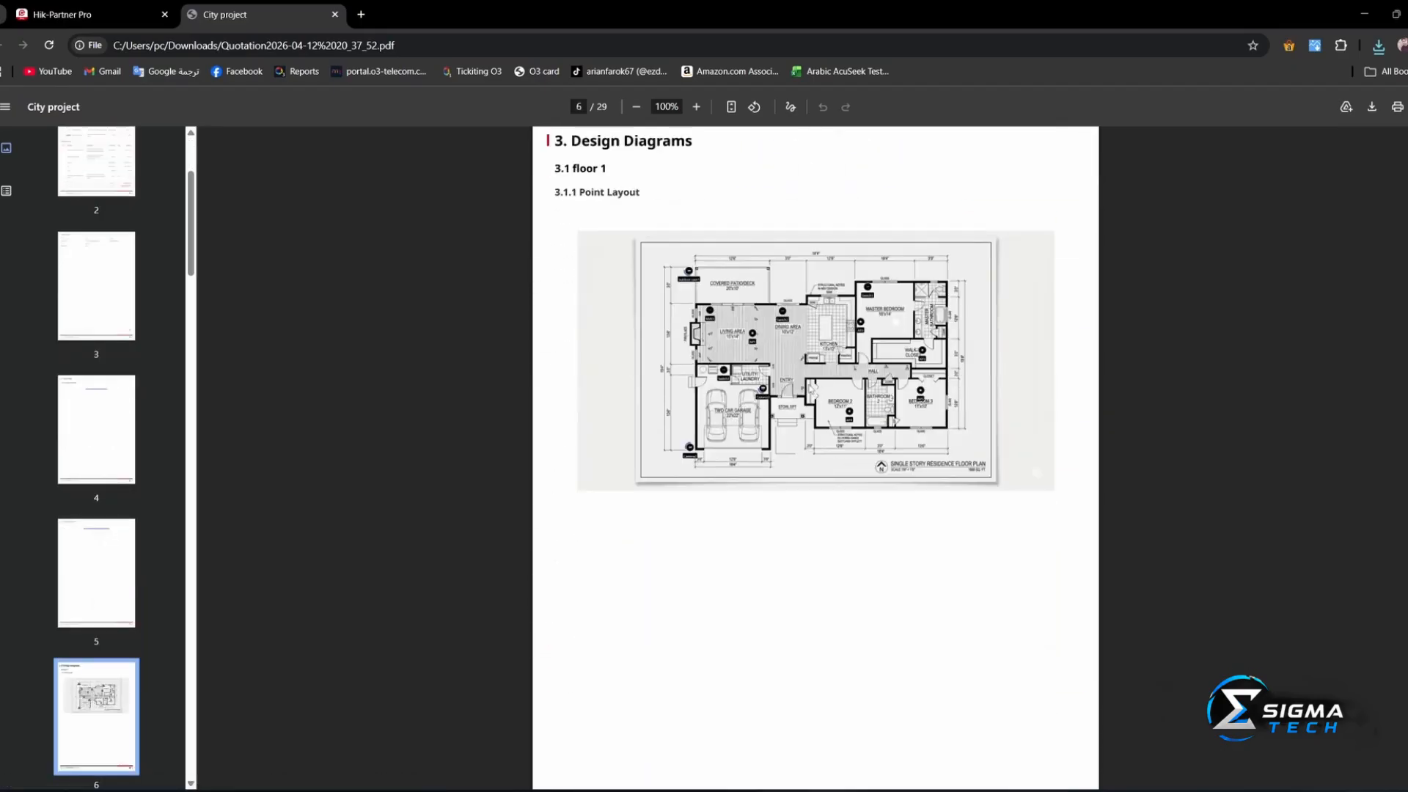
{"action": "scroll", "coordinate": [810, 389], "scroll_direction": "up", "scroll_amount": 5, "text": "ctrl"}
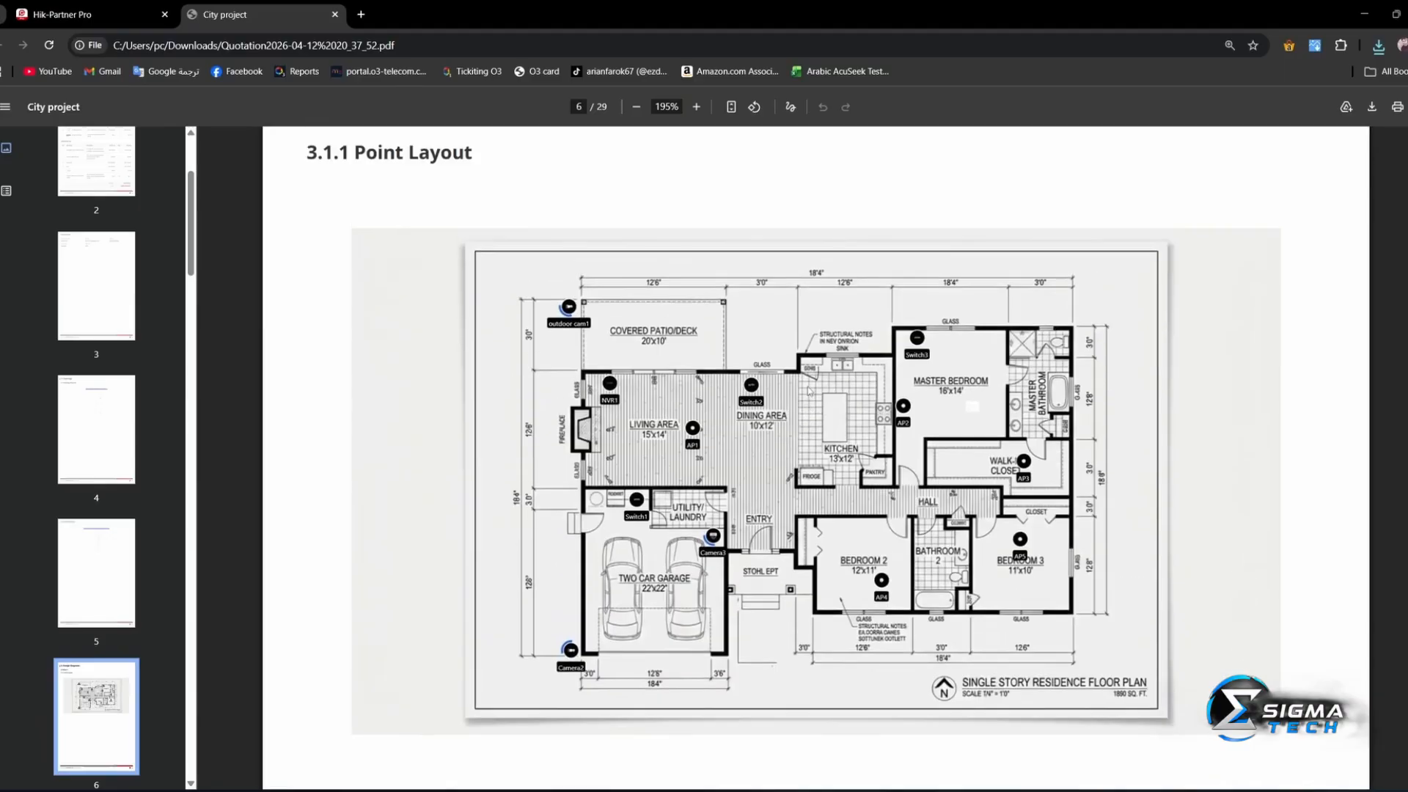
{"action": "scroll", "coordinate": [810, 391], "scroll_direction": "down", "scroll_amount": 5}
{"action": "scroll", "coordinate": [811, 393], "scroll_direction": "up", "scroll_amount": 3}
{"action": "scroll", "coordinate": [811, 393], "scroll_direction": "down", "scroll_amount": 13}
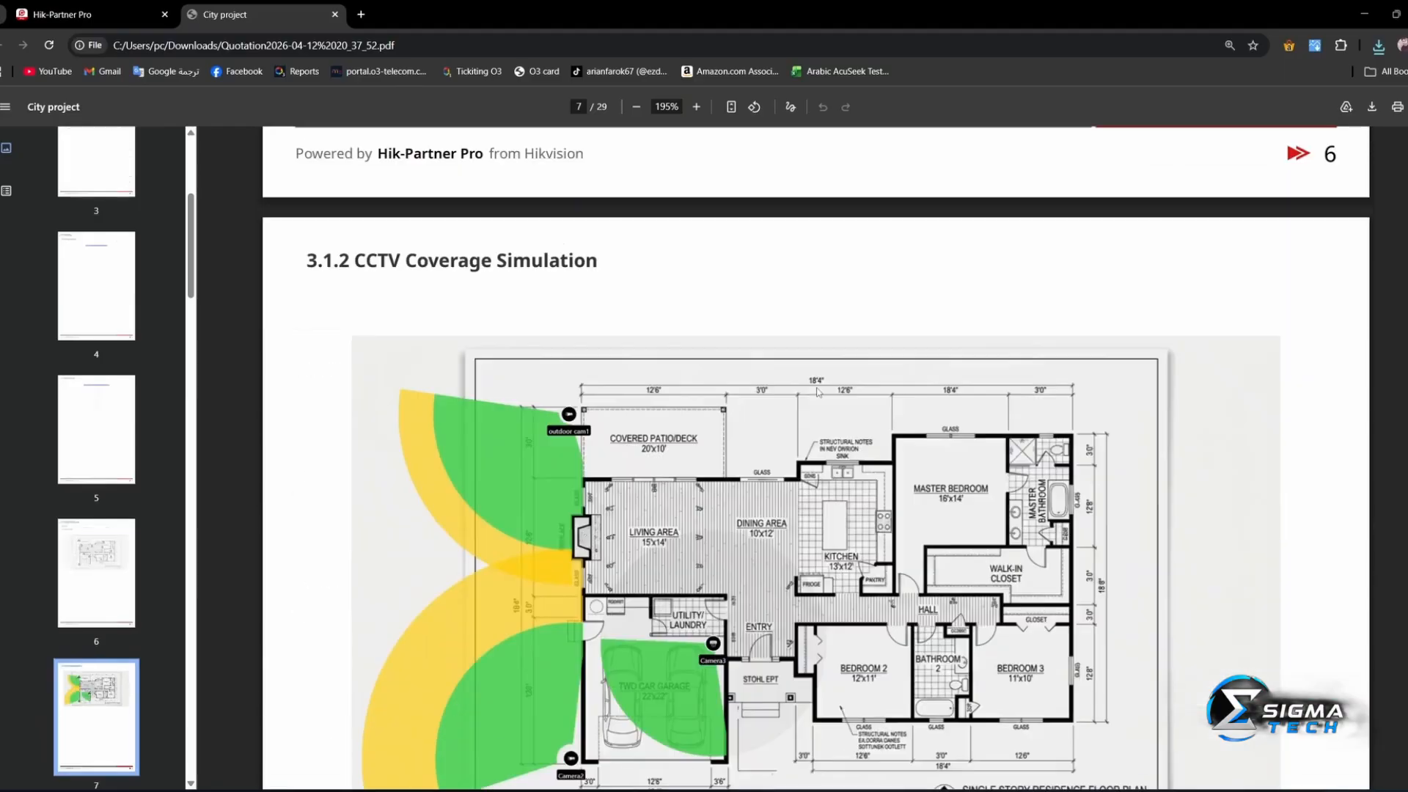
Examine the 2.4G and 5G WiFi heatmaps and the cable routing drawing in the quotation PDF
{"action": "scroll", "coordinate": [818, 392], "scroll_direction": "down", "scroll_amount": 18}
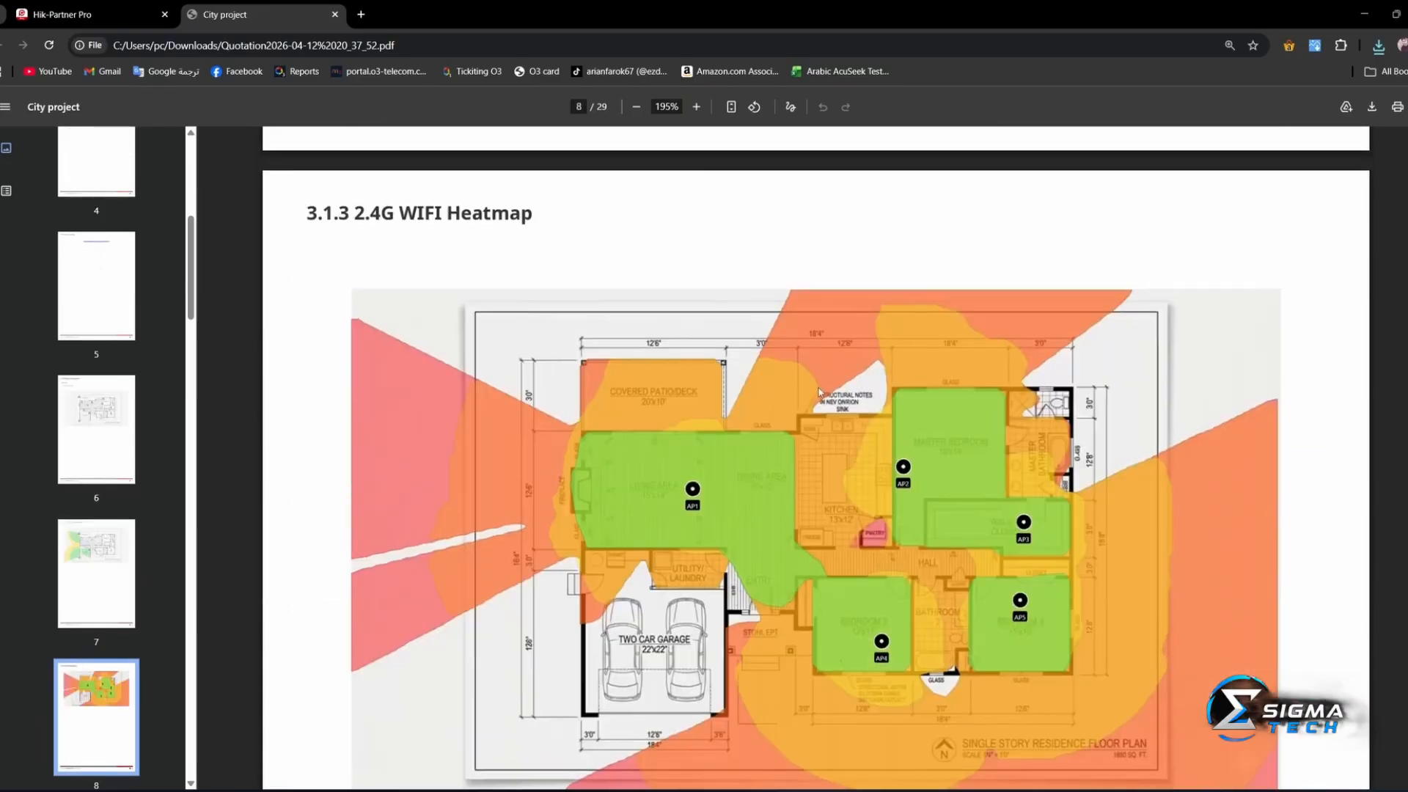
{"action": "scroll", "coordinate": [819, 392], "scroll_direction": "down", "scroll_amount": 4}
{"action": "scroll", "coordinate": [819, 387], "scroll_direction": "down", "scroll_amount": 15}
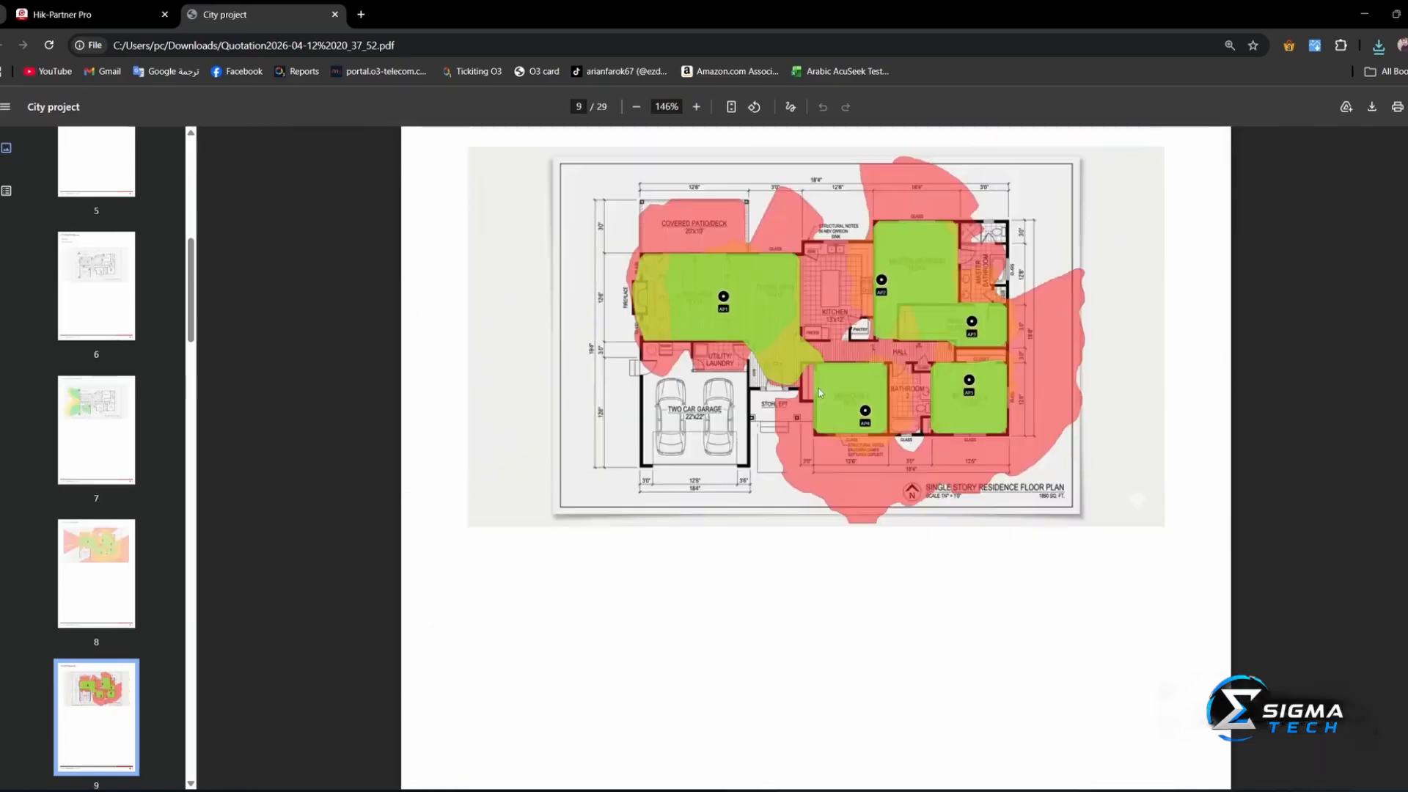
{"action": "scroll", "coordinate": [822, 396], "scroll_direction": "down", "scroll_amount": 12}
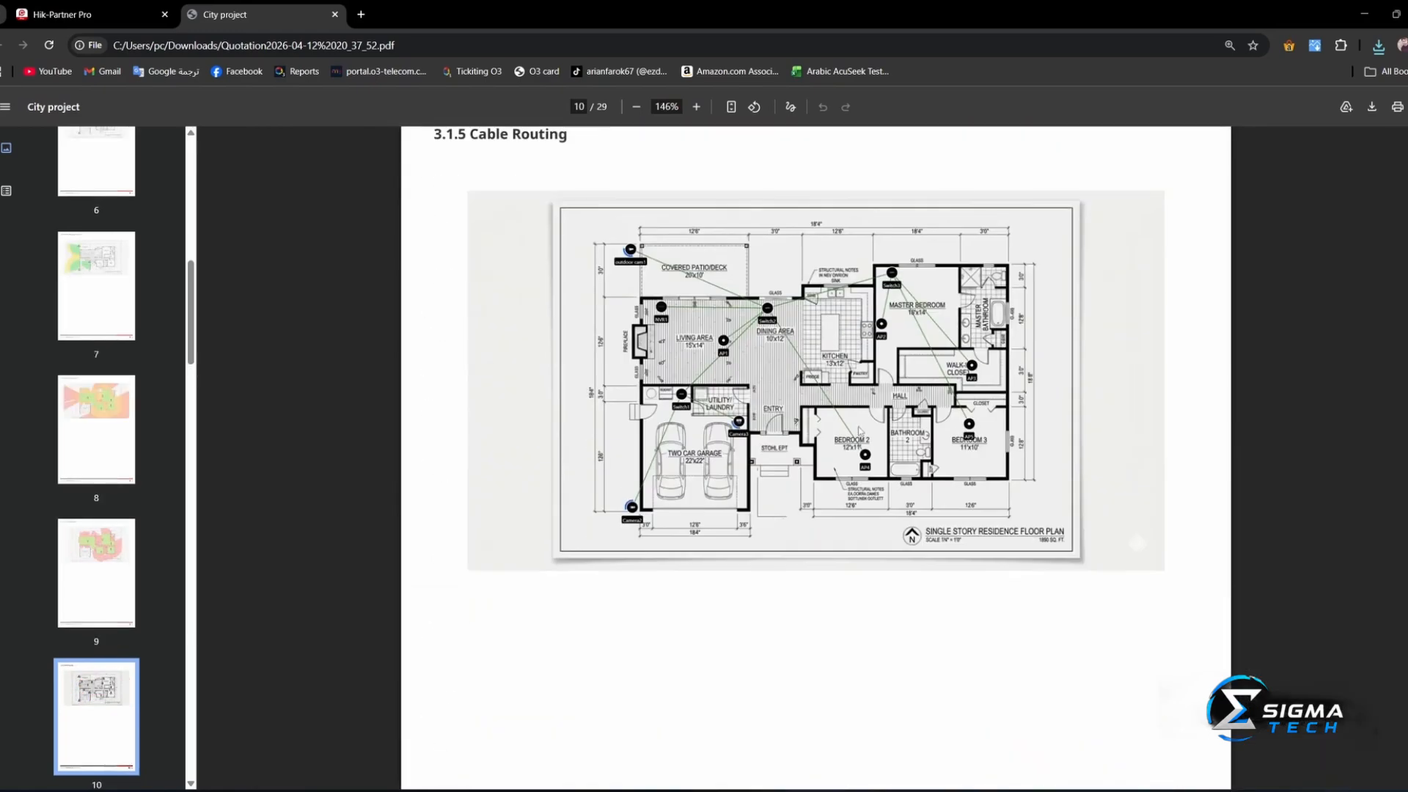
Look through the device specification pages of the quotation PDF up to the closing company contact page
{"action": "scroll", "coordinate": [847, 444], "scroll_direction": "down", "scroll_amount": 12}
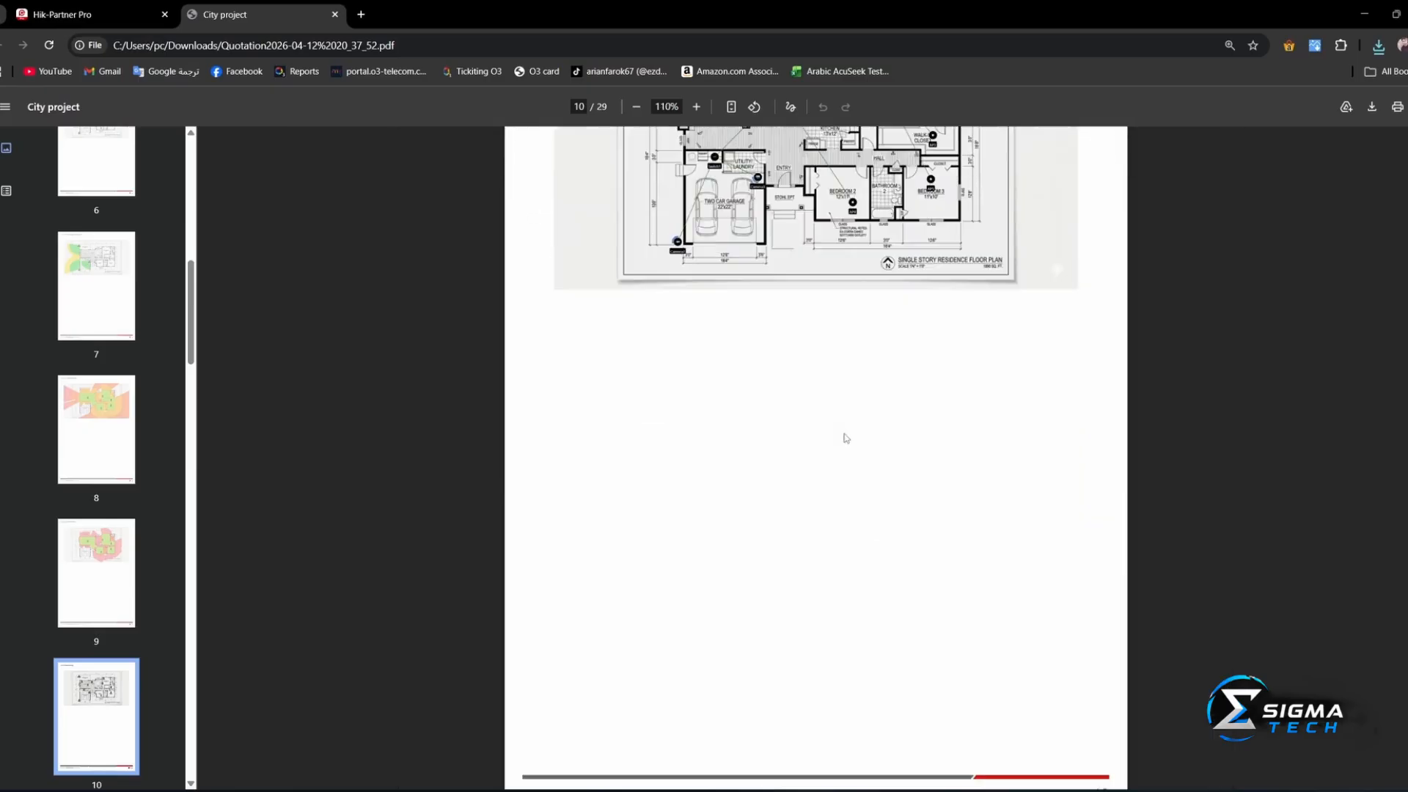
{"action": "scroll", "coordinate": [848, 437], "scroll_direction": "down", "scroll_amount": 2}
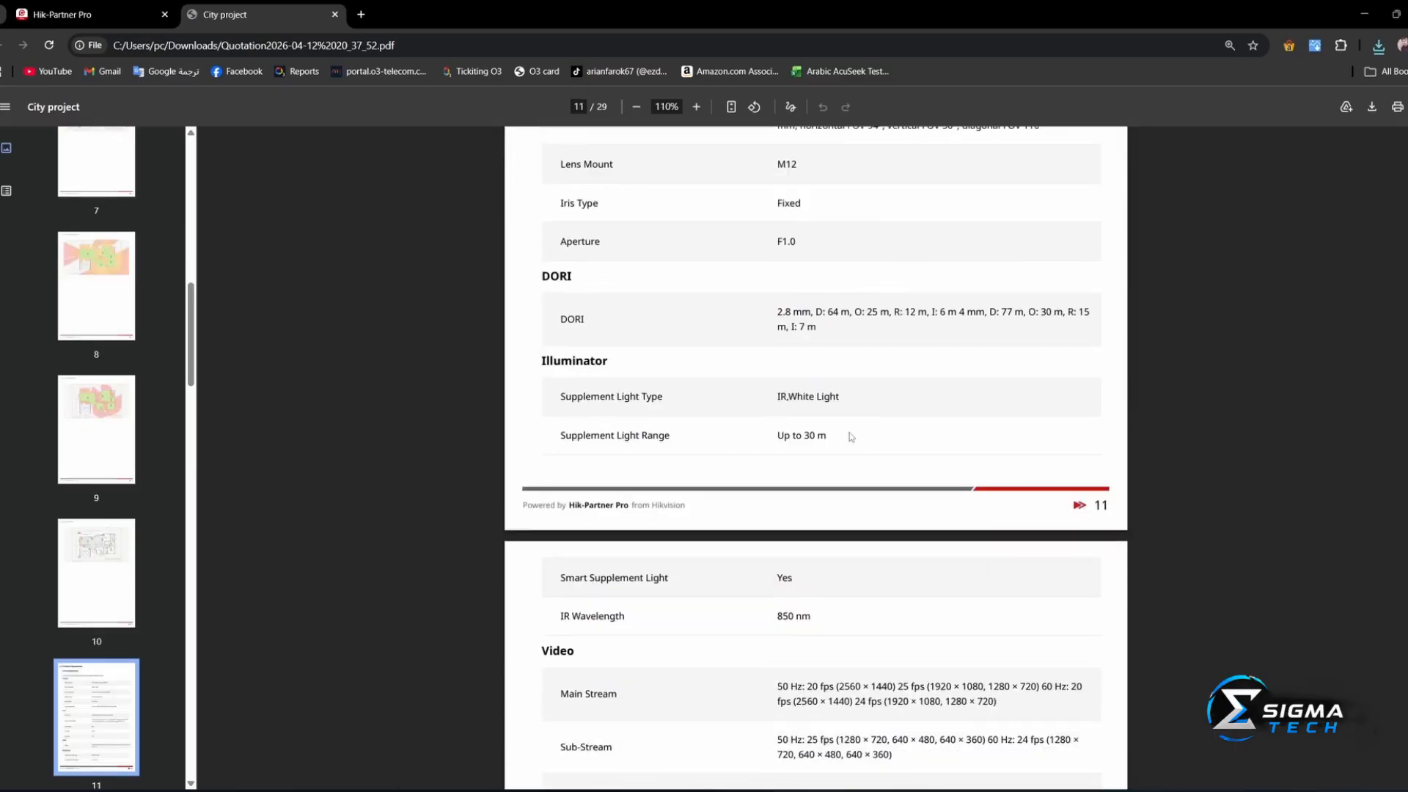
{"action": "scroll", "coordinate": [863, 446], "scroll_direction": "down", "scroll_amount": 14}
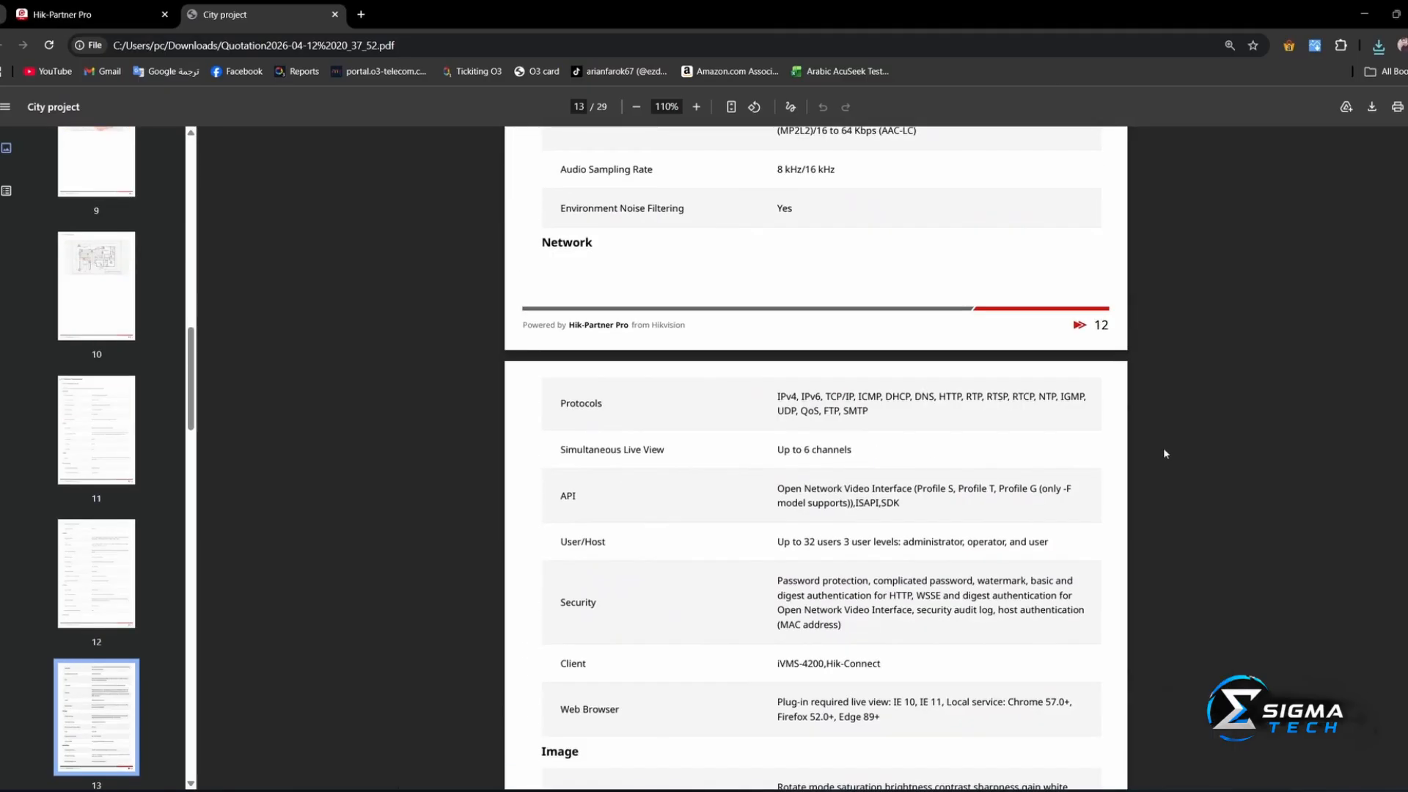
{"action": "scroll", "coordinate": [968, 460], "scroll_direction": "down", "scroll_amount": 19}
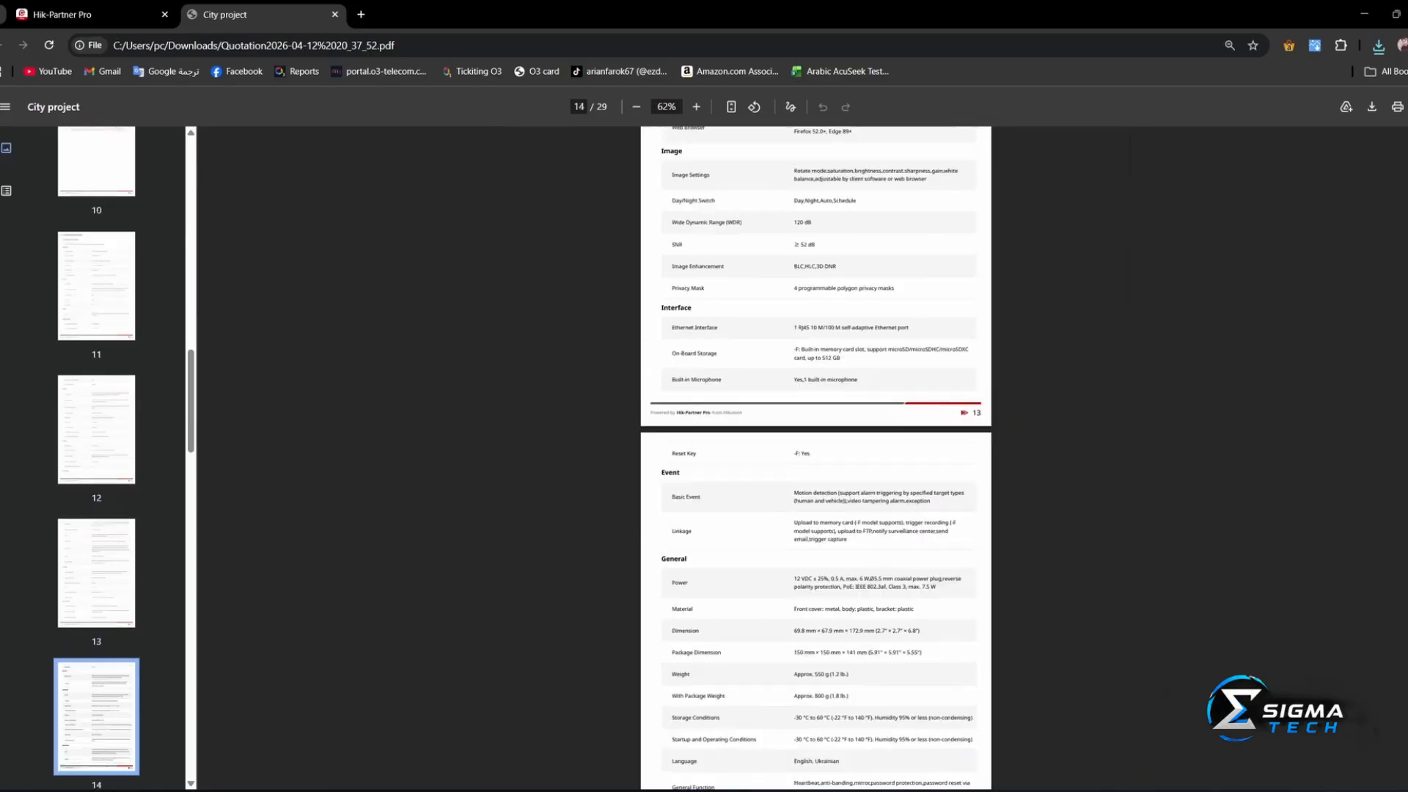
{"action": "scroll", "coordinate": [815, 455], "scroll_direction": "down", "scroll_amount": 20}
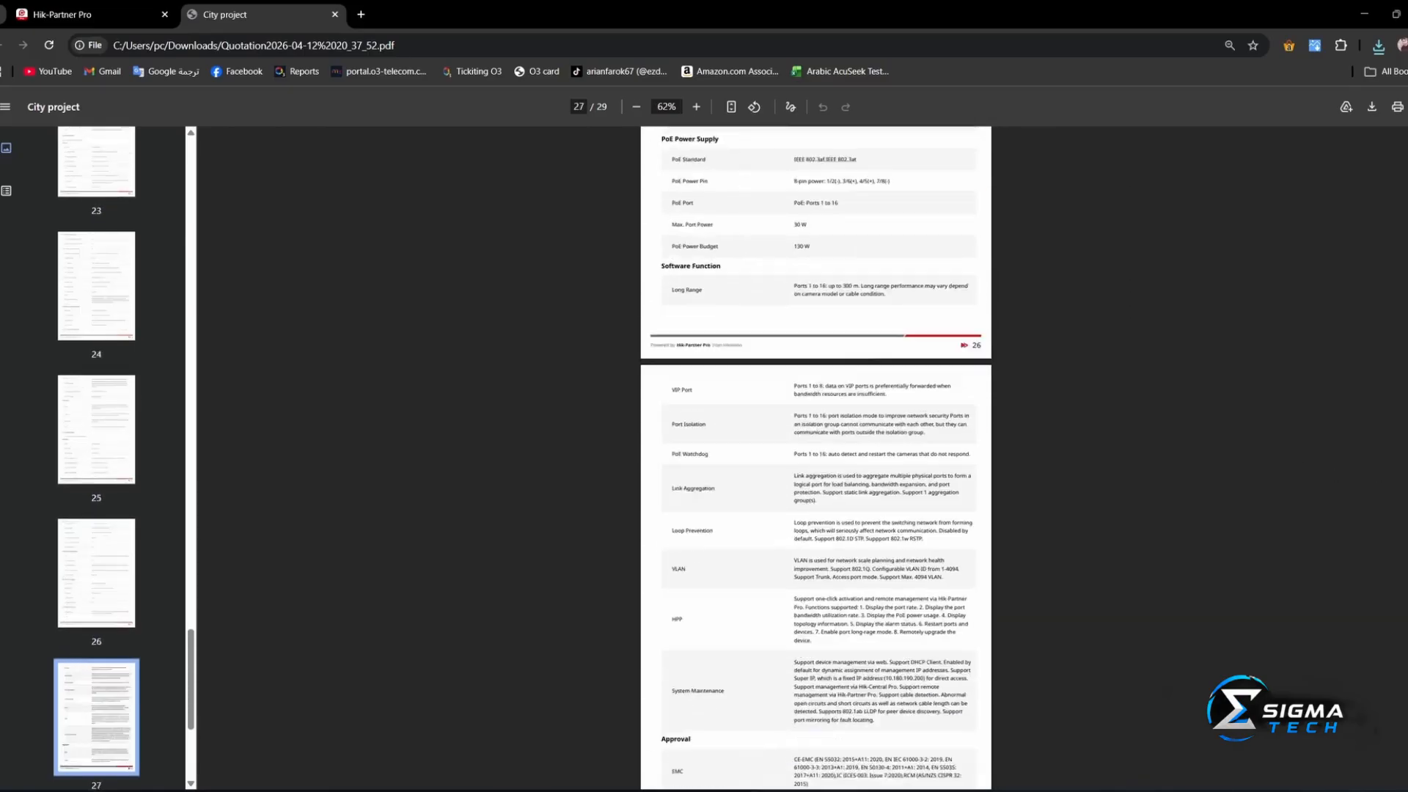
{"action": "scroll", "coordinate": [815, 455], "scroll_direction": "down", "scroll_amount": 7}
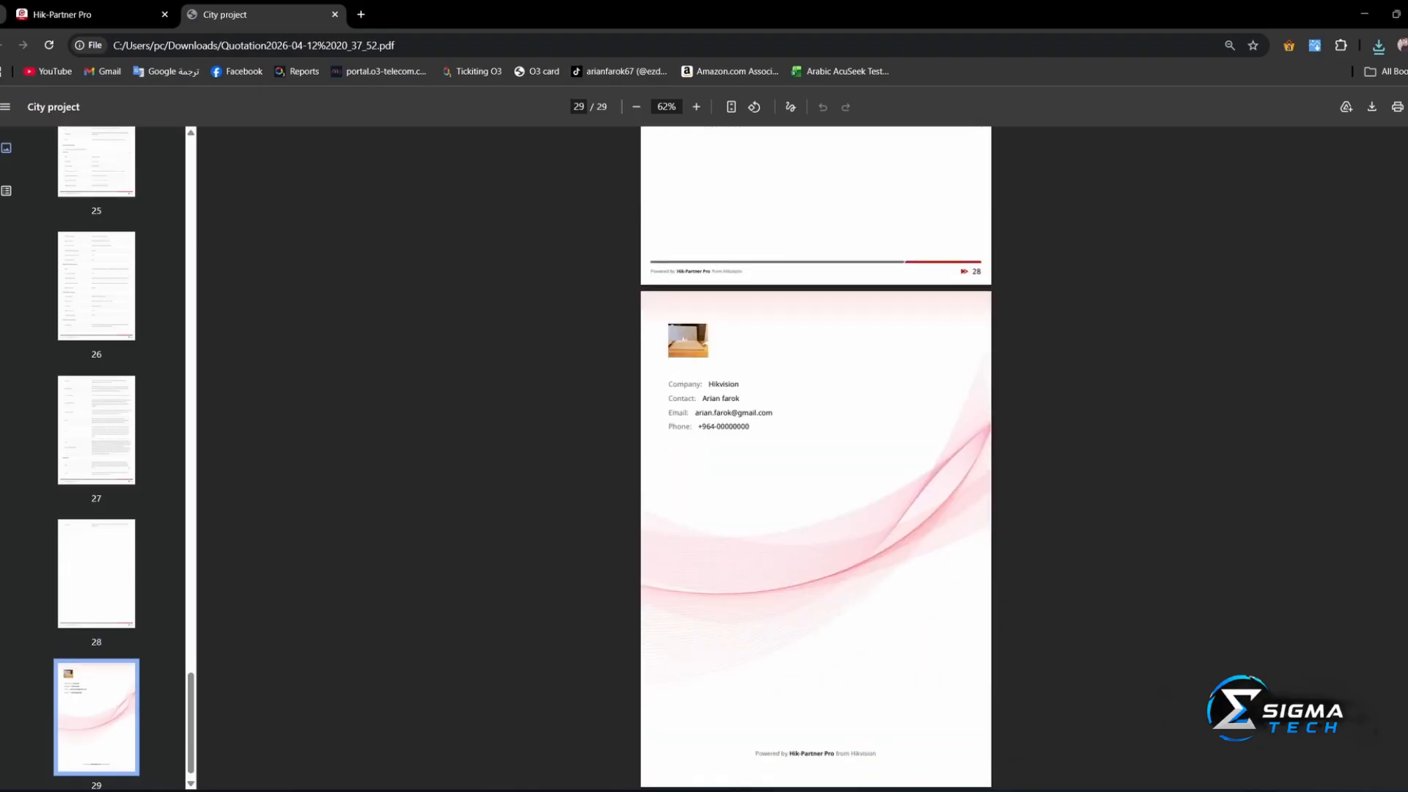
{"action": "scroll", "coordinate": [816, 454], "scroll_direction": "up", "scroll_amount": 8}
{"action": "scroll", "coordinate": [1044, 542], "scroll_direction": "up", "scroll_amount": 4}
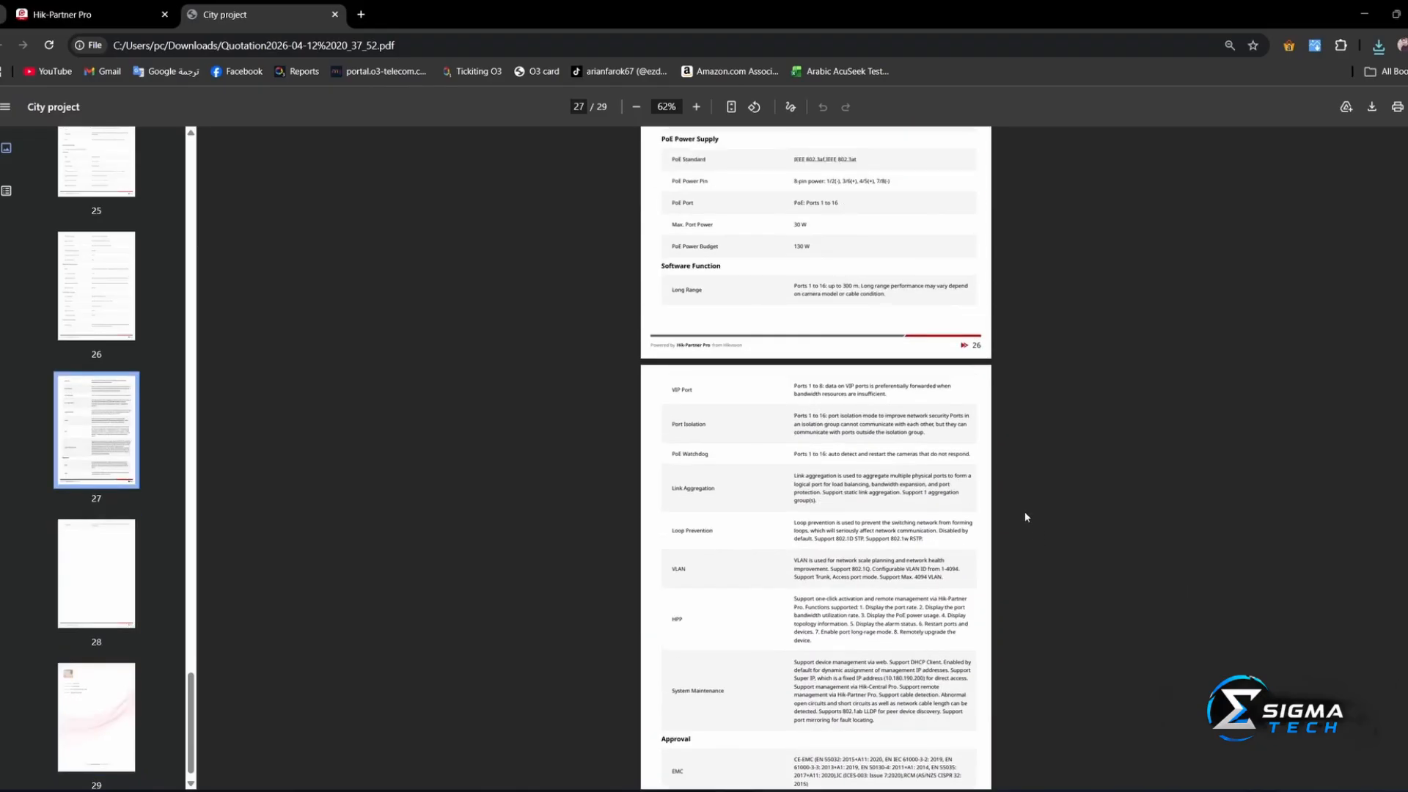
Switch back to Hik-Partner Pro, leave the export preview and reopen the floor 1 design of the City project
{"action": "left_click", "coordinate": [62, 14]}
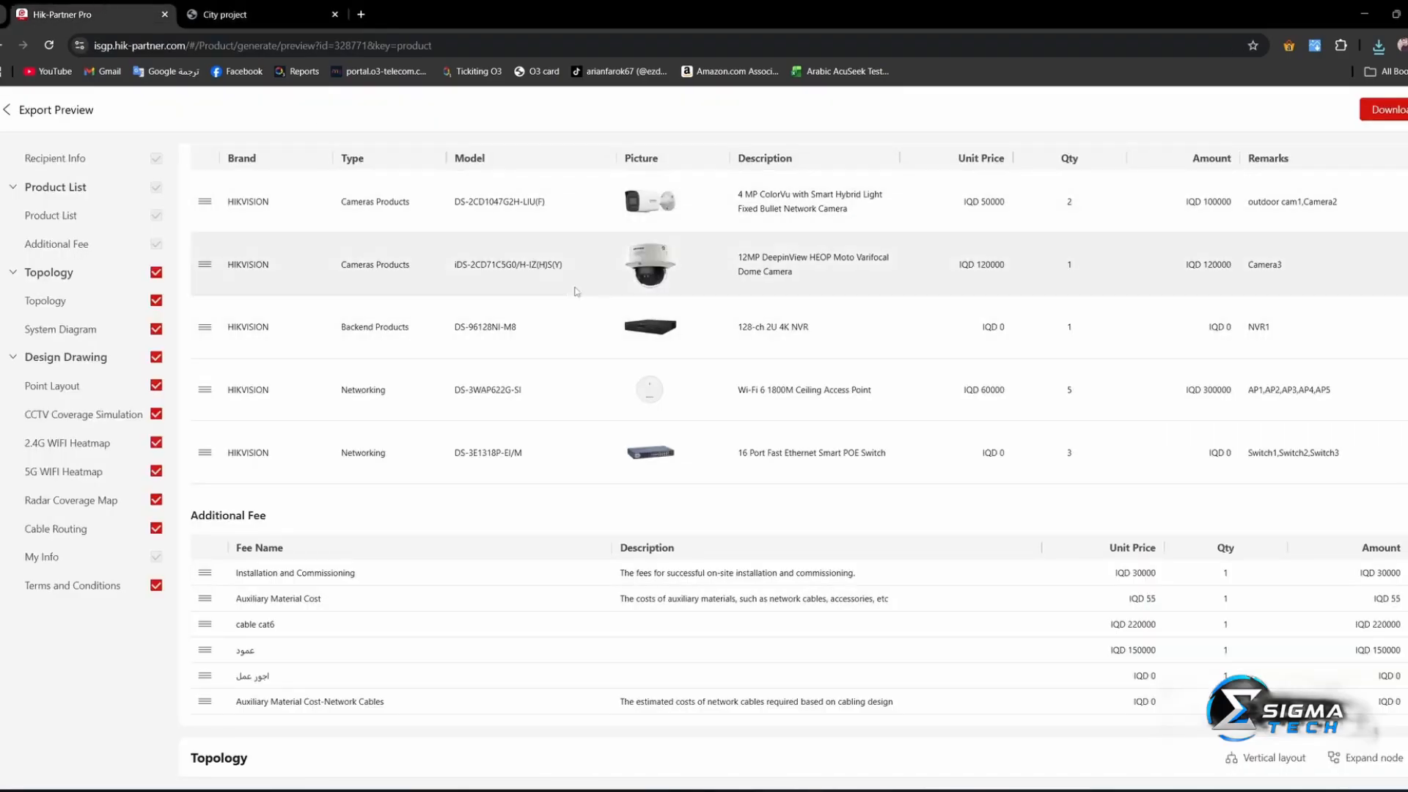
{"action": "scroll", "coordinate": [535, 257], "scroll_direction": "up", "scroll_amount": 4}
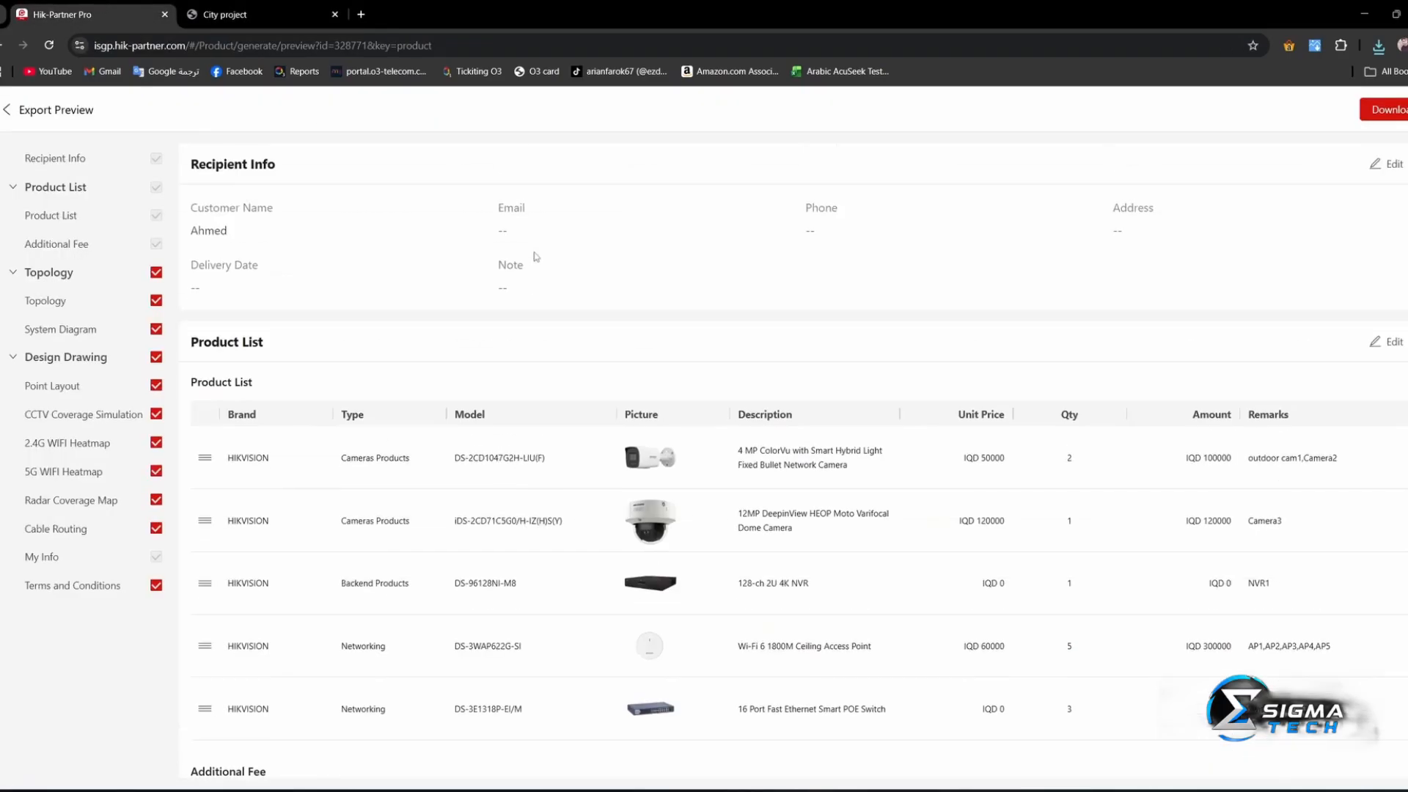
{"action": "left_click", "coordinate": [14, 110]}
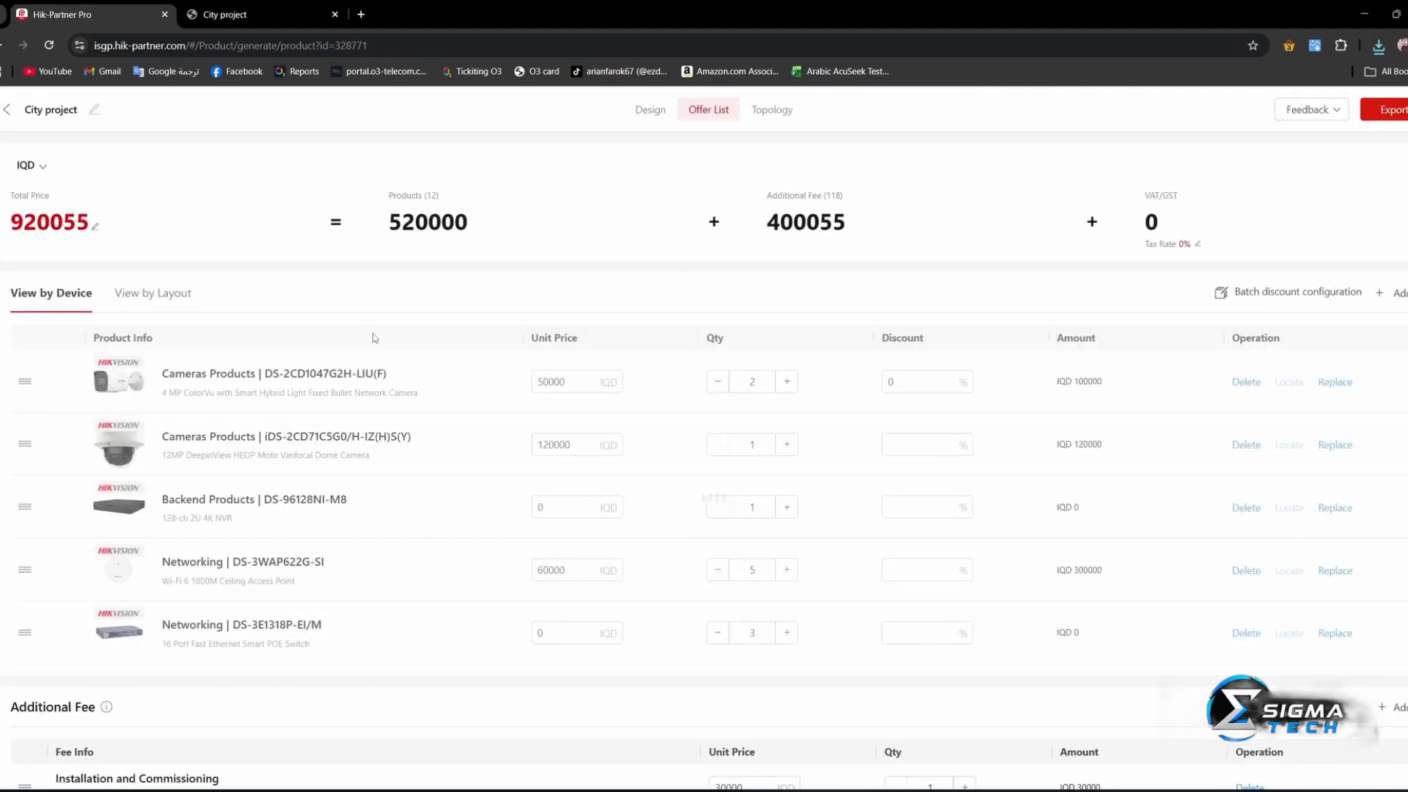
{"action": "left_click", "coordinate": [661, 111]}
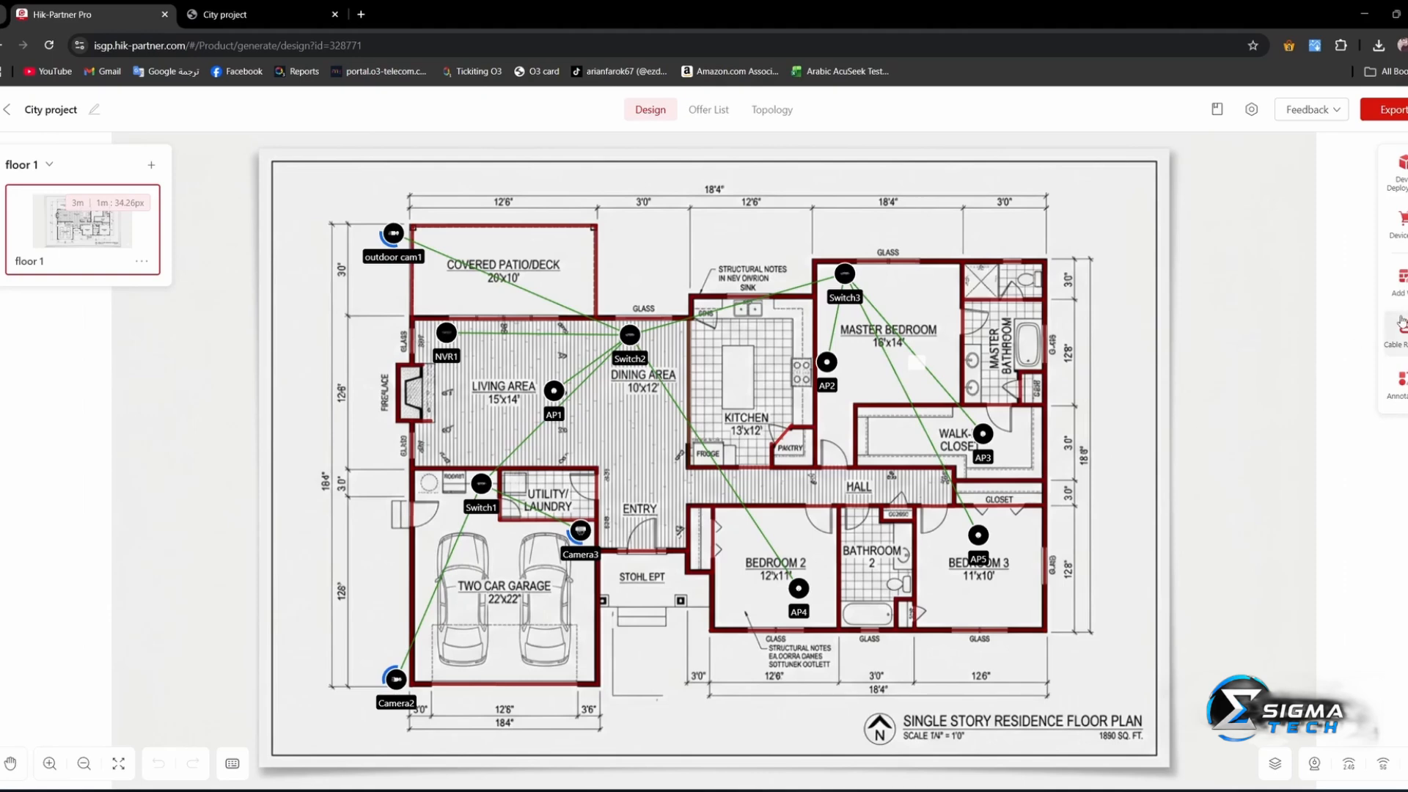
Inspect outdoor cam1's coverage and AP1's deployment parameters, and shift Switch2 slightly to the right within the dining area
{"action": "left_click", "coordinate": [396, 235]}
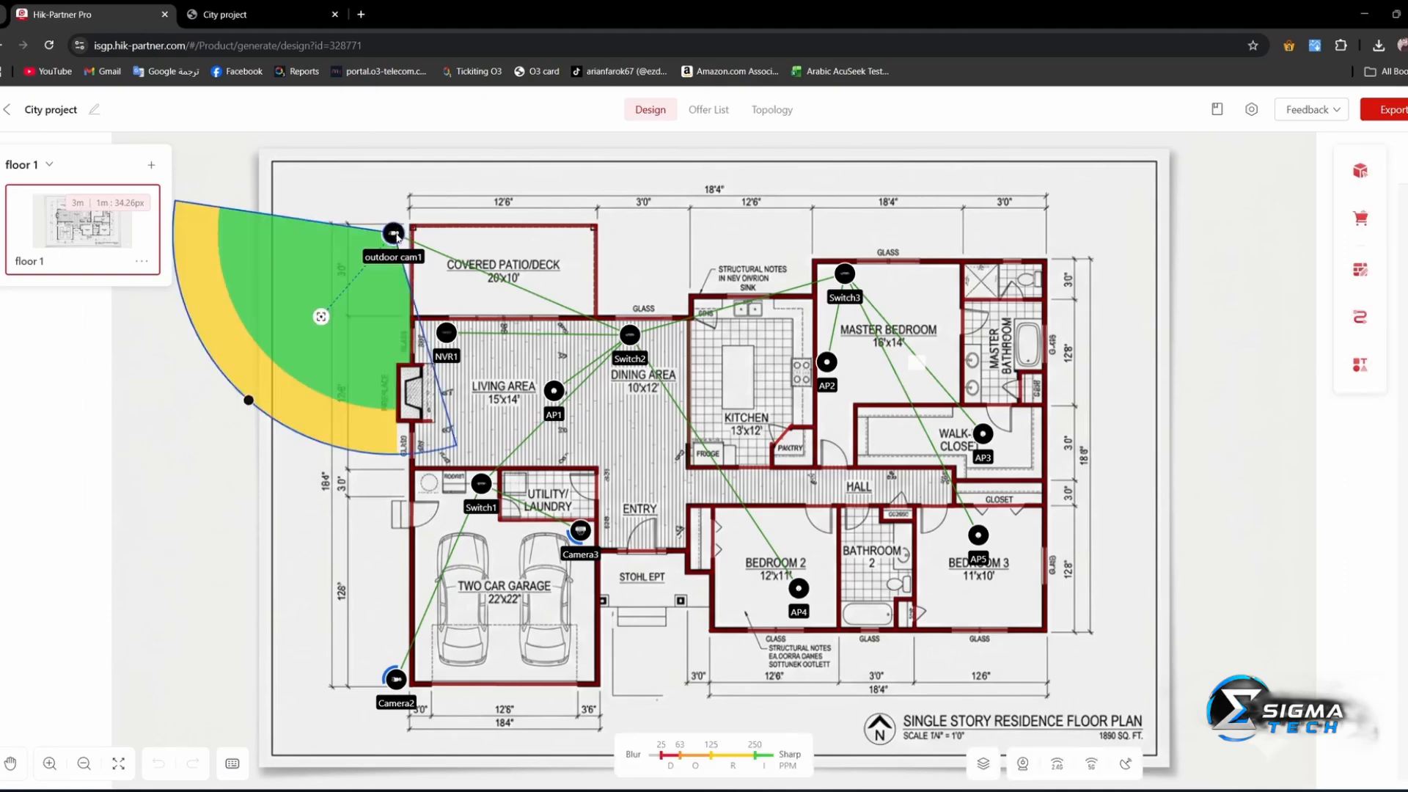
{"action": "left_click", "coordinate": [554, 395]}
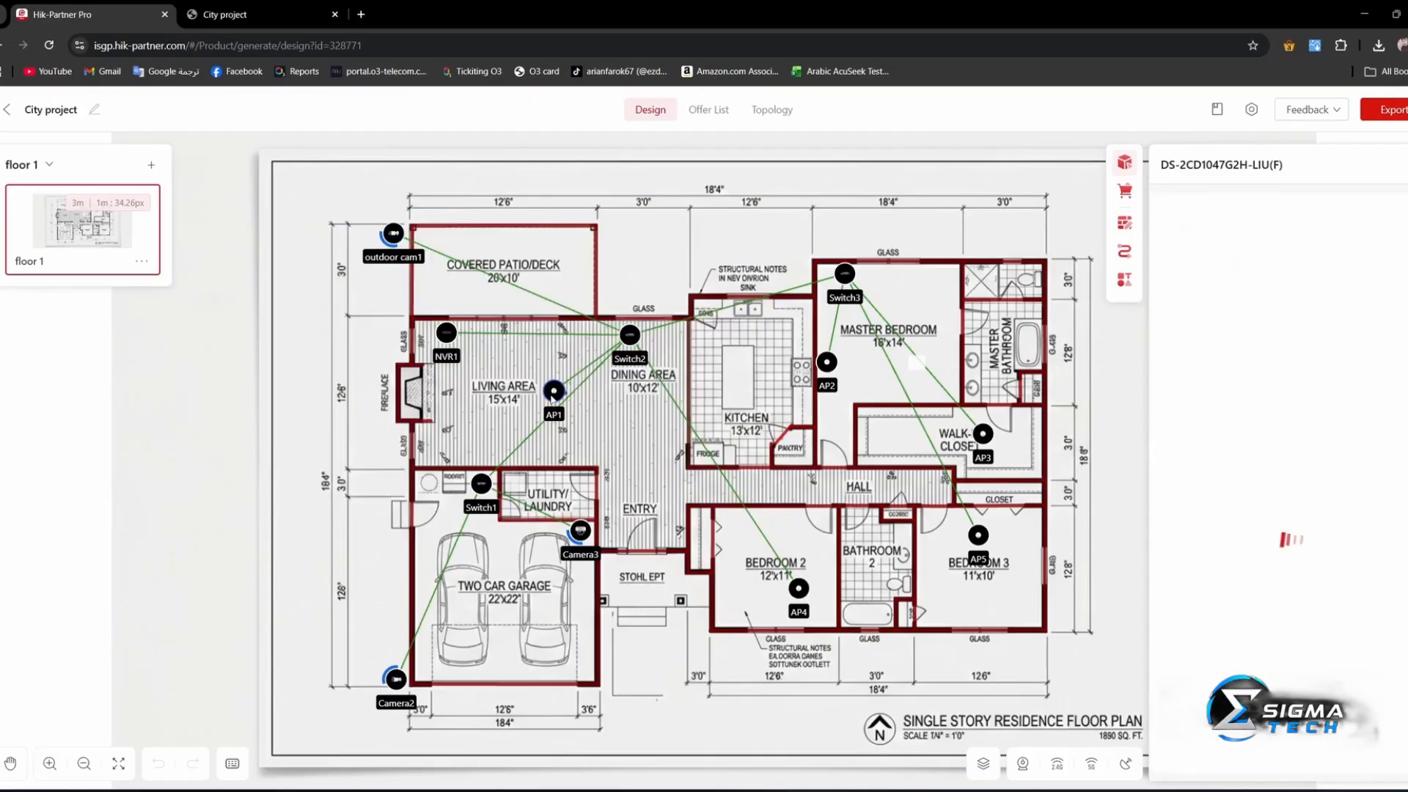
{"action": "left_click_drag", "start_coordinate": [630, 336], "coordinate": [660, 334]}
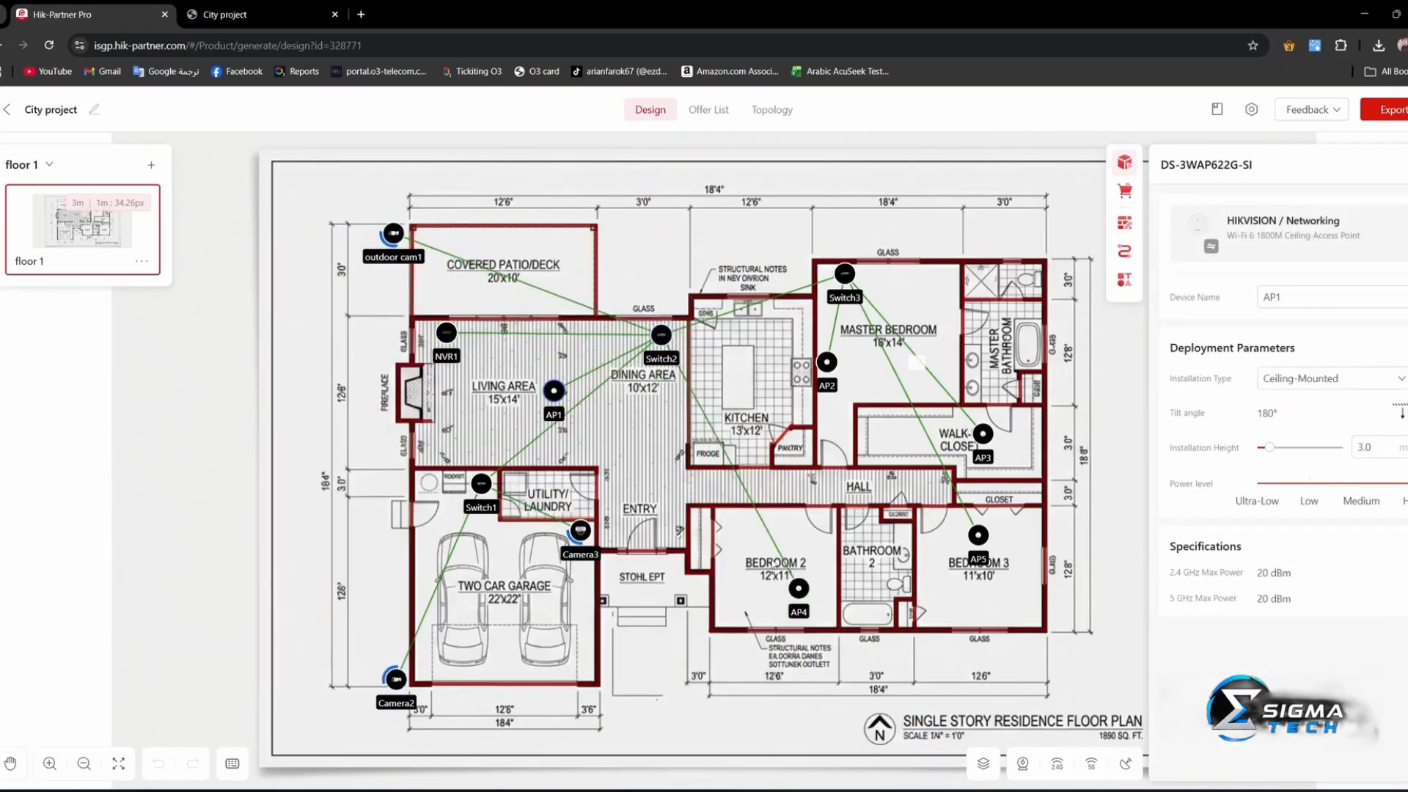